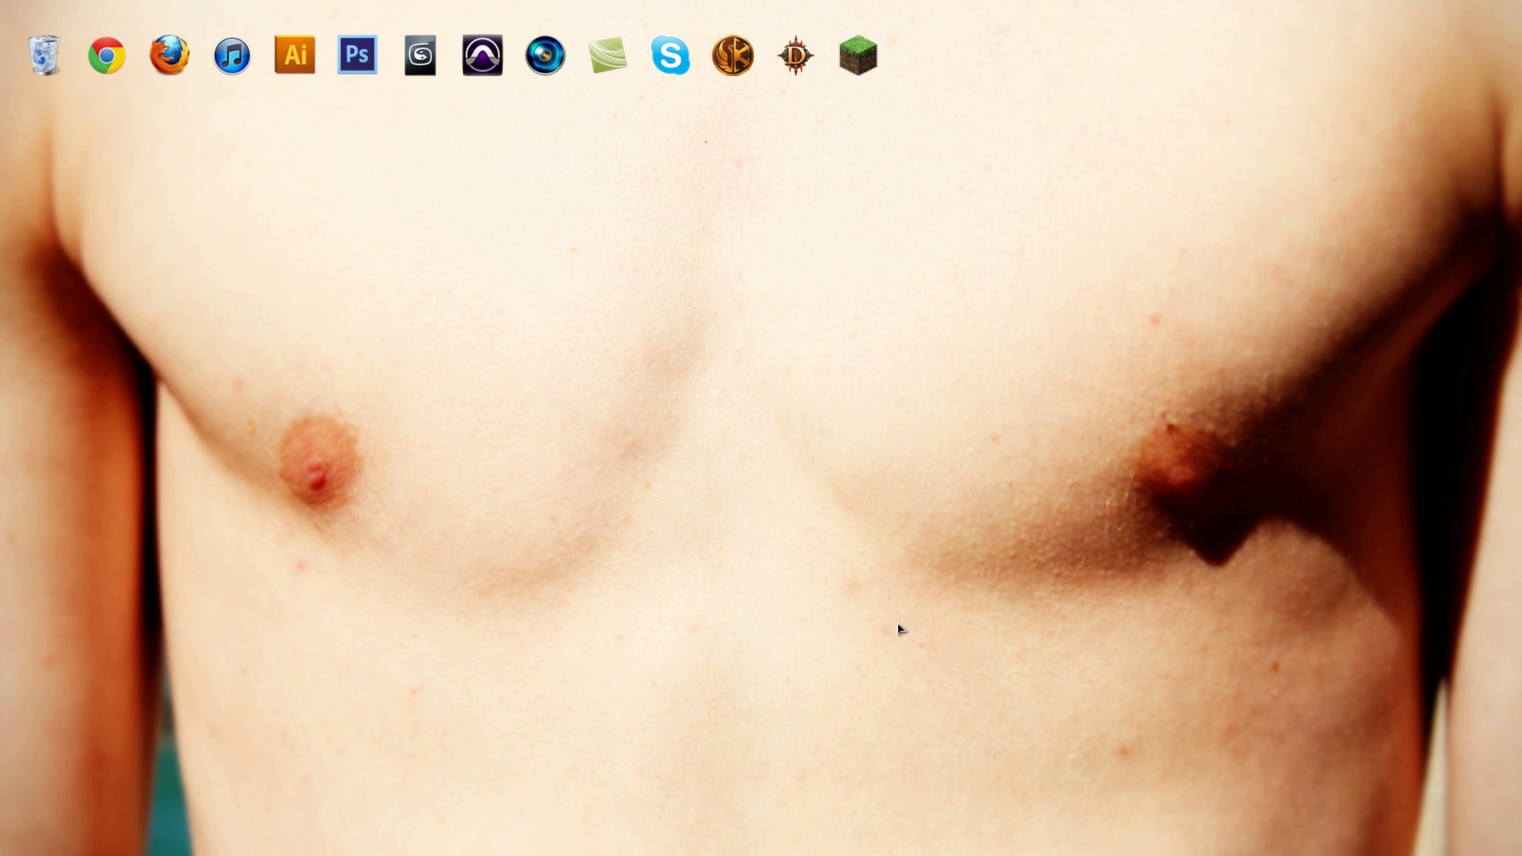
{"action": "left_click_drag", "start_coordinate": [97, 676], "coordinate": [1423, 280]}
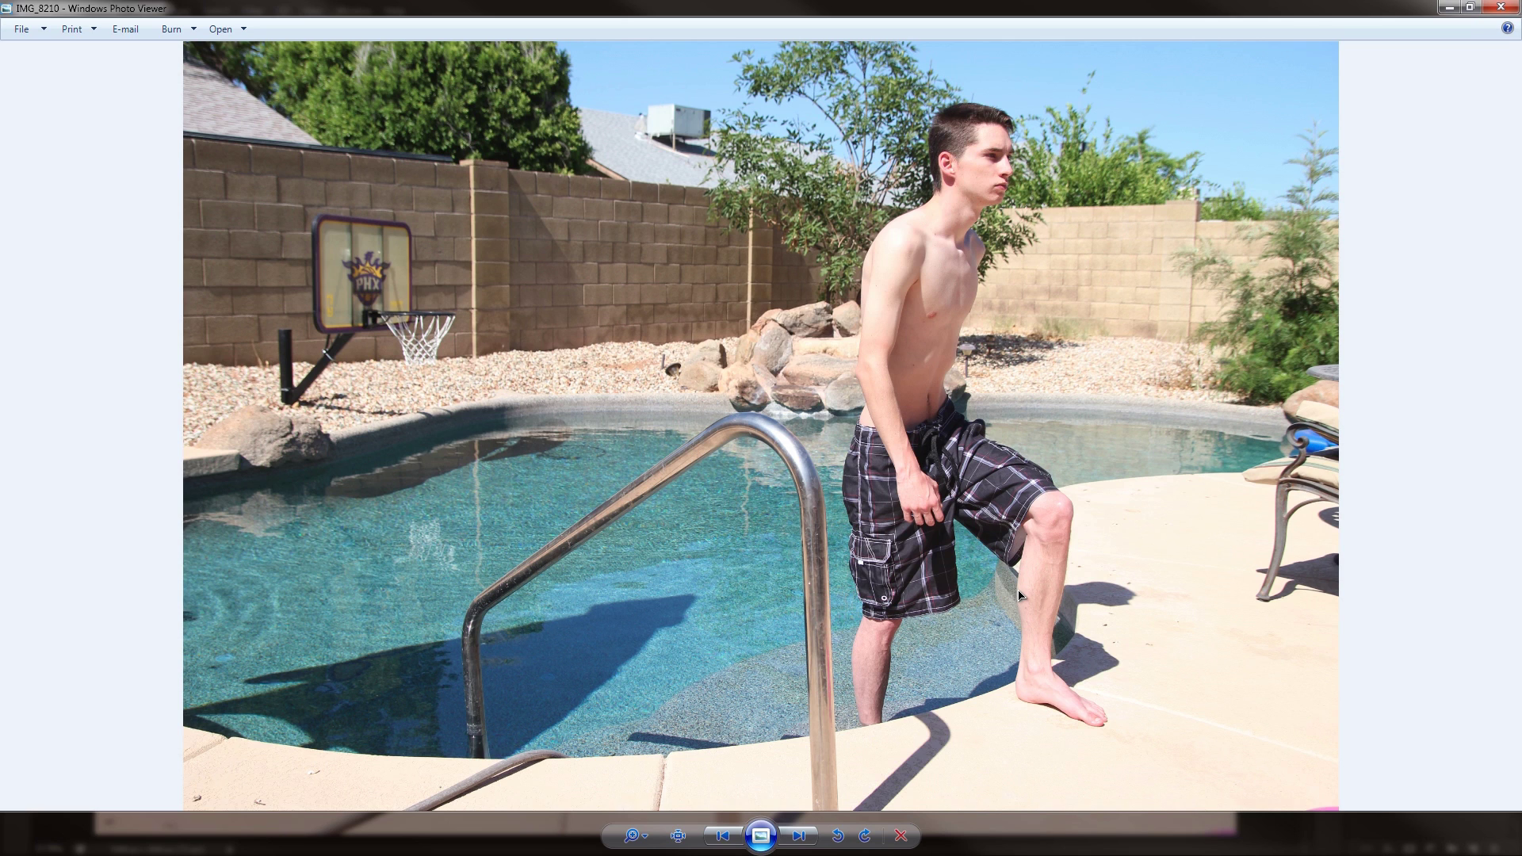
Compare the pool photos IMG_8210 and IMG_8211, with and without the man, and close the photo viewer
{"action": "left_click", "coordinate": [800, 840]}
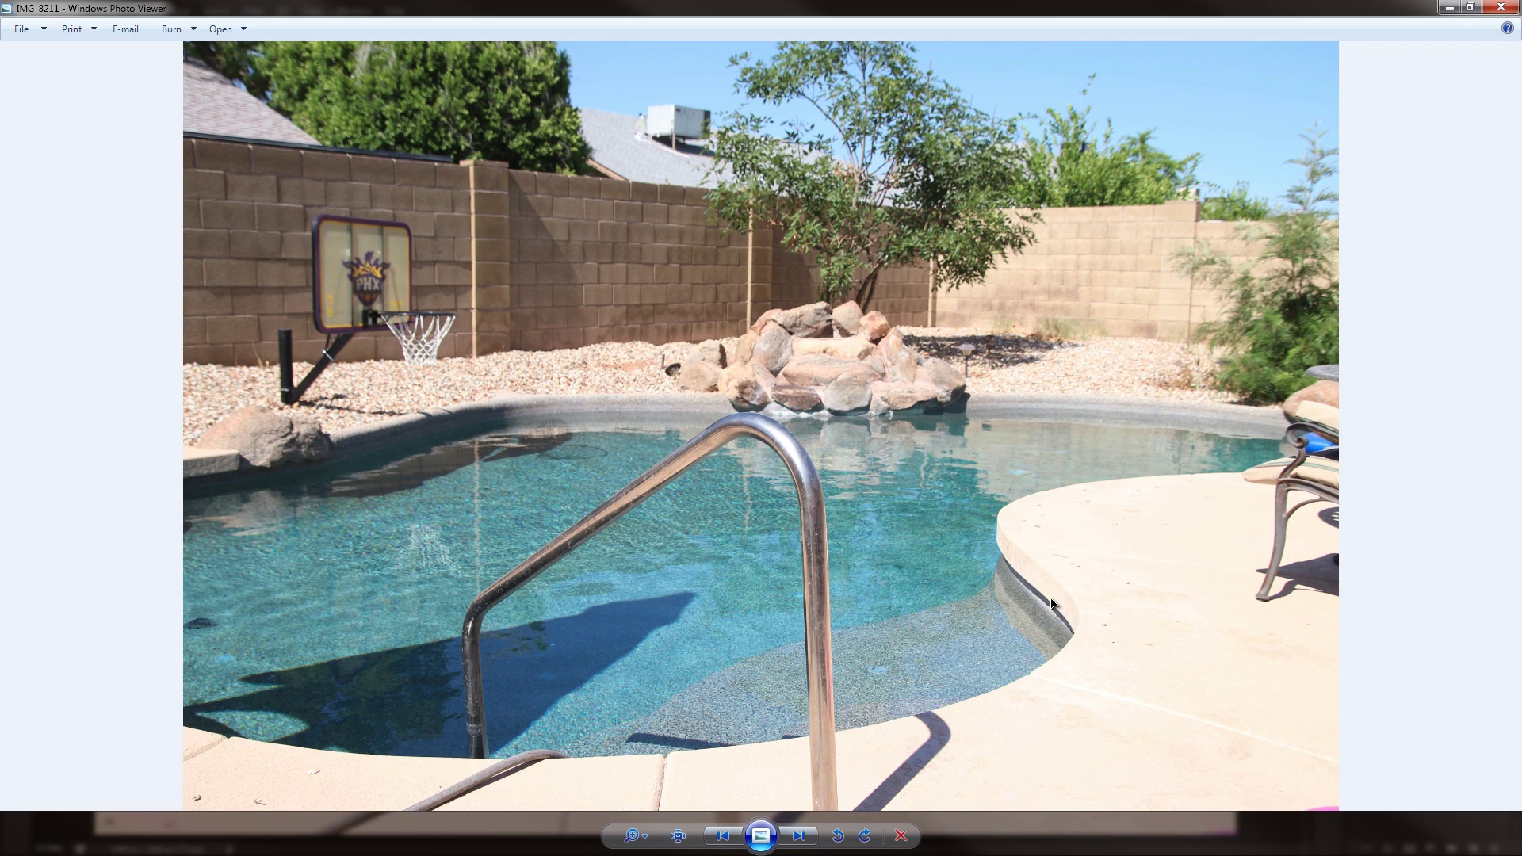
{"action": "left_click", "coordinate": [722, 839]}
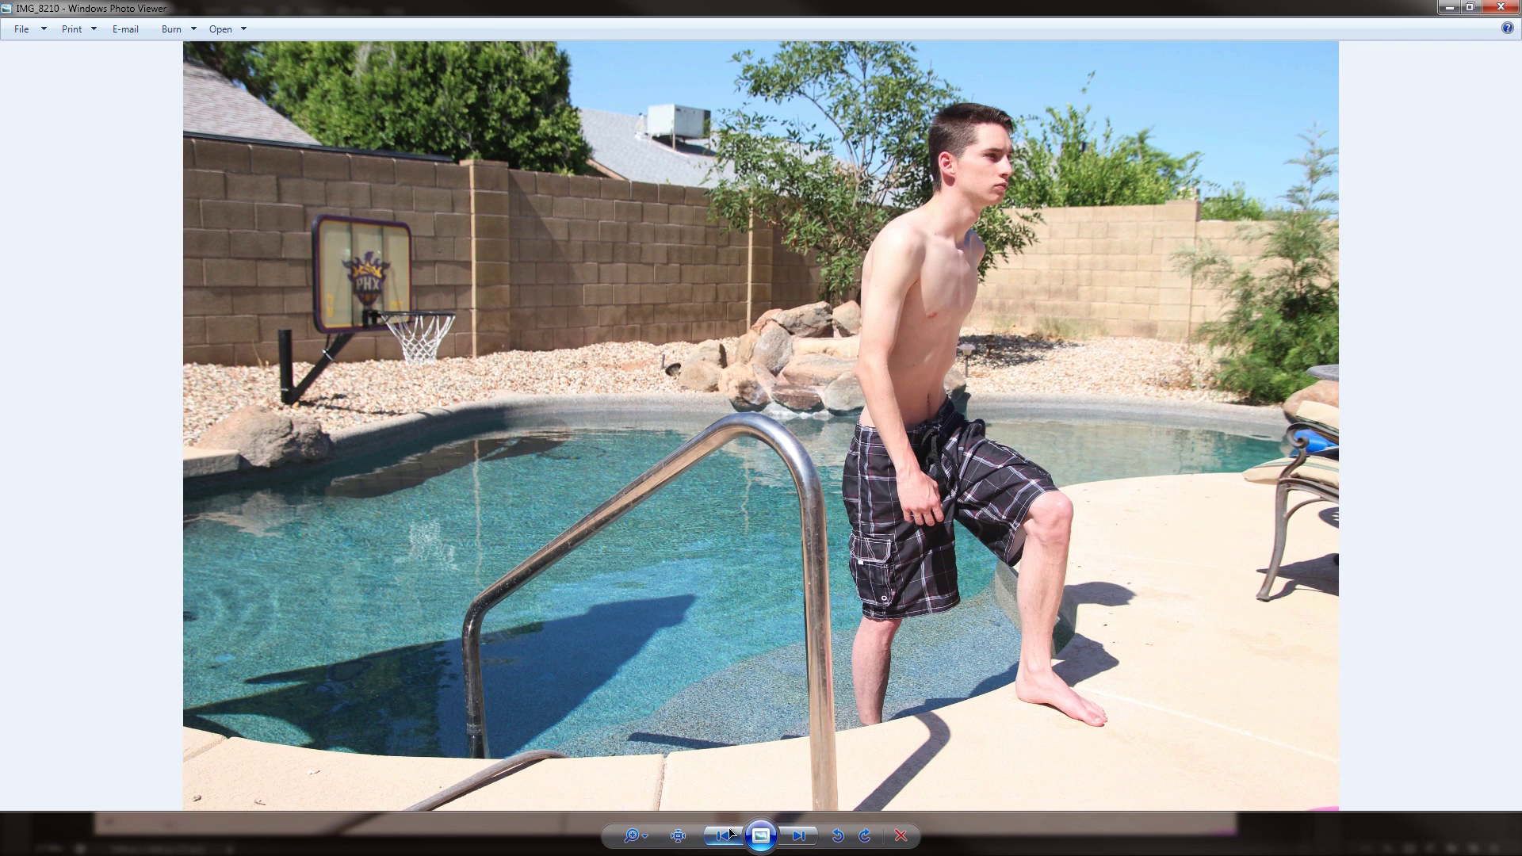
{"action": "left_click", "coordinate": [795, 834]}
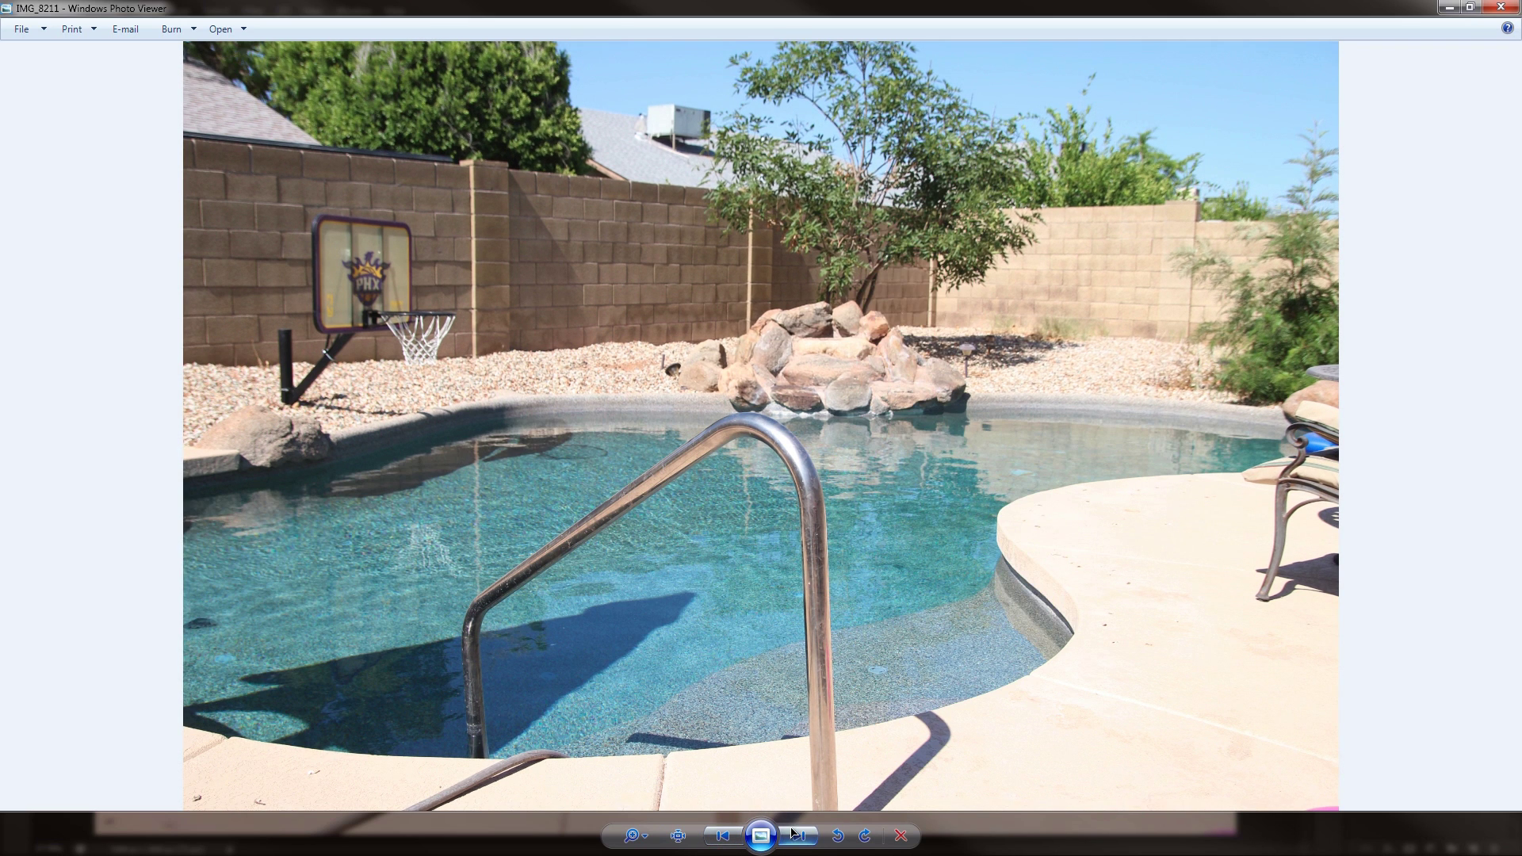
{"action": "left_click", "coordinate": [1501, 8]}
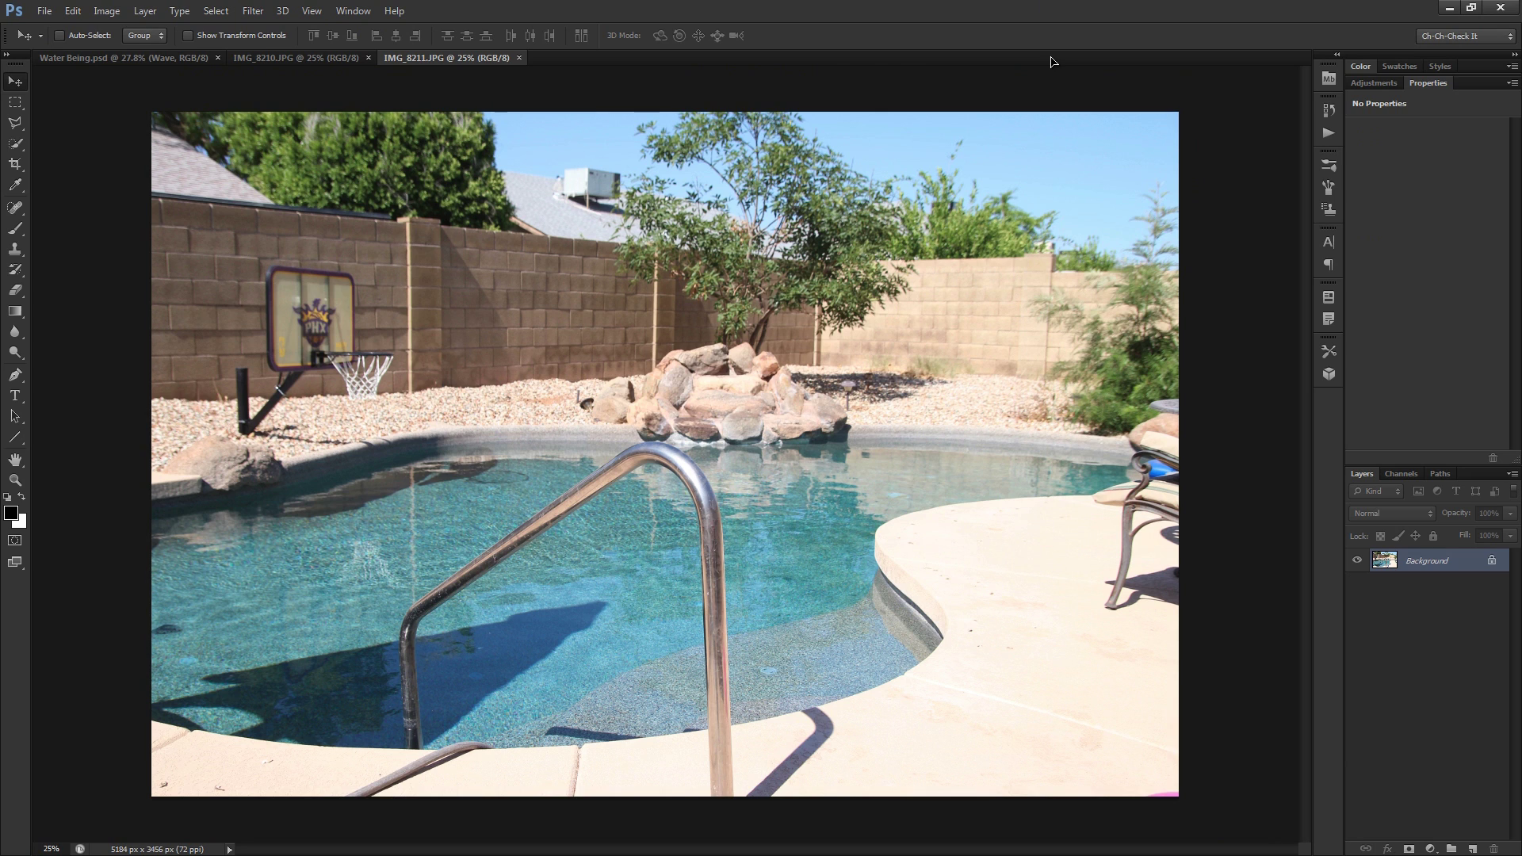
Duplicate the masked cutout layer from Mask.psd into IMG_8211.JPG as "MASK Original", and close Mask.psd
{"action": "key", "text": "ctrl+0"}
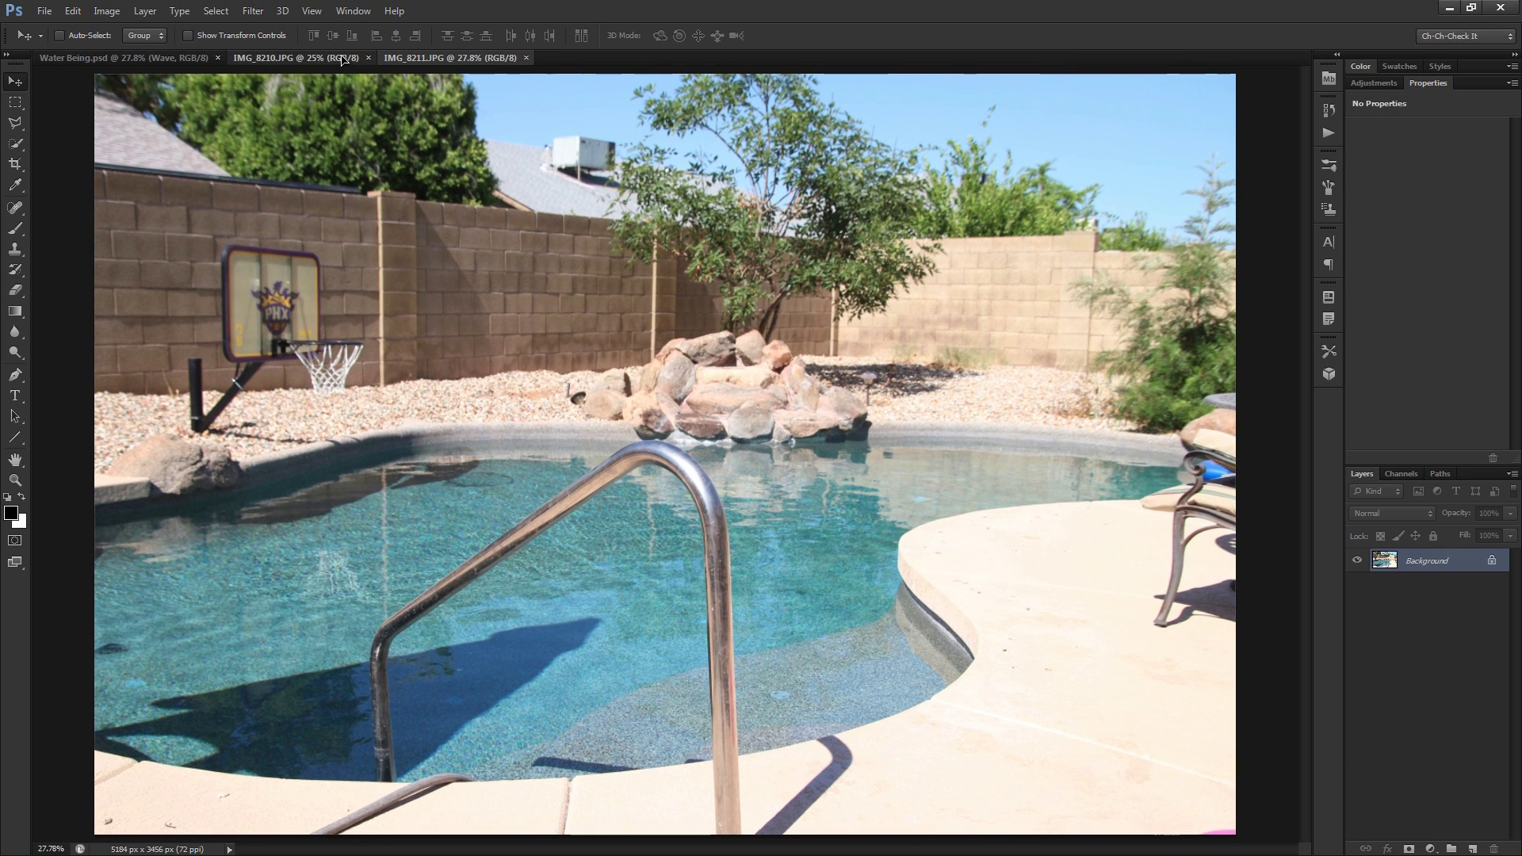
{"action": "left_click", "coordinate": [343, 58]}
{"action": "key", "text": "ctrl+0"}
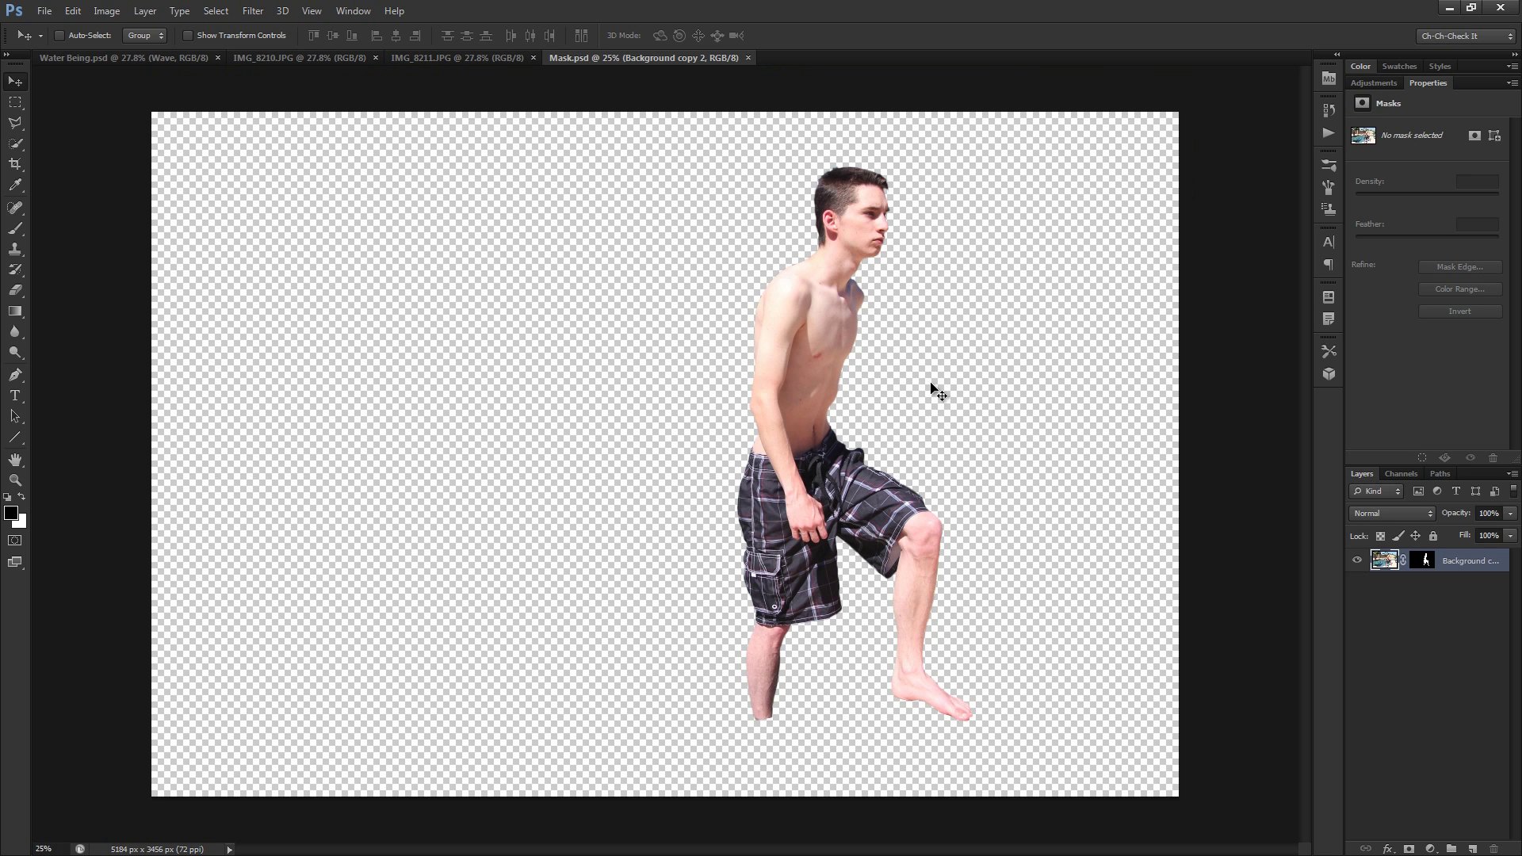
{"action": "key", "text": "ctrl+0"}
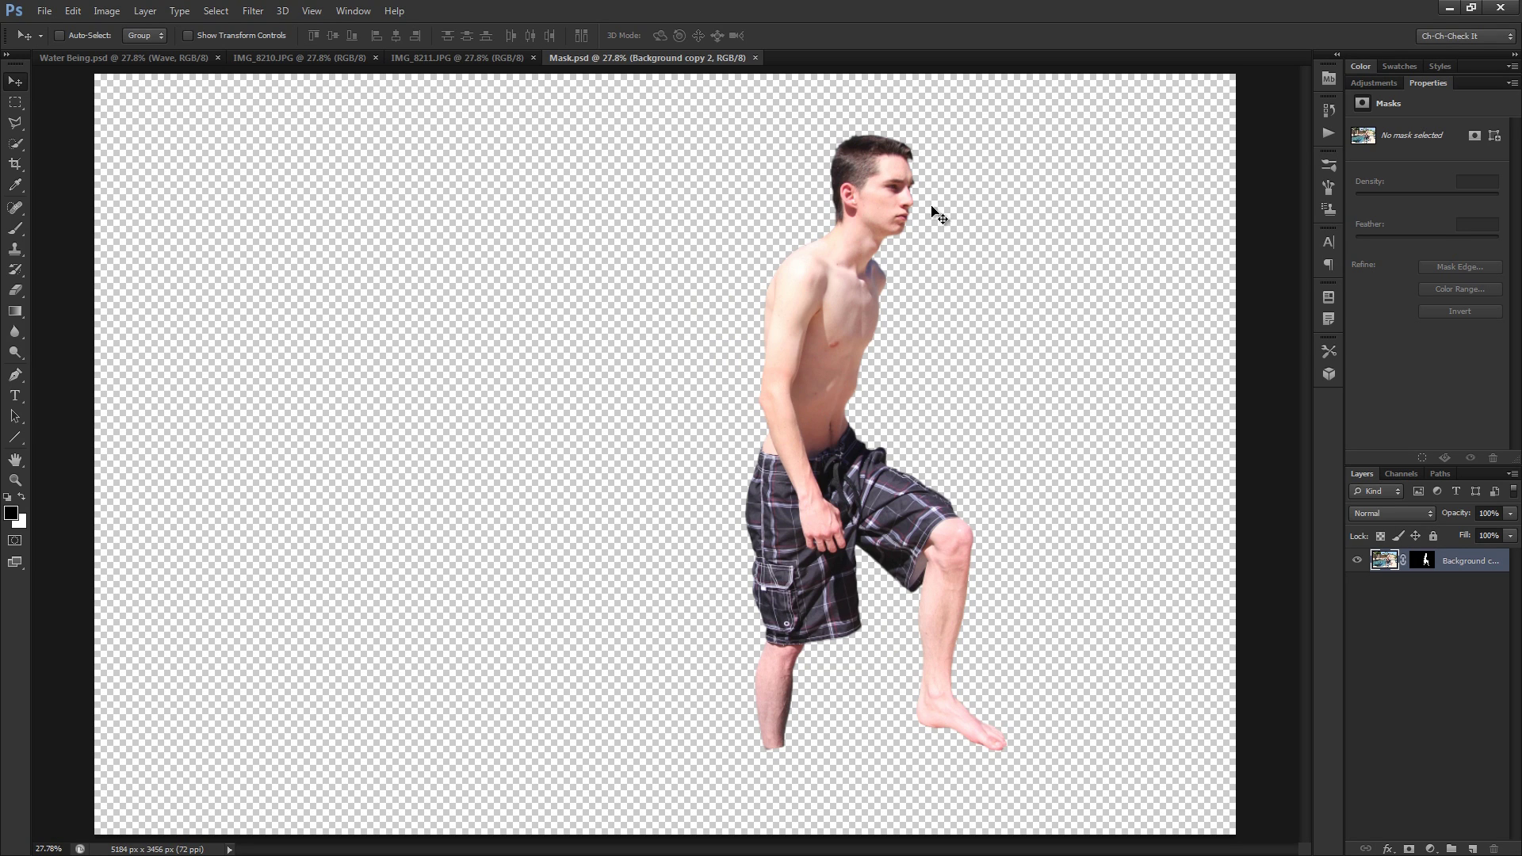
{"action": "right_click", "coordinate": [1456, 565]}
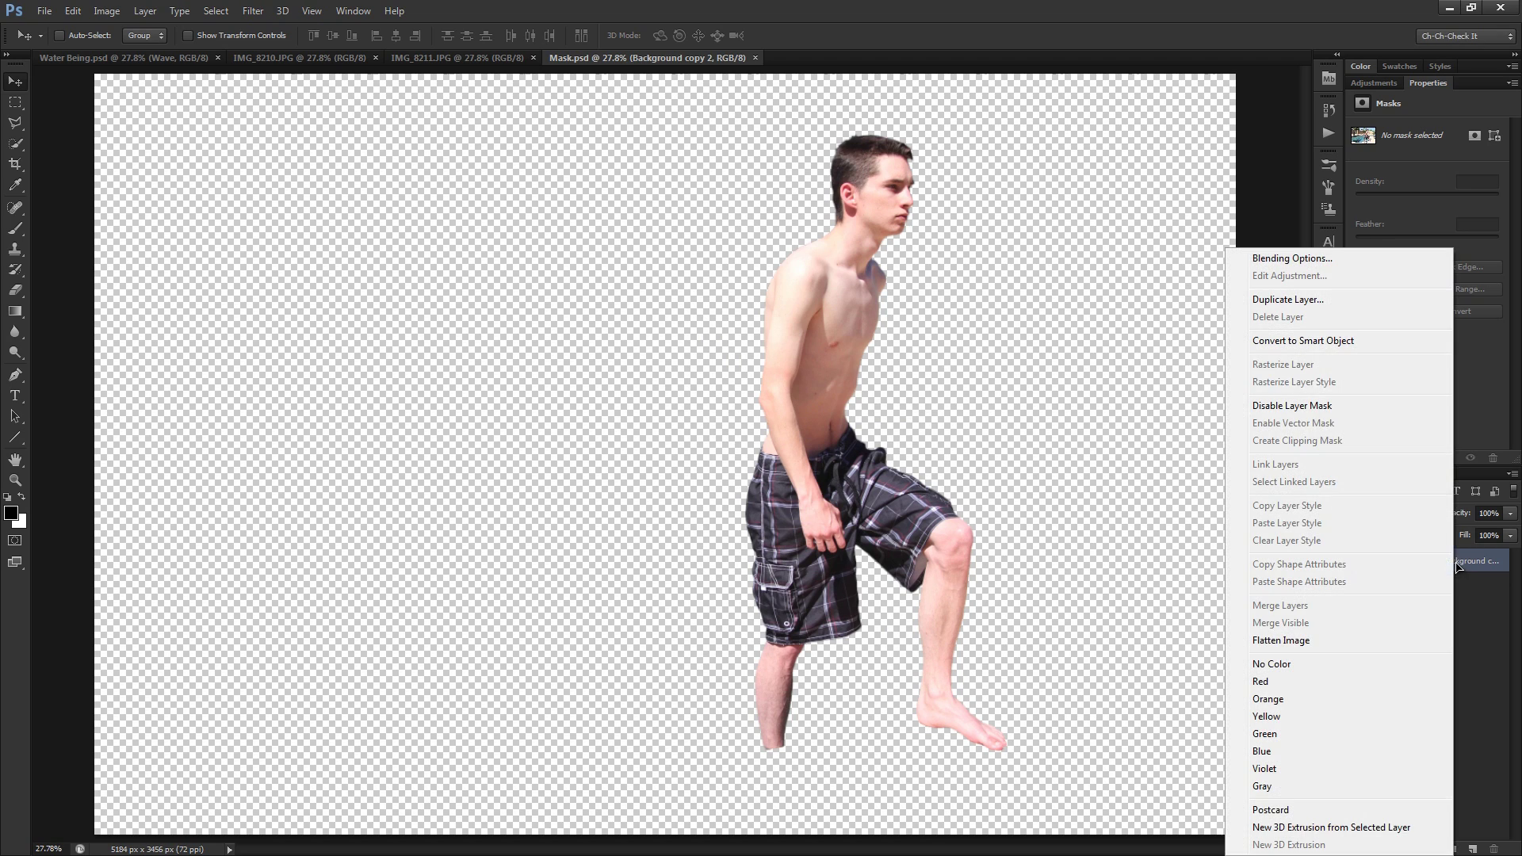
{"action": "left_click", "coordinate": [1312, 306]}
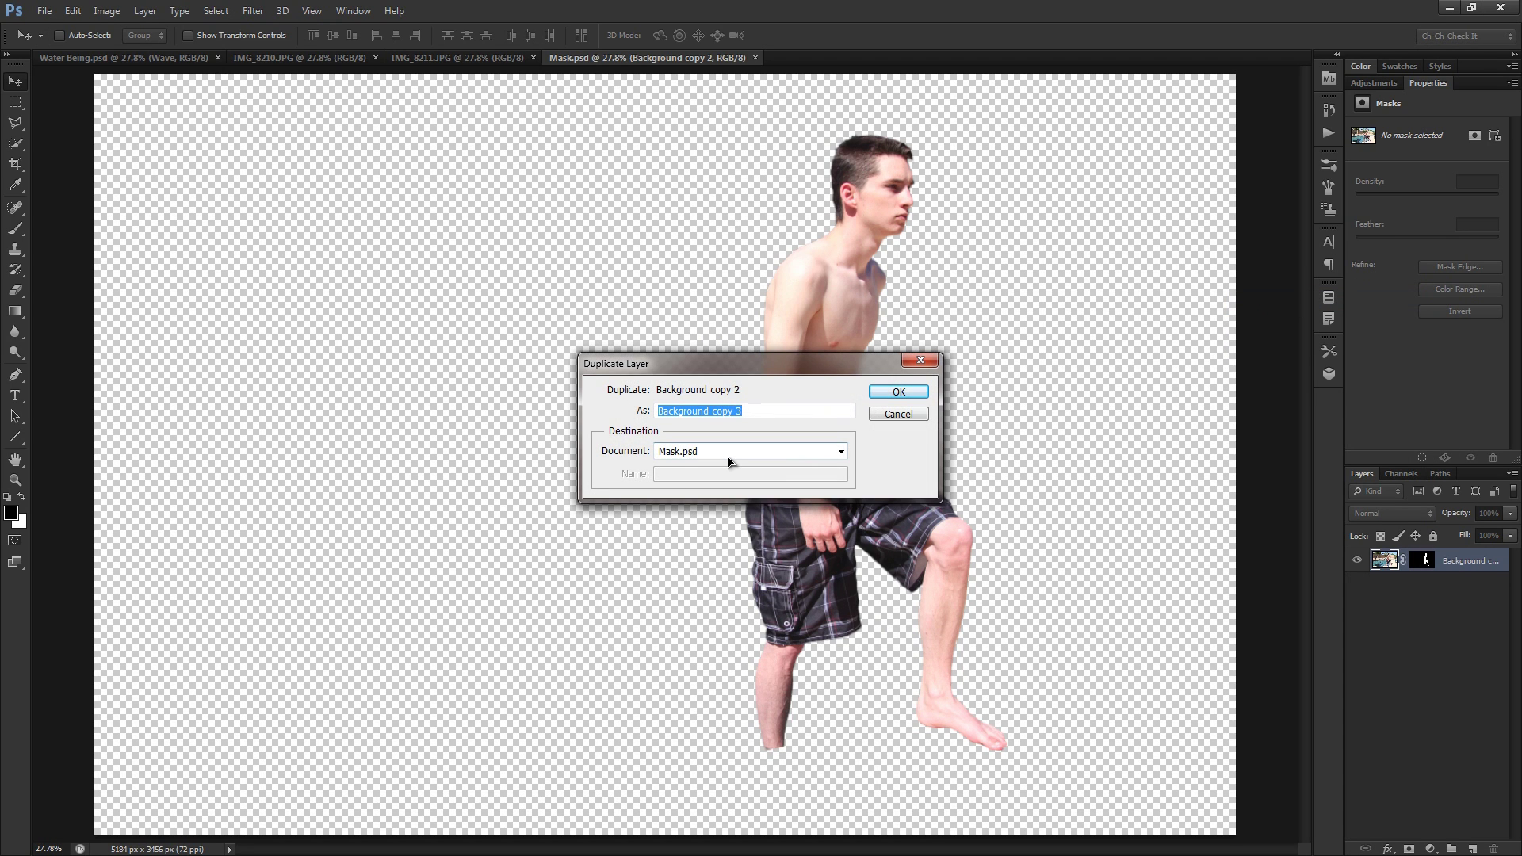
{"action": "type", "text": "MASK Original"}
{"action": "left_click", "coordinate": [726, 460]}
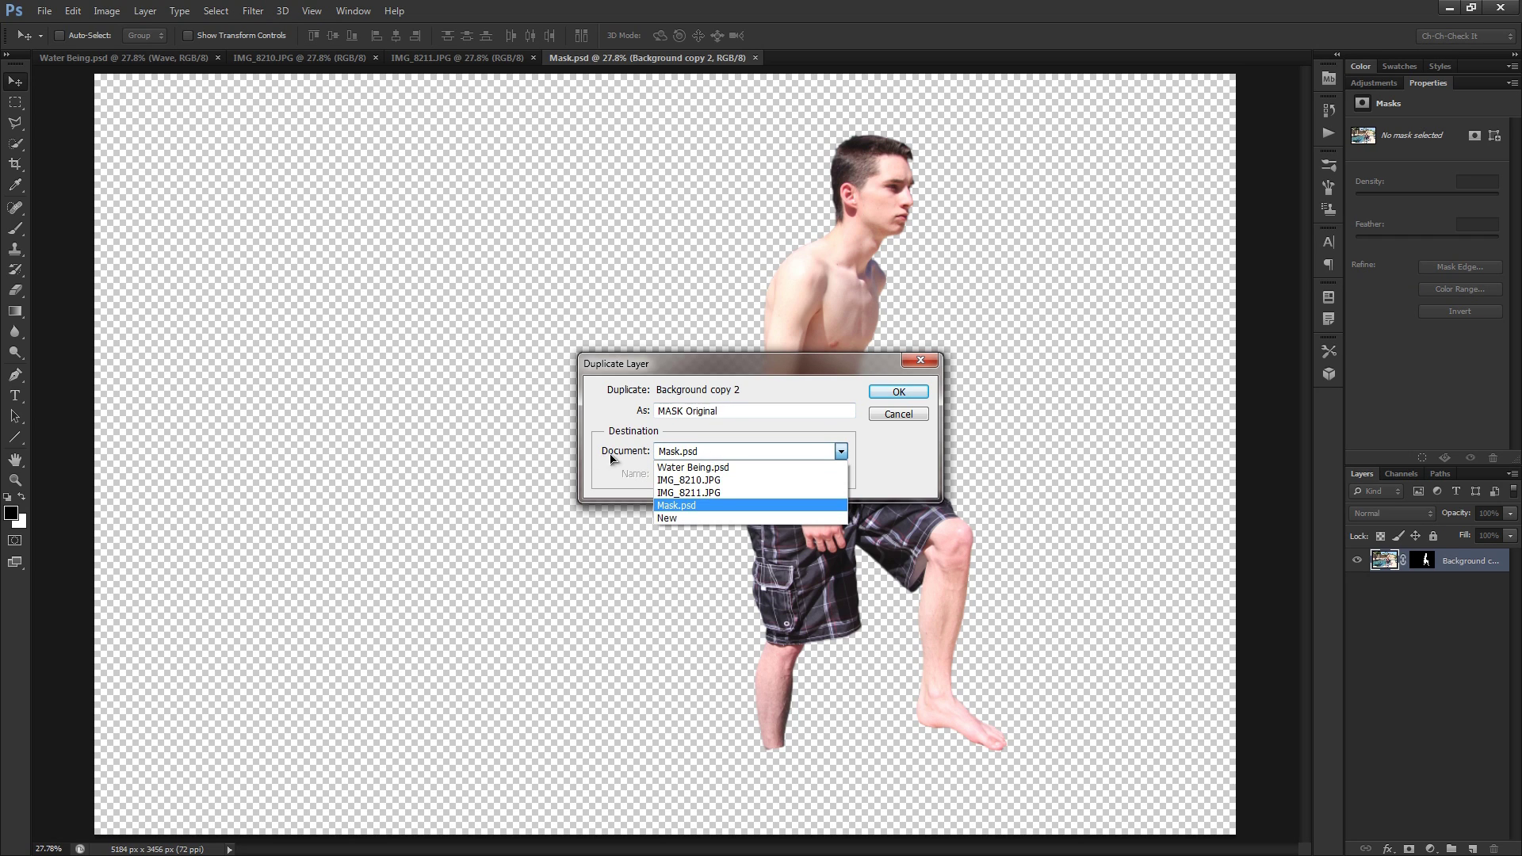
{"action": "left_click", "coordinate": [736, 494]}
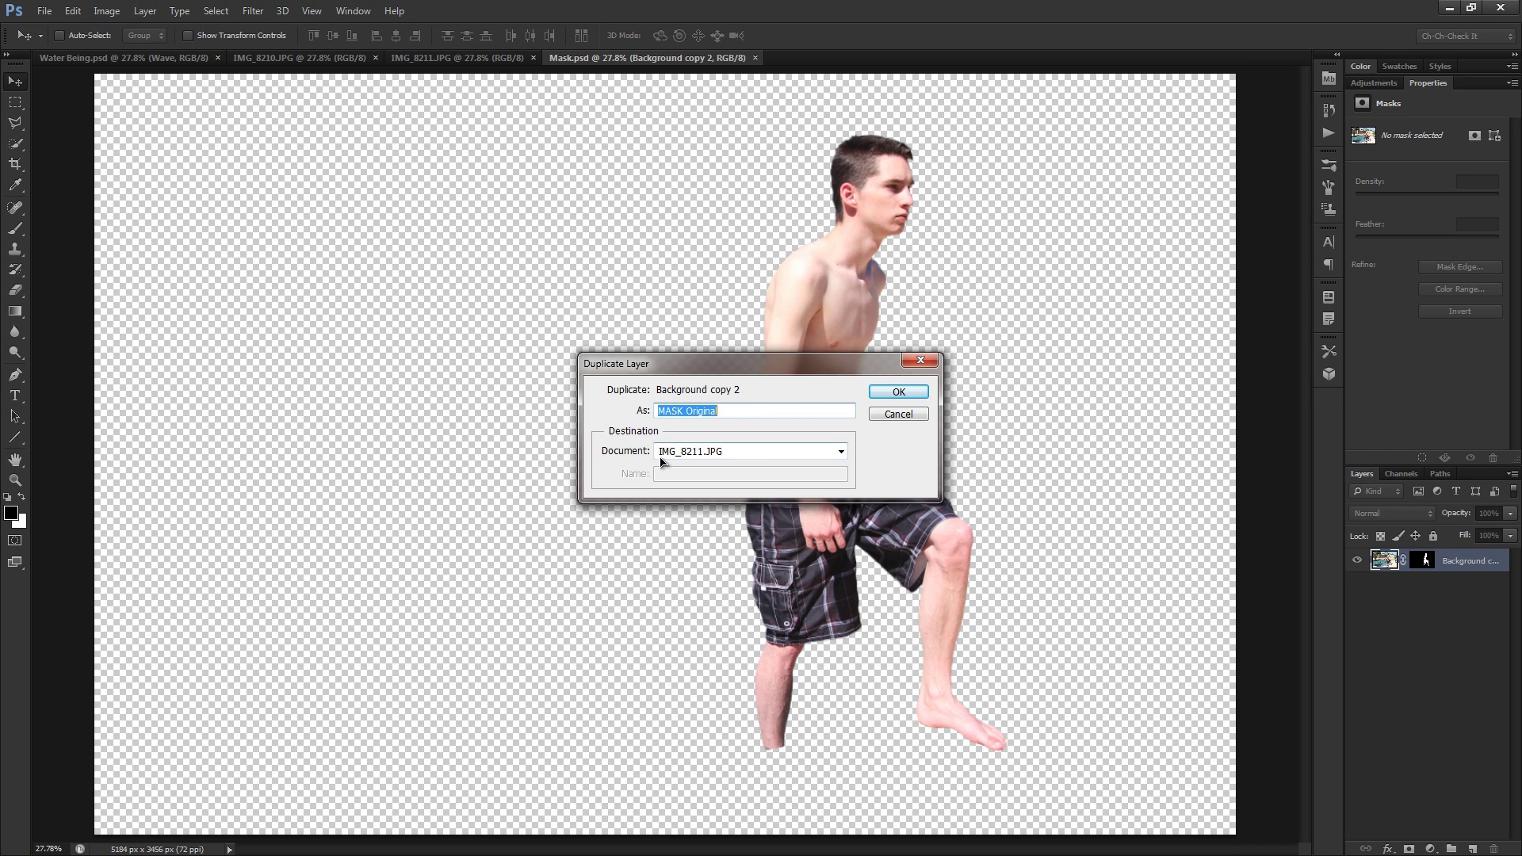
{"action": "left_click", "coordinate": [894, 394]}
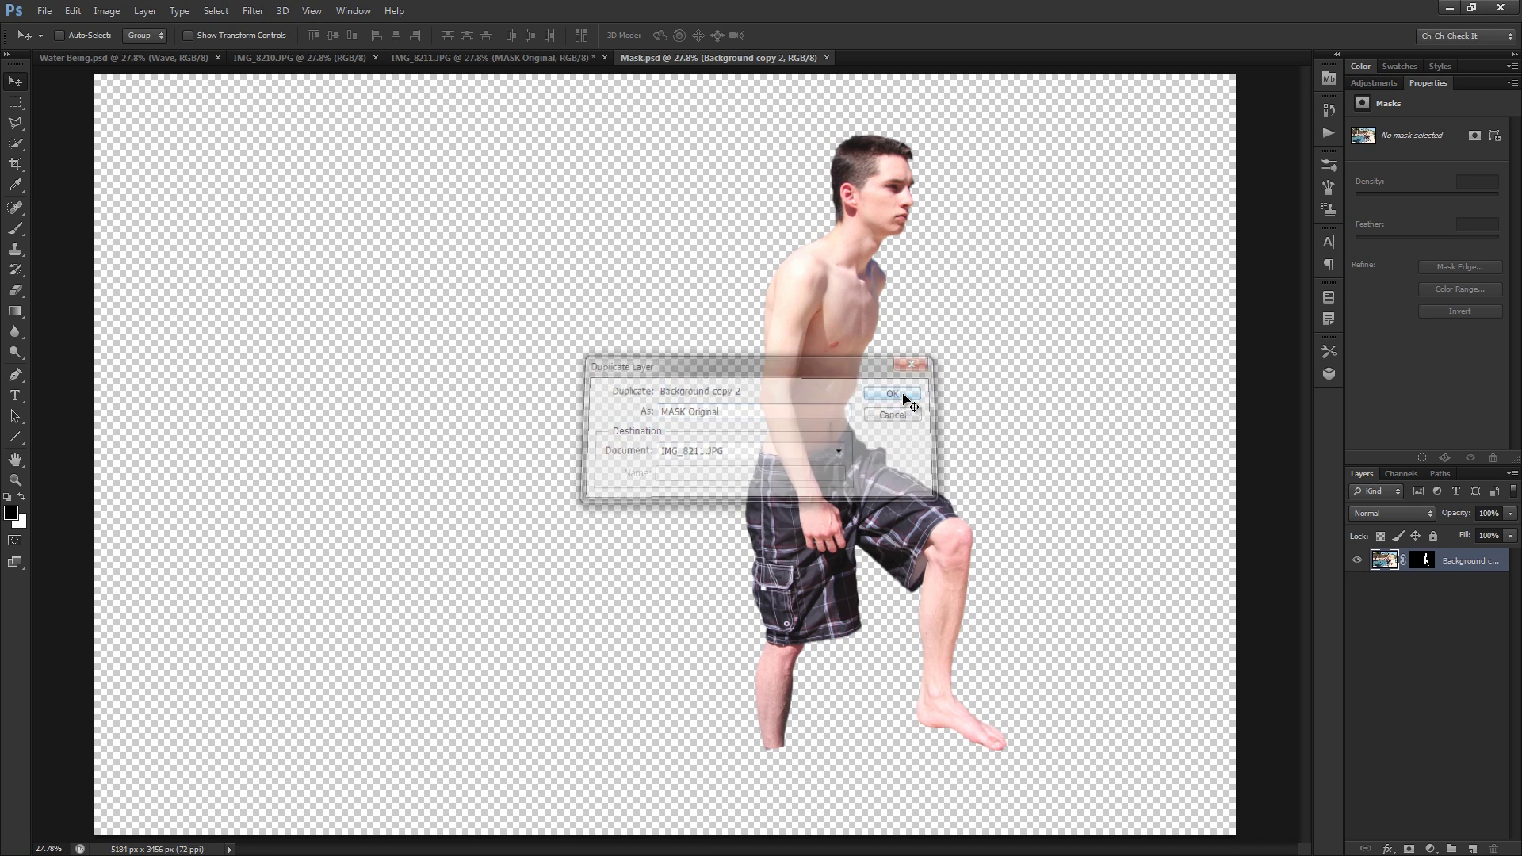
{"action": "left_click", "coordinate": [827, 58]}
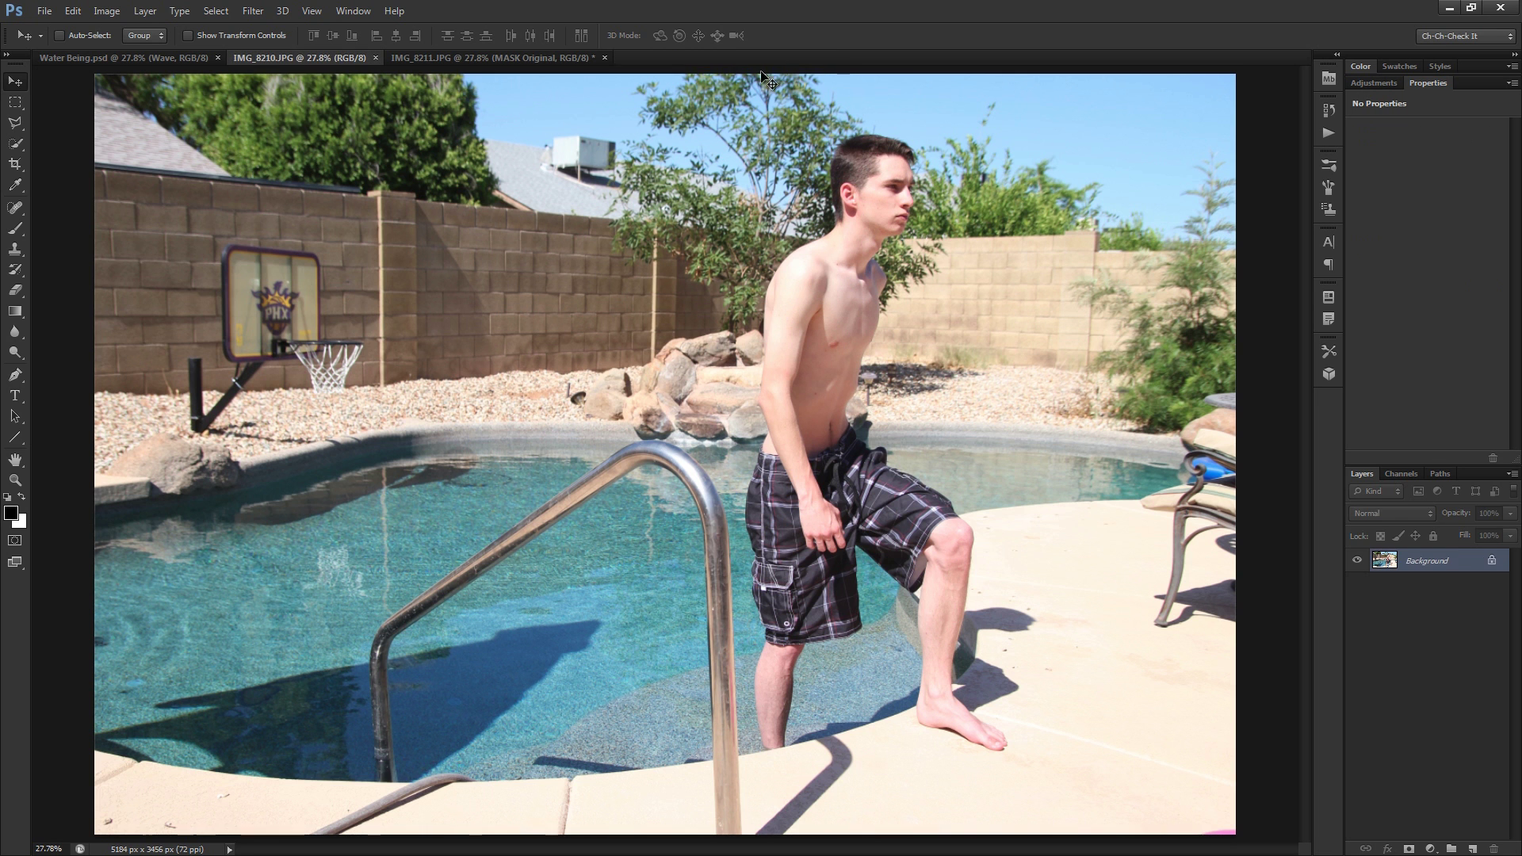
In IMG_8211.JPG, toggle the MASK Original layer off and on to compare it with the empty pool background
{"action": "left_click", "coordinate": [547, 59]}
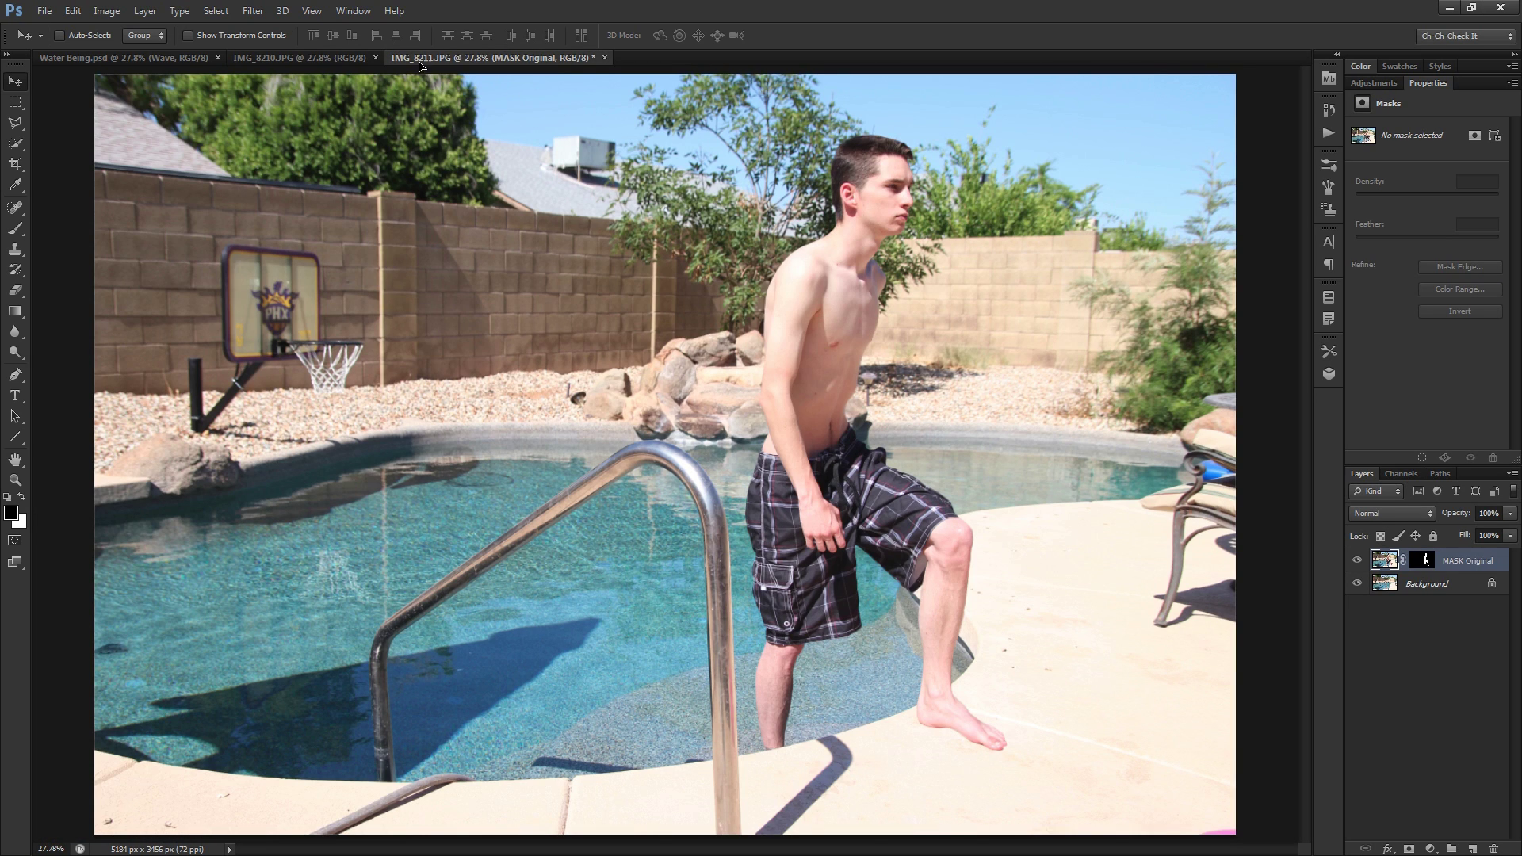
{"action": "left_click", "coordinate": [1429, 587]}
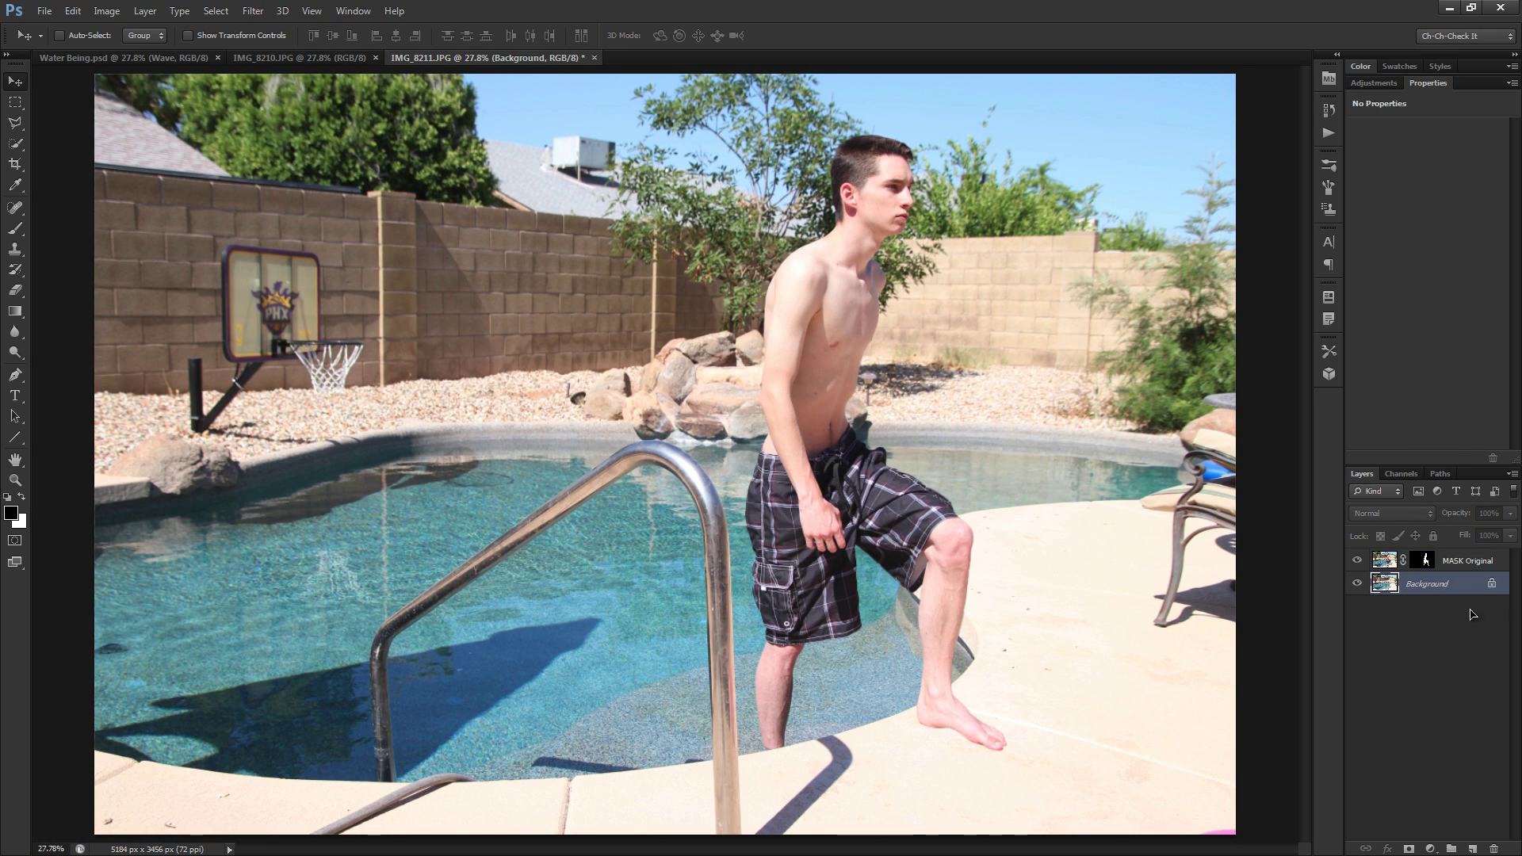
{"action": "left_click", "coordinate": [1359, 561]}
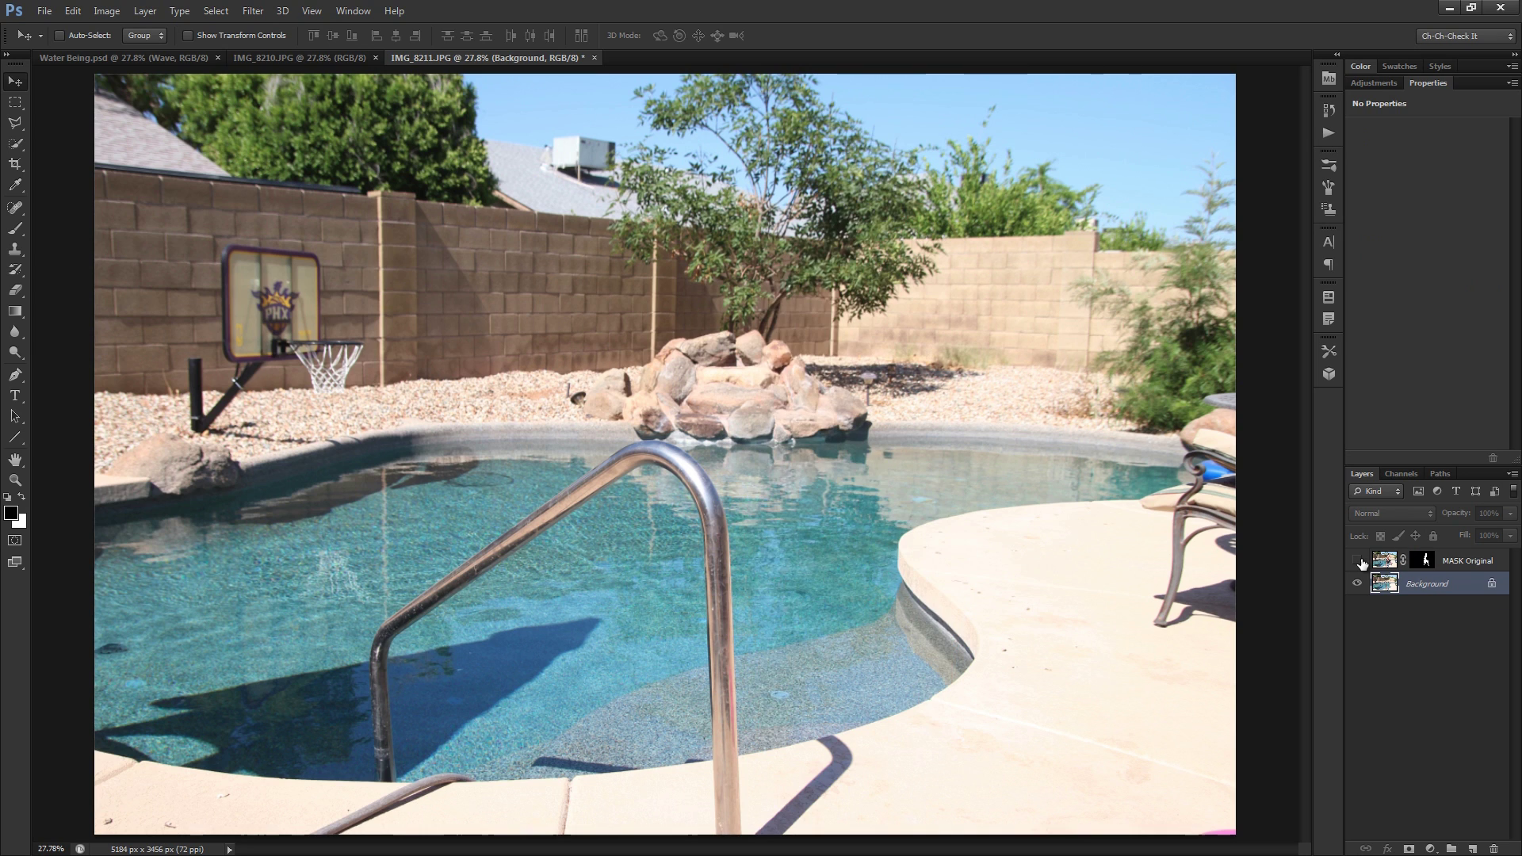
{"action": "left_click", "coordinate": [1359, 562]}
Duplicate the MASK Original layer, rename the copy with the subject's first name, and hide the original
{"action": "left_click", "coordinate": [1474, 562]}
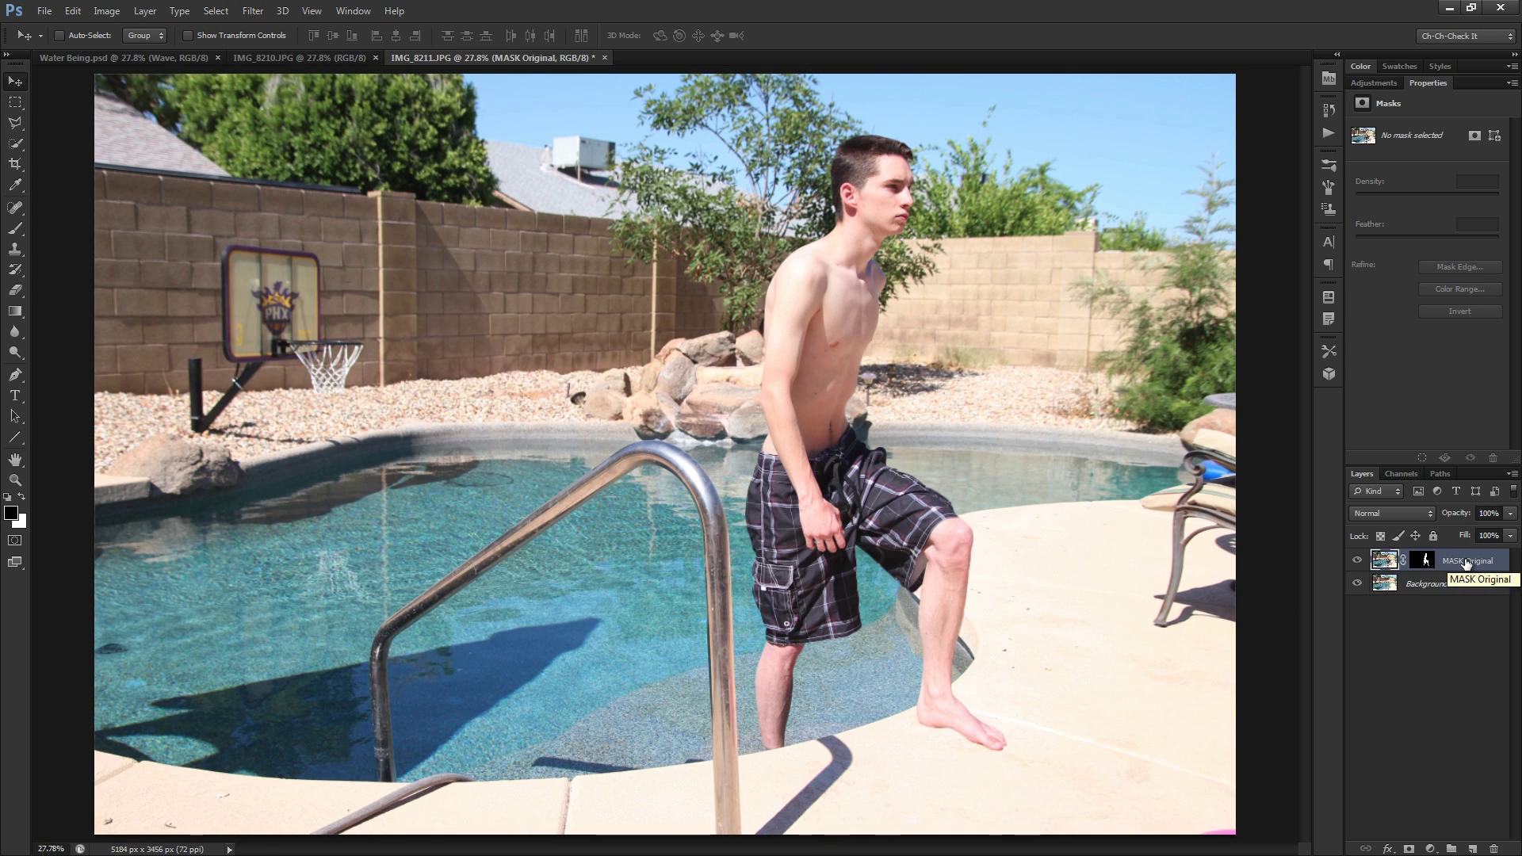
{"action": "key", "text": "ctrl+j"}
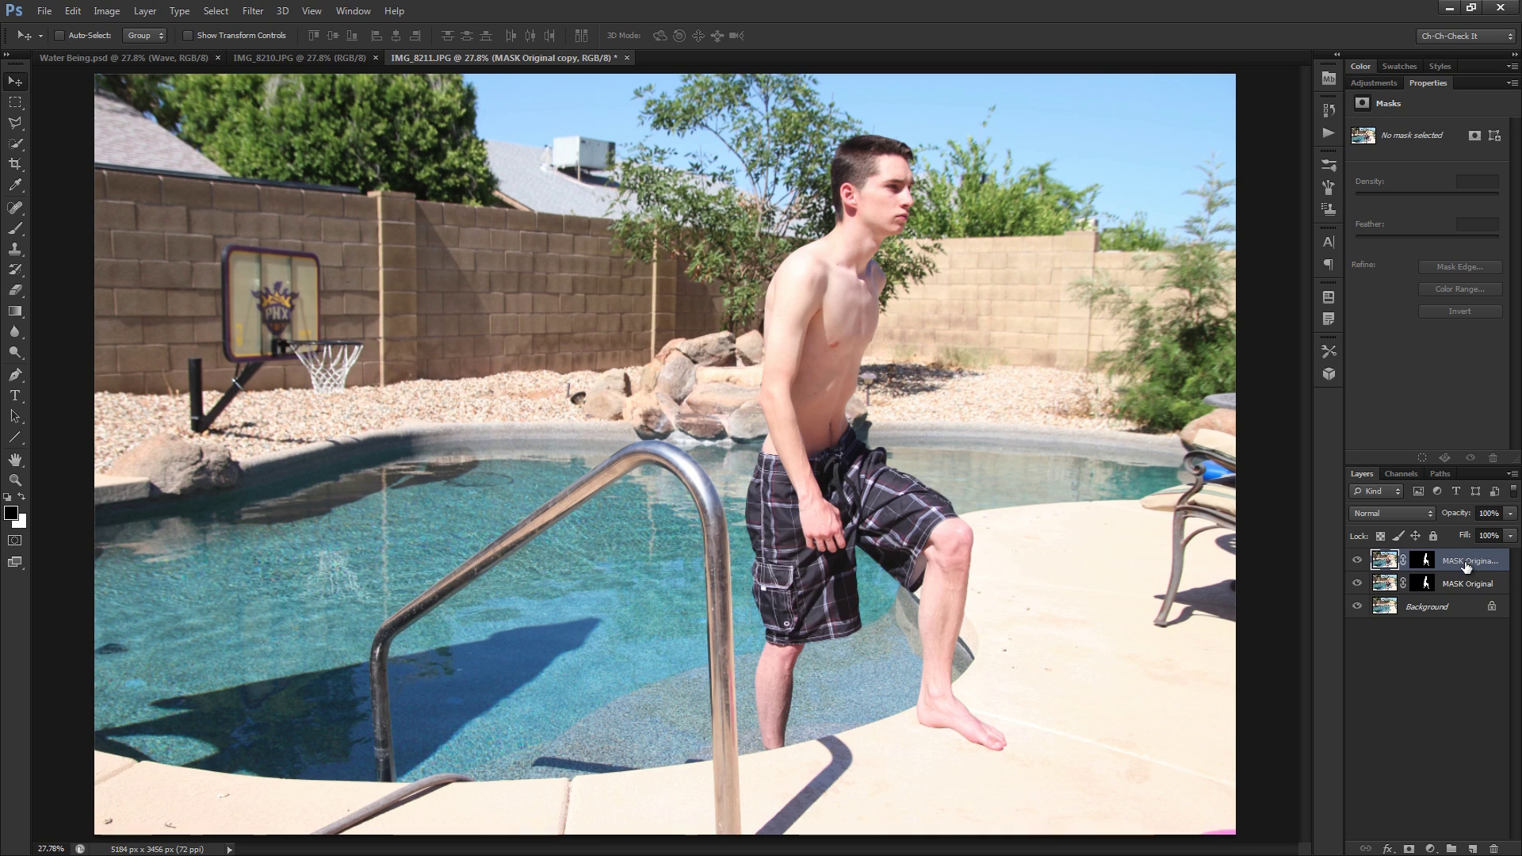
{"action": "double_click", "coordinate": [1474, 561]}
{"action": "type", "text": "Brandon"}
{"action": "key", "text": "Return"}
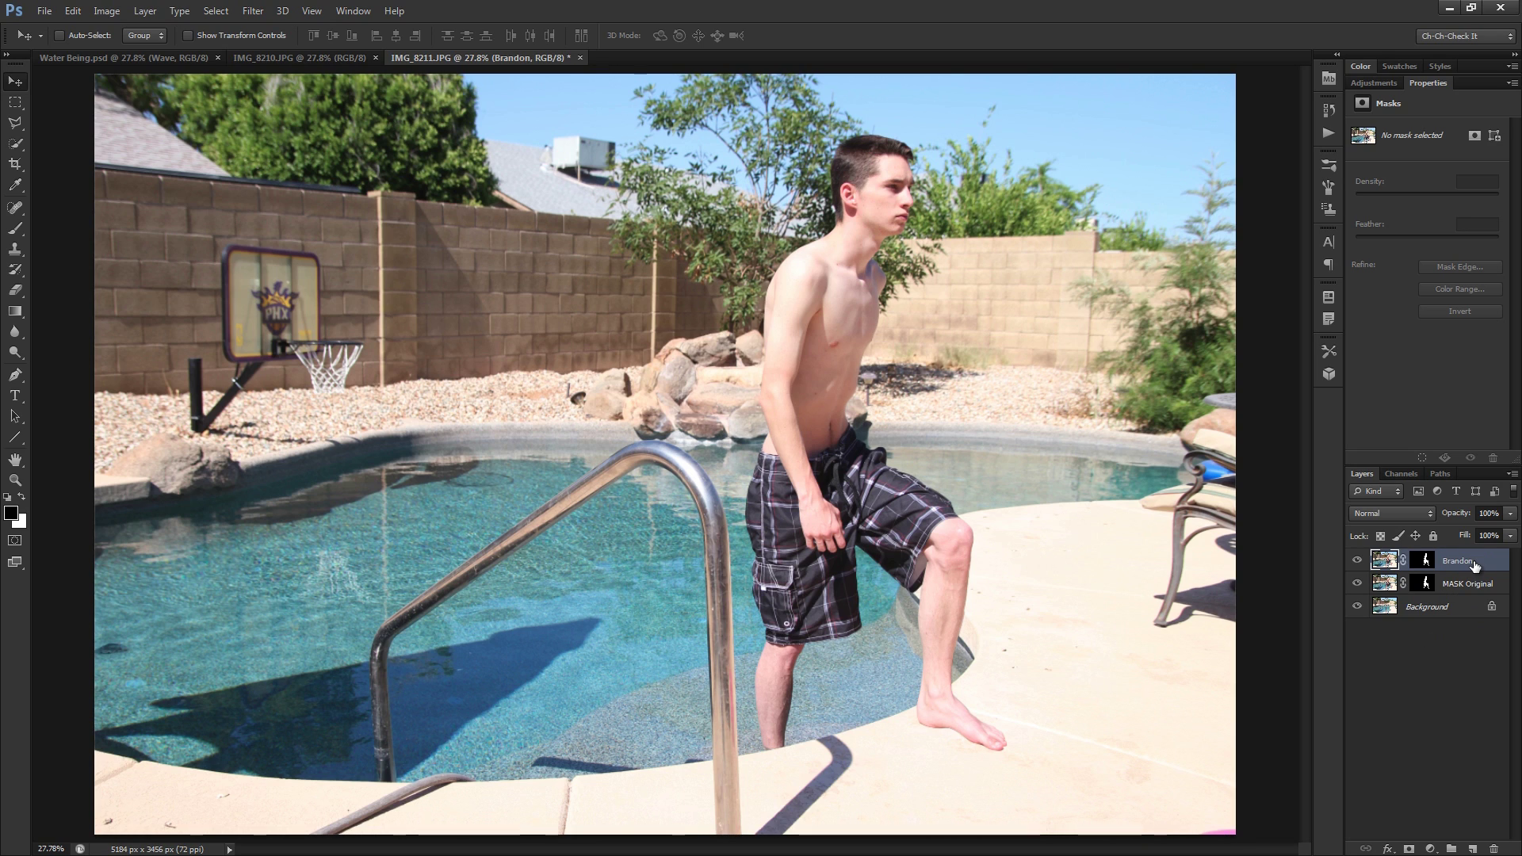
{"action": "left_click", "coordinate": [1357, 584]}
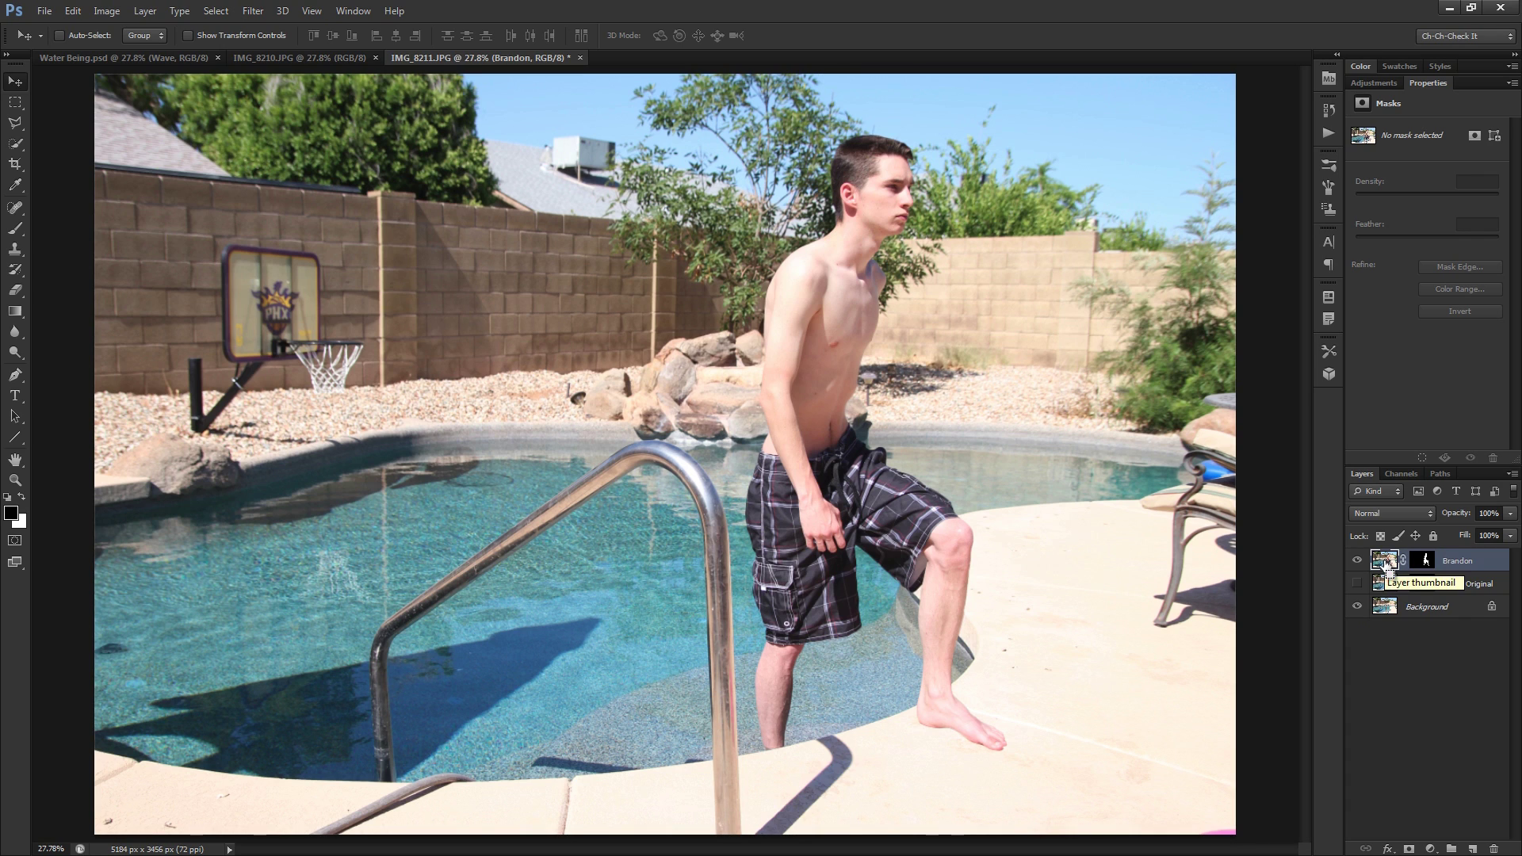
Desaturate the figure copy and apply the Plastic Wrap filter with highlight strength 15, detail 11 and slightly reduced smoothness
{"action": "key", "text": "ctrl+shift+u"}
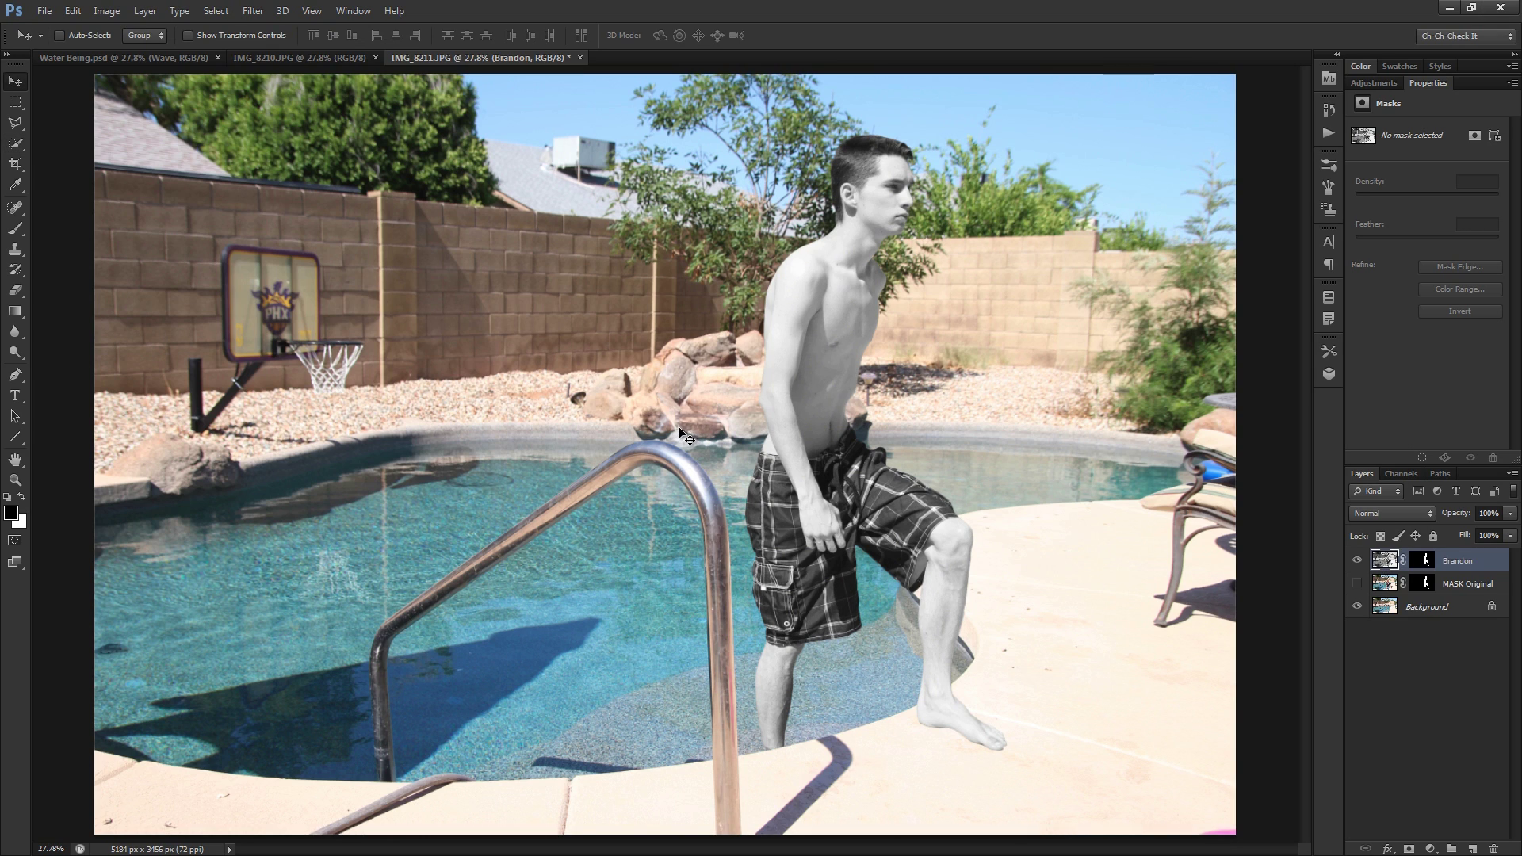
{"action": "left_click", "coordinate": [252, 13]}
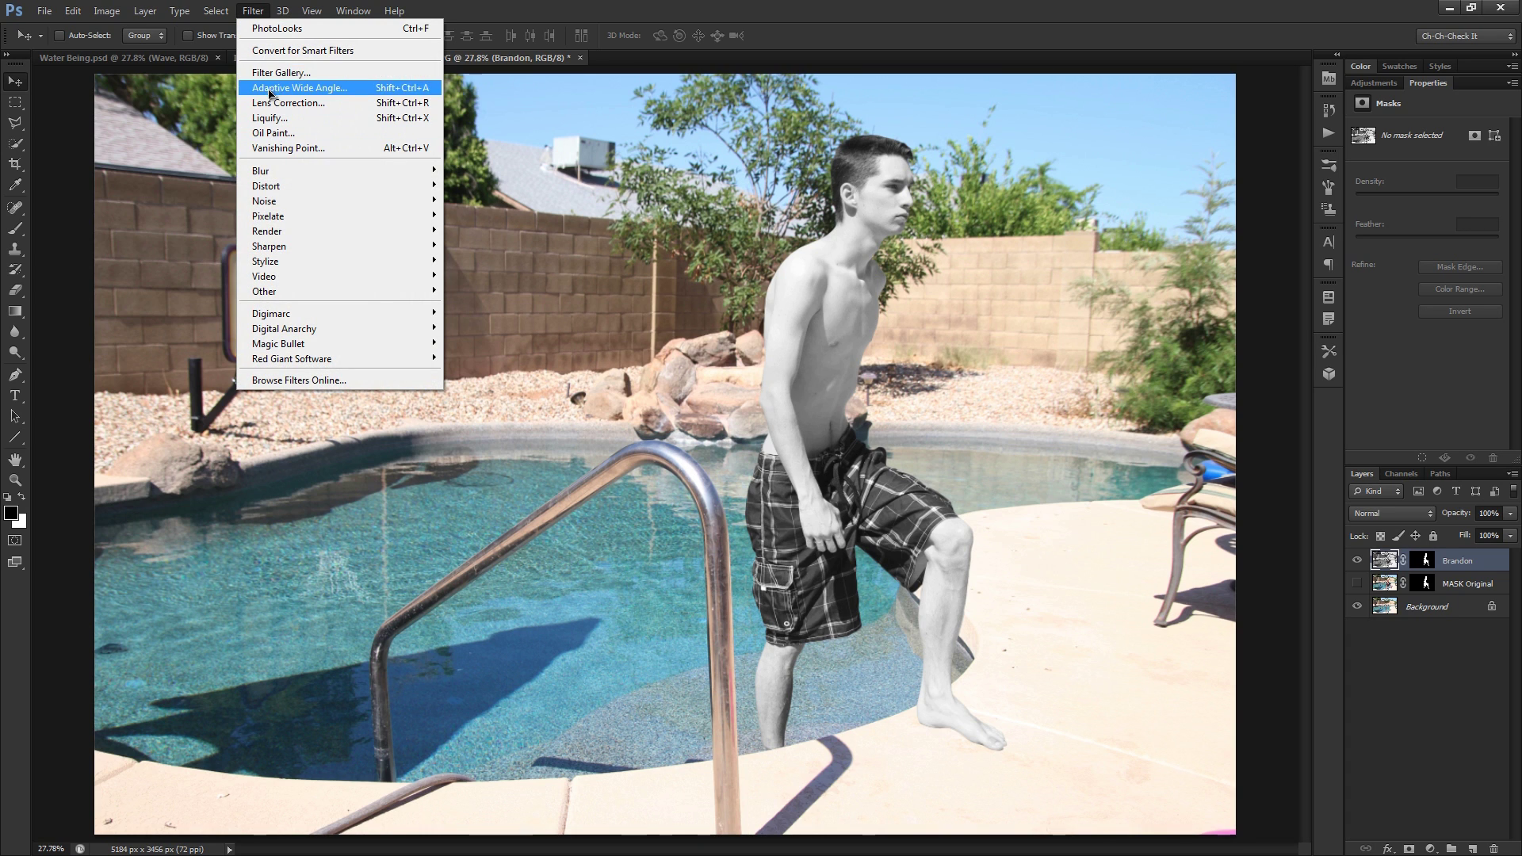
{"action": "left_click", "coordinate": [343, 76]}
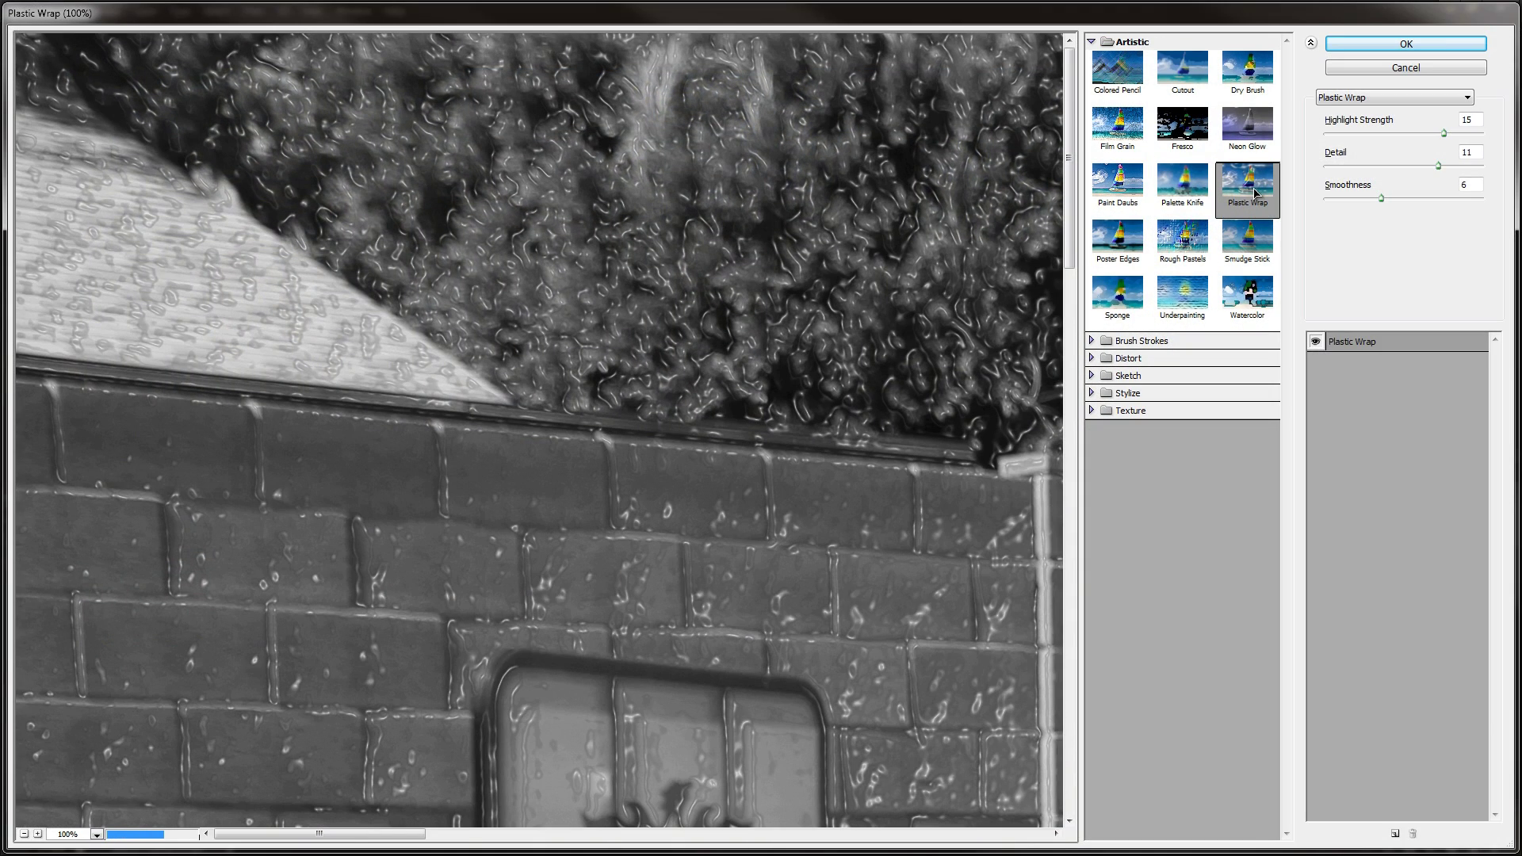
{"action": "left_click_drag", "start_coordinate": [847, 575], "coordinate": [713, 543]}
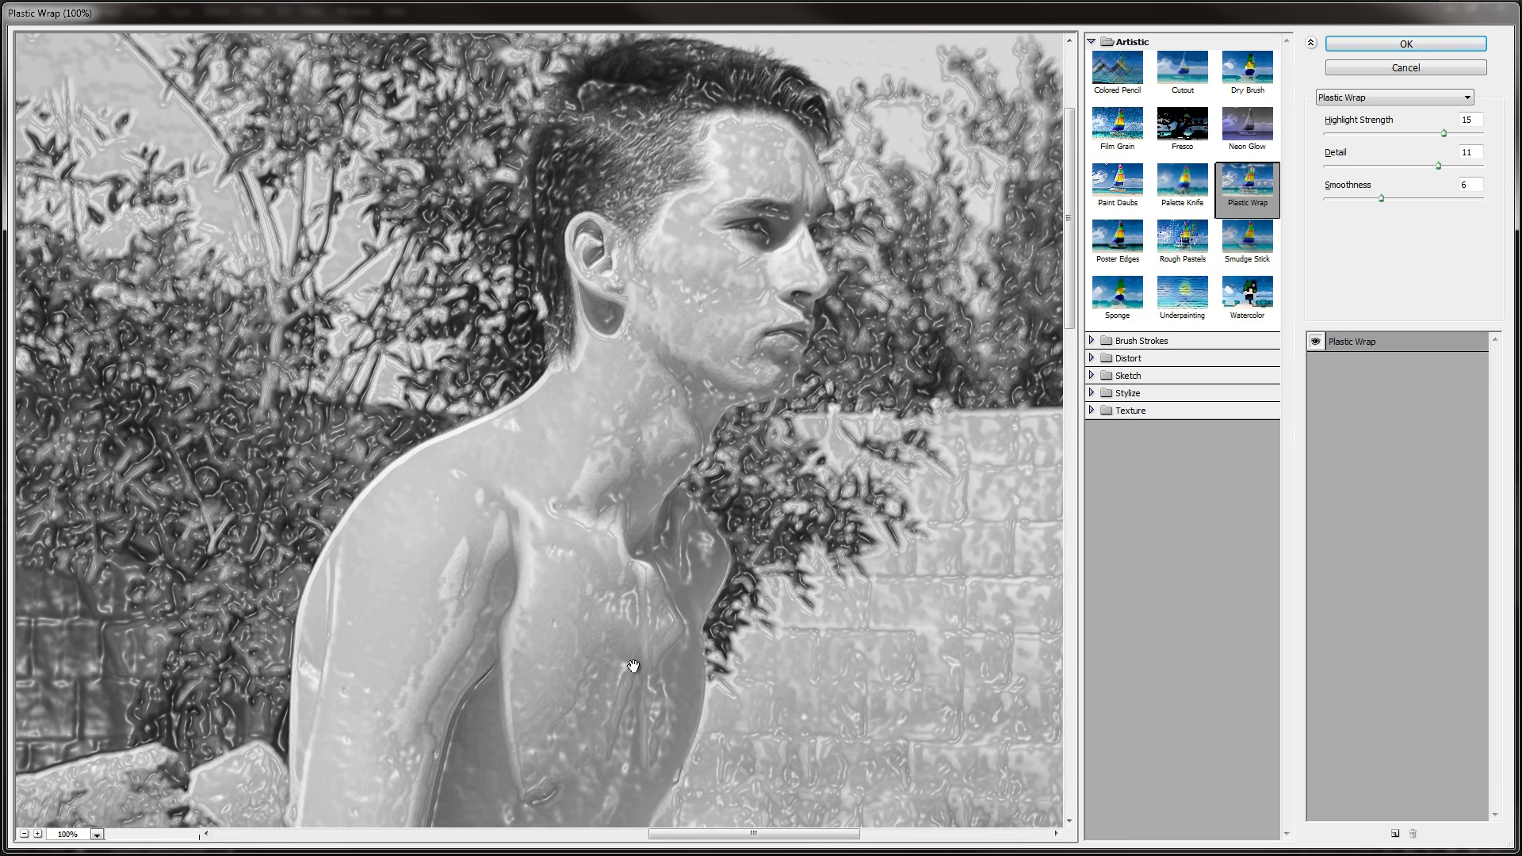
{"action": "left_click_drag", "start_coordinate": [683, 580], "coordinate": [706, 578]}
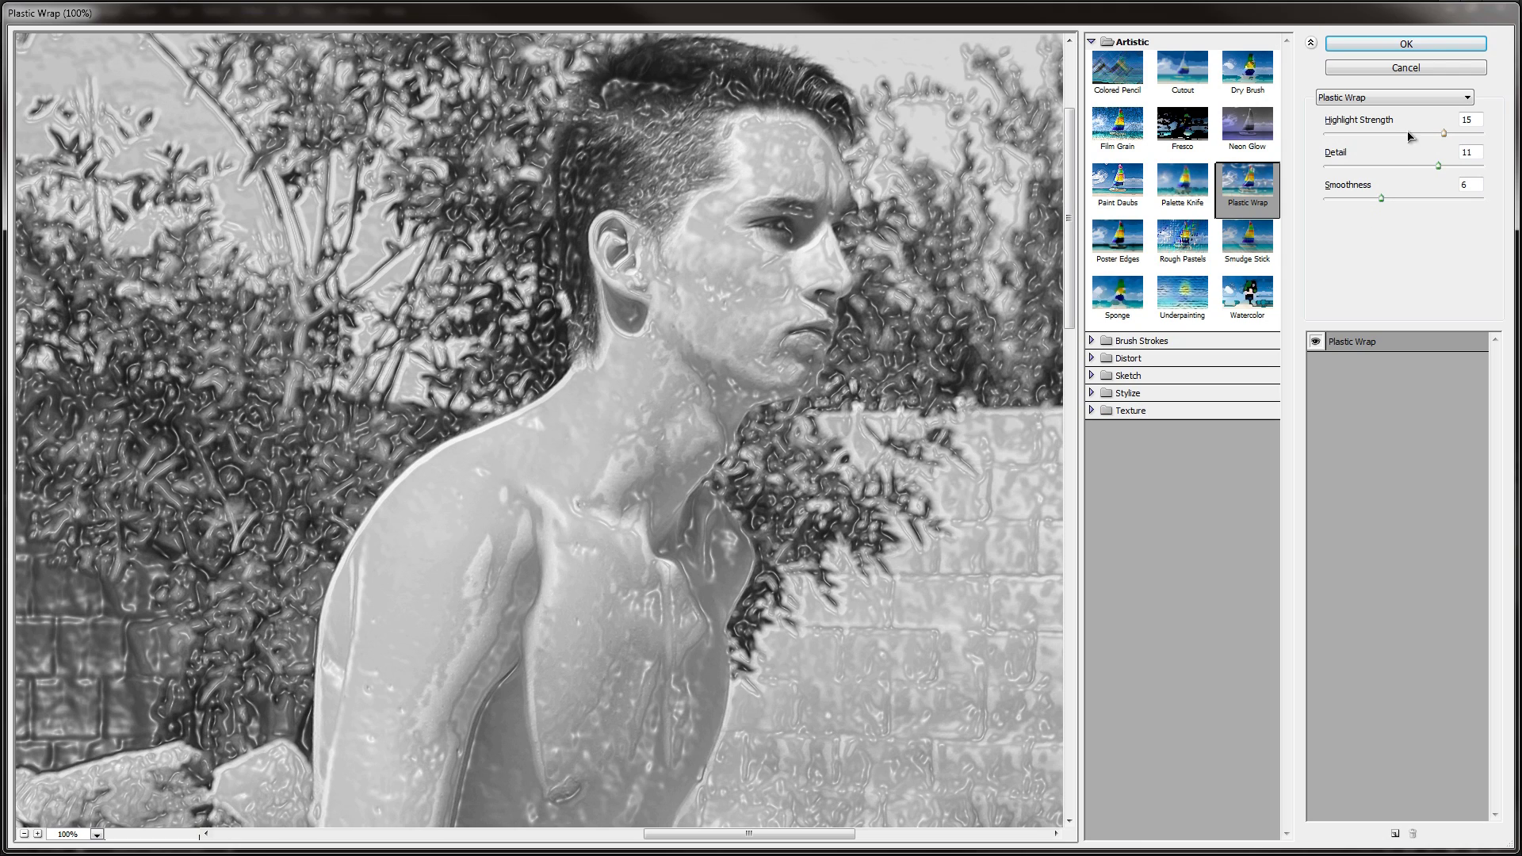
{"action": "double_click", "coordinate": [1474, 151]}
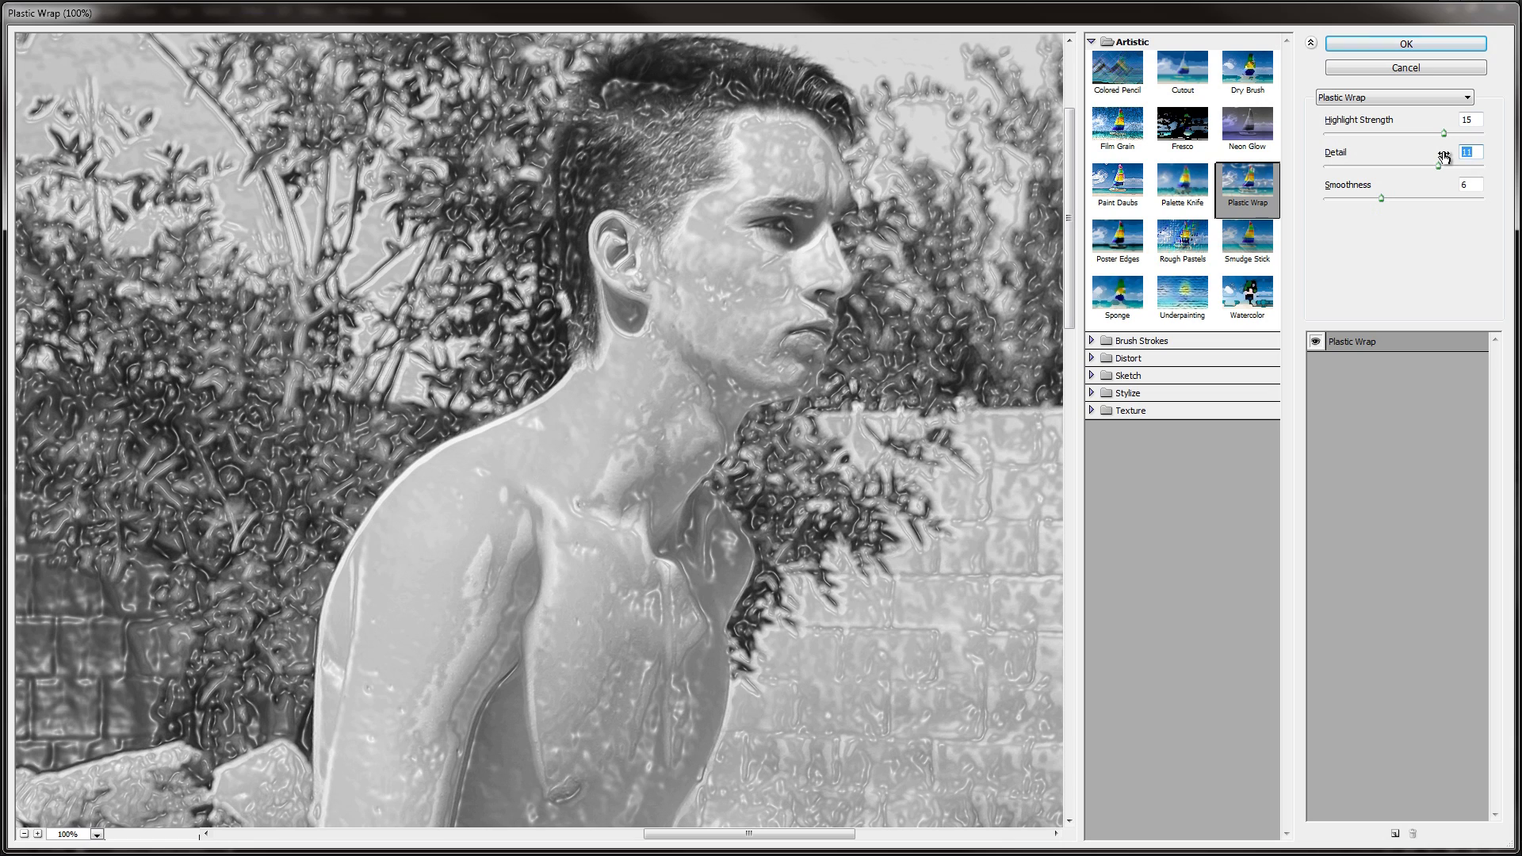
{"action": "double_click", "coordinate": [1478, 184]}
{"action": "key", "text": "Down"}
{"action": "left_click", "coordinate": [1409, 45]}
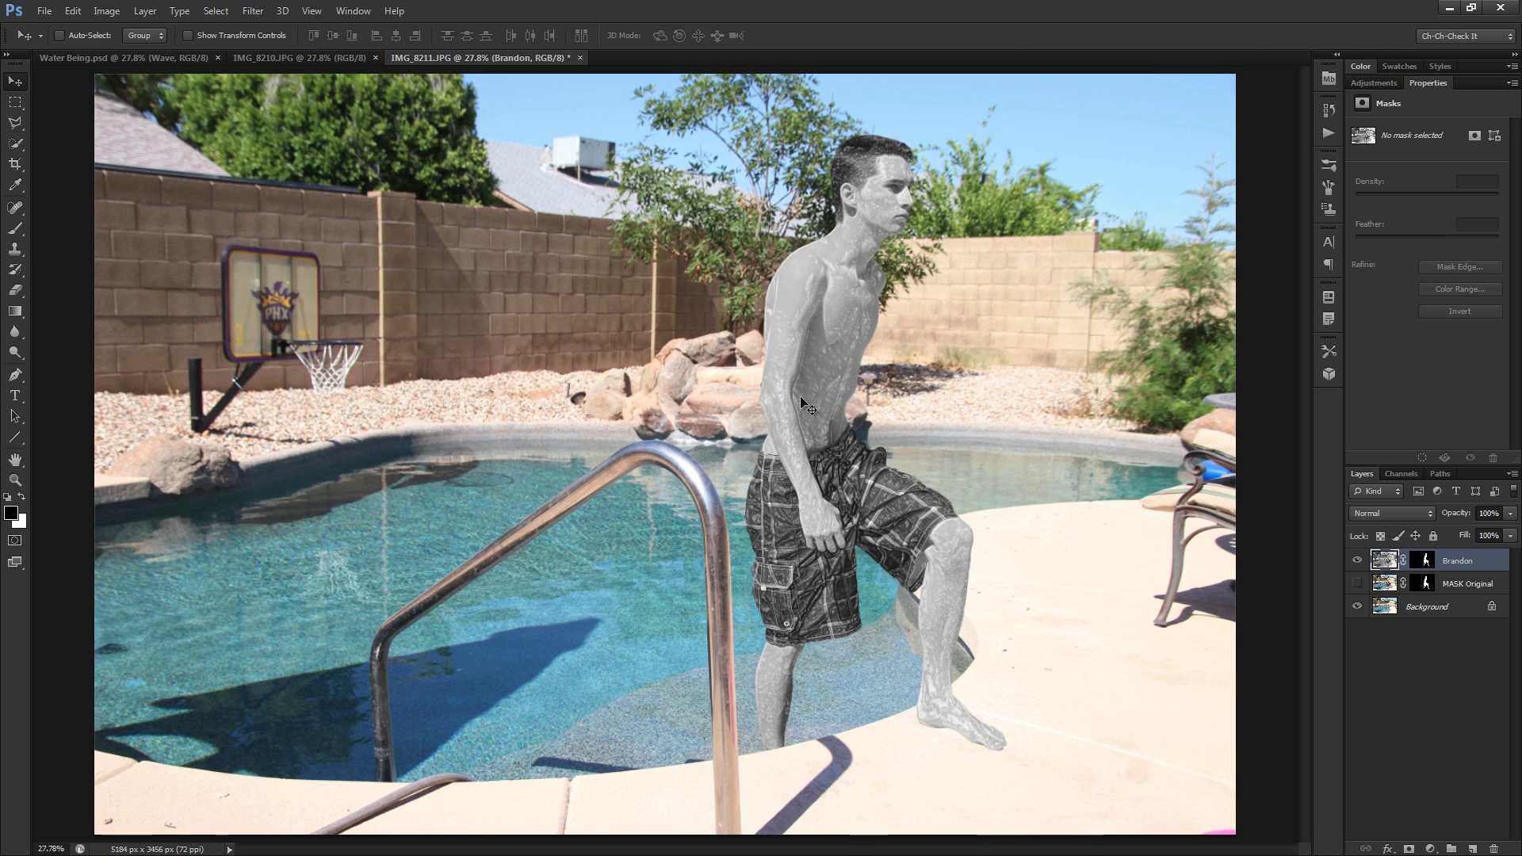
Put the filtered figure layer in a new group and rename the group with a greeting containing the subject's name
{"action": "scroll", "coordinate": [801, 397], "scroll_direction": "up", "scroll_amount": 3}
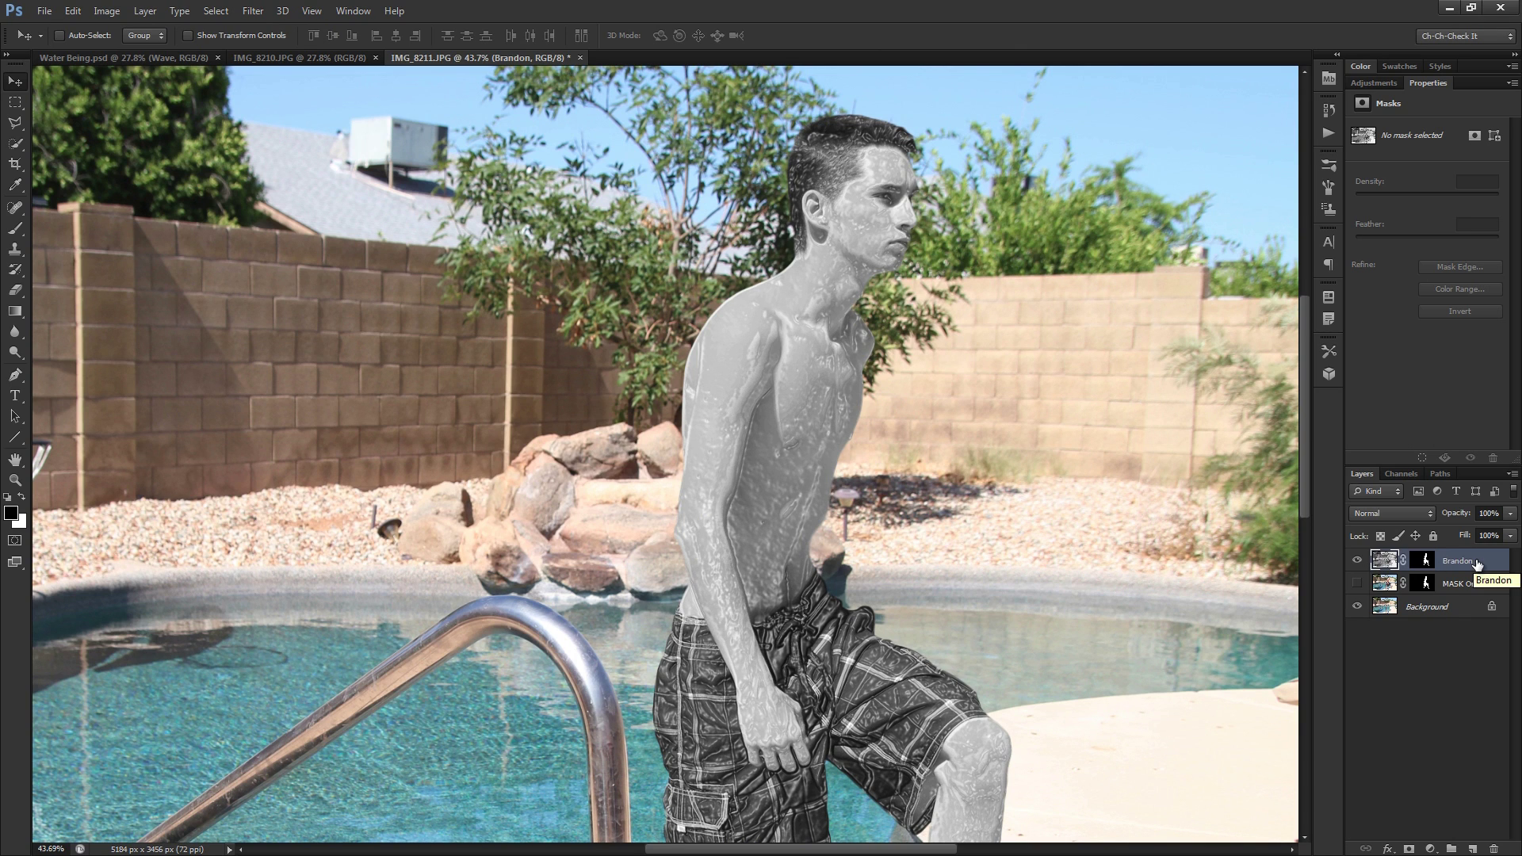
{"action": "key", "text": "ctrl+g"}
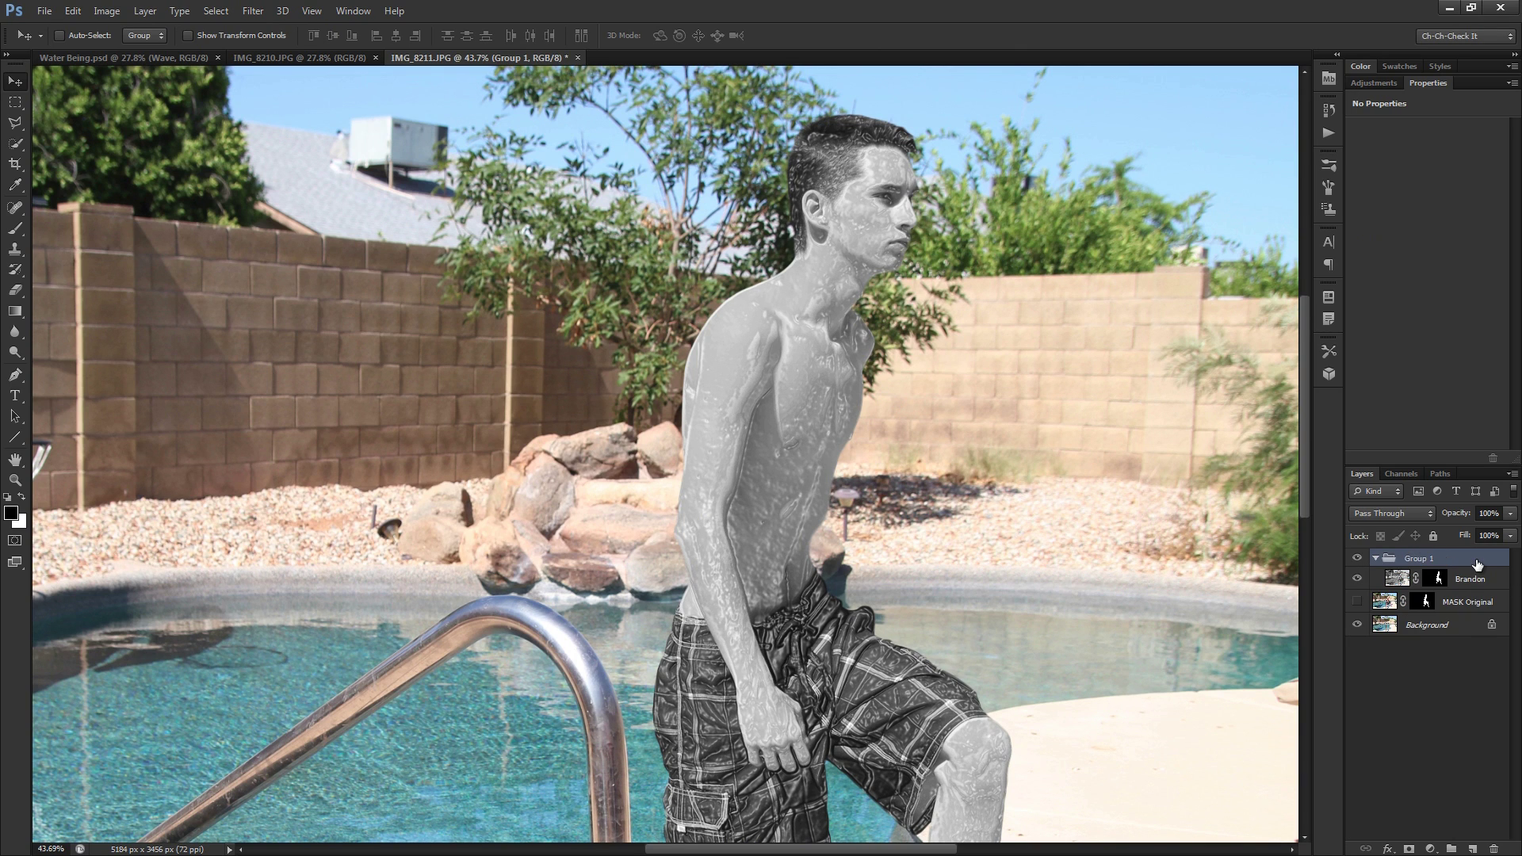
{"action": "double_click", "coordinate": [1425, 559]}
{"action": "key", "text": "Return"}
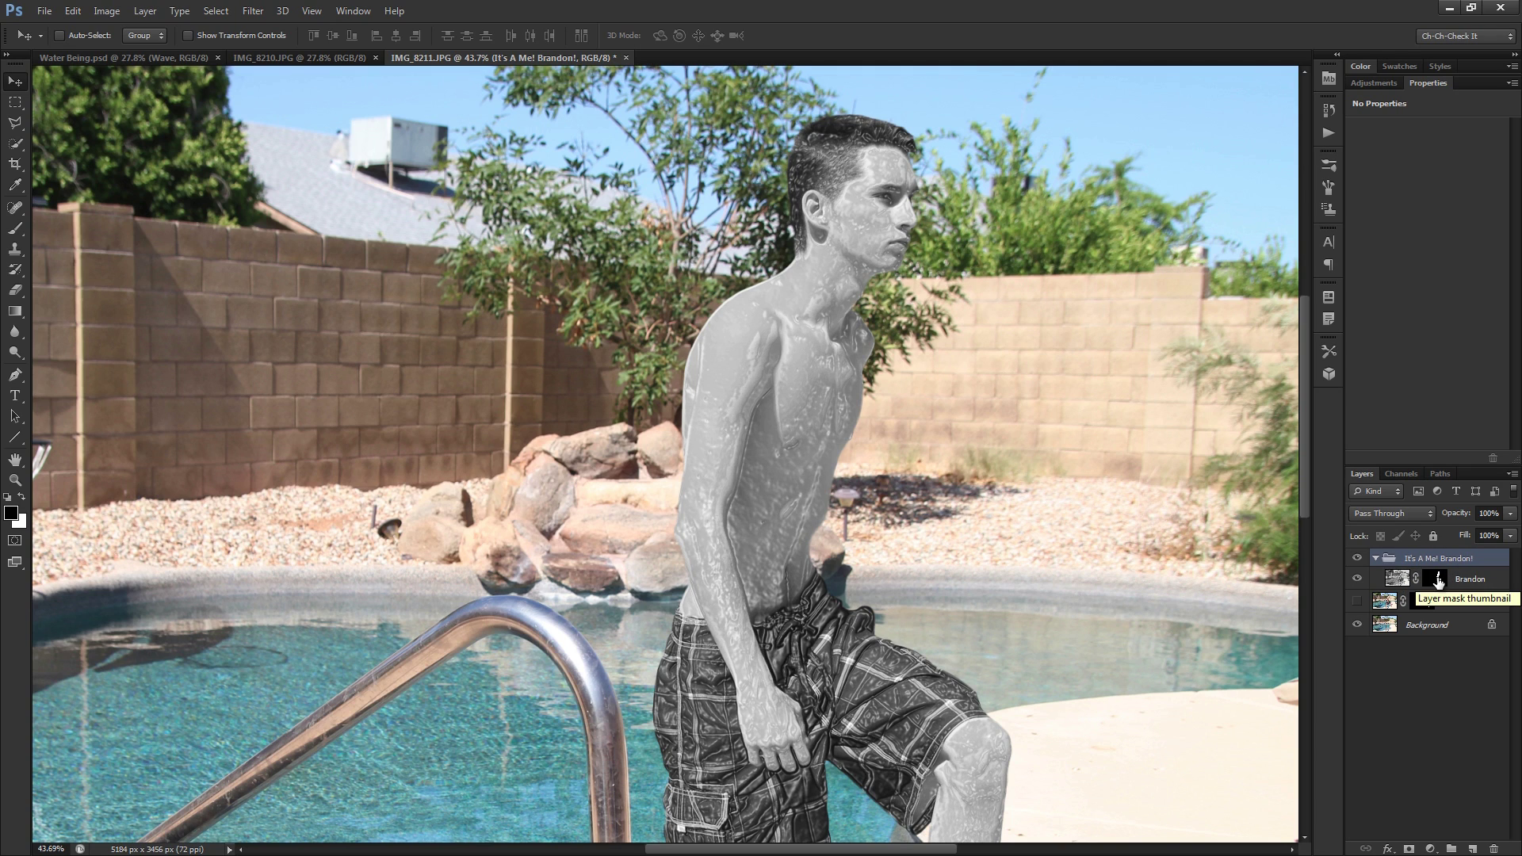
Move the figure layer's mask onto the group and set the figure layer's blend mode to Hard Light
{"action": "left_click_drag", "start_coordinate": [1439, 583], "coordinate": [1420, 560]}
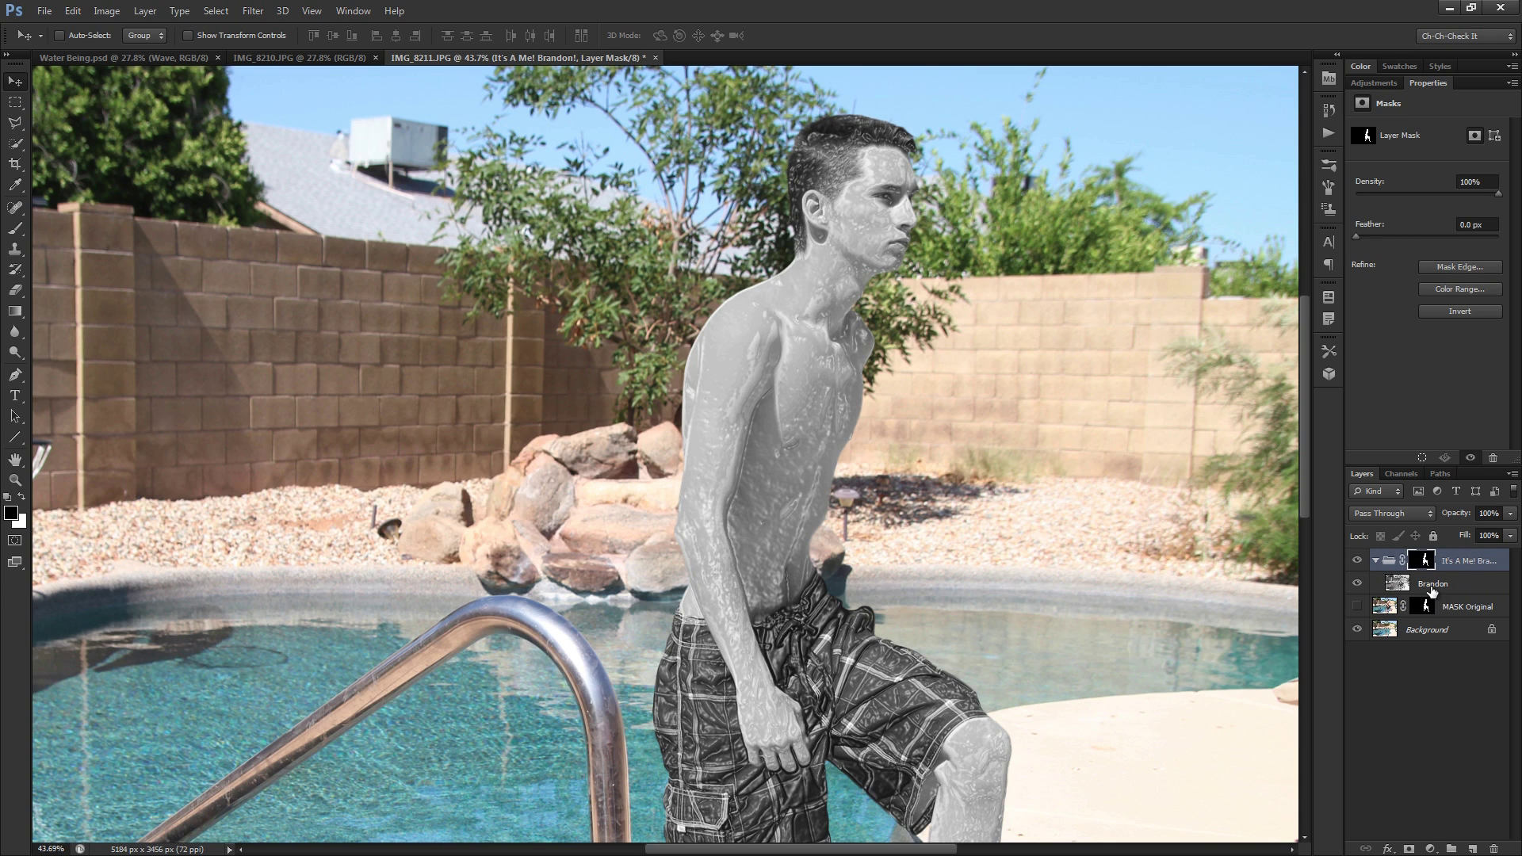
{"action": "left_click", "coordinate": [1405, 587]}
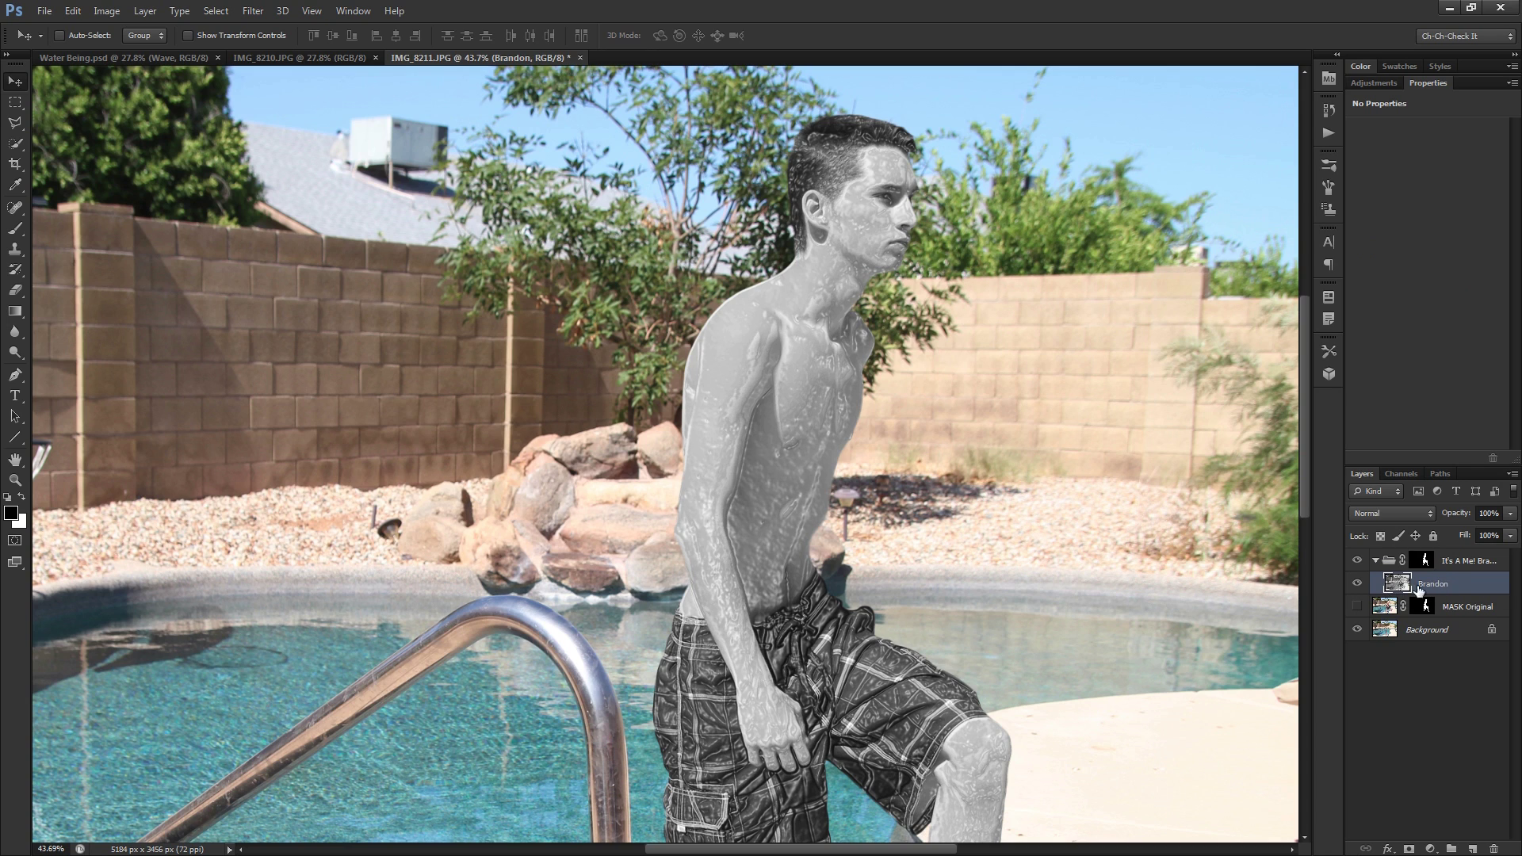
{"action": "left_click", "coordinate": [1381, 516]}
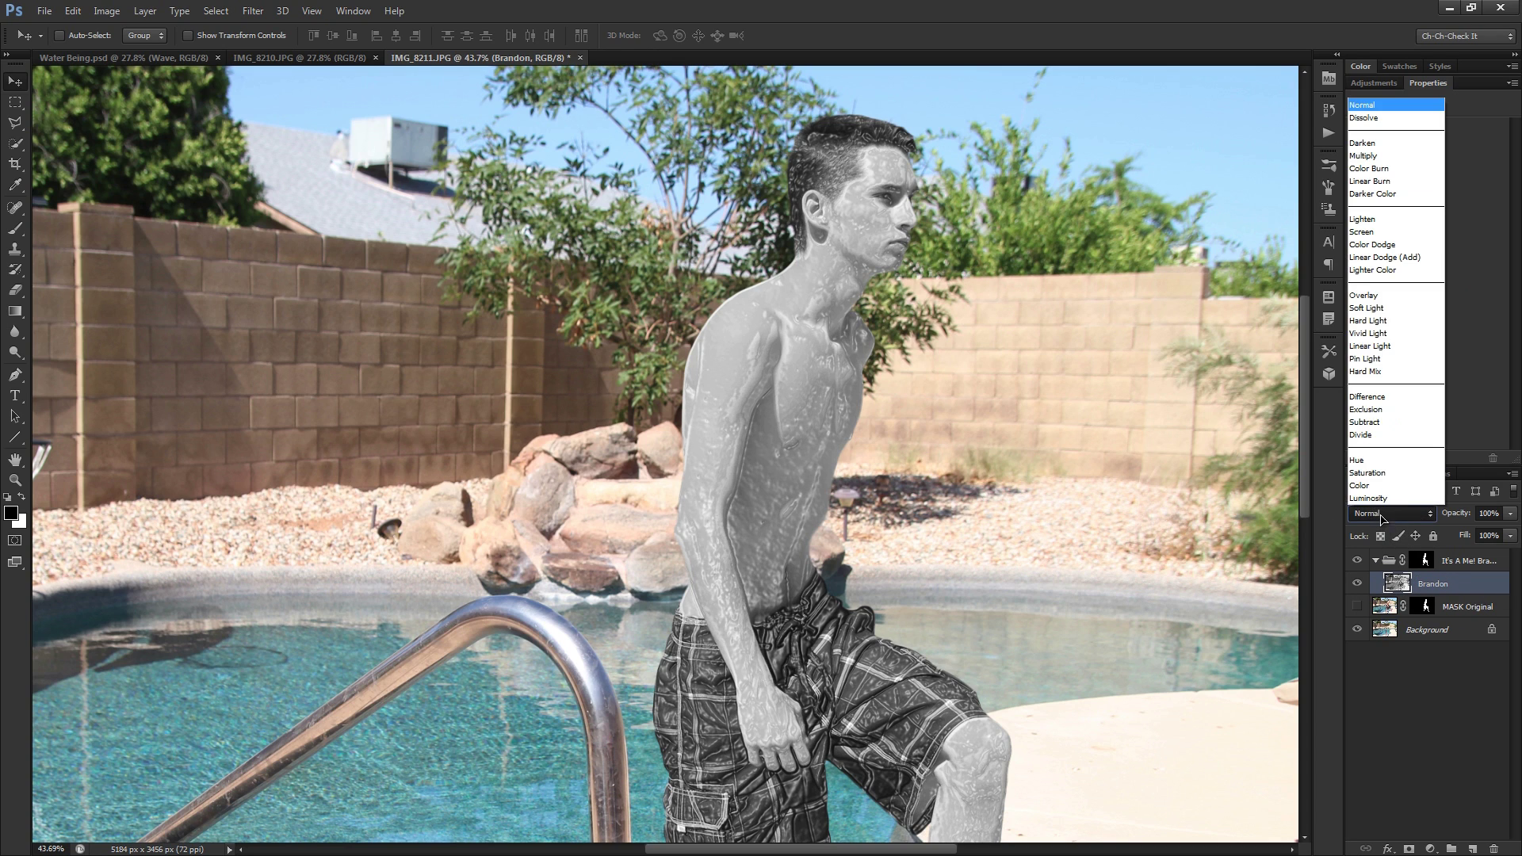
{"action": "left_click", "coordinate": [1380, 321]}
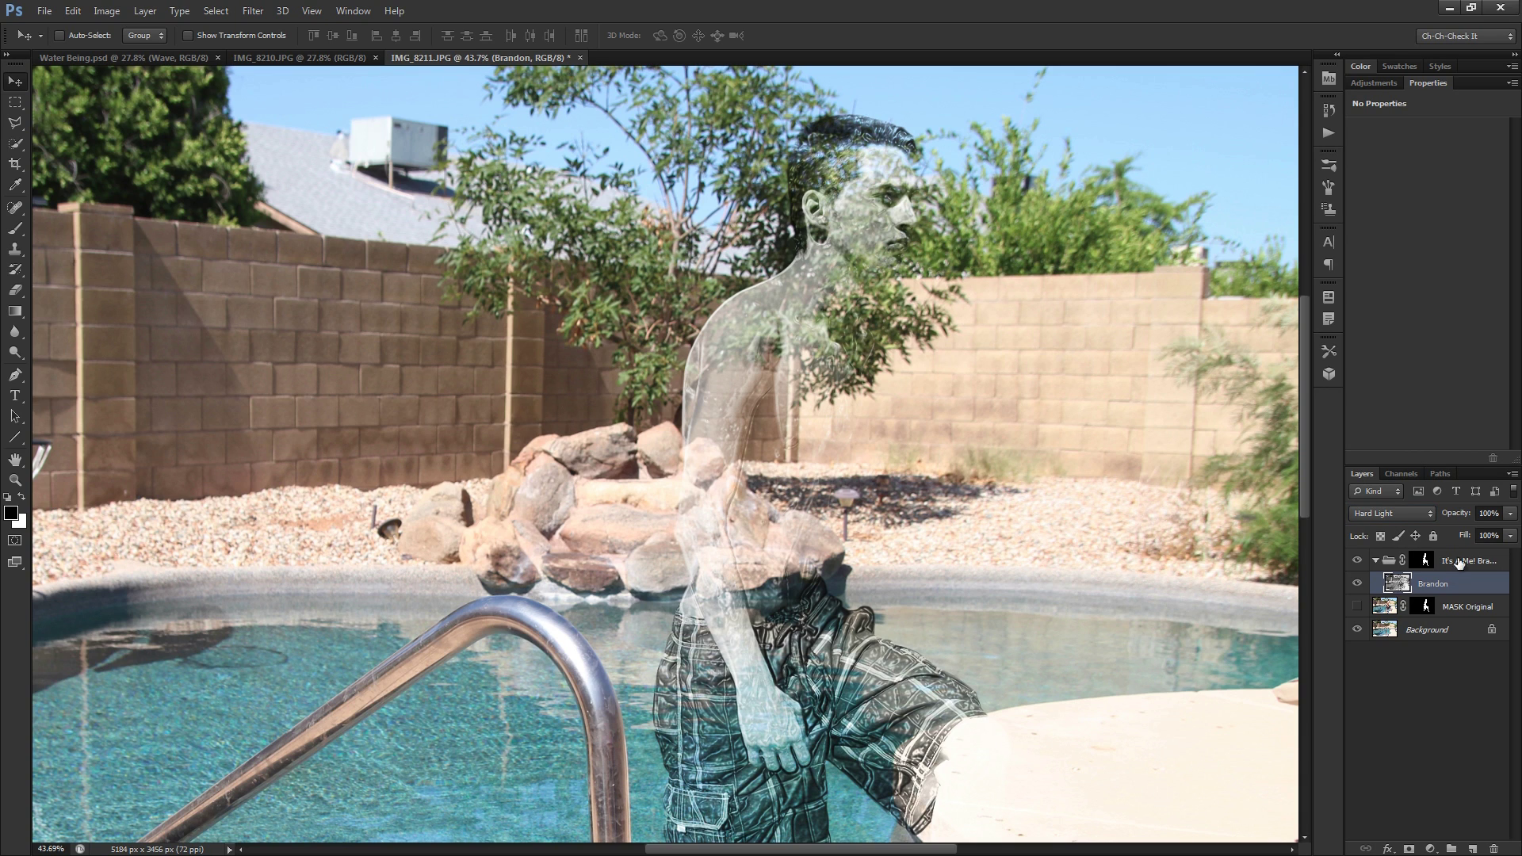
Duplicate the Plastic Wrap figure layer inside its group to strengthen the Hard Light effect
{"action": "key", "text": "ctrl+j"}
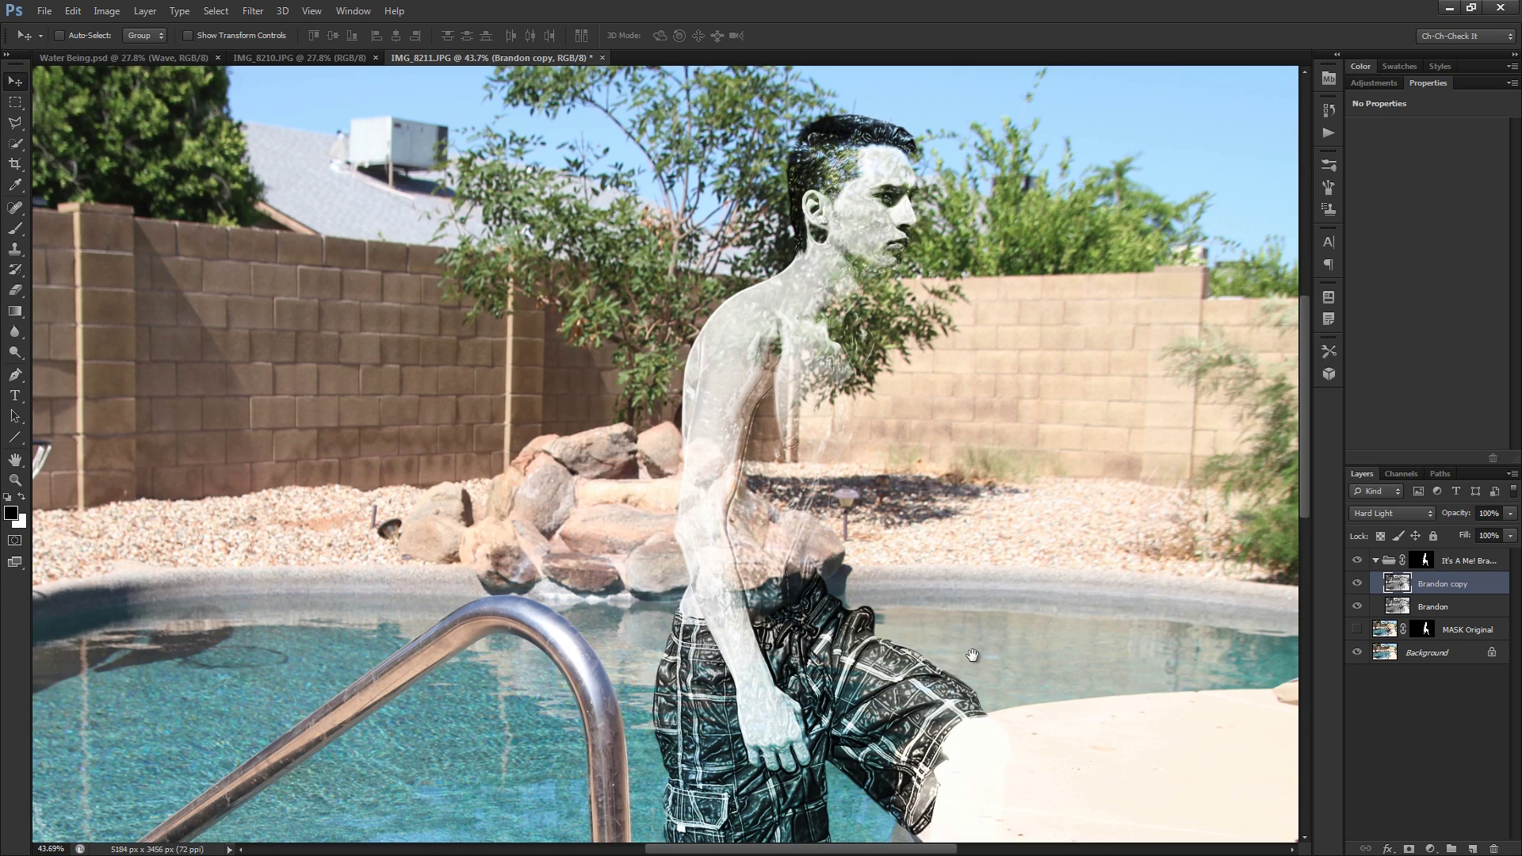
{"action": "left_click_drag", "start_coordinate": [975, 656], "coordinate": [934, 418]}
{"action": "scroll", "coordinate": [920, 503], "scroll_direction": "down", "scroll_amount": 2}
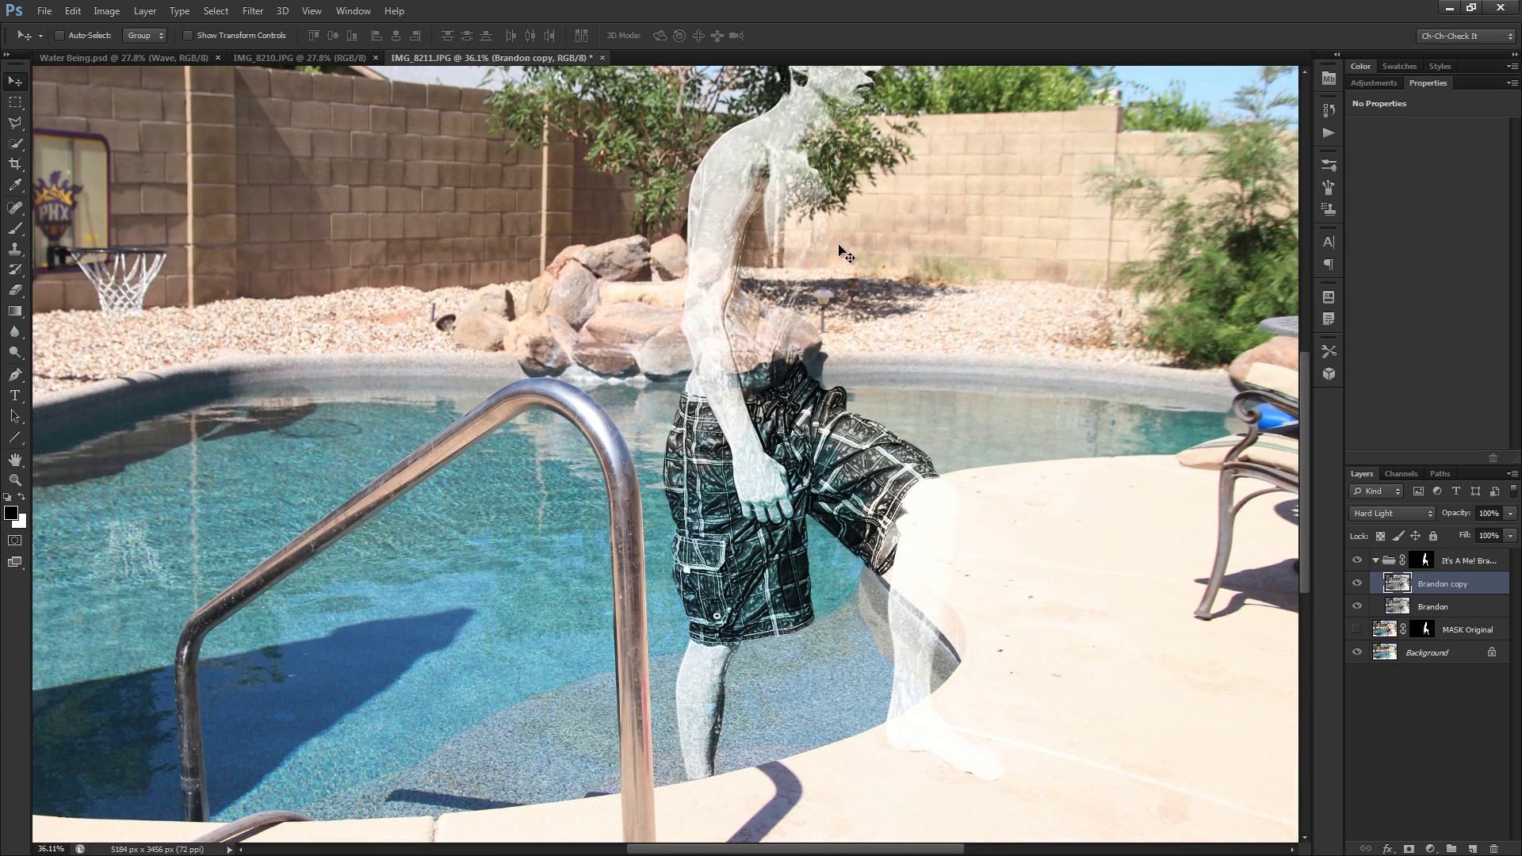
{"action": "scroll", "coordinate": [833, 249], "scroll_direction": "up", "scroll_amount": 1}
{"action": "mouse_move", "coordinate": [809, 662]}
{"action": "left_mouse_down"}
{"action": "mouse_move", "coordinate": [892, 672]}
{"action": "mouse_move", "coordinate": [797, 638]}
{"action": "mouse_move", "coordinate": [808, 644]}
{"action": "left_mouse_up"}
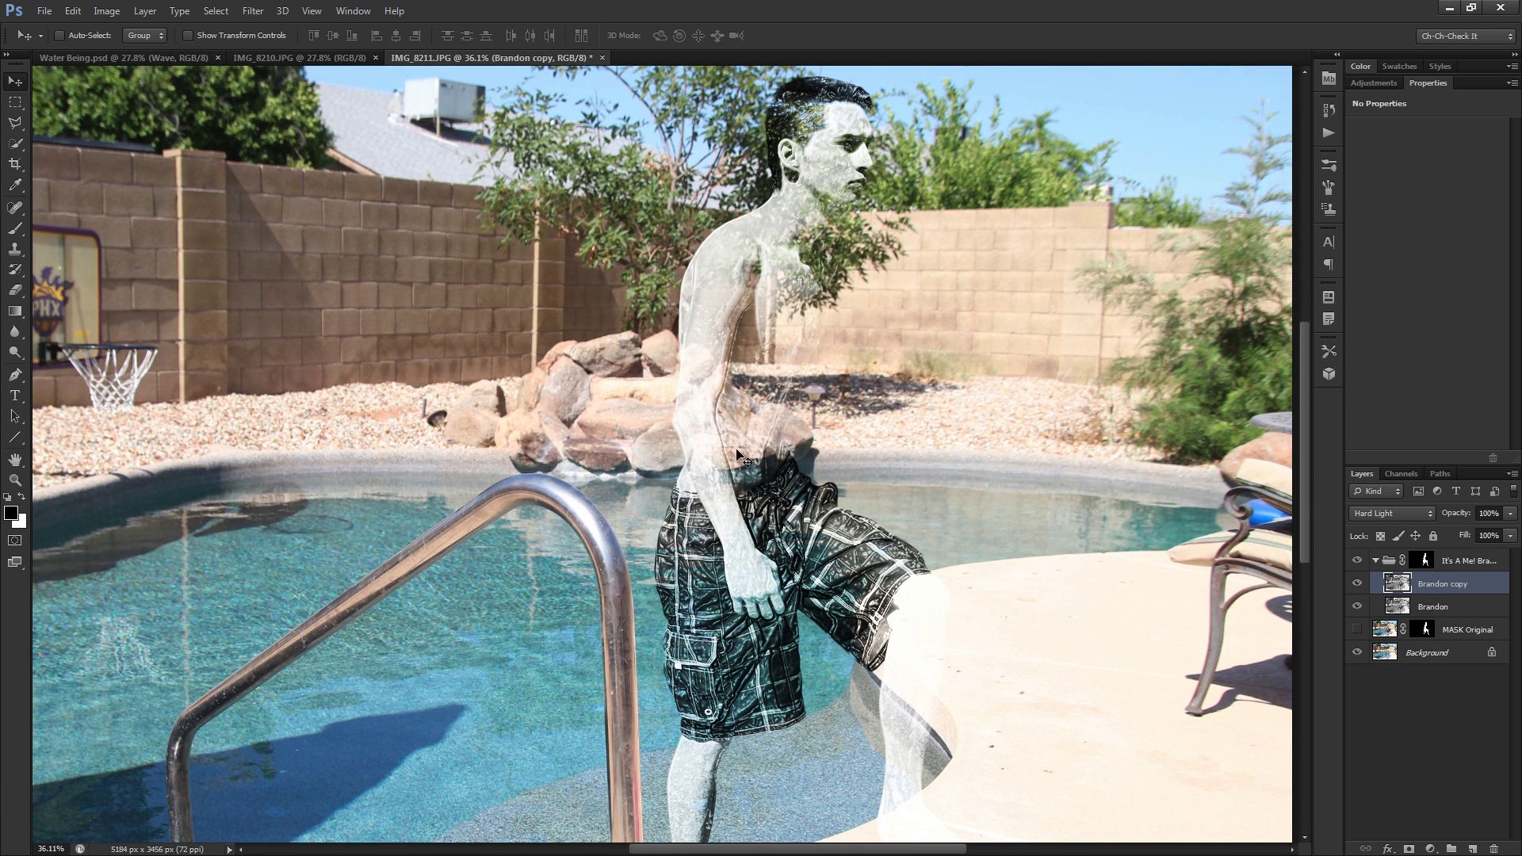
{"action": "scroll", "coordinate": [863, 605], "scroll_direction": "up", "scroll_amount": 2}
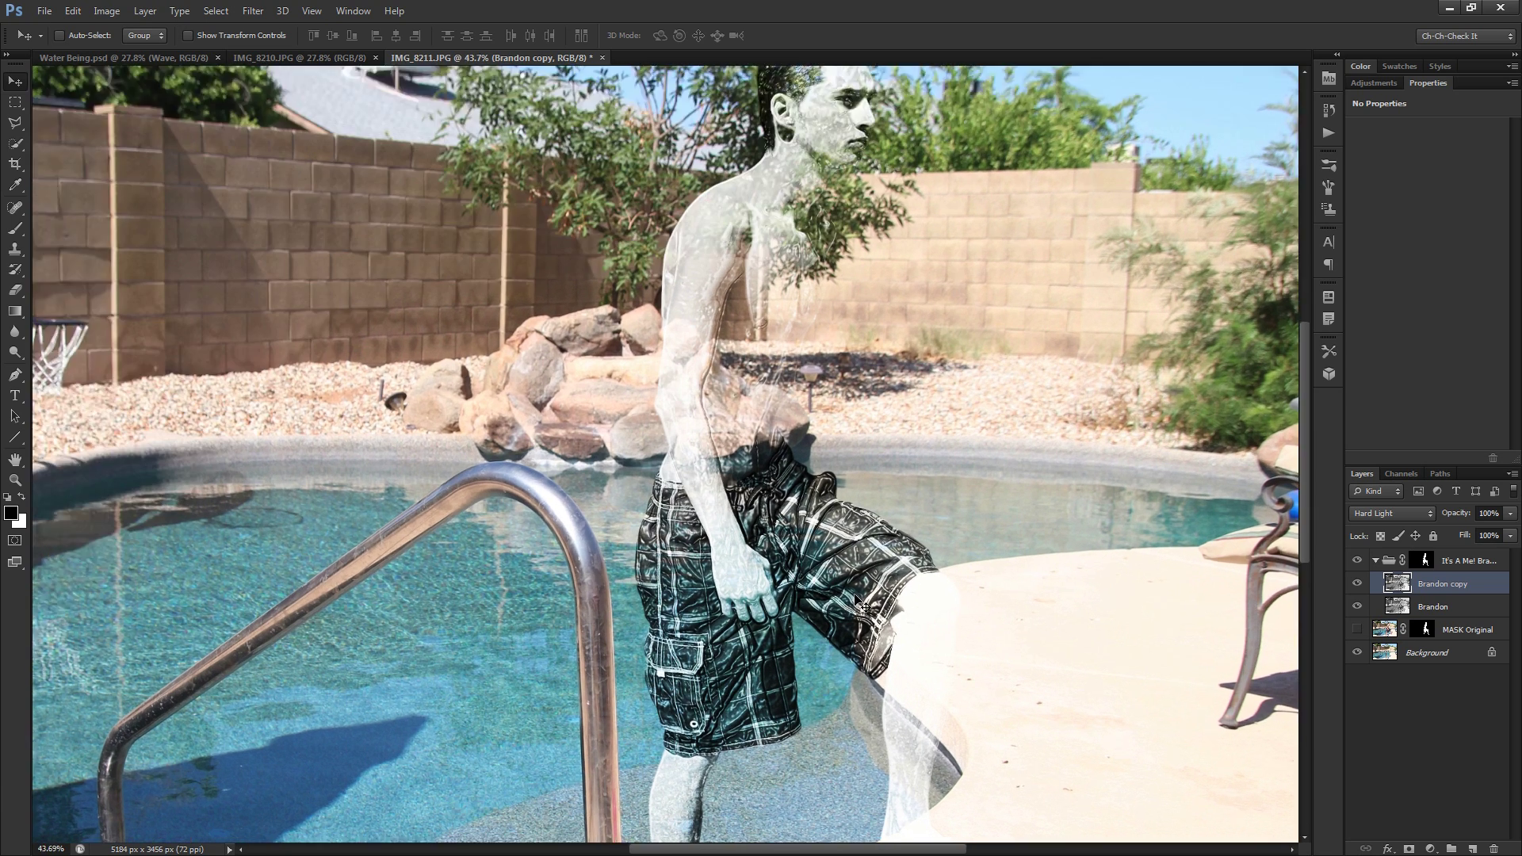
{"action": "scroll", "coordinate": [863, 605], "scroll_direction": "down", "scroll_amount": 5}
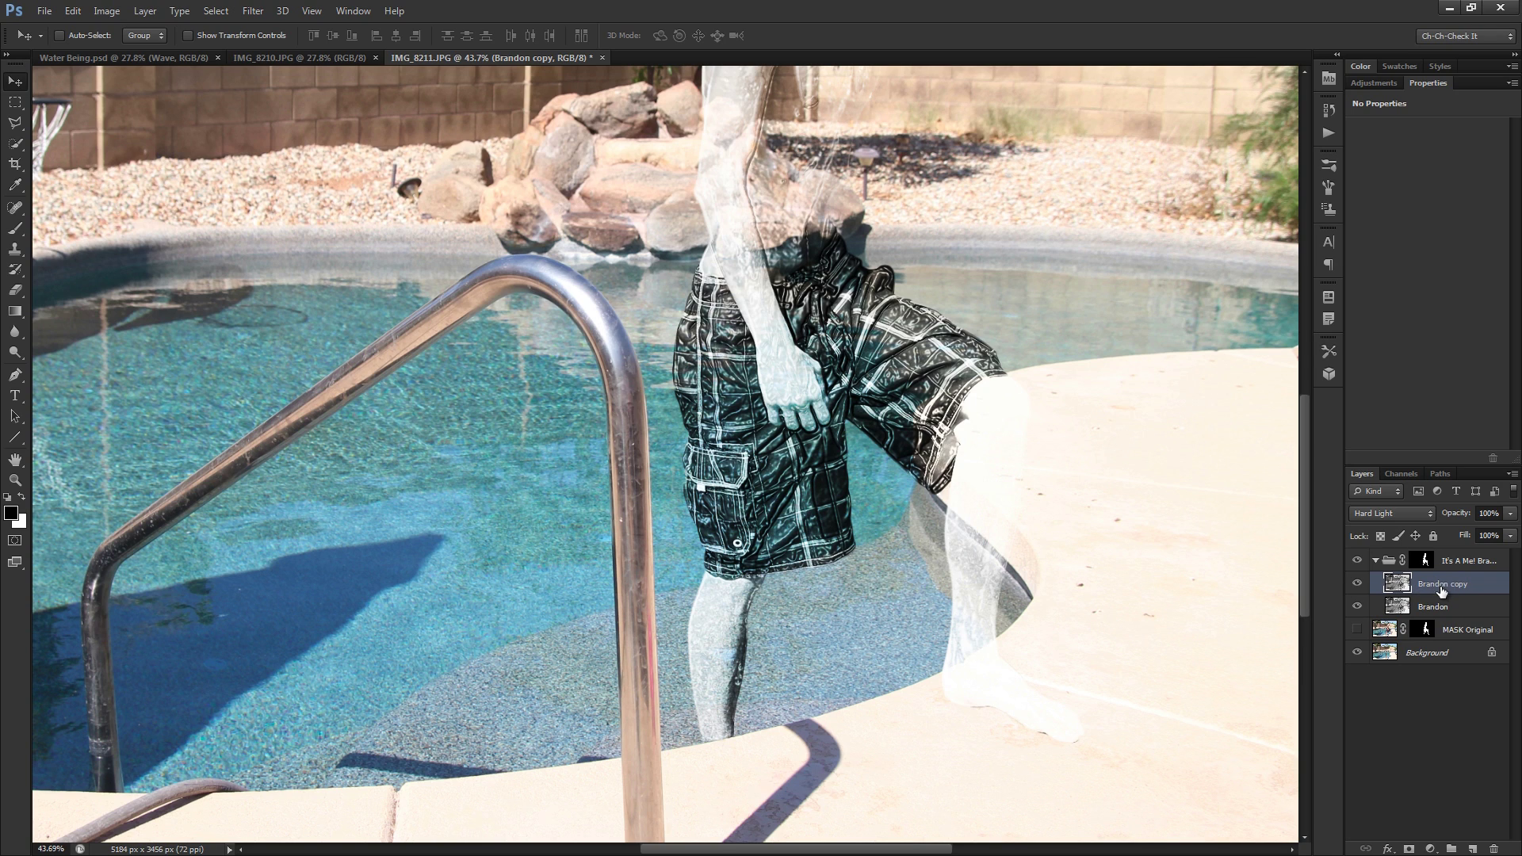
Add a layer mask to the figure copy and paint black over the bare front leg with the size 90 brush
{"action": "left_click", "coordinate": [1411, 850]}
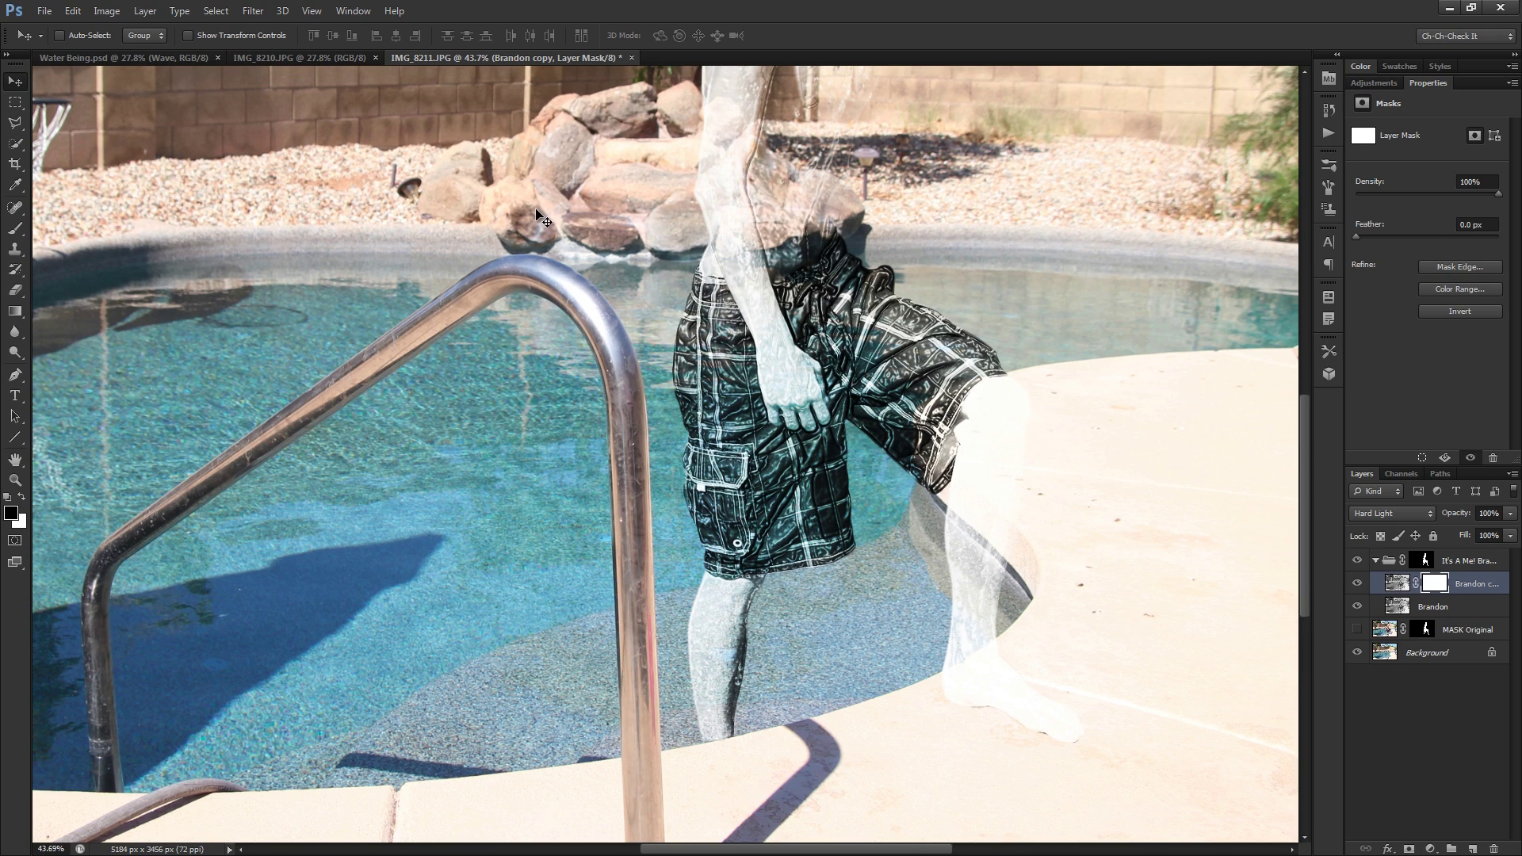
{"action": "key", "text": "b"}
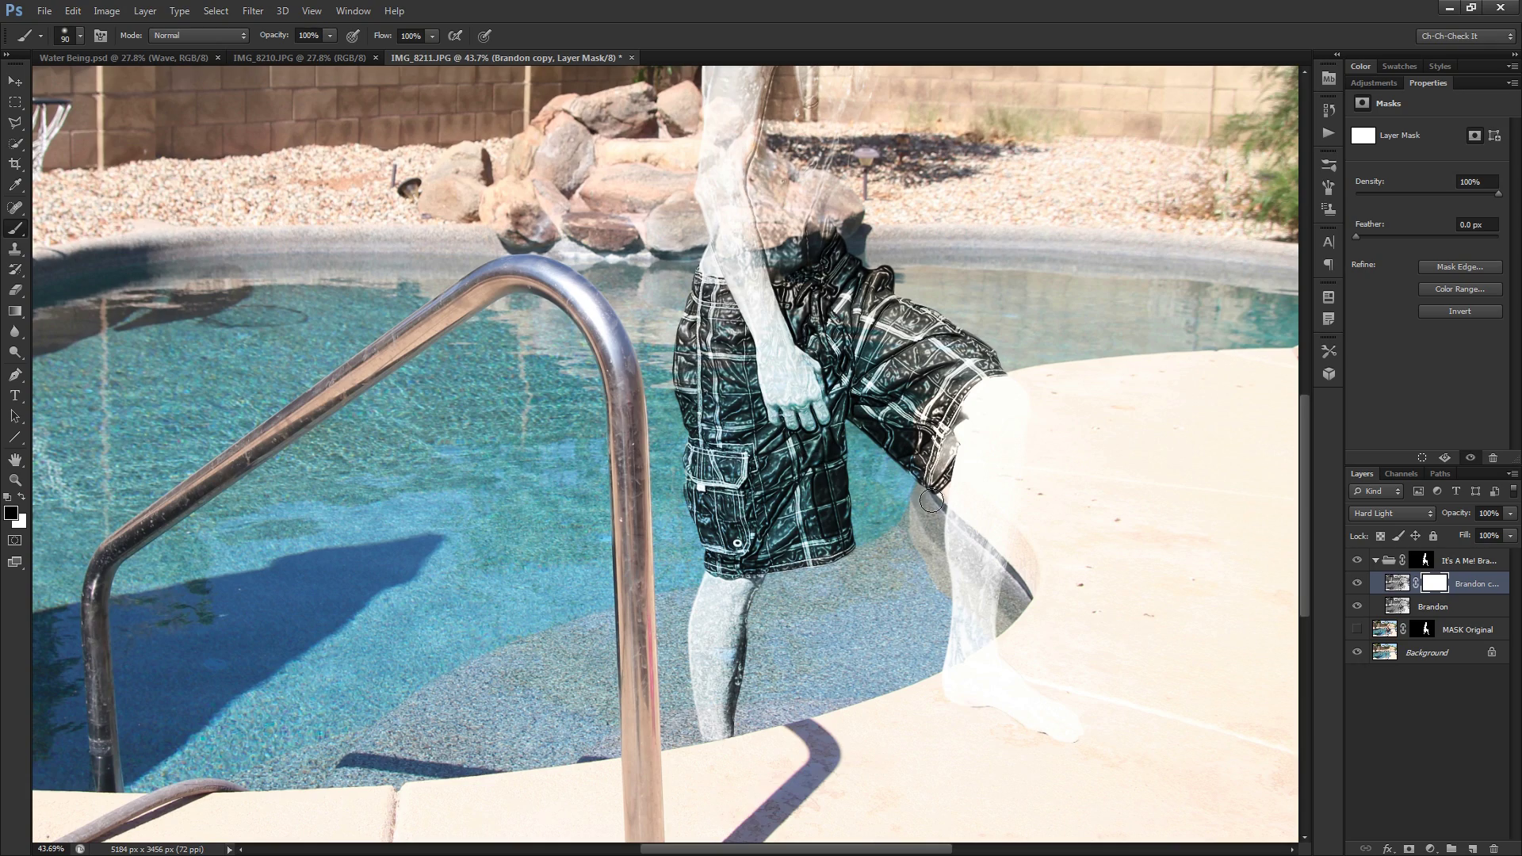
{"action": "scroll", "coordinate": [939, 500], "scroll_direction": "up", "scroll_amount": 2}
{"action": "scroll", "coordinate": [1005, 452], "scroll_direction": "up", "scroll_amount": 2}
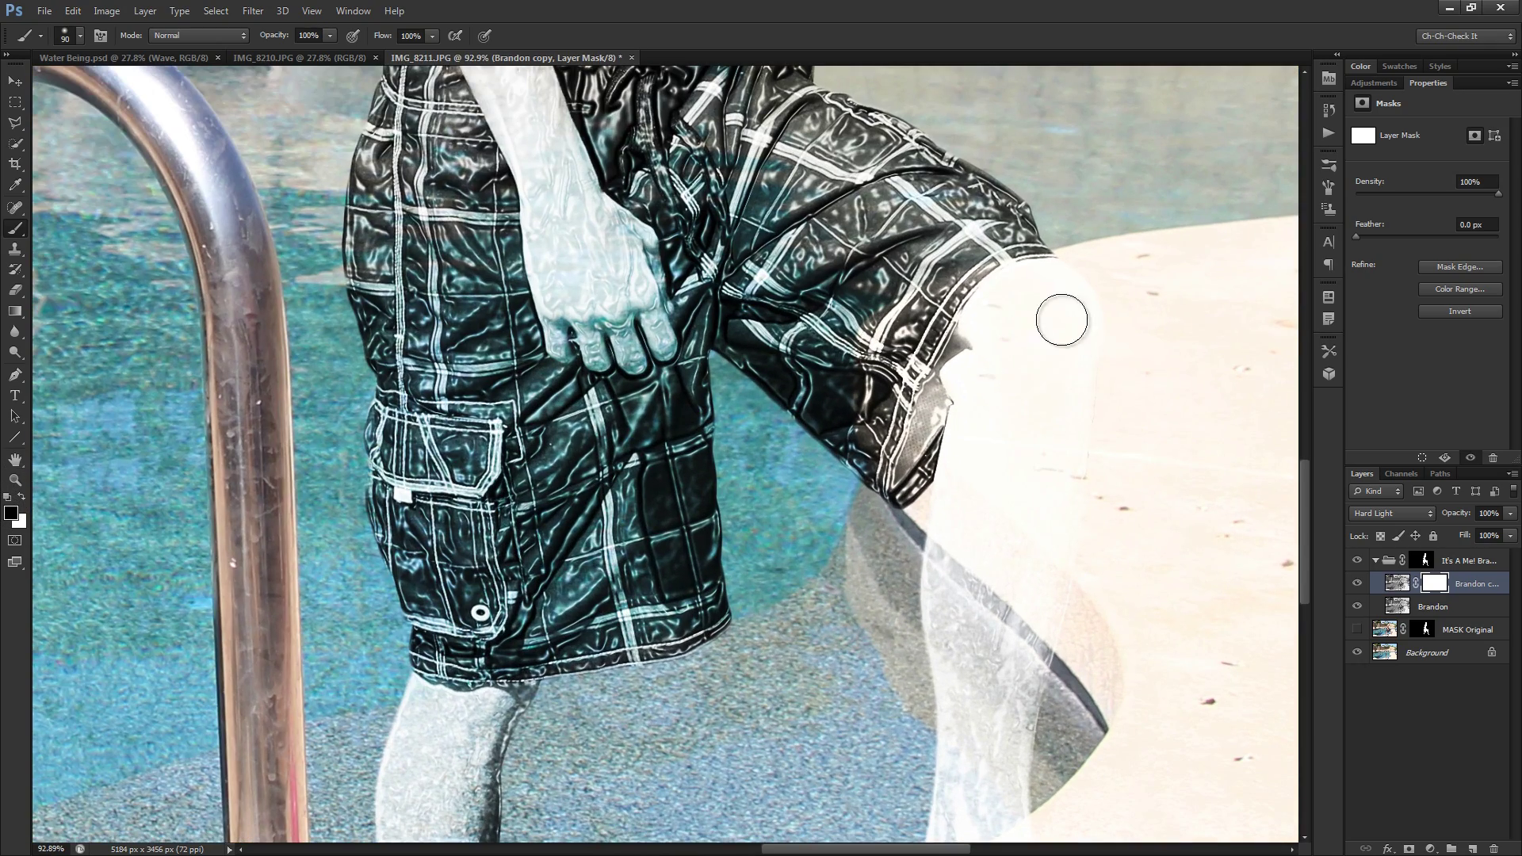
{"action": "mouse_move", "coordinate": [1010, 503]}
{"action": "left_mouse_down"}
{"action": "mouse_move", "coordinate": [963, 581]}
{"action": "mouse_move", "coordinate": [980, 706]}
{"action": "mouse_move", "coordinate": [983, 568]}
{"action": "left_mouse_up"}
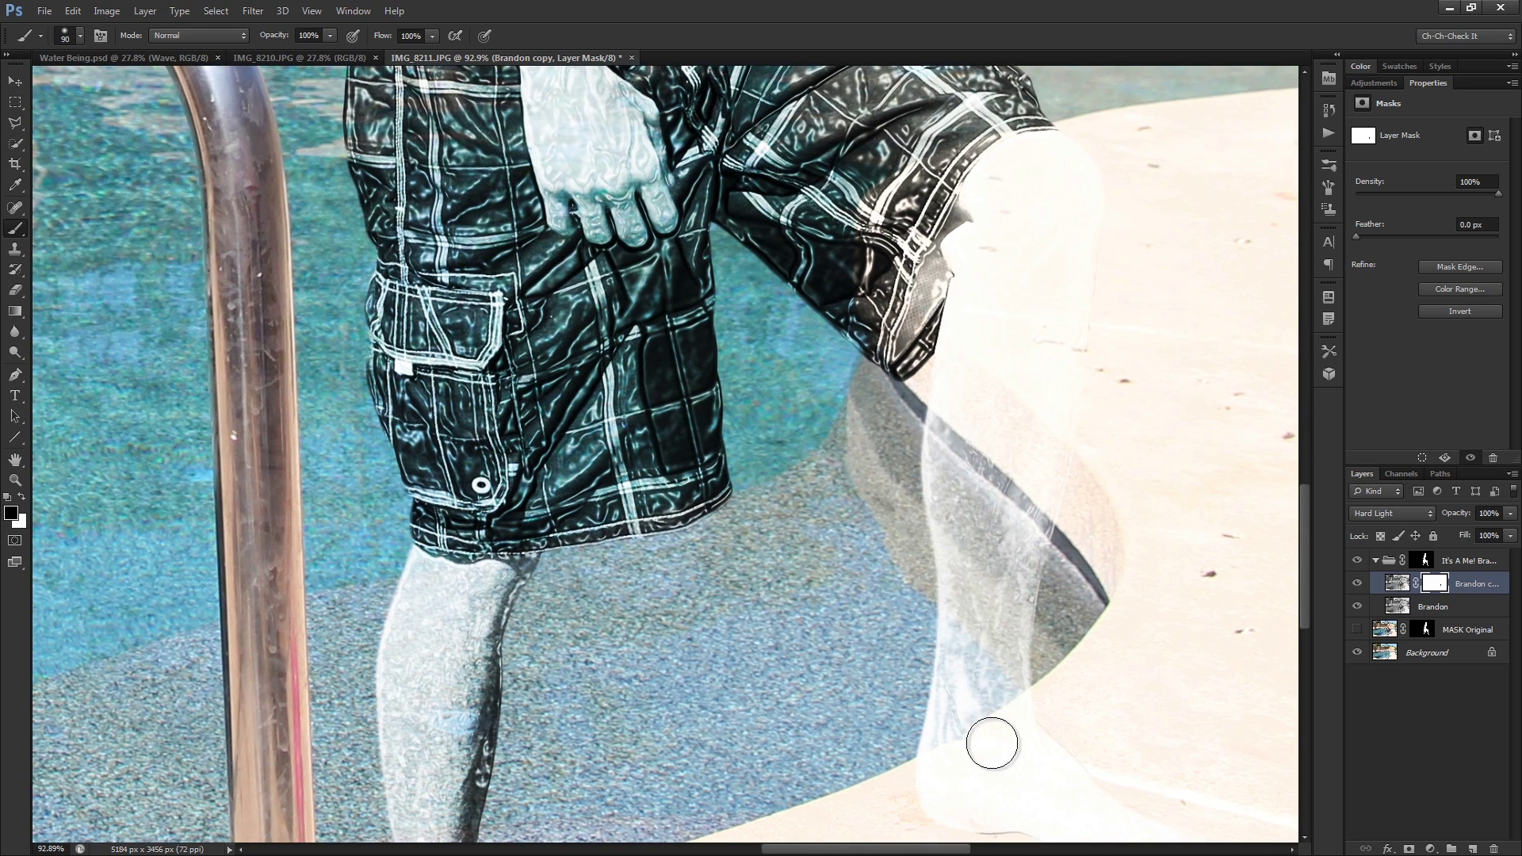
{"action": "left_click_drag", "start_coordinate": [993, 742], "coordinate": [976, 617]}
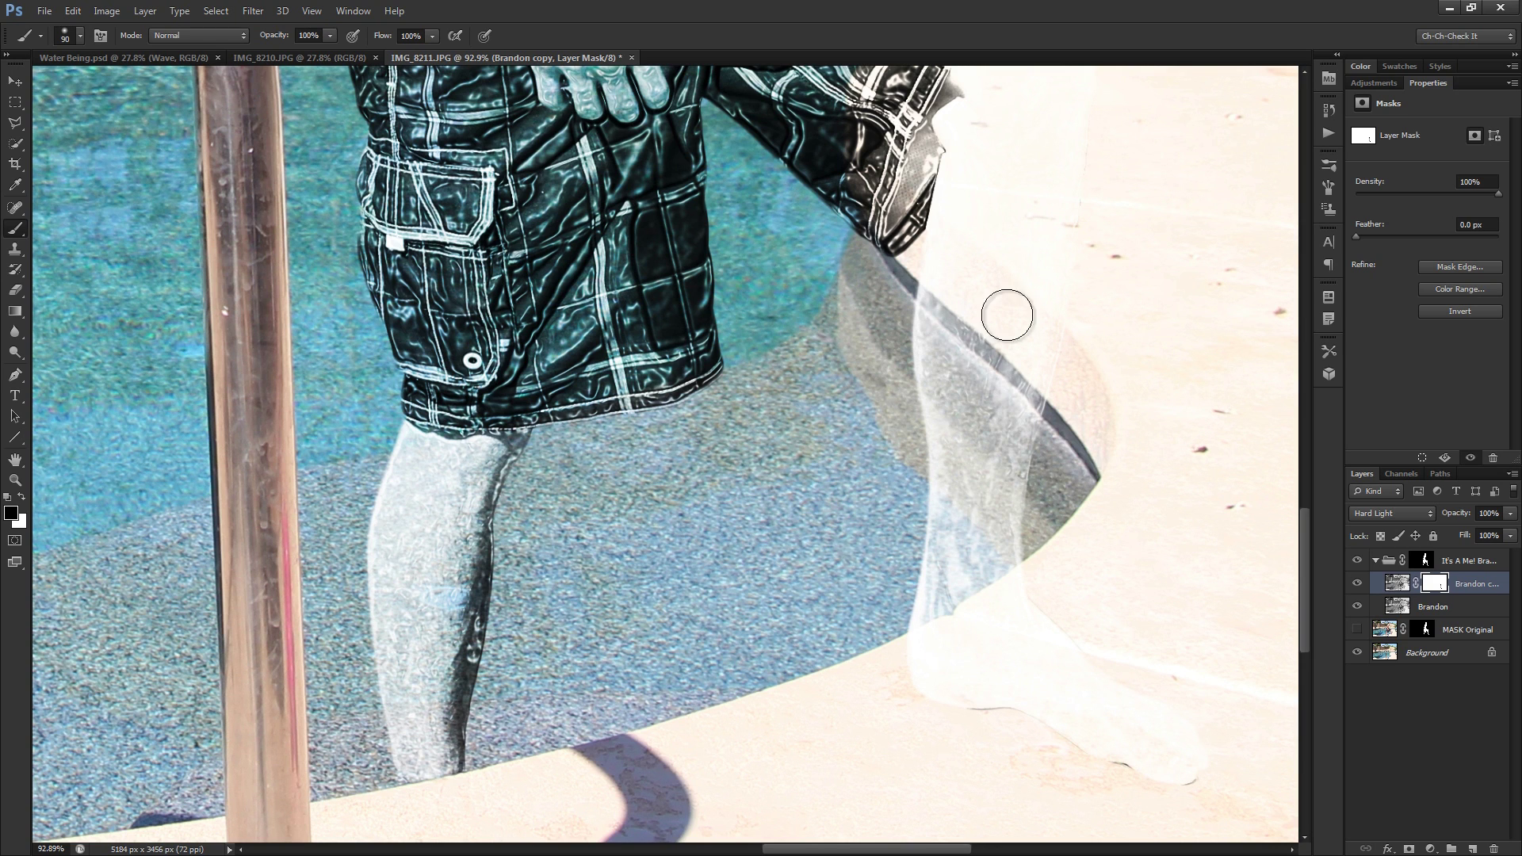
{"action": "left_click_drag", "start_coordinate": [987, 306], "coordinate": [968, 438]}
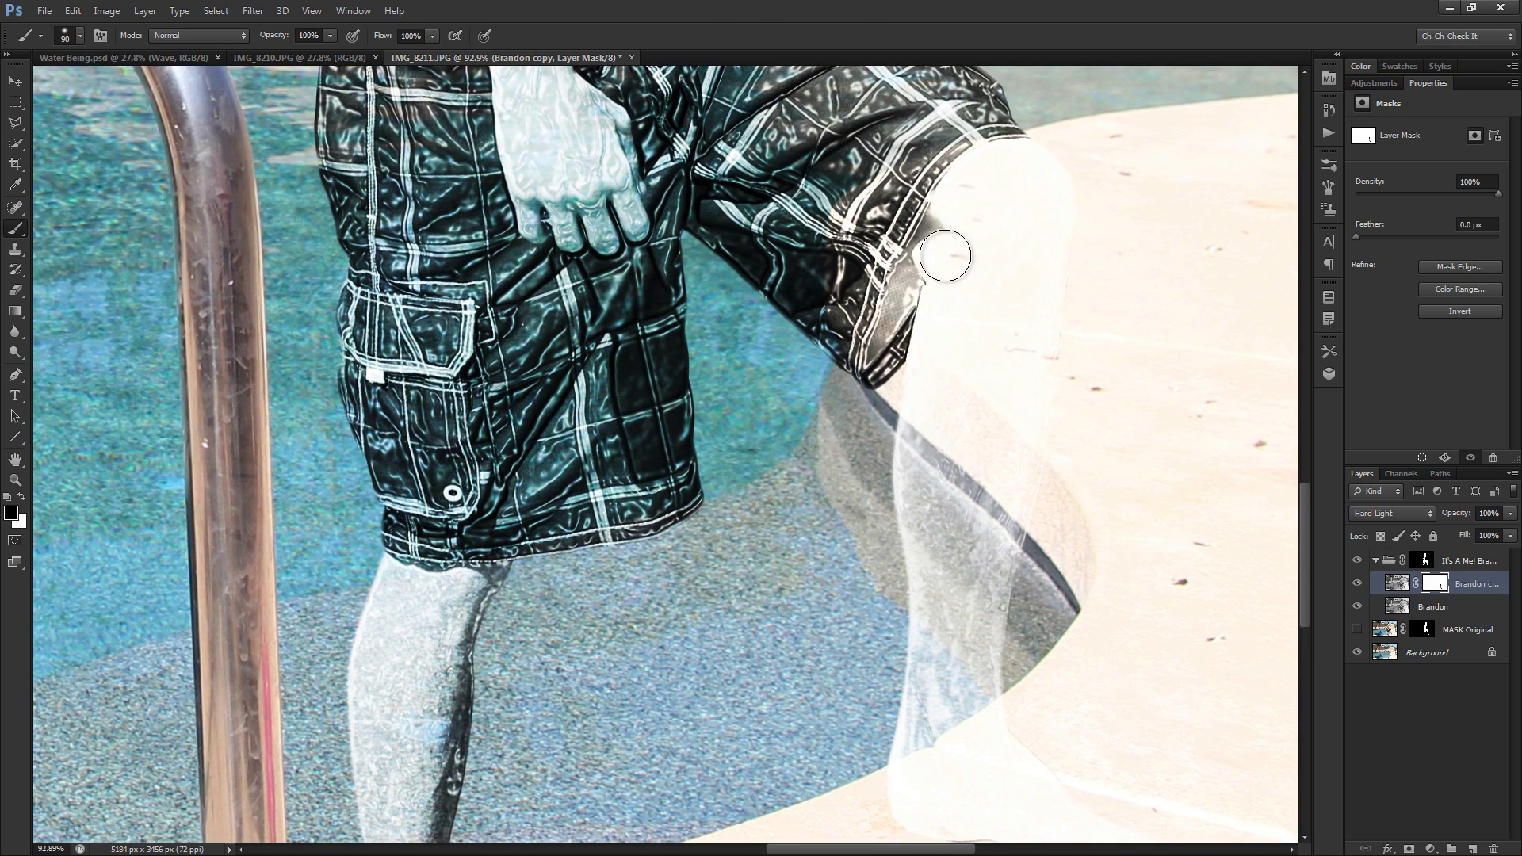
{"action": "key", "text": "x"}
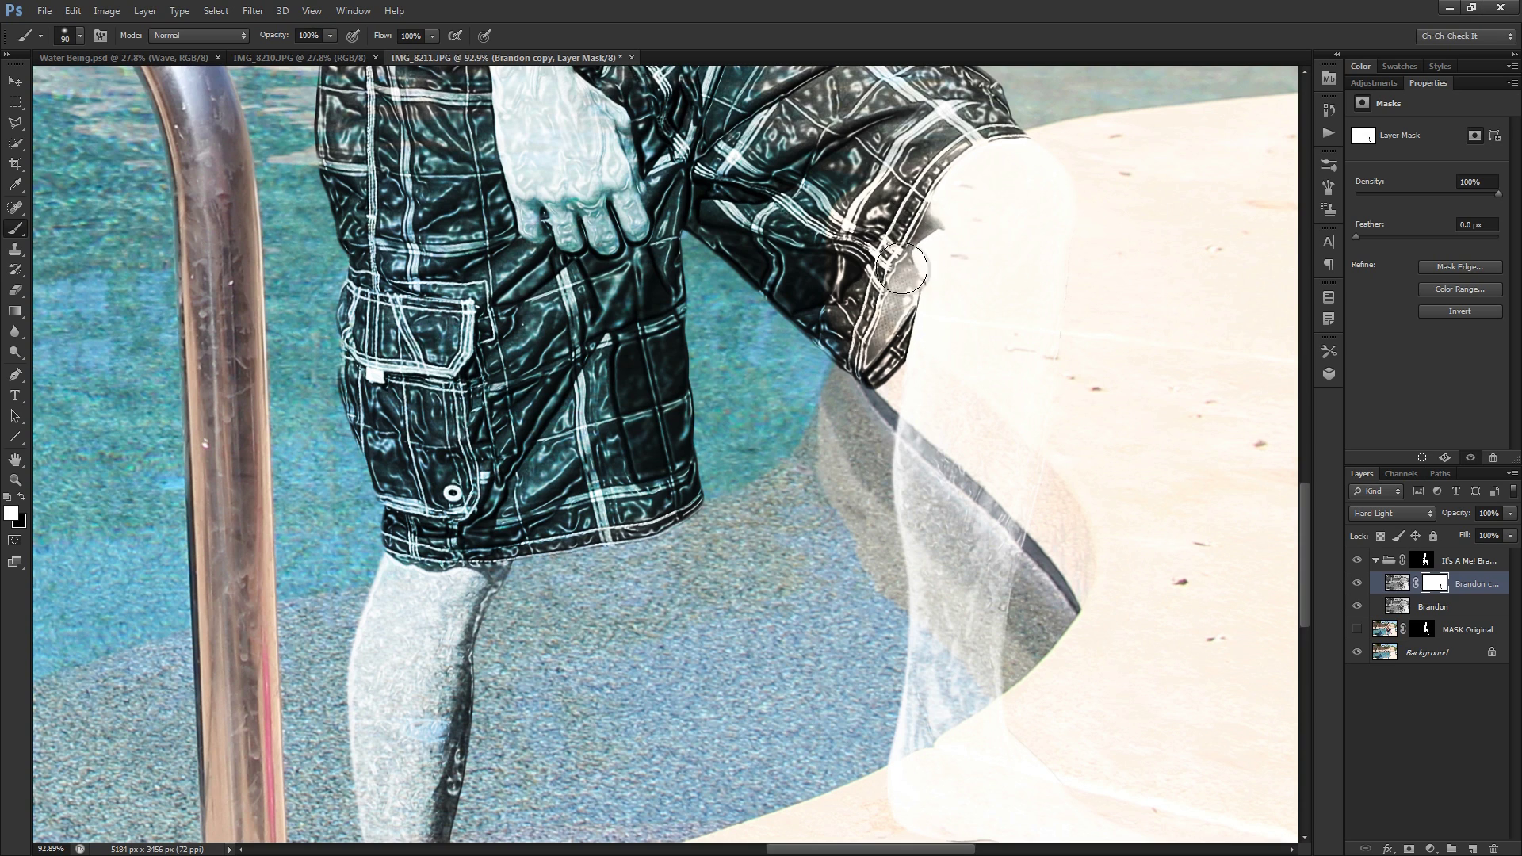
{"action": "key", "text": "x"}
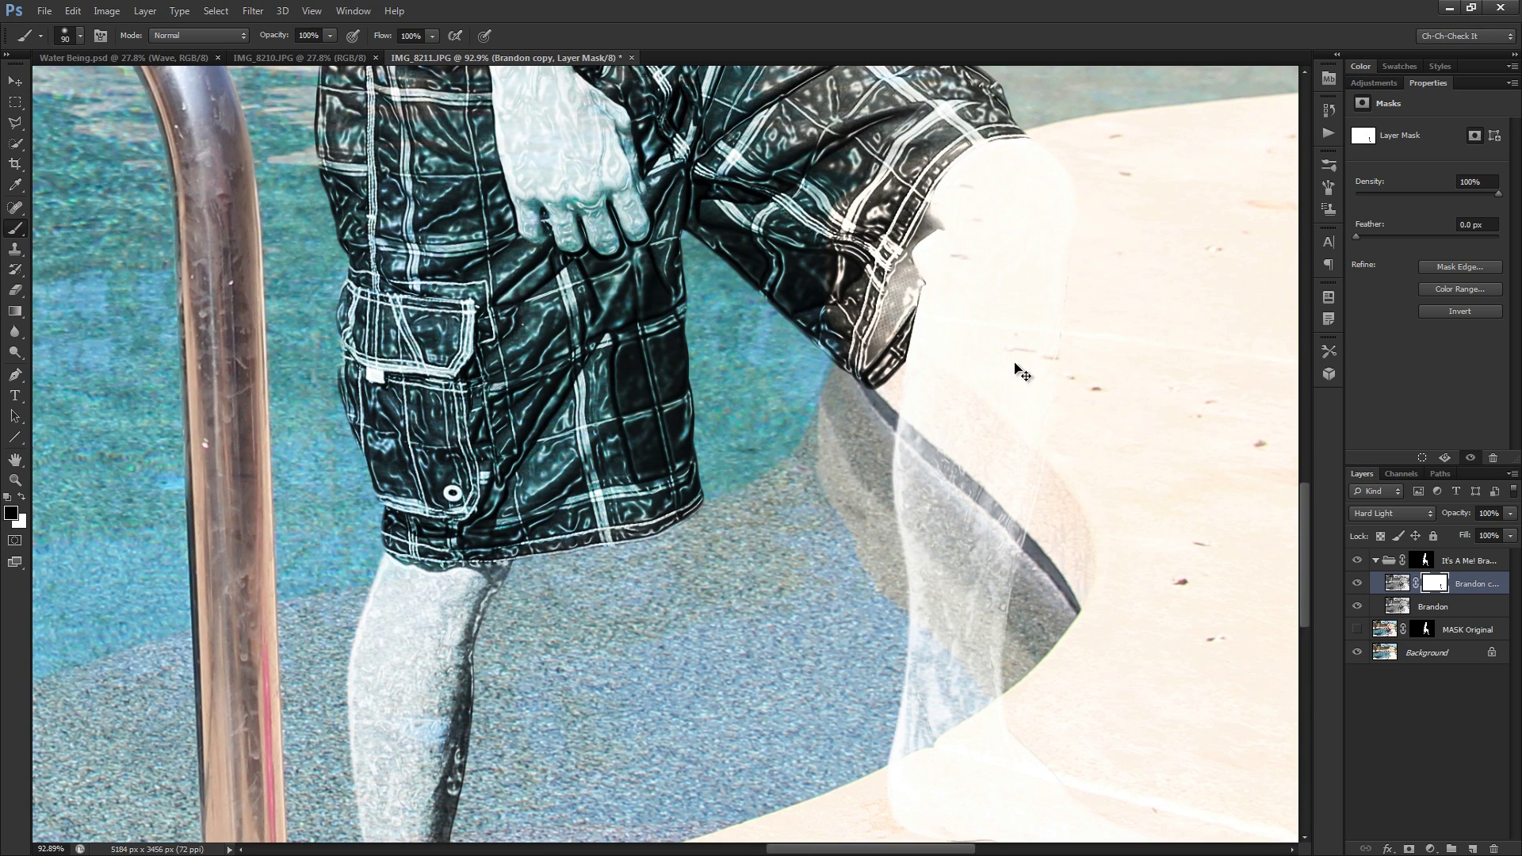
{"action": "key", "text": "ctrl+0"}
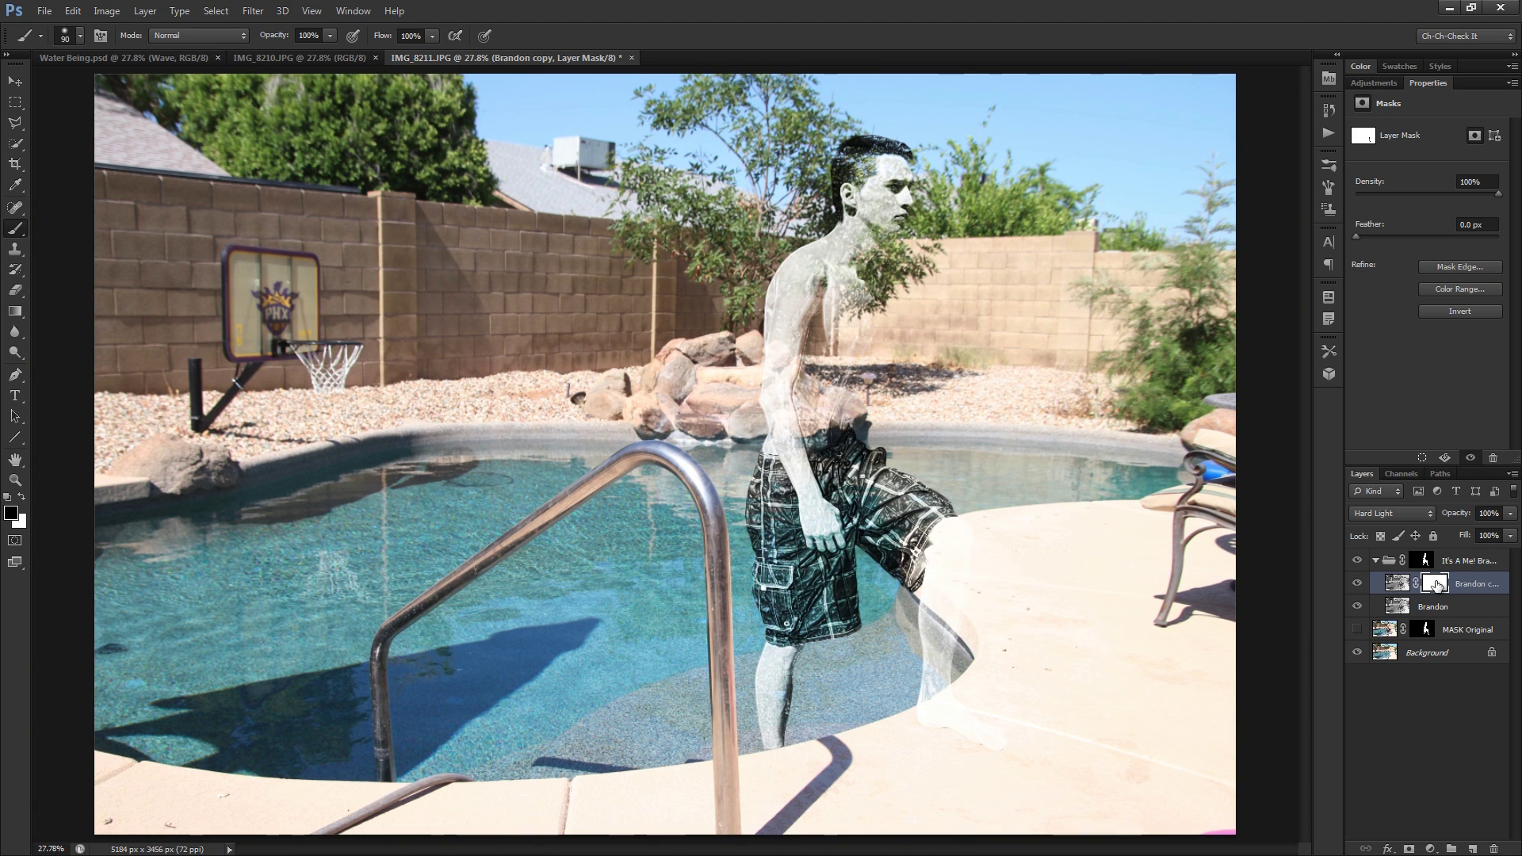
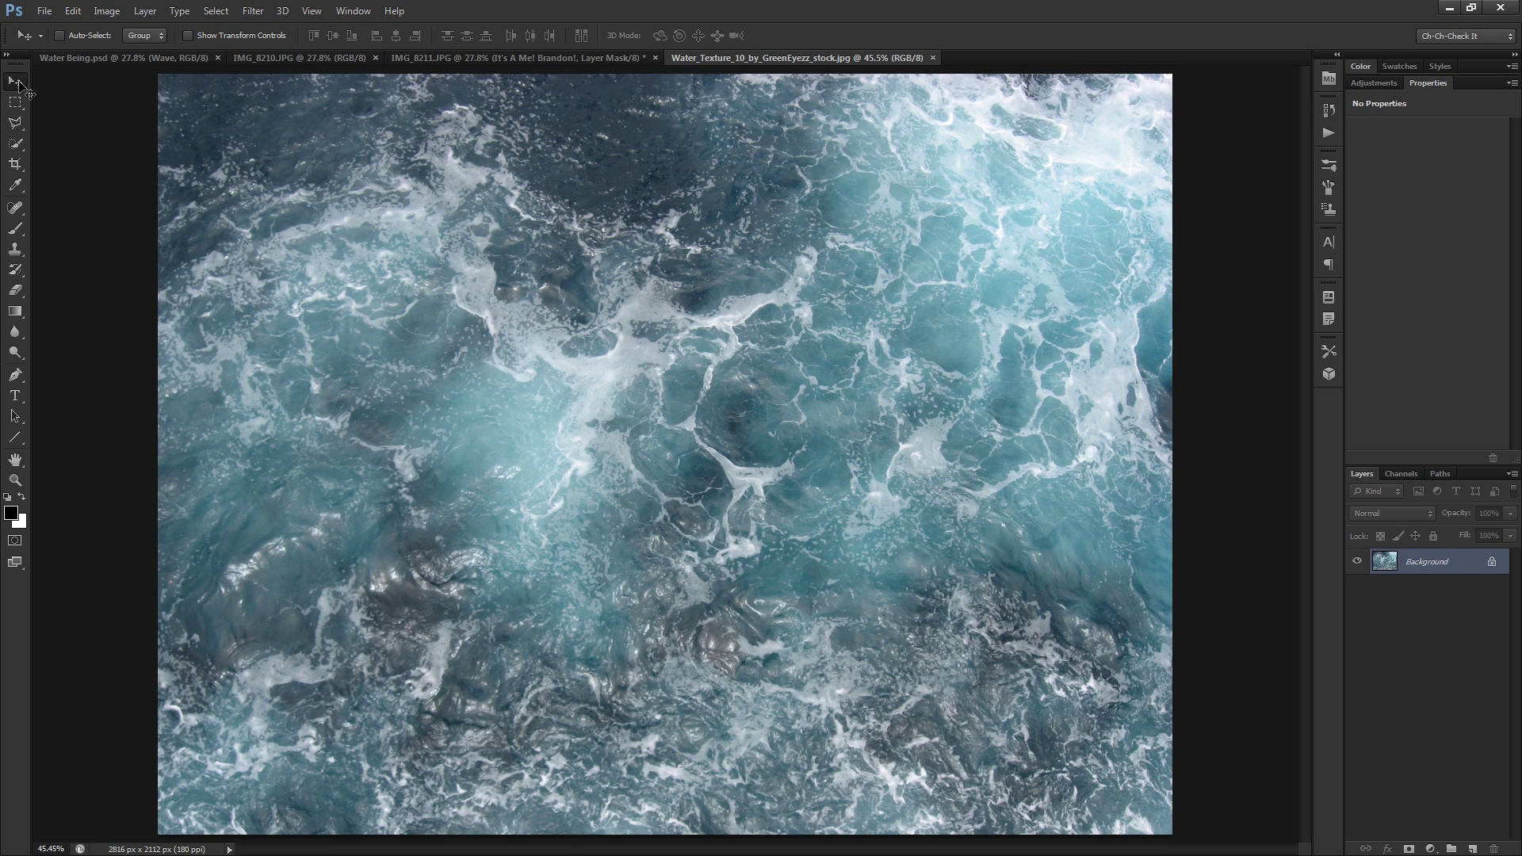
Copy the water texture into the pool photo, rotate it 90°, scale it to 83.52% and place it over the man's upper body
{"action": "left_click_drag", "start_coordinate": [666, 447], "coordinate": [844, 315]}
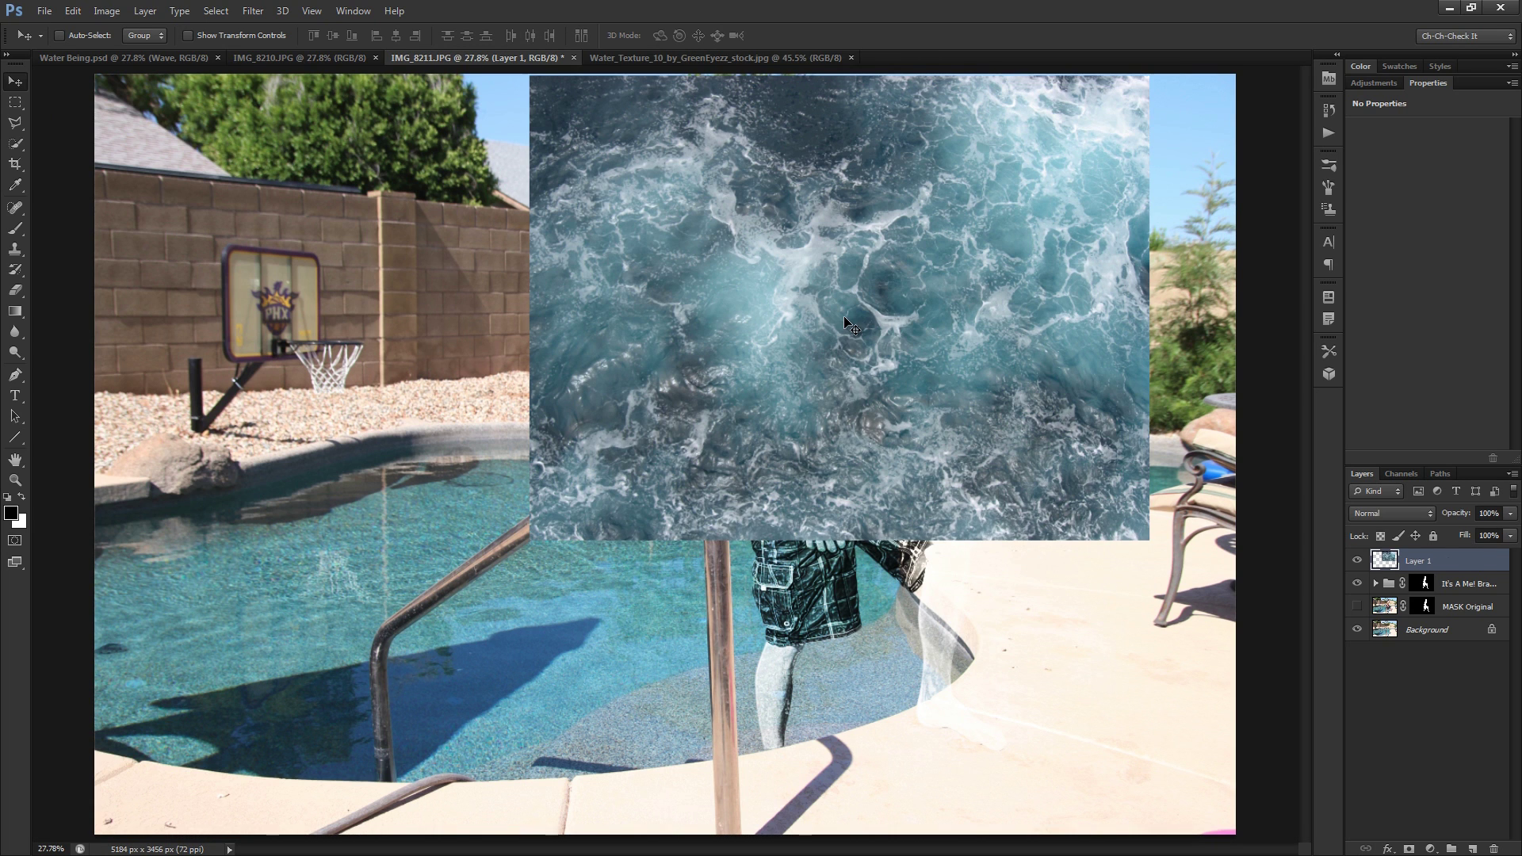
{"action": "left_click_drag", "start_coordinate": [830, 389], "coordinate": [876, 349]}
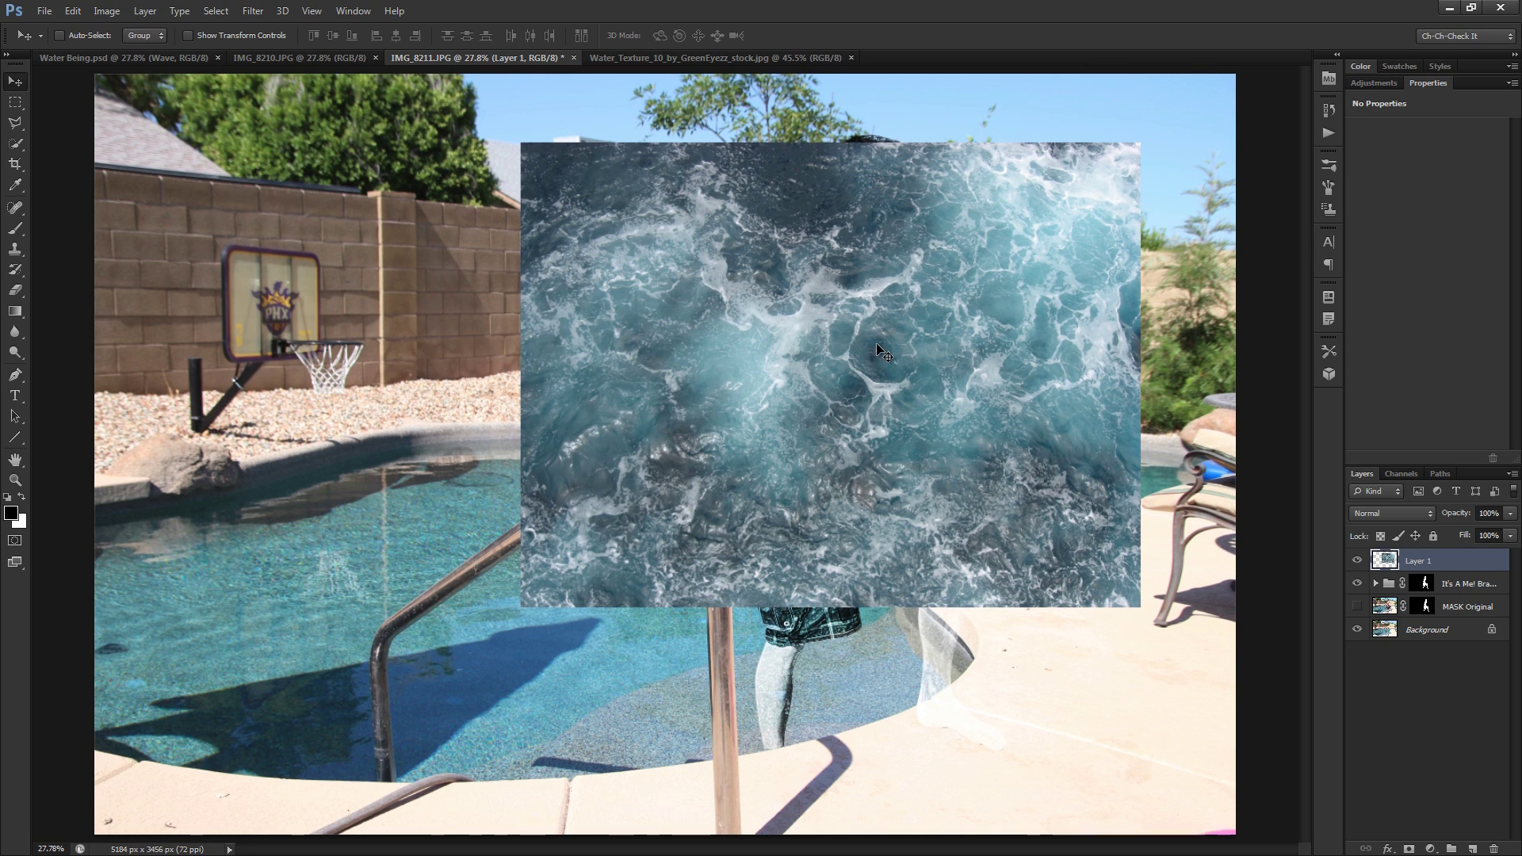
{"action": "key", "text": "ctrl+t"}
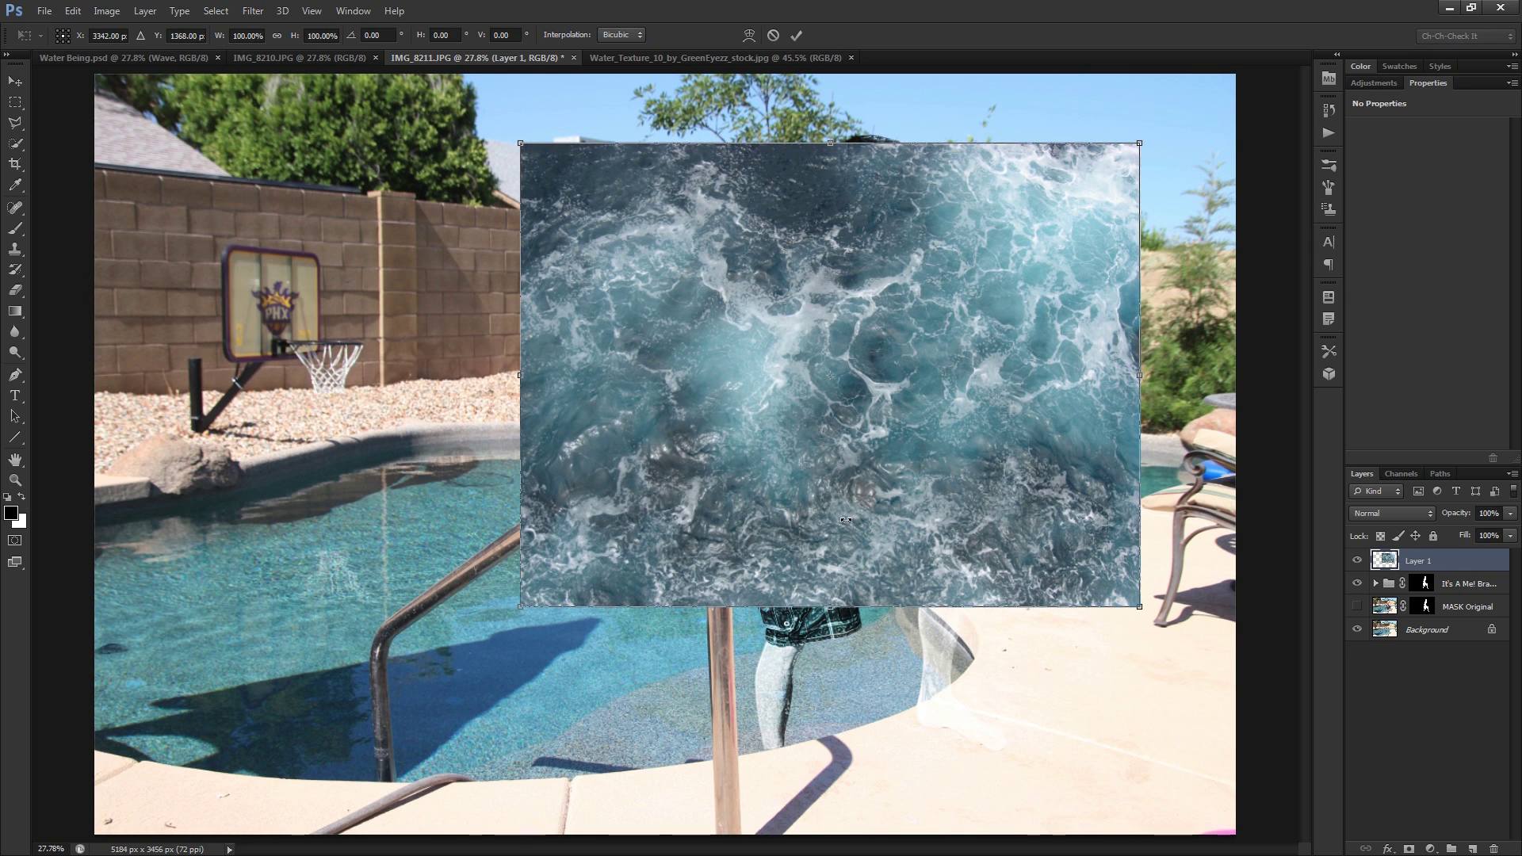
{"action": "left_click_drag", "start_coordinate": [945, 704], "coordinate": [480, 528]}
{"action": "left_click_drag", "start_coordinate": [1065, 685], "coordinate": [1020, 635]}
{"action": "left_click_drag", "start_coordinate": [917, 479], "coordinate": [959, 458]}
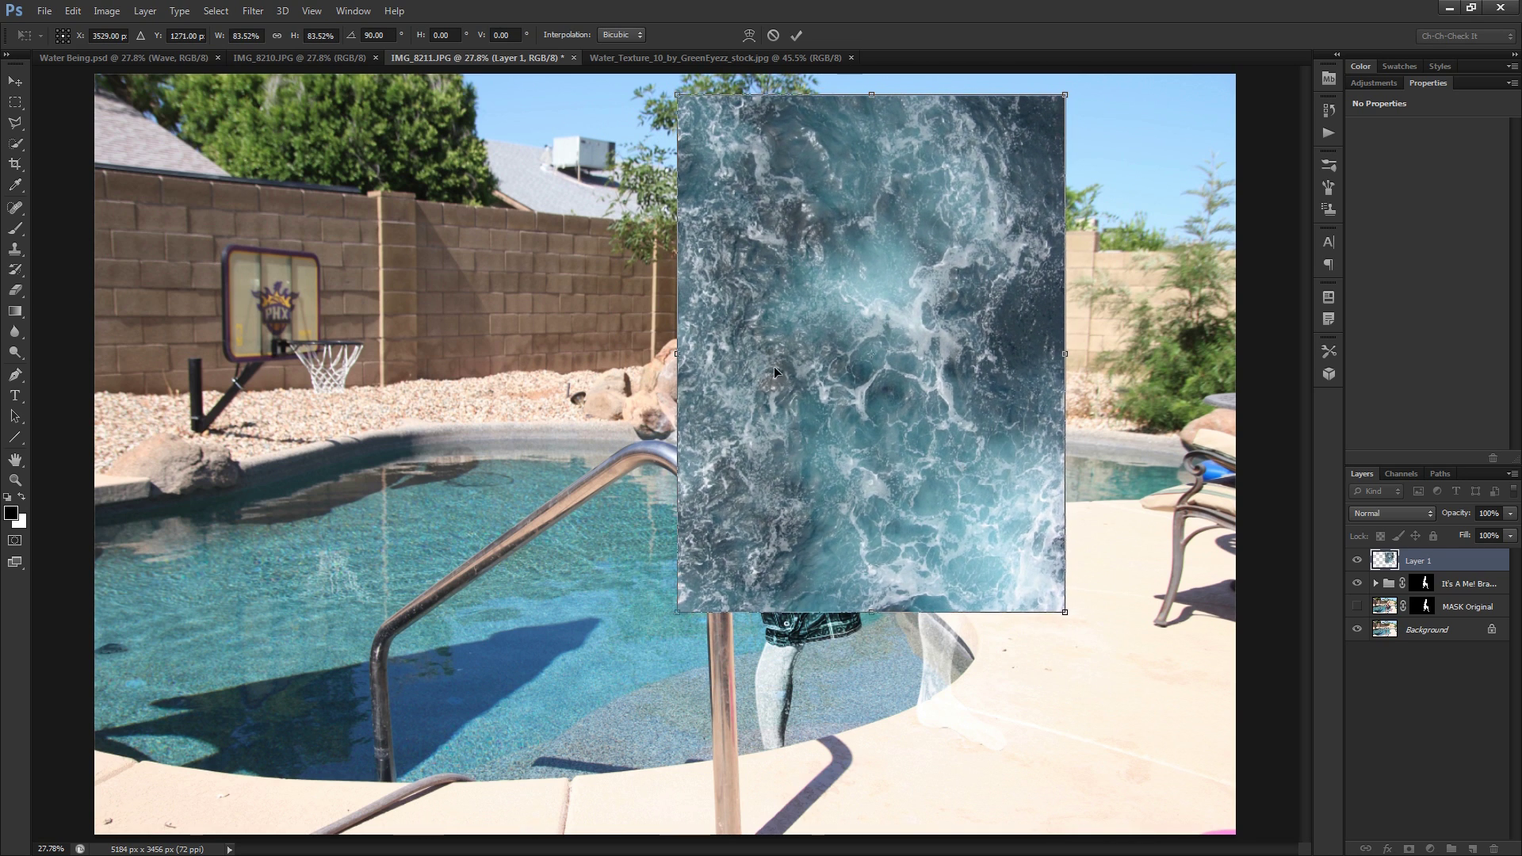
{"action": "left_click", "coordinate": [796, 35]}
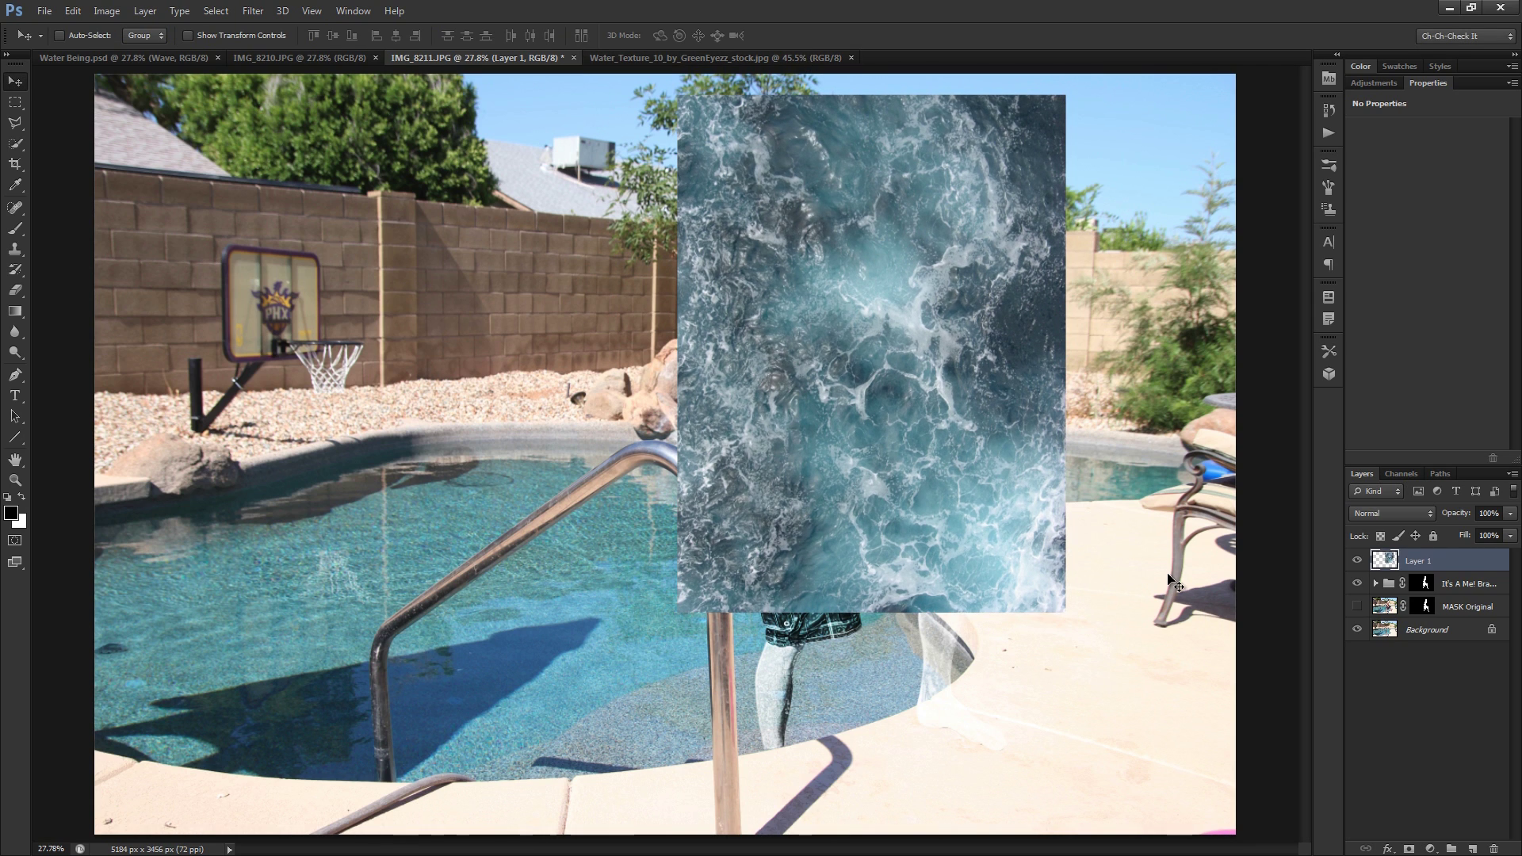
Set the water texture layer's blend mode to Hard Light and put it in a new group named Water
{"action": "left_click", "coordinate": [1392, 517]}
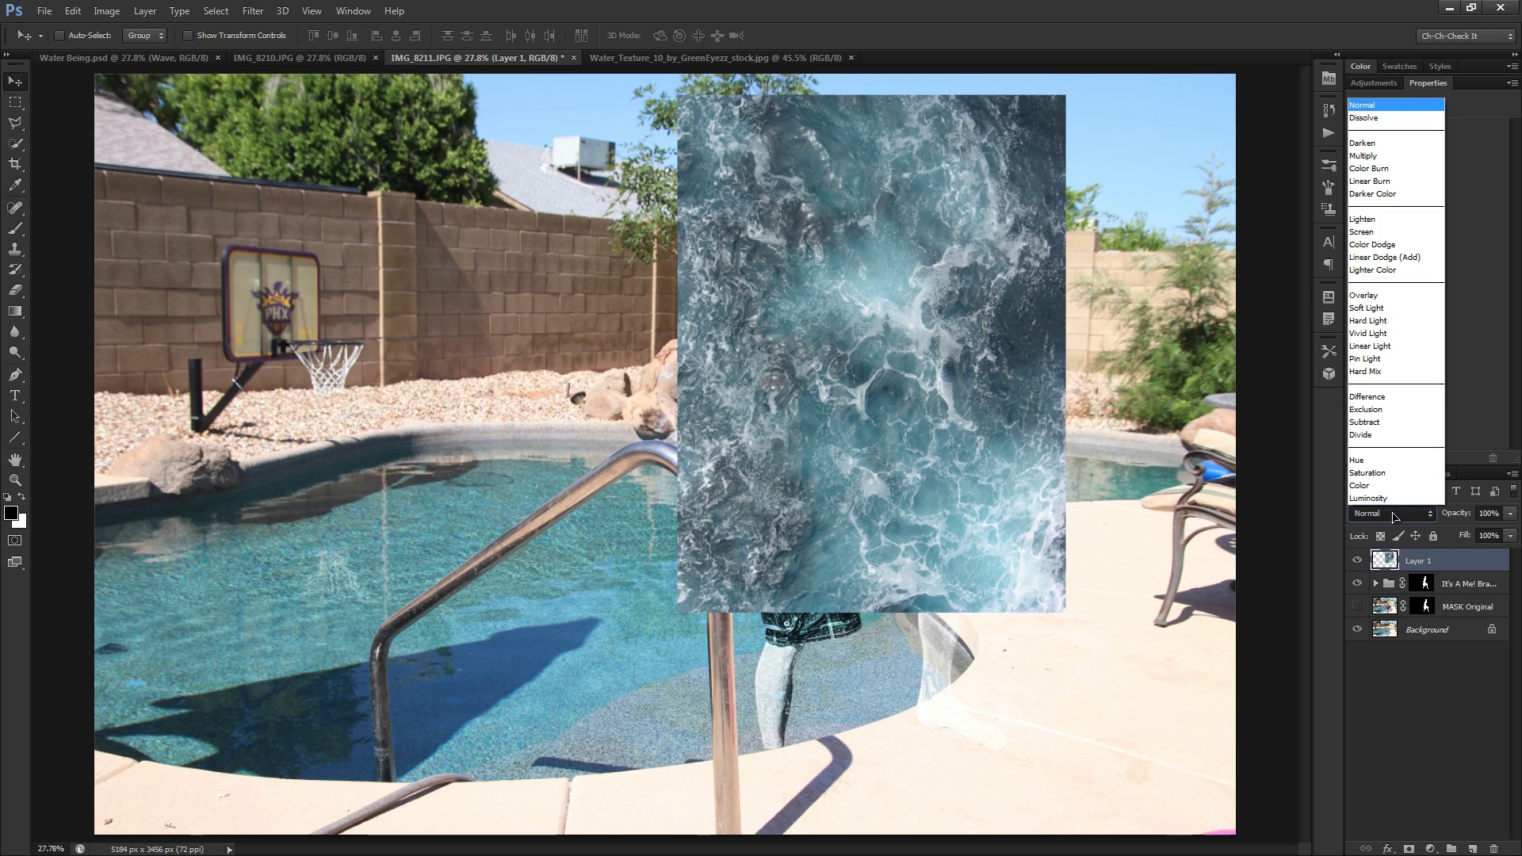
{"action": "left_click", "coordinate": [1395, 326]}
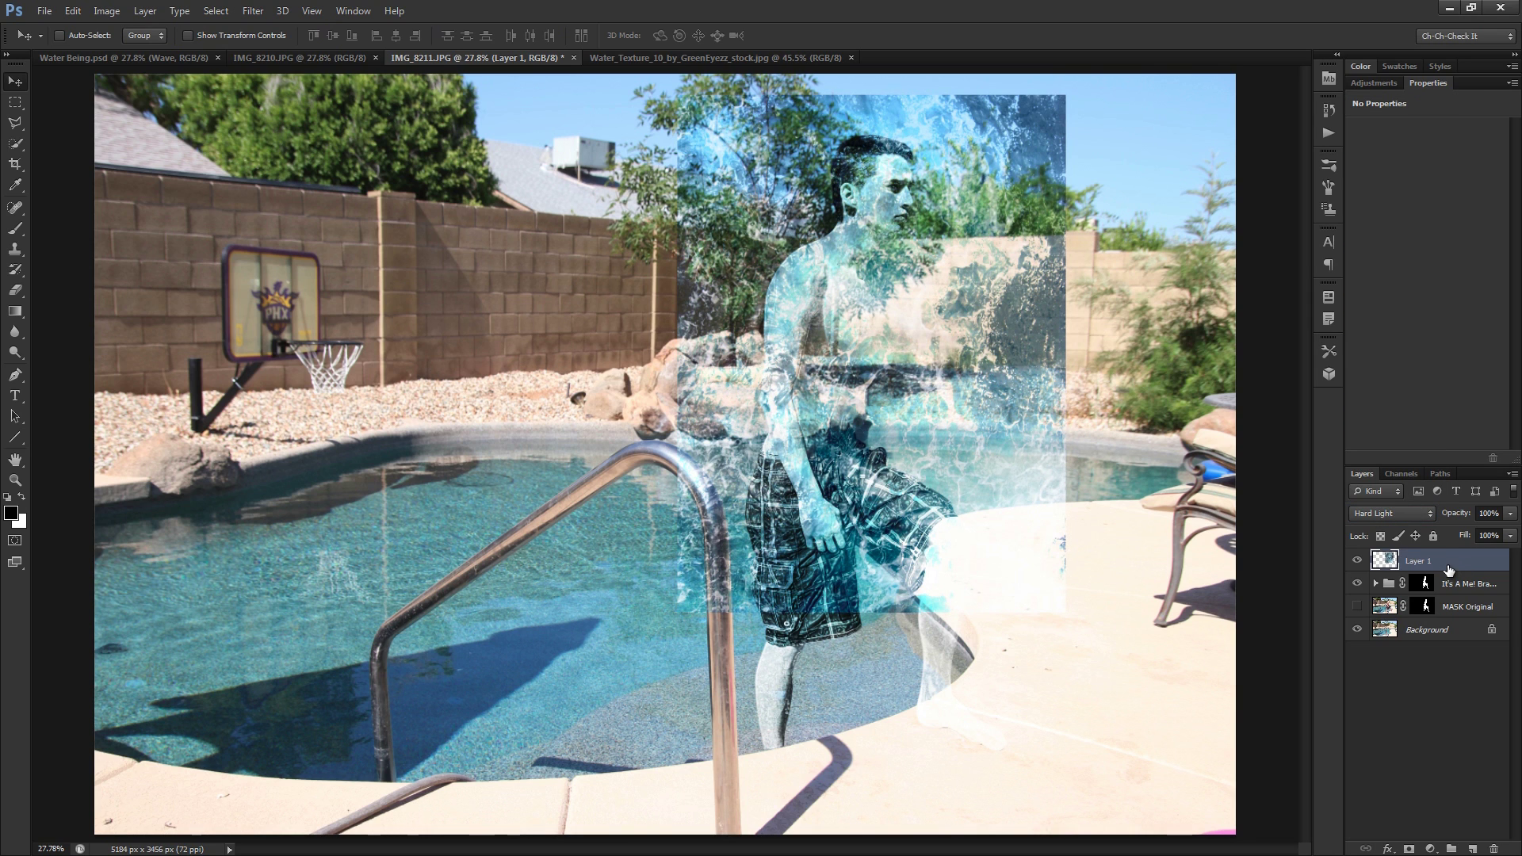
{"action": "key", "text": "ctrl+g"}
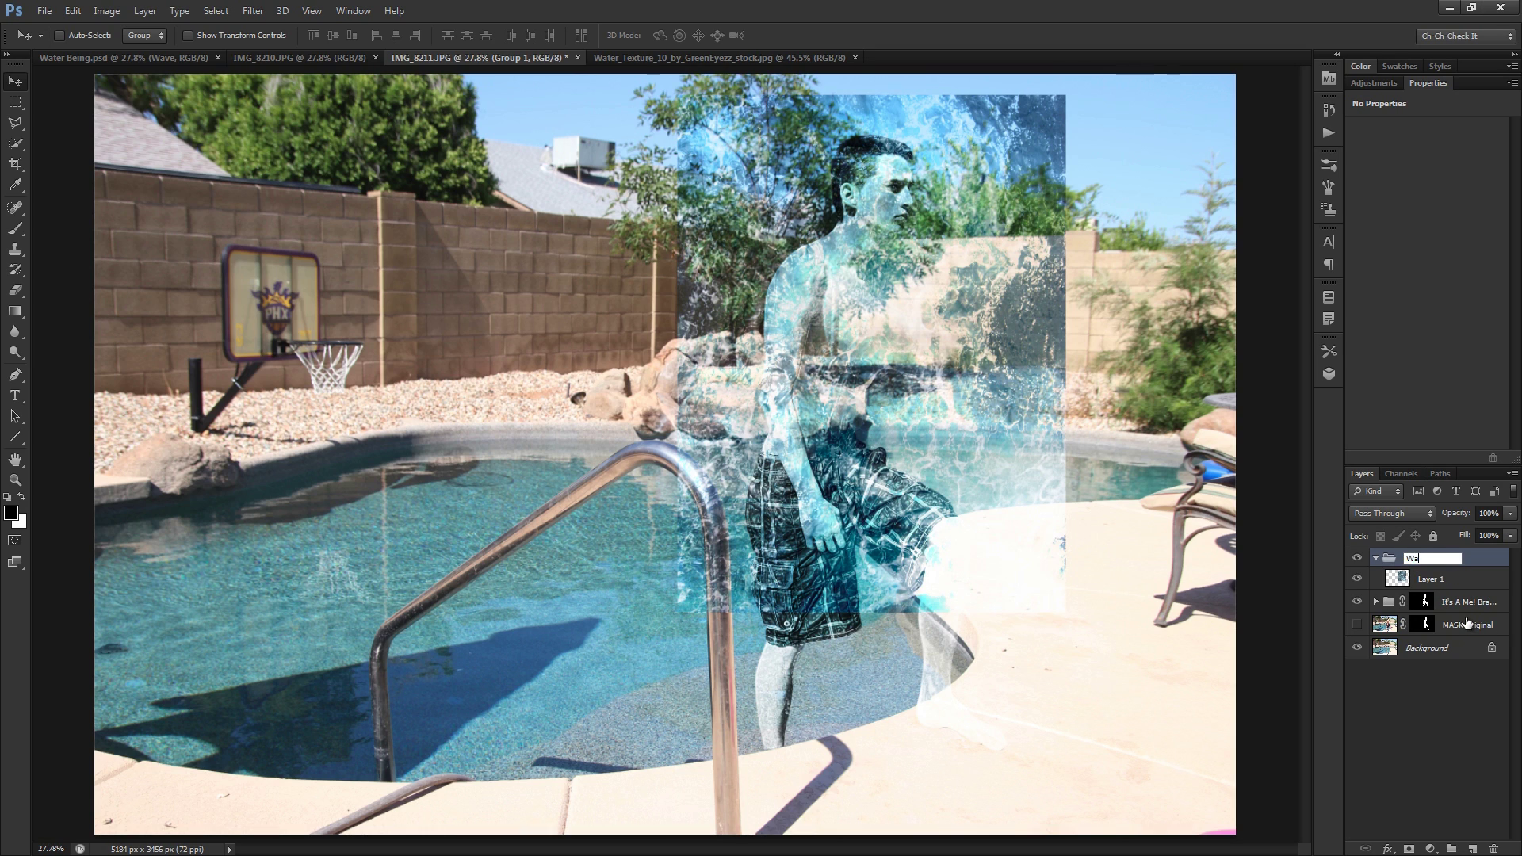
{"action": "key", "text": "Return"}
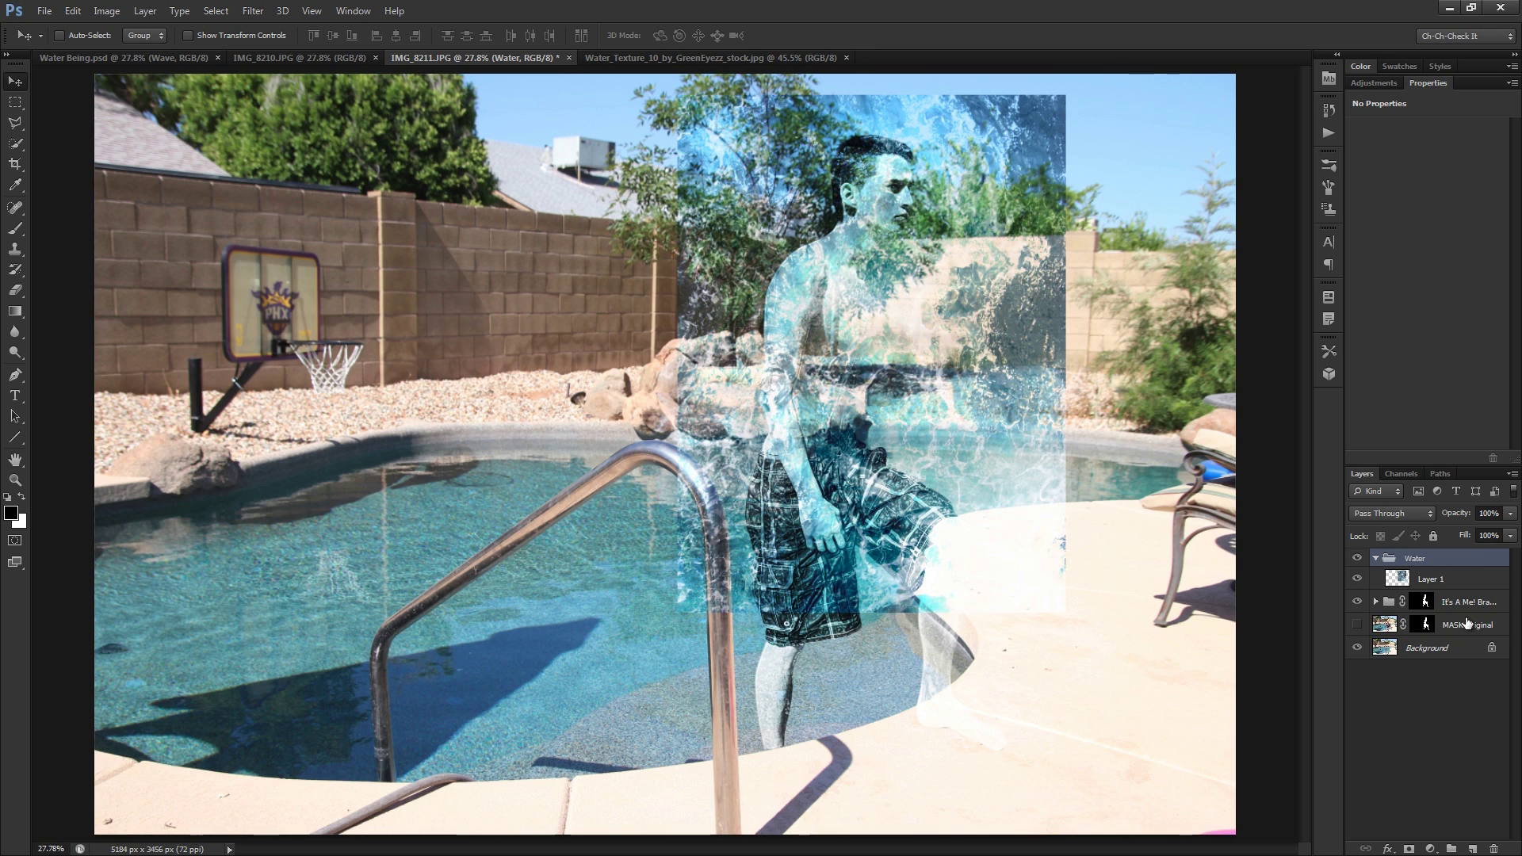
Rename the water texture layer Top, duplicate it and name the copy Bottom
{"action": "double_click", "coordinate": [1437, 581]}
{"action": "key", "text": "Return"}
{"action": "key", "text": "ctrl+j"}
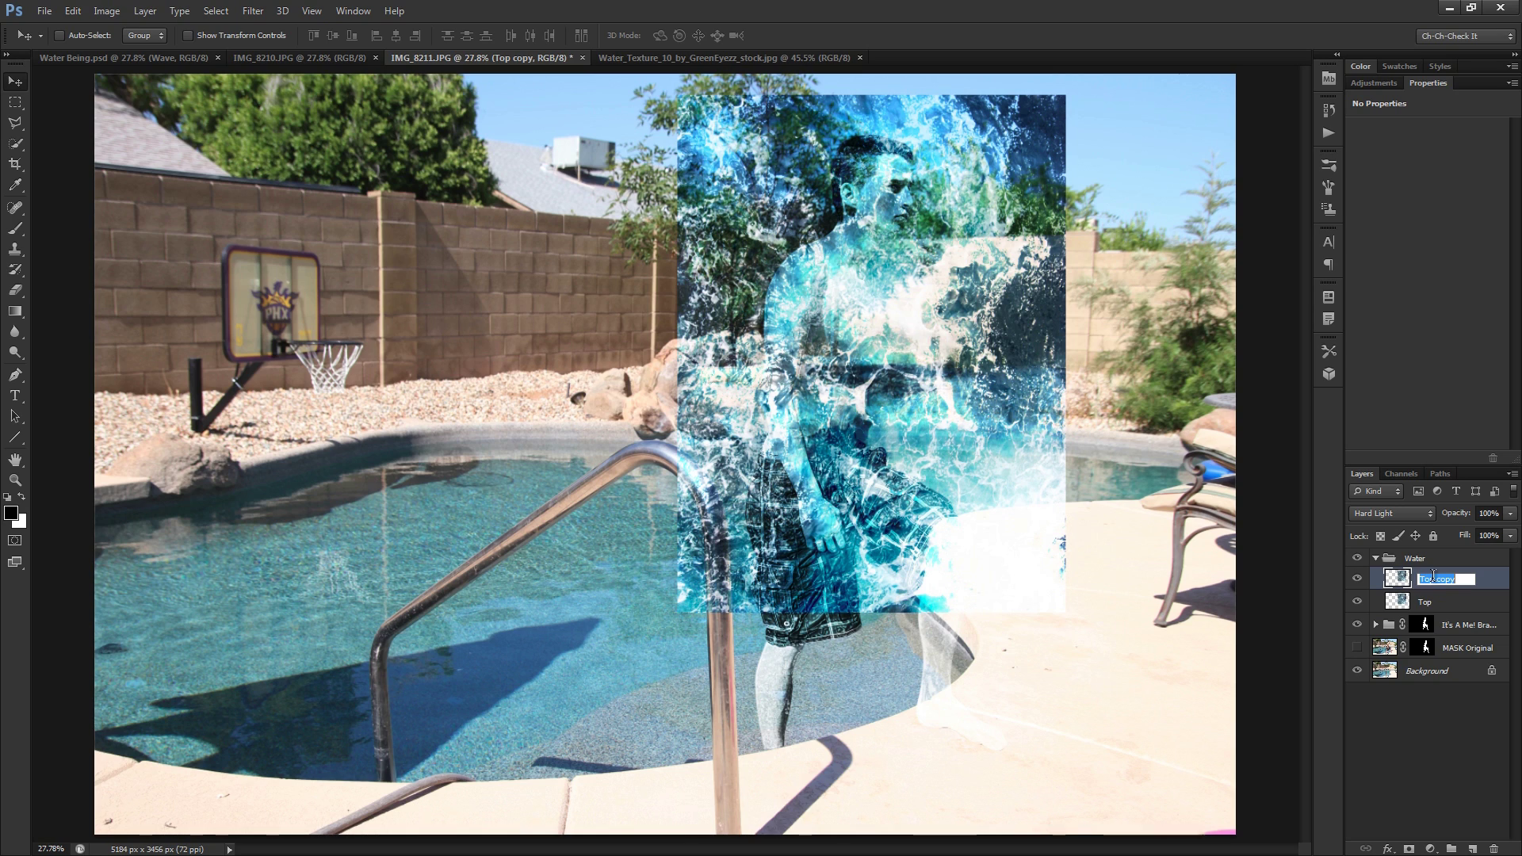
{"action": "key", "text": "Return"}
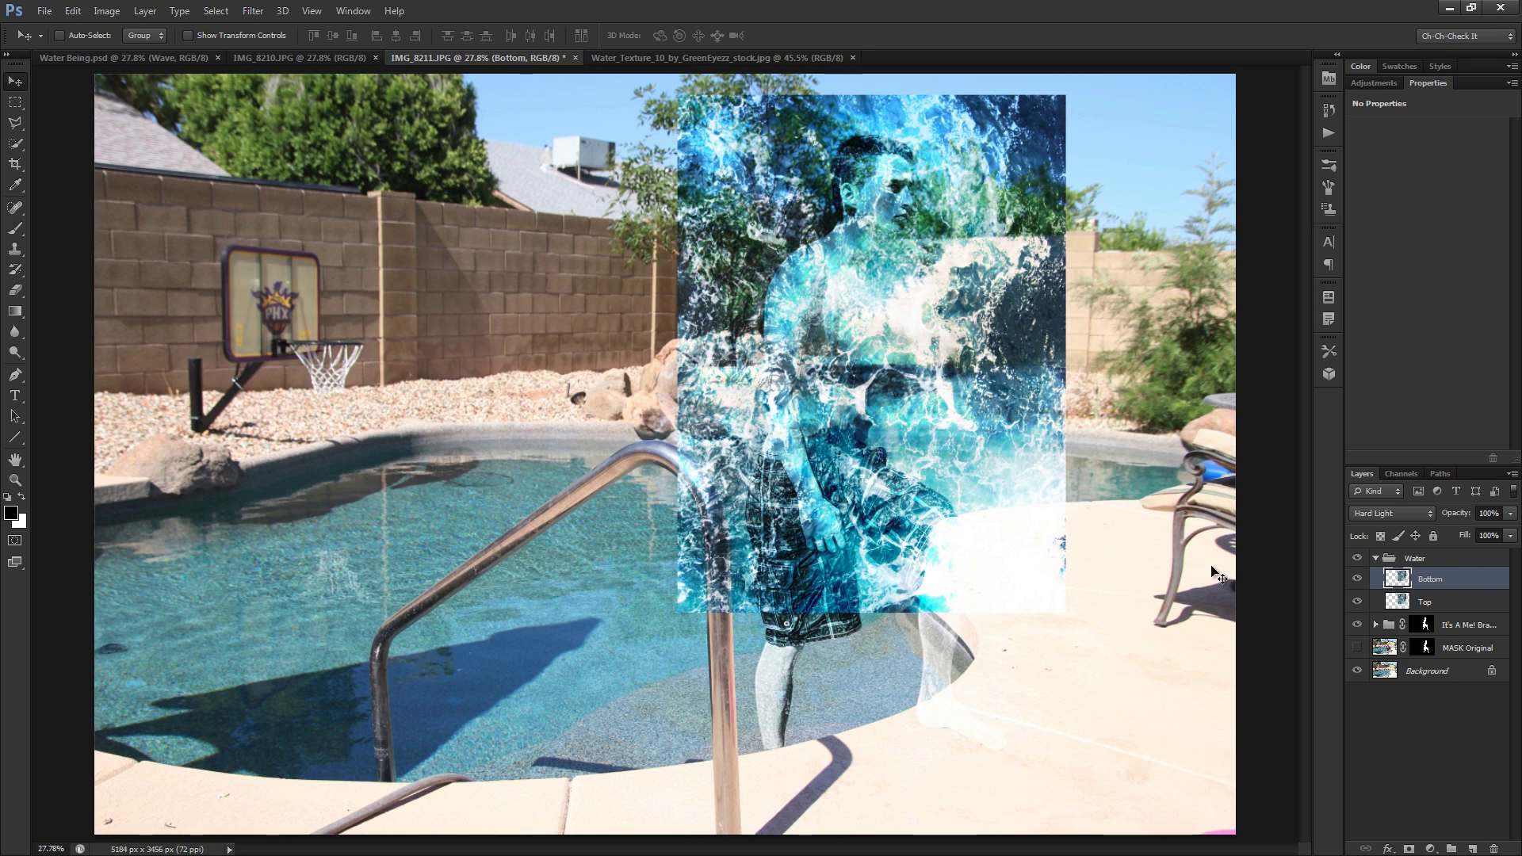
Move the Bottom water texture down so it covers the man's legs and feet
{"action": "left_click_drag", "start_coordinate": [902, 293], "coordinate": [945, 657]}
{"action": "scroll", "coordinate": [909, 547], "scroll_direction": "down", "scroll_amount": 3}
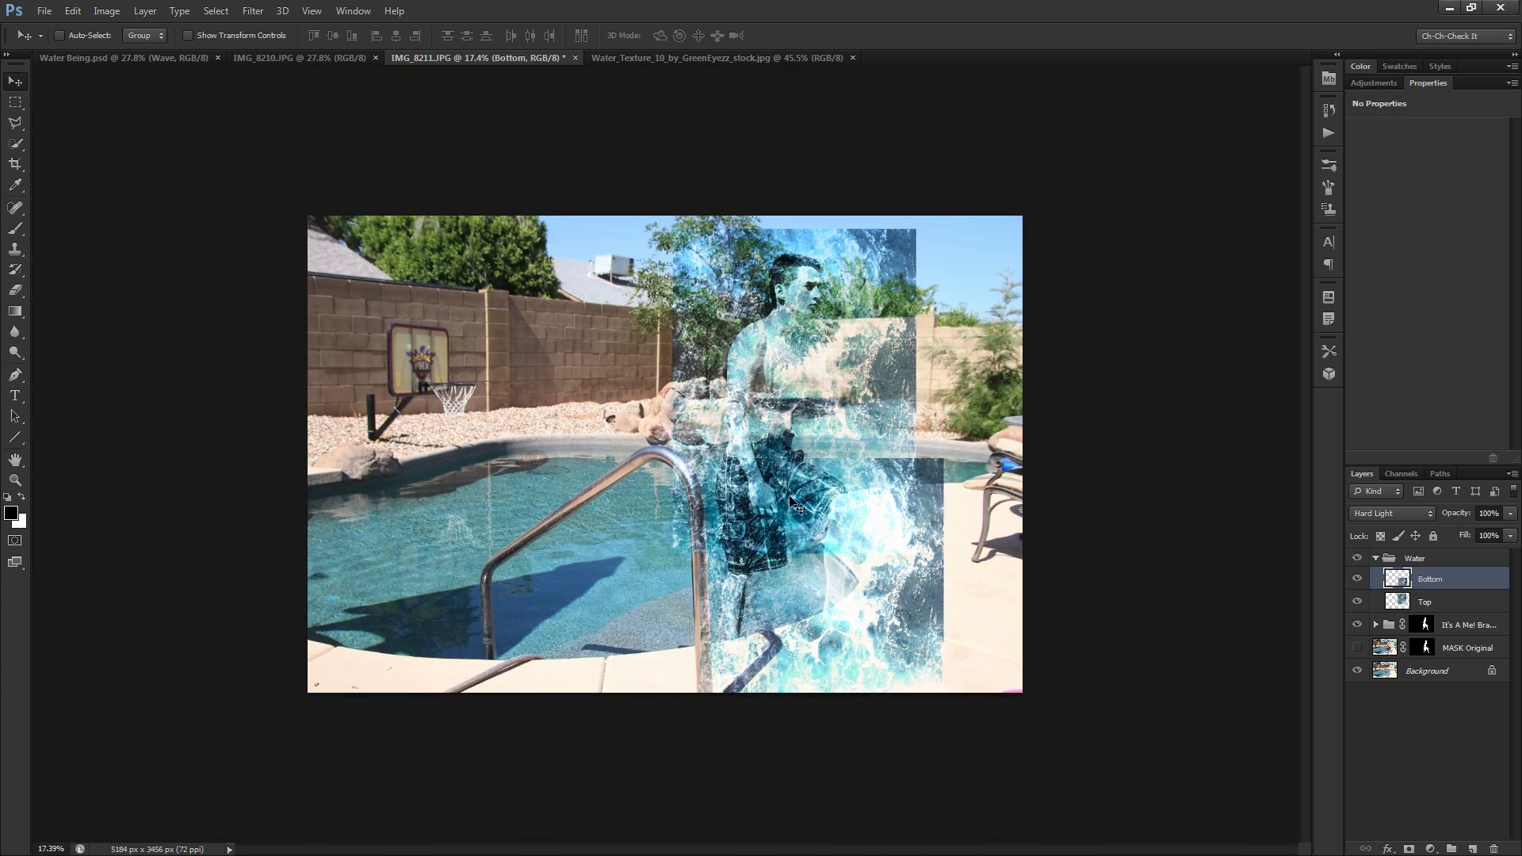
{"action": "scroll", "coordinate": [918, 254], "scroll_direction": "up", "scroll_amount": 3}
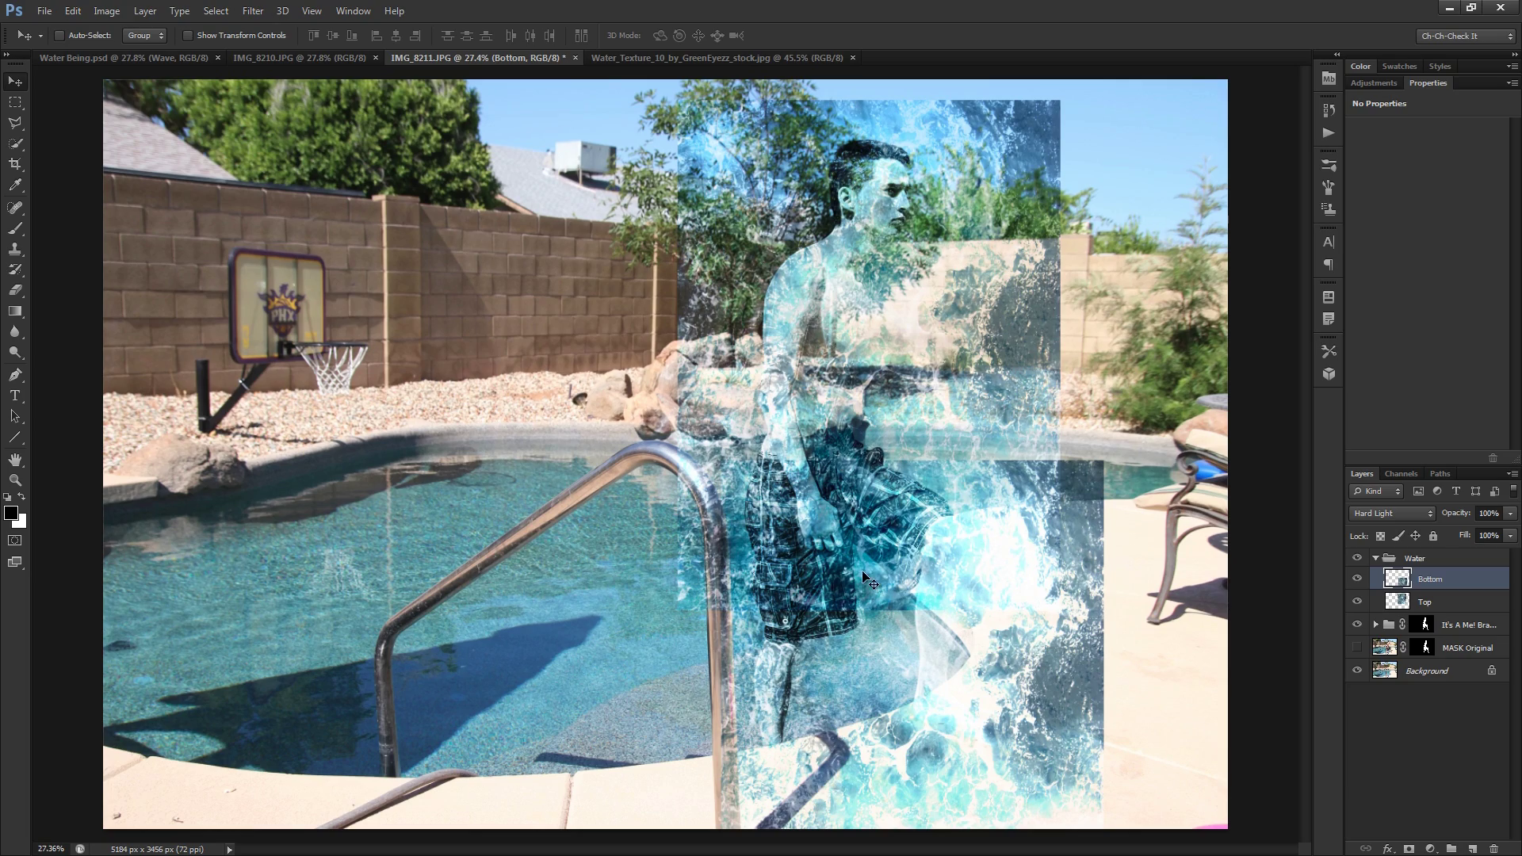
{"action": "scroll", "coordinate": [869, 516], "scroll_direction": "up", "scroll_amount": 1}
{"action": "scroll", "coordinate": [856, 547], "scroll_direction": "up", "scroll_amount": 1}
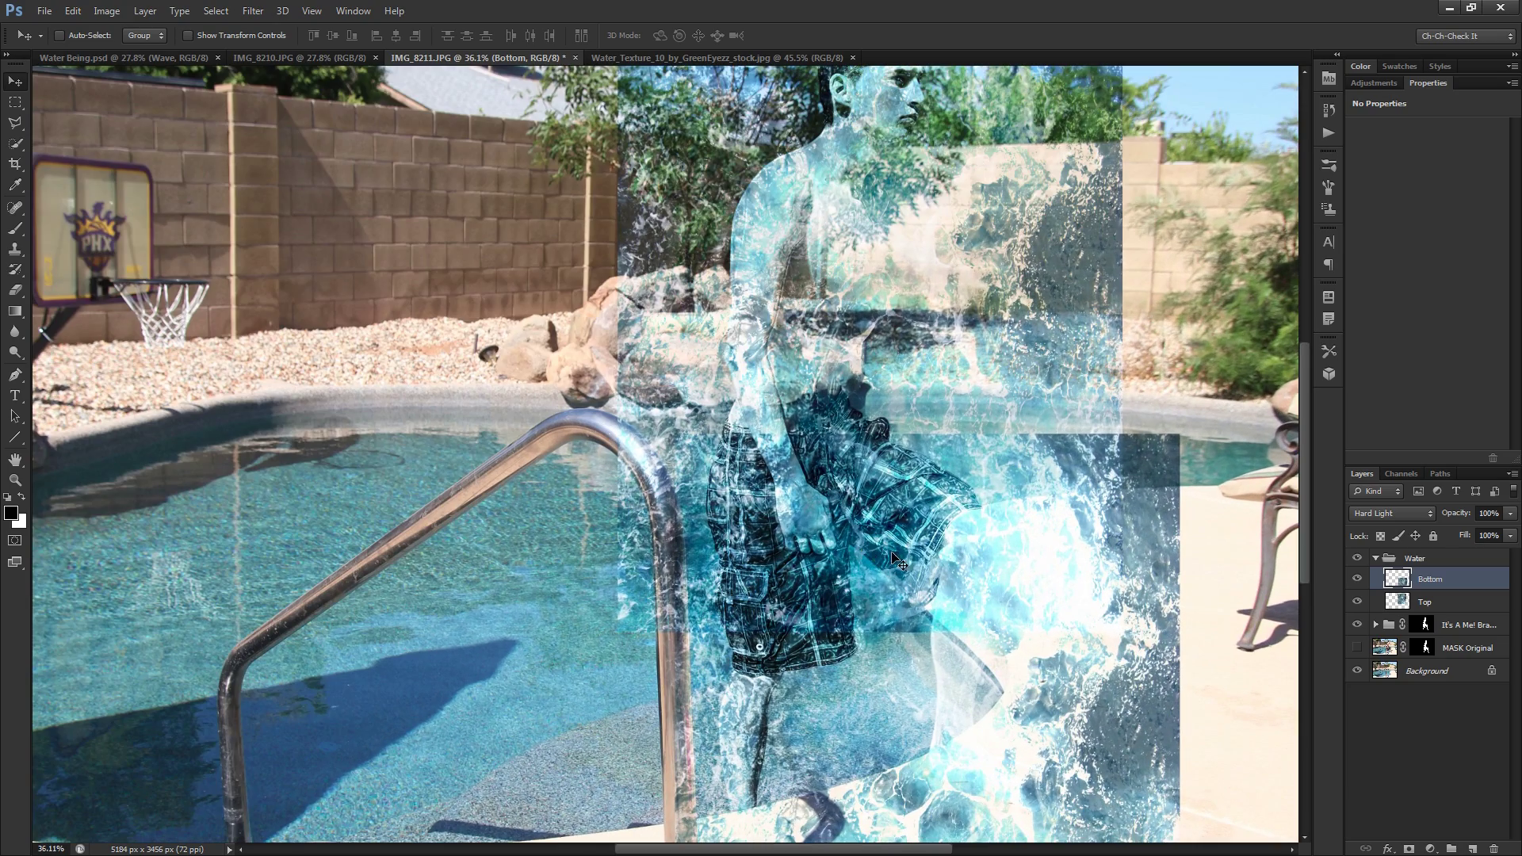
{"action": "scroll", "coordinate": [894, 547], "scroll_direction": "down", "scroll_amount": 1}
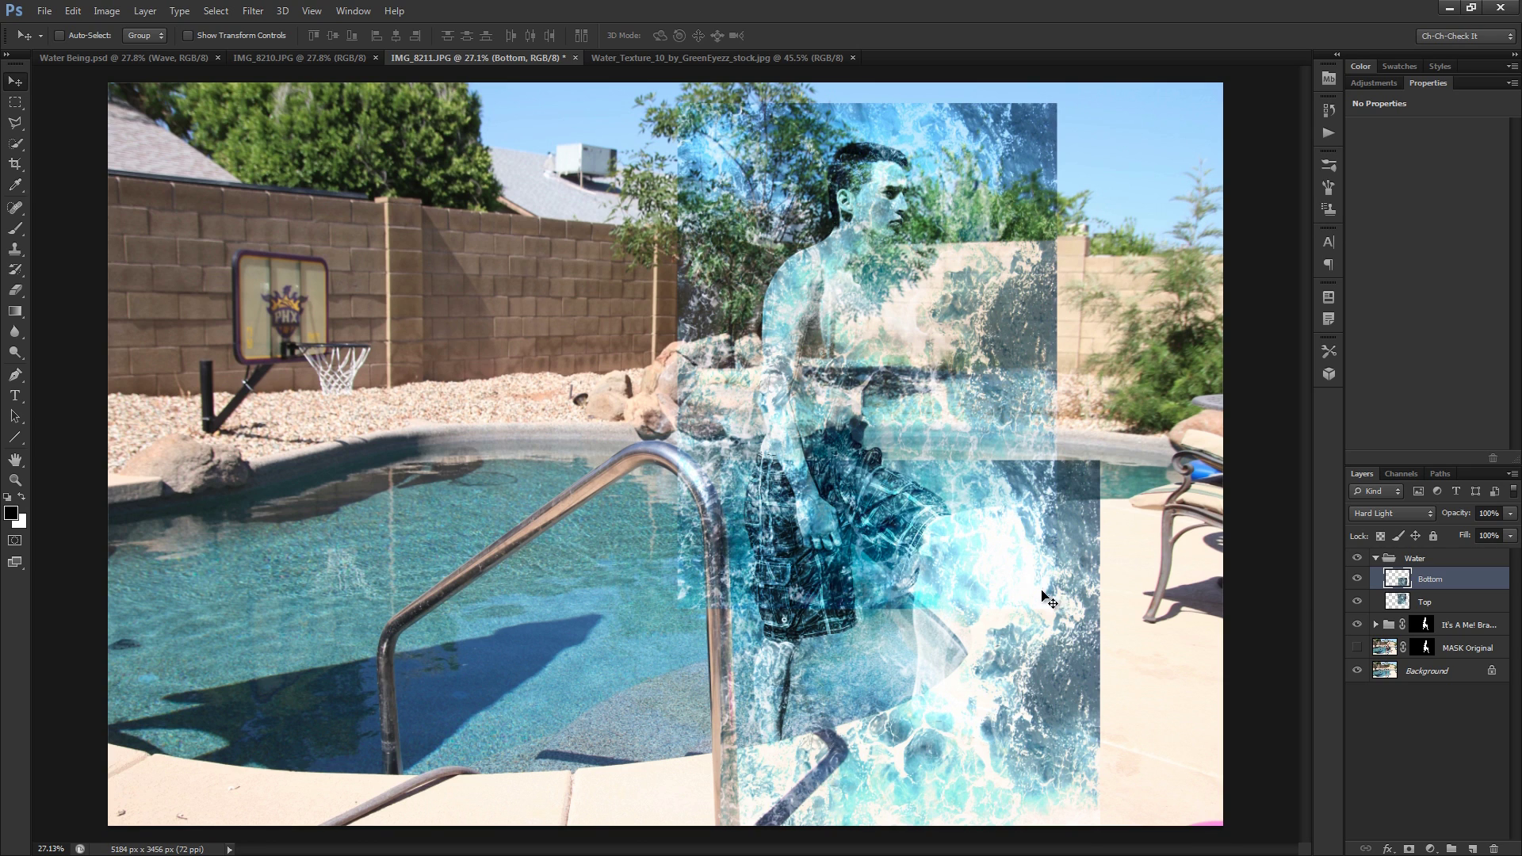
Copy the figure group's layer mask onto the Water group to confine the textures to the man's silhouette
{"action": "left_click", "coordinate": [1425, 625]}
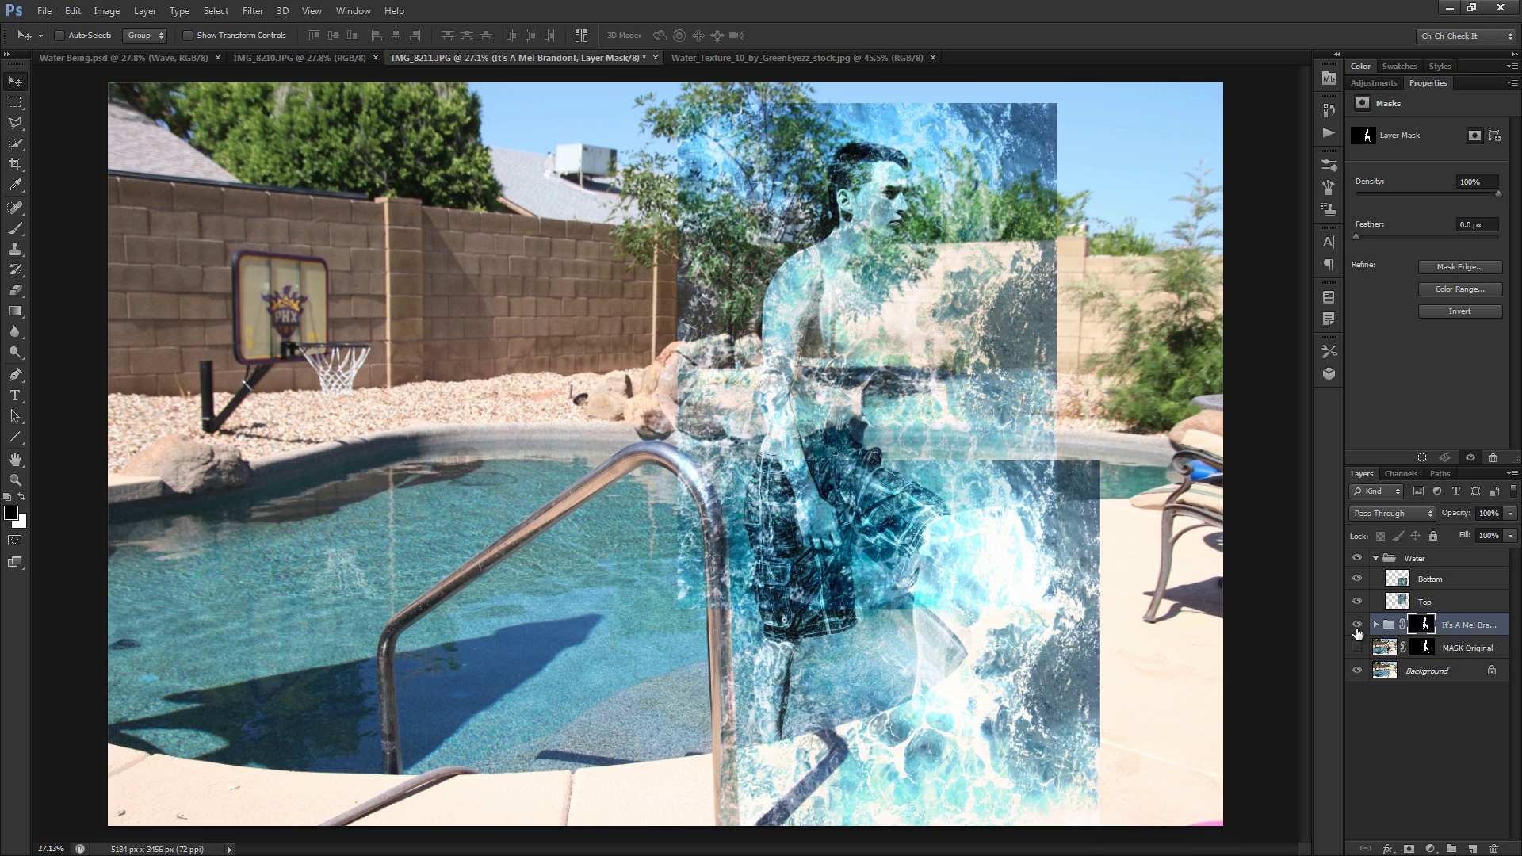
{"action": "left_click", "coordinate": [1375, 625]}
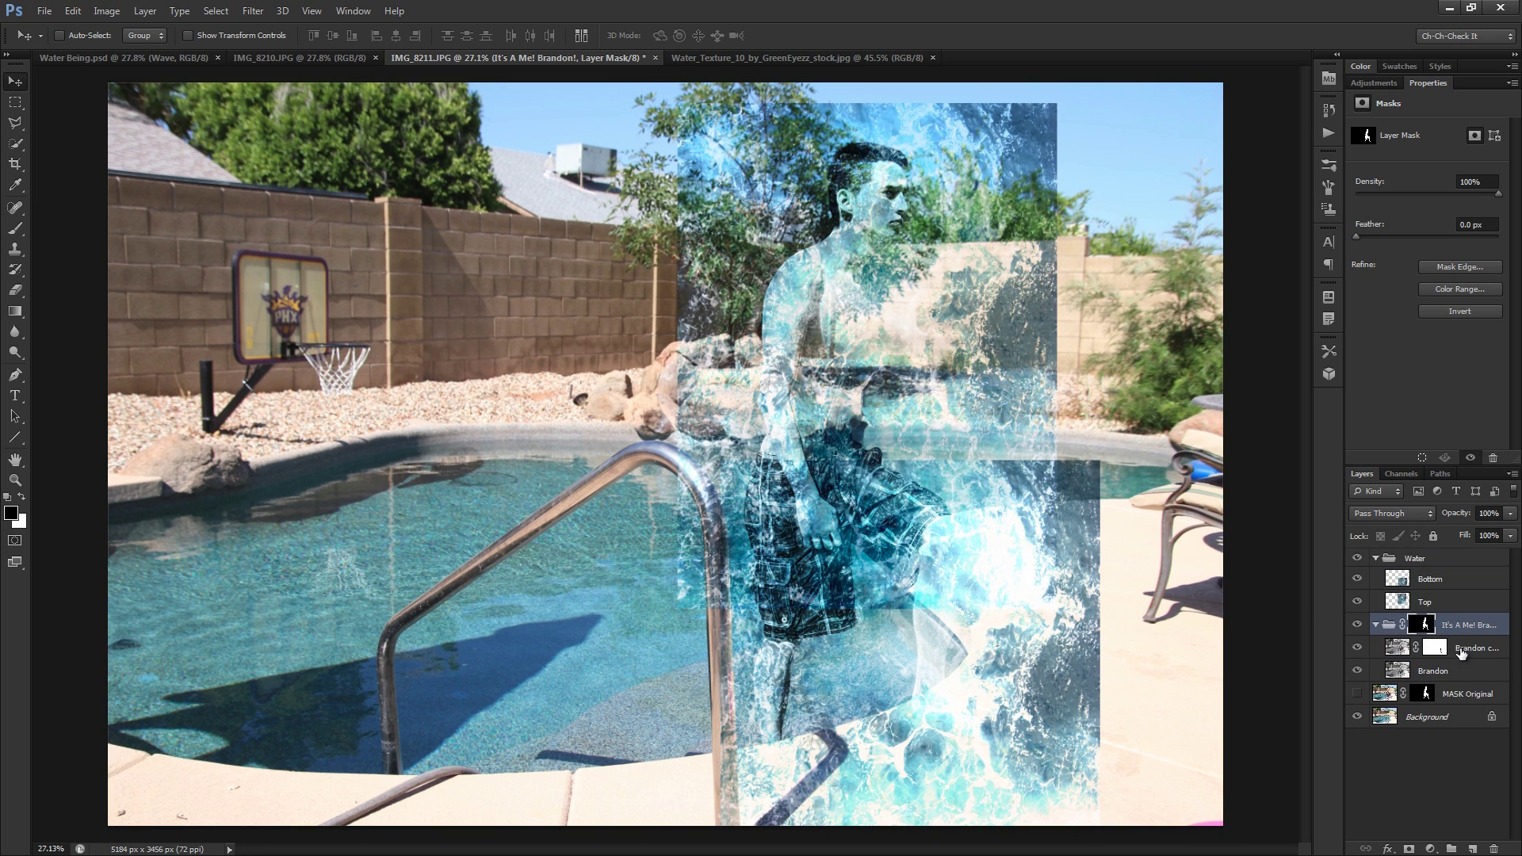
{"action": "left_click", "coordinate": [1462, 651]}
{"action": "left_click", "coordinate": [1463, 672]}
{"action": "left_click", "coordinate": [1463, 650]}
{"action": "left_click", "coordinate": [1470, 652]}
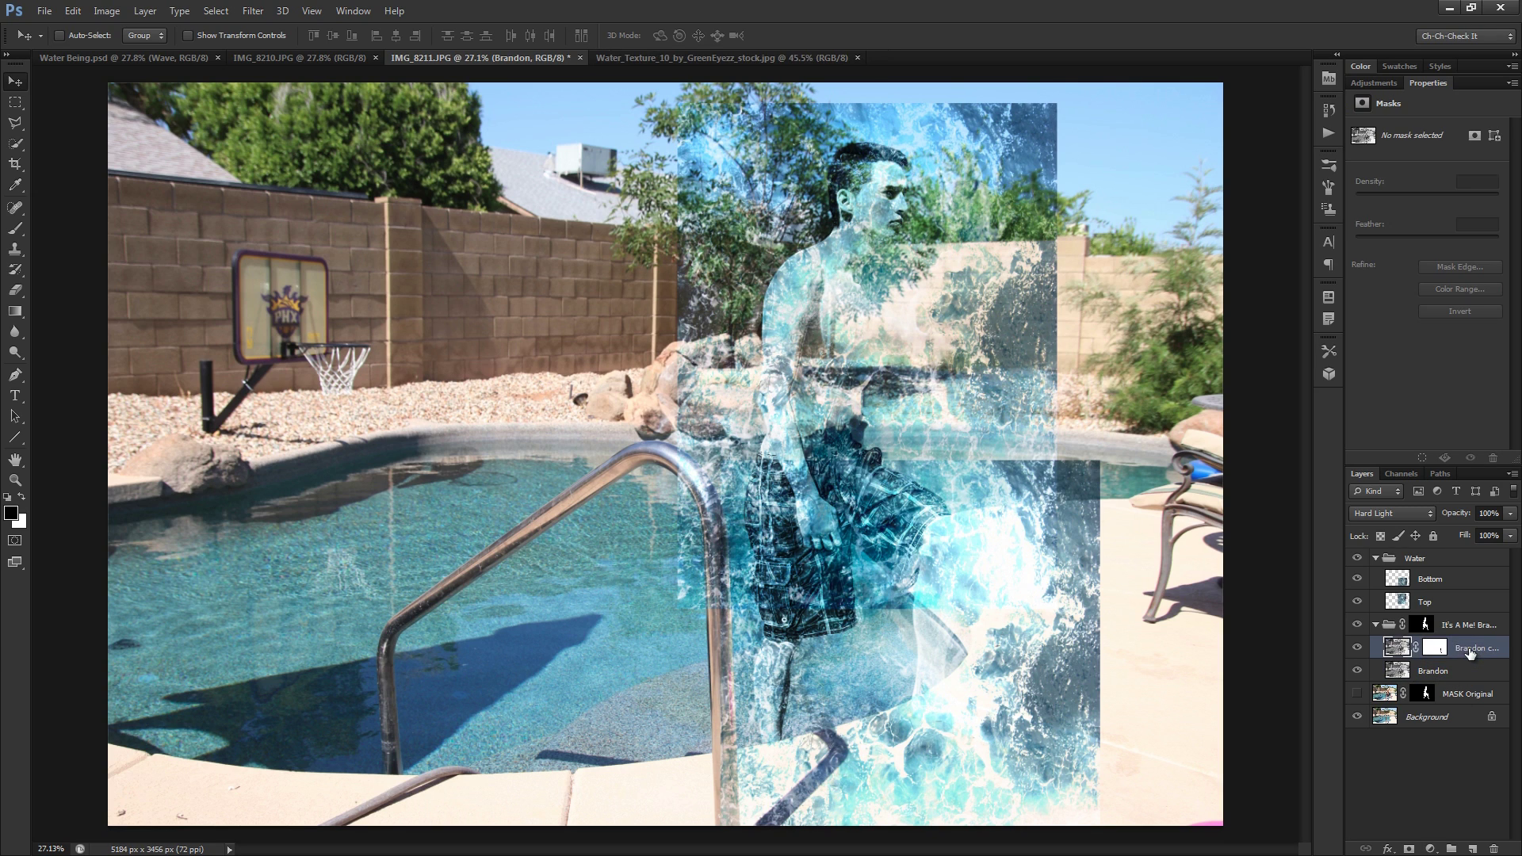
{"action": "left_click", "coordinate": [1424, 625]}
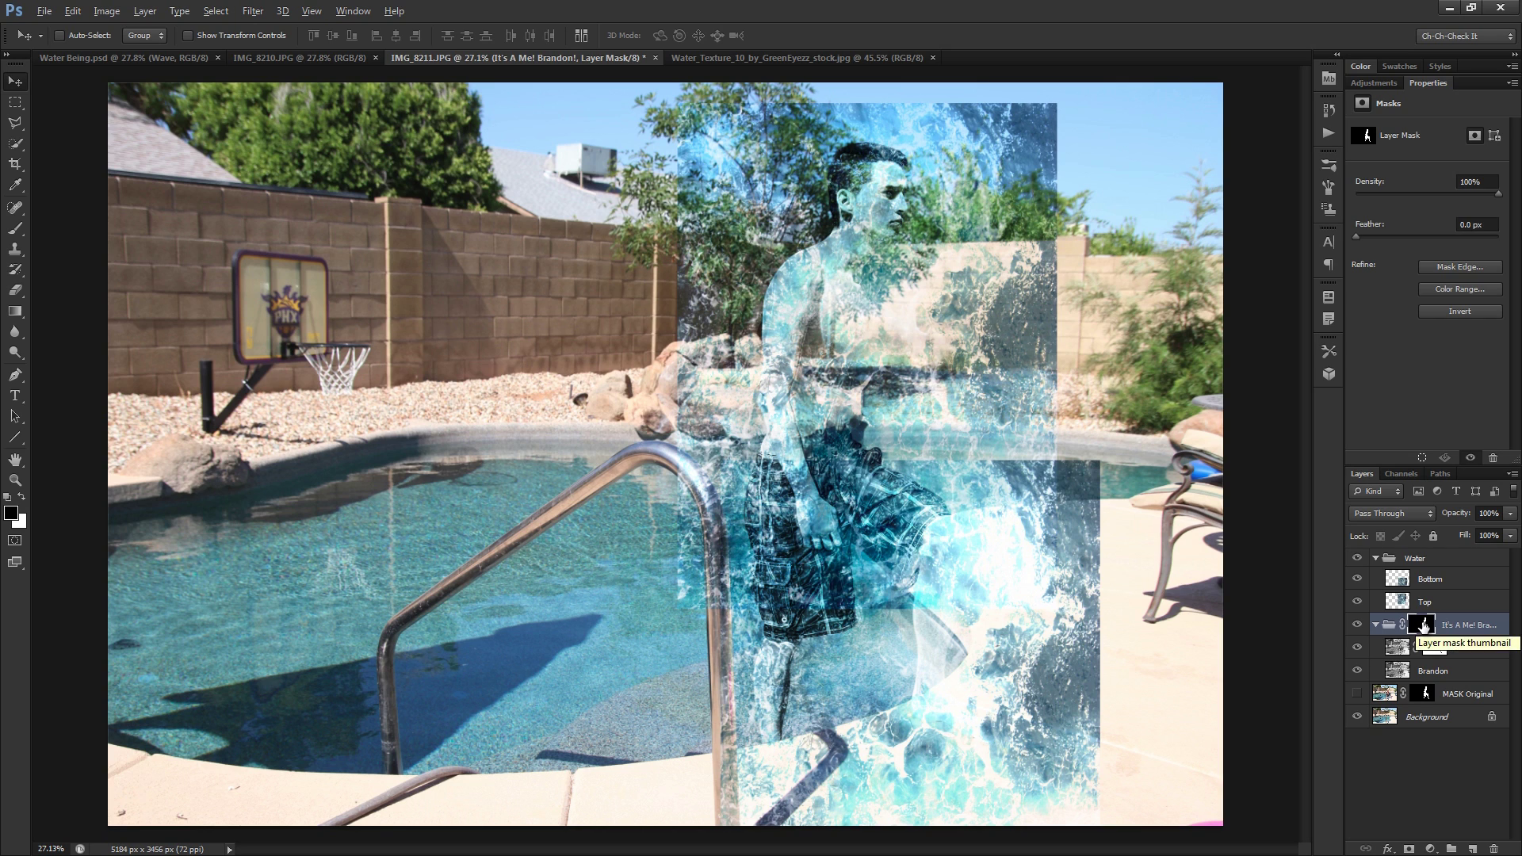
{"action": "left_click_drag", "start_coordinate": [1424, 626], "coordinate": [1431, 561]}
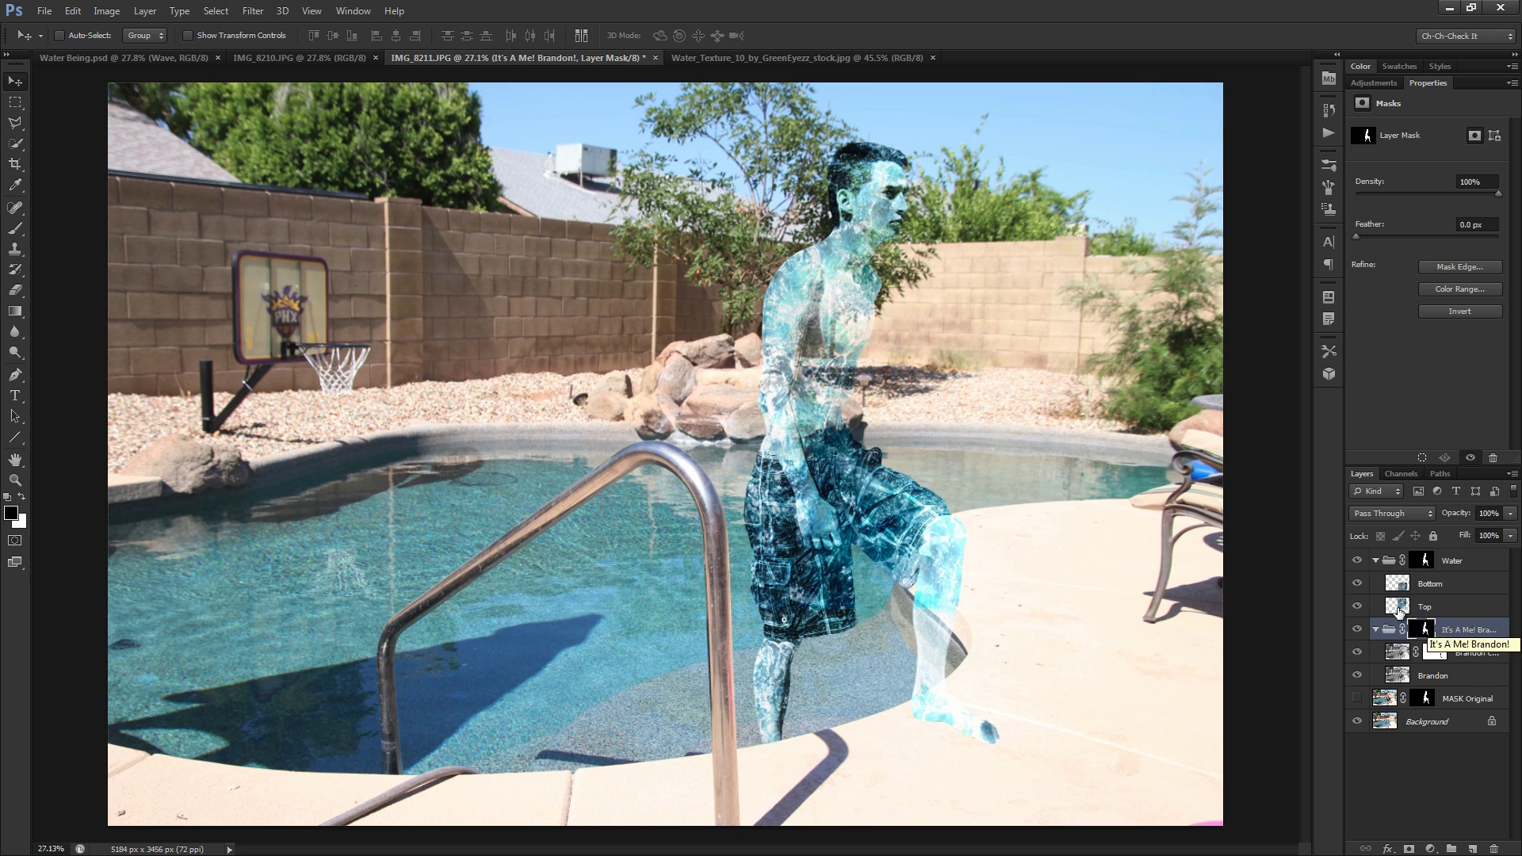
Add a white layer mask to both the Top and Bottom texture layers and move Top above Bottom
{"action": "left_click", "coordinate": [1431, 607]}
{"action": "left_click", "coordinate": [1410, 849]}
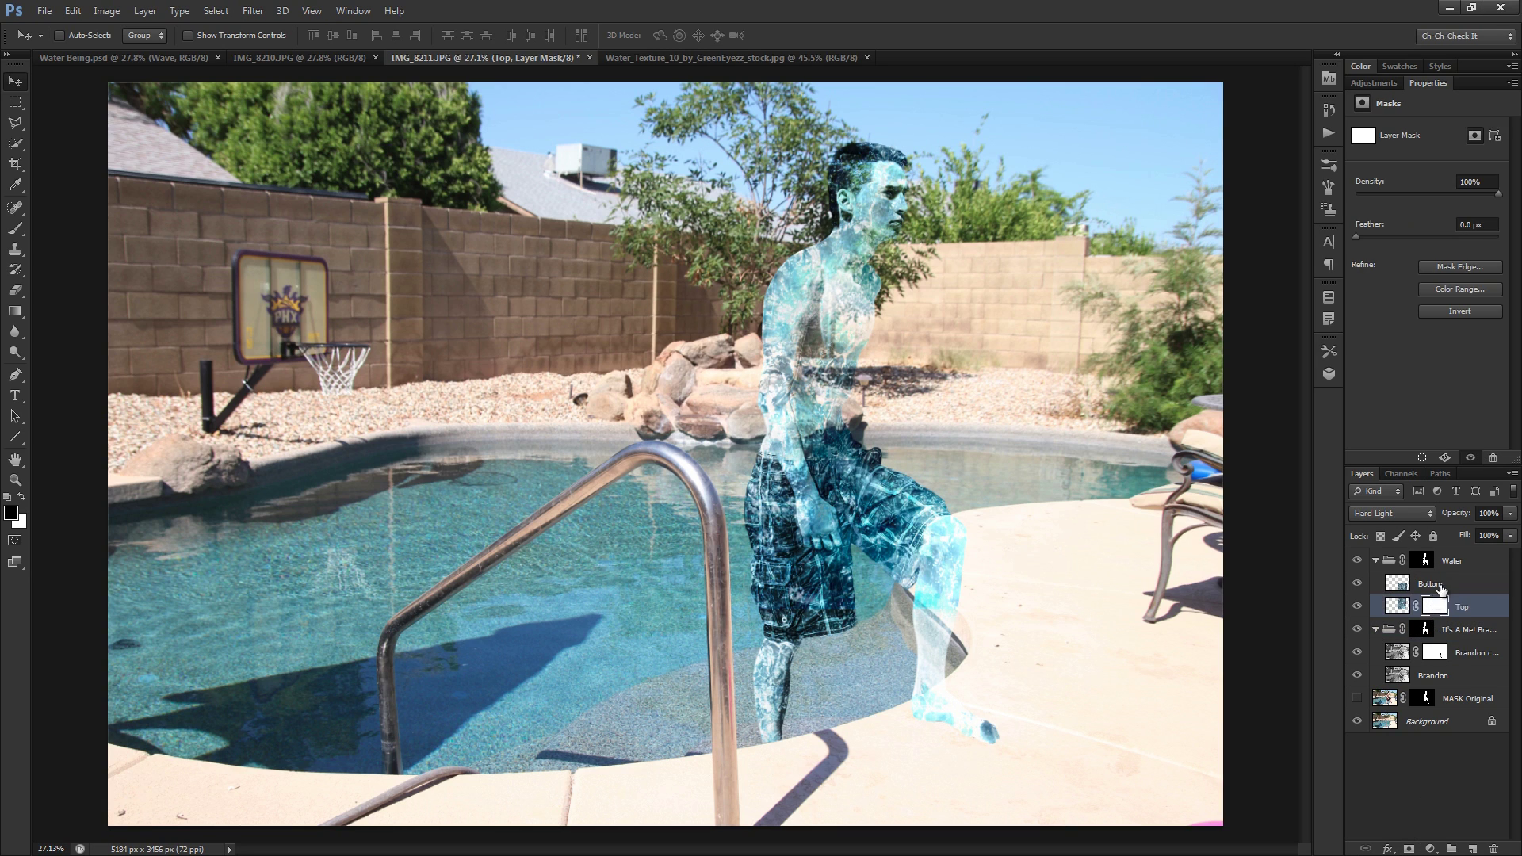
{"action": "key", "text": "alt+bracketright"}
{"action": "left_click", "coordinate": [1409, 849]}
{"action": "left_click_drag", "start_coordinate": [1451, 611], "coordinate": [1451, 576]}
{"action": "left_click", "coordinate": [1461, 606]}
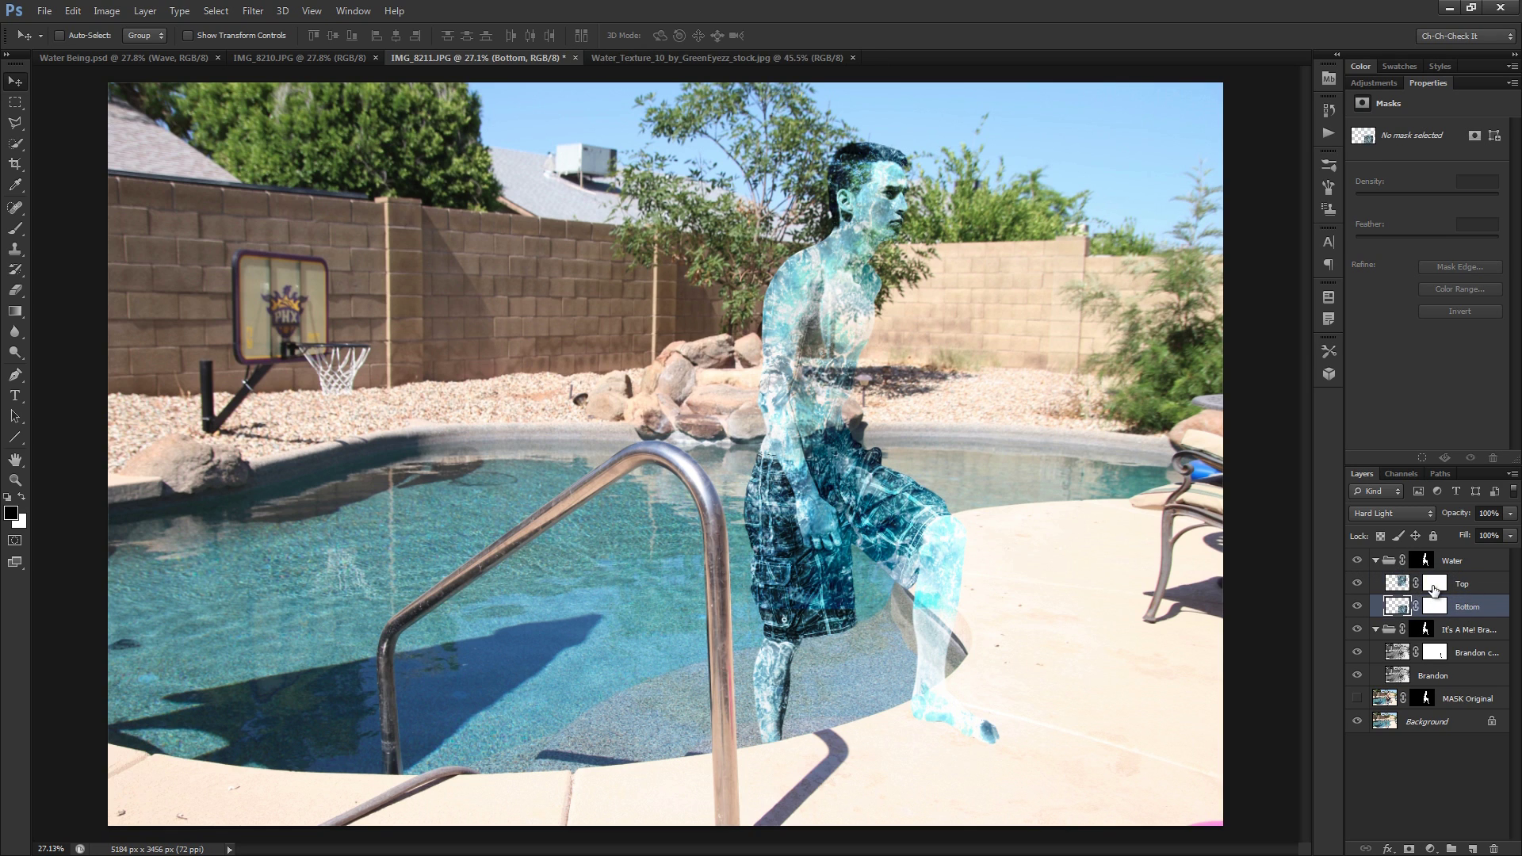
Paint black on the Top layer's mask with a 900 px brush to blend its lower edge across the shorts
{"action": "left_click", "coordinate": [1435, 584]}
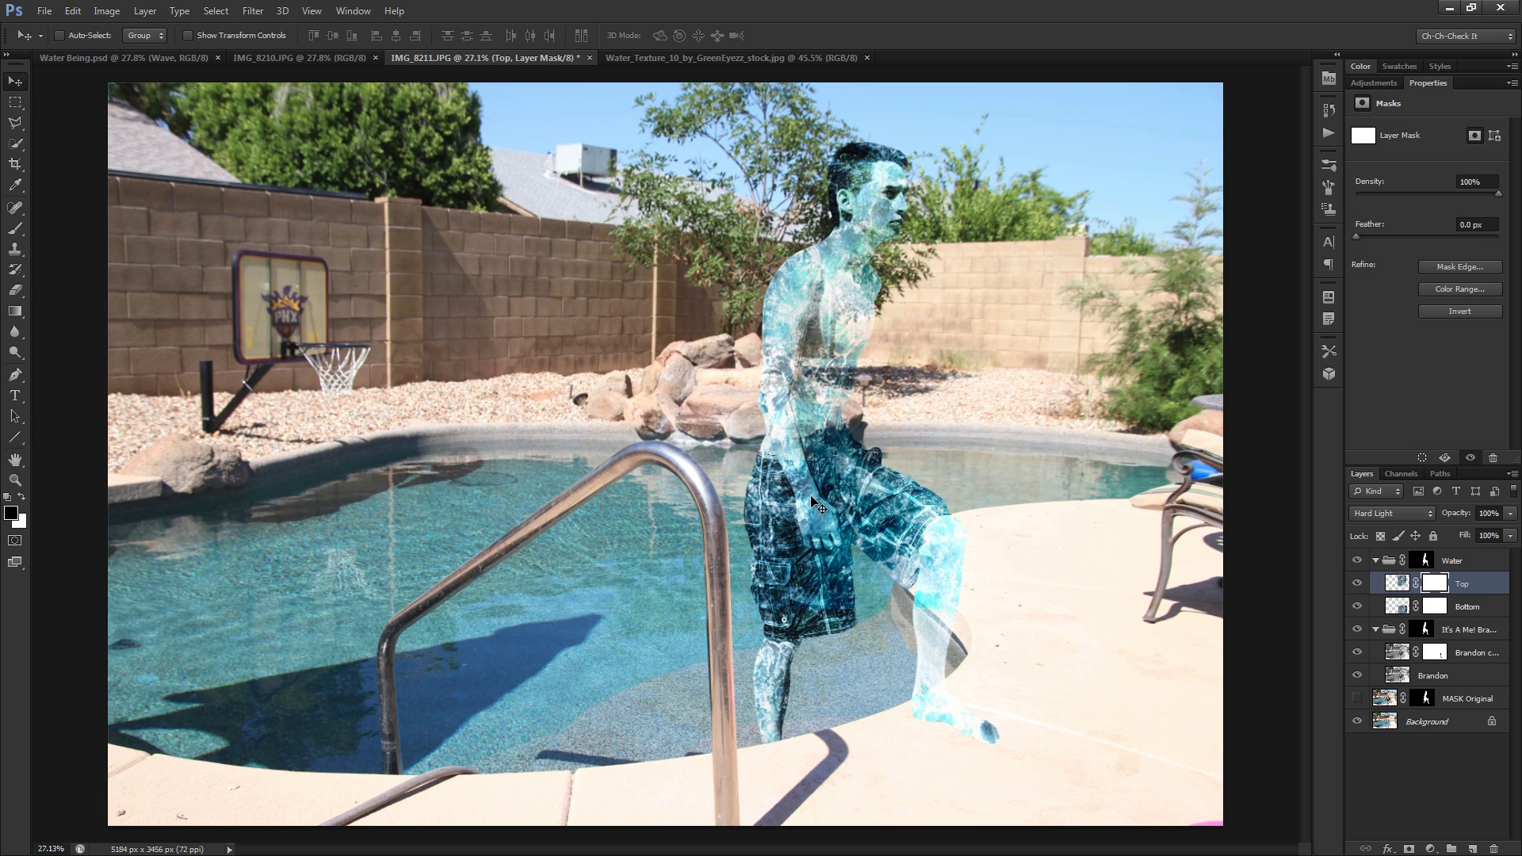
{"action": "key", "text": "b"}
{"action": "scroll", "coordinate": [801, 516], "scroll_direction": "down", "scroll_amount": 3}
{"action": "scroll", "coordinate": [781, 529], "scroll_direction": "up", "scroll_amount": 2}
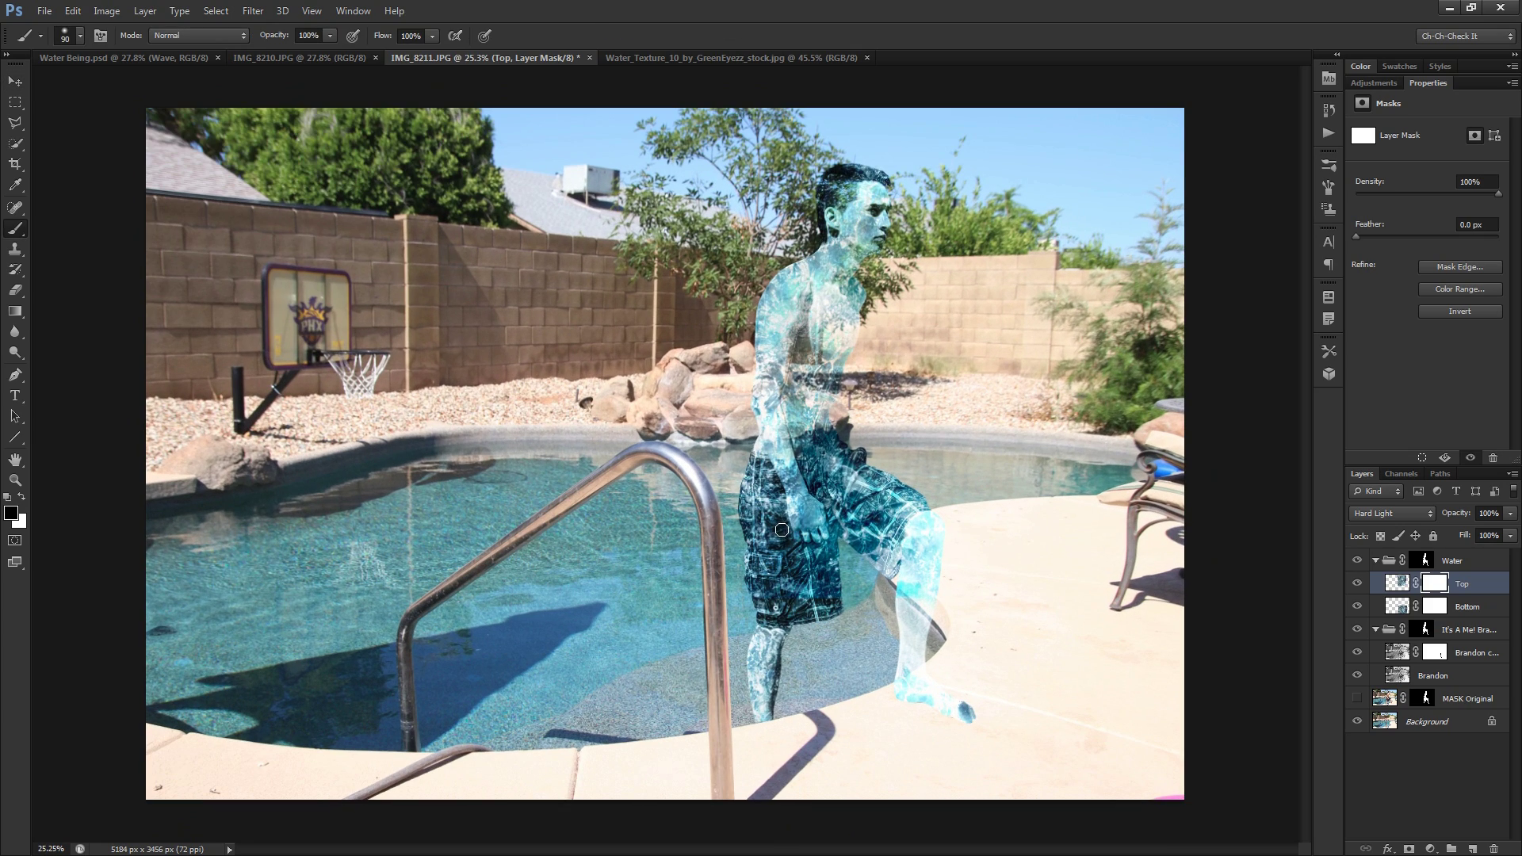
{"action": "key", "text": "]"}
{"action": "key", "text": "]"}
{"action": "key", "text": "]"}
{"action": "key", "text": "]"}
{"action": "key", "text": "]"}
{"action": "key", "text": "]"}
{"action": "key", "text": "]"}
{"action": "key", "text": "]"}
{"action": "key", "text": "]"}
{"action": "key", "text": "]"}
{"action": "key", "text": "]"}
{"action": "mouse_move", "coordinate": [961, 629]}
{"action": "left_mouse_down"}
{"action": "mouse_move", "coordinate": [888, 579]}
{"action": "mouse_move", "coordinate": [977, 574]}
{"action": "left_mouse_up"}
{"action": "scroll", "coordinate": [977, 573], "scroll_direction": "up", "scroll_amount": 2}
{"action": "key", "text": "]"}
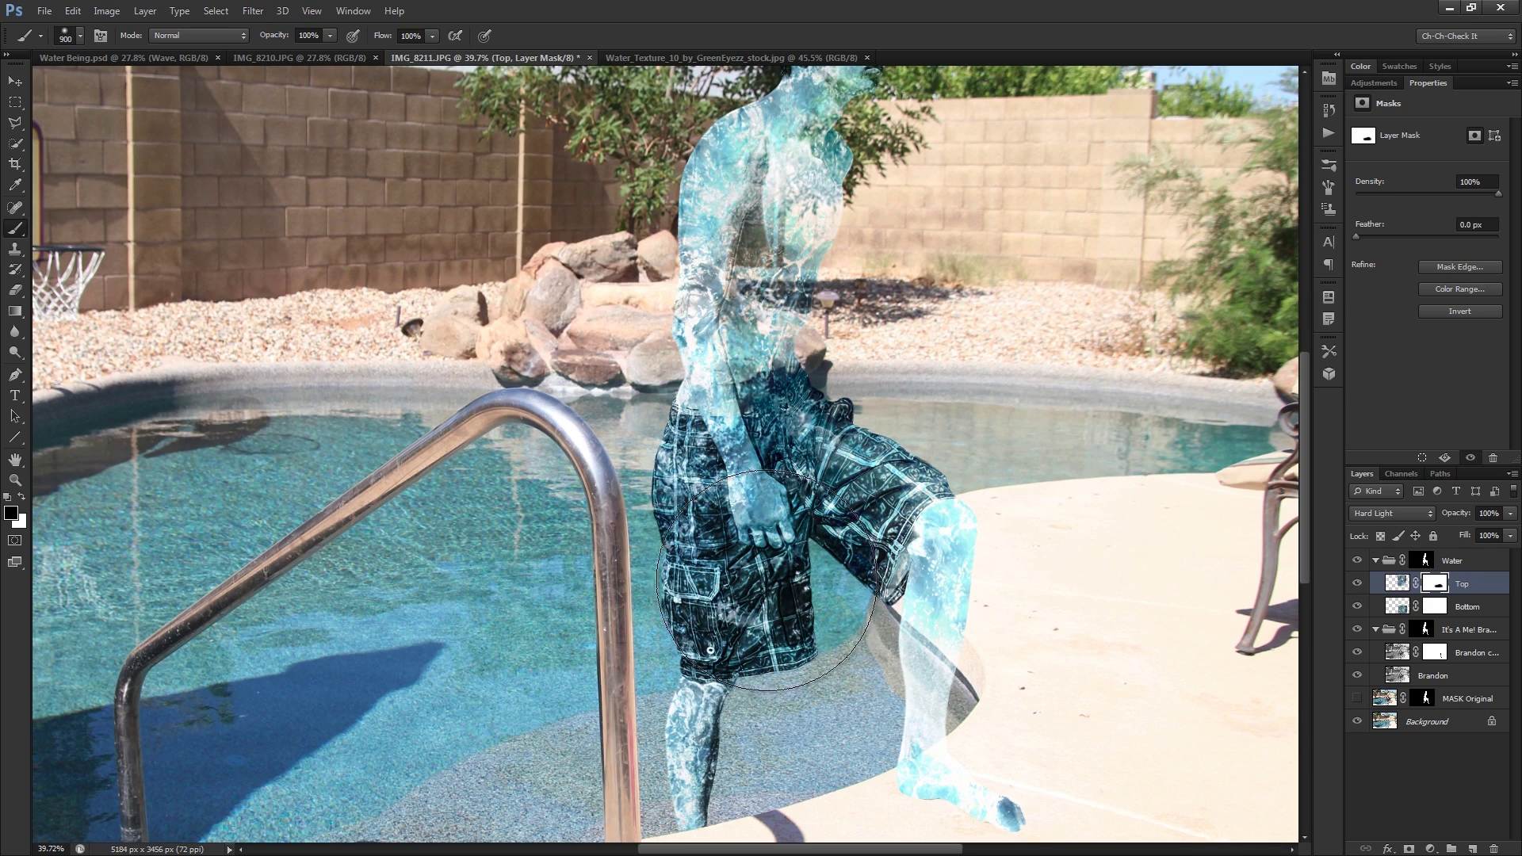
Reduce the brush to 500 px and hide more of the Top texture's lower edge over the shorts
{"action": "key", "text": "["}
{"action": "key", "text": "["}
{"action": "key", "text": "["}
{"action": "key", "text": "["}
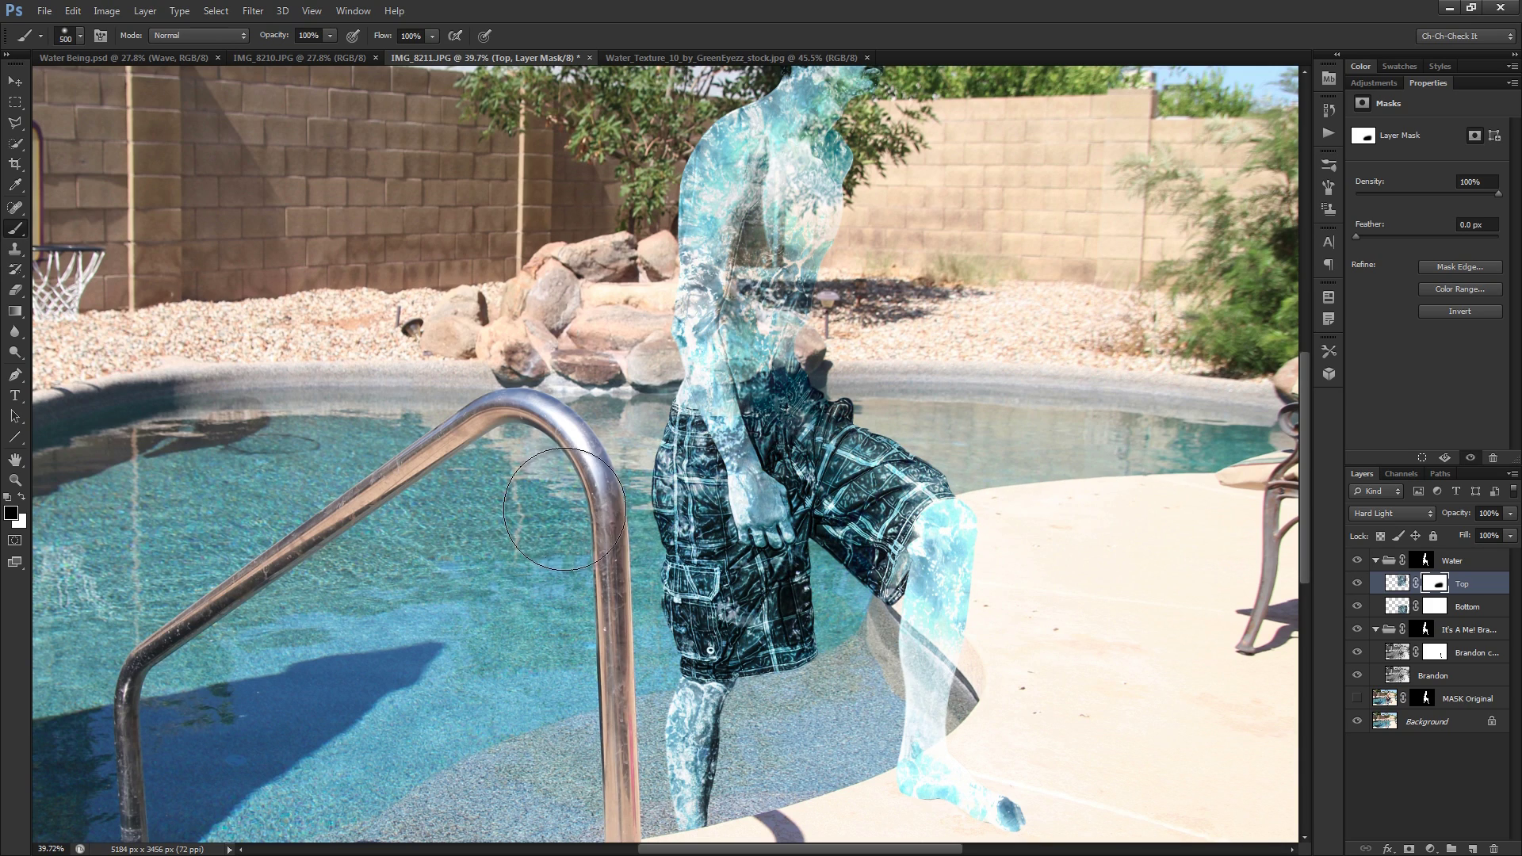
{"action": "scroll", "coordinate": [773, 468], "scroll_direction": "up", "scroll_amount": 2}
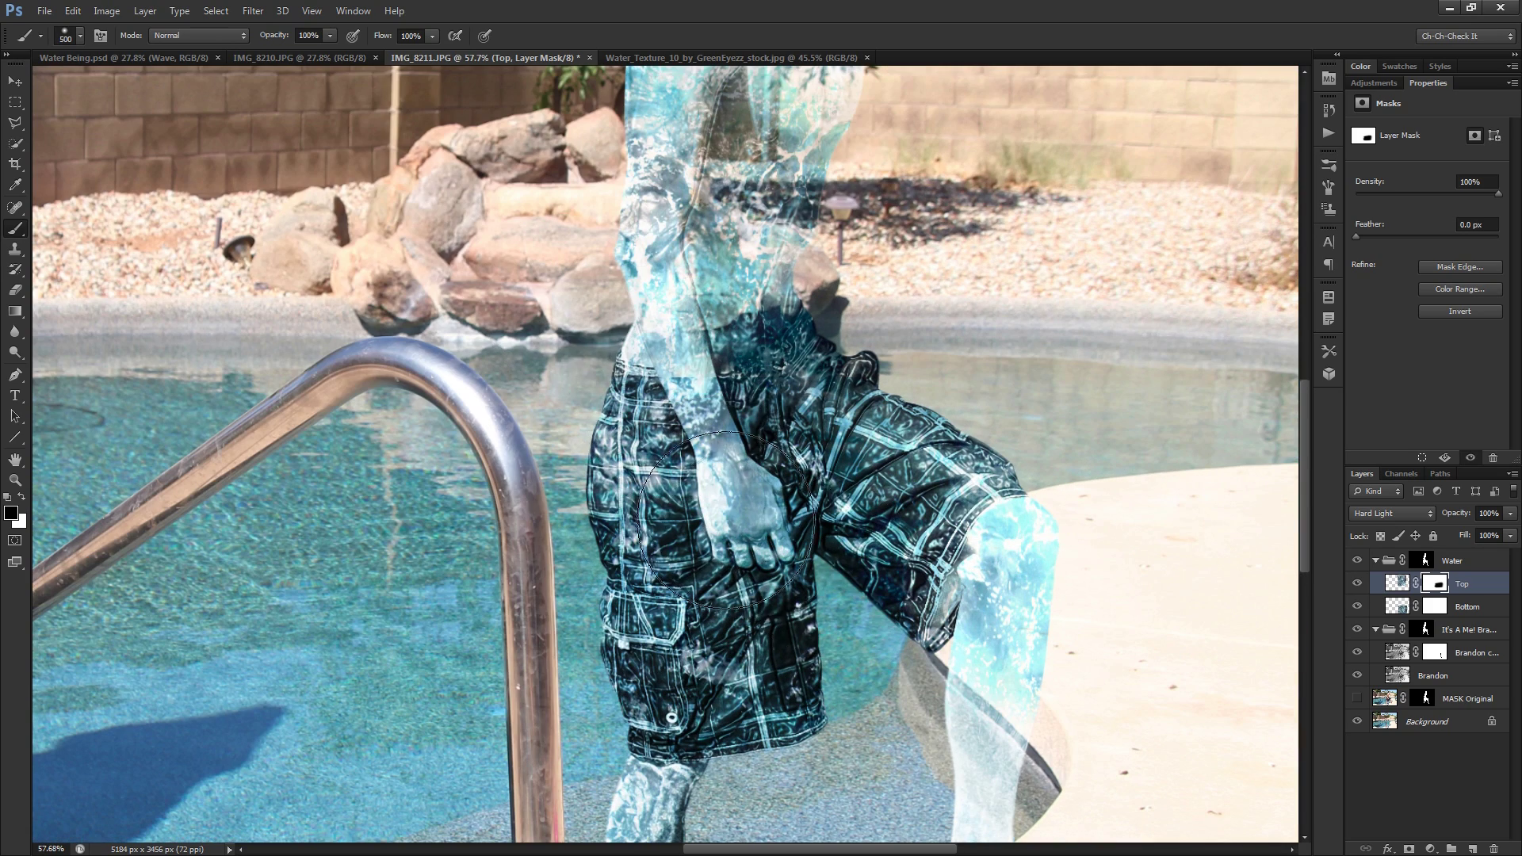
Paint black on the Bottom layer's mask to fade its upper edge around the man's waist
{"action": "left_click", "coordinate": [1438, 608]}
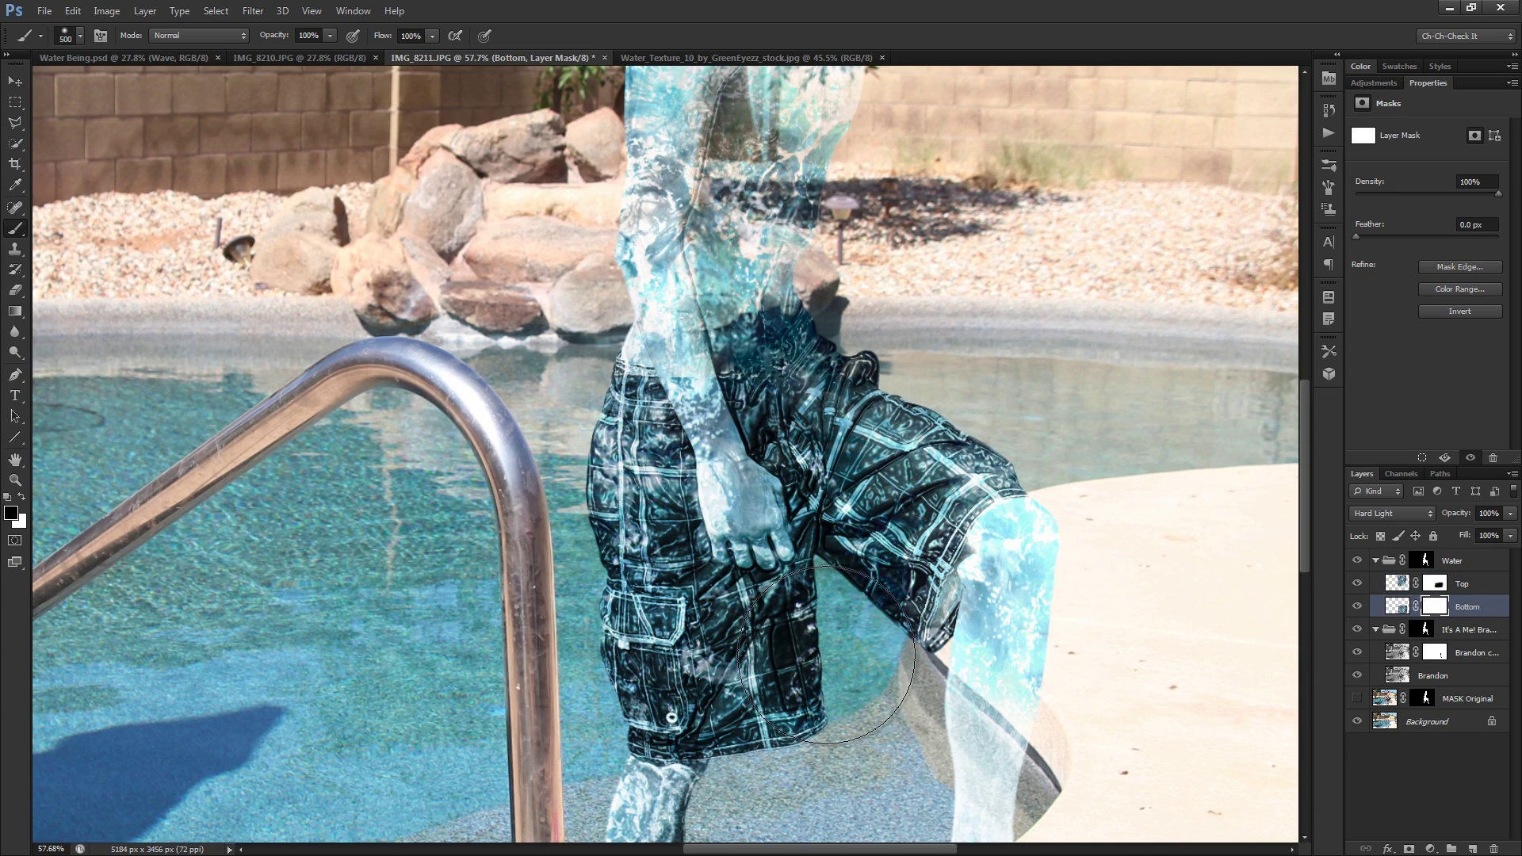
{"action": "scroll", "coordinate": [630, 373], "scroll_direction": "down", "scroll_amount": 3}
{"action": "mouse_move", "coordinate": [504, 248]}
{"action": "left_mouse_down"}
{"action": "mouse_move", "coordinate": [855, 239]}
{"action": "mouse_move", "coordinate": [579, 243]}
{"action": "mouse_move", "coordinate": [698, 243]}
{"action": "mouse_move", "coordinate": [766, 274]}
{"action": "mouse_move", "coordinate": [705, 291]}
{"action": "mouse_move", "coordinate": [806, 292]}
{"action": "left_mouse_up"}
{"action": "scroll", "coordinate": [806, 292], "scroll_direction": "up", "scroll_amount": 2}
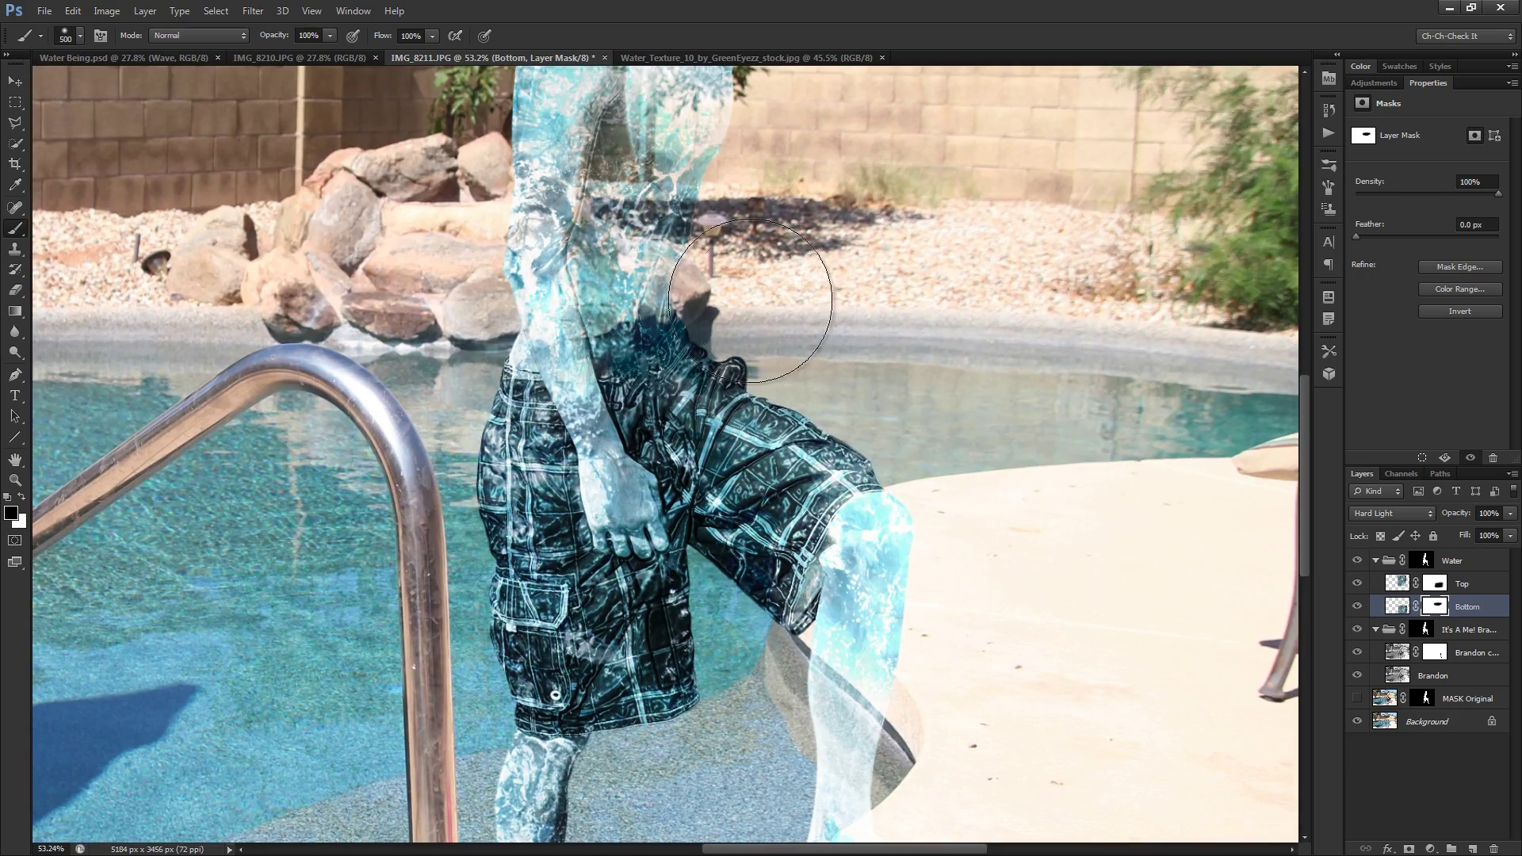
Inspect how the two water textures blend over the torso, shorts and legs
{"action": "scroll", "coordinate": [918, 492], "scroll_direction": "up", "scroll_amount": 3}
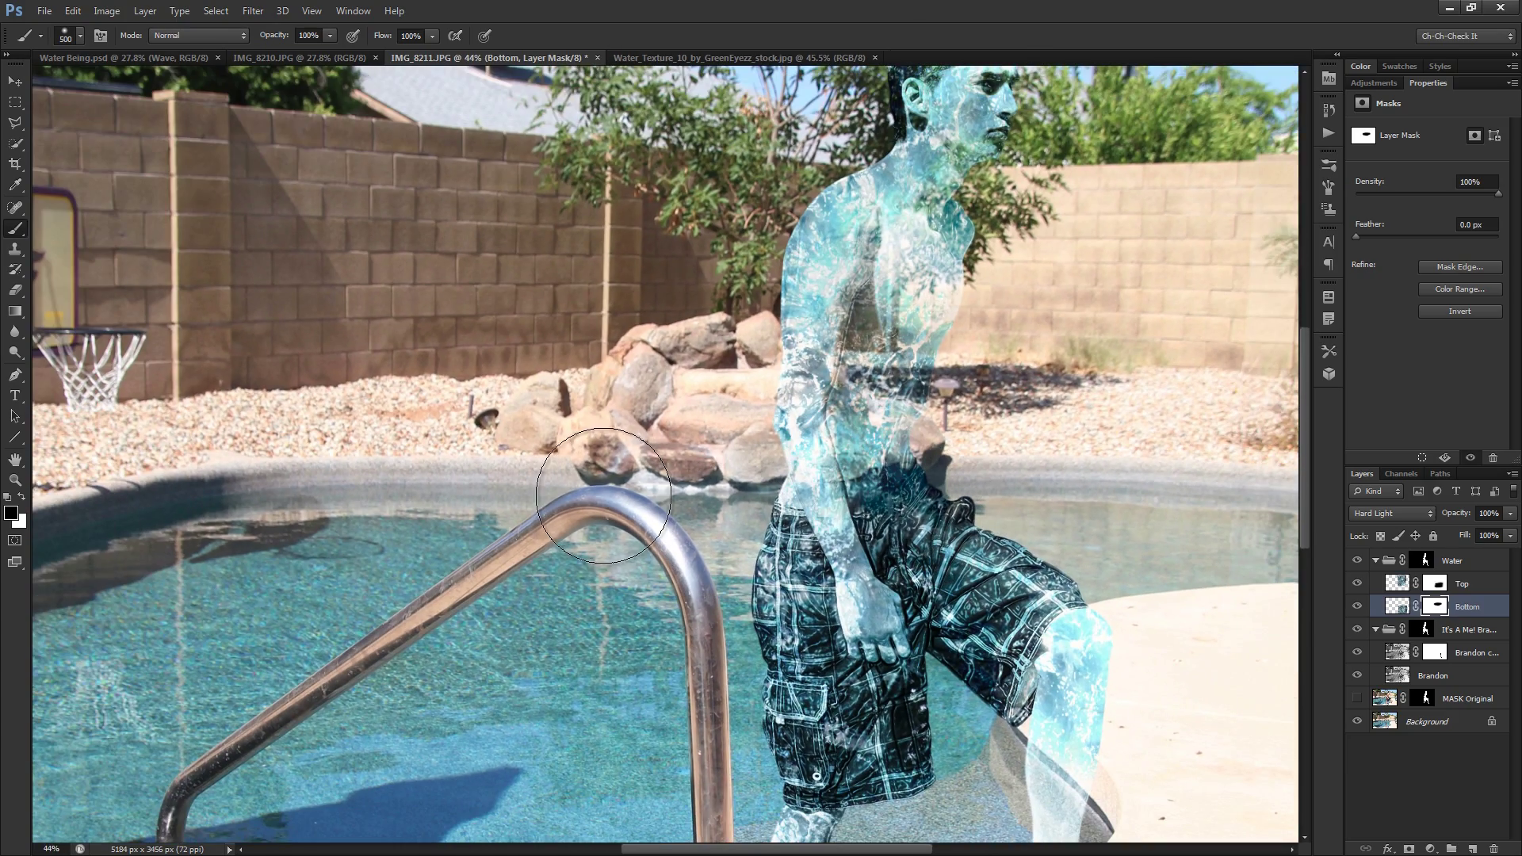
{"action": "scroll", "coordinate": [972, 417], "scroll_direction": "down", "scroll_amount": 3}
{"action": "scroll", "coordinate": [971, 417], "scroll_direction": "down", "scroll_amount": 2}
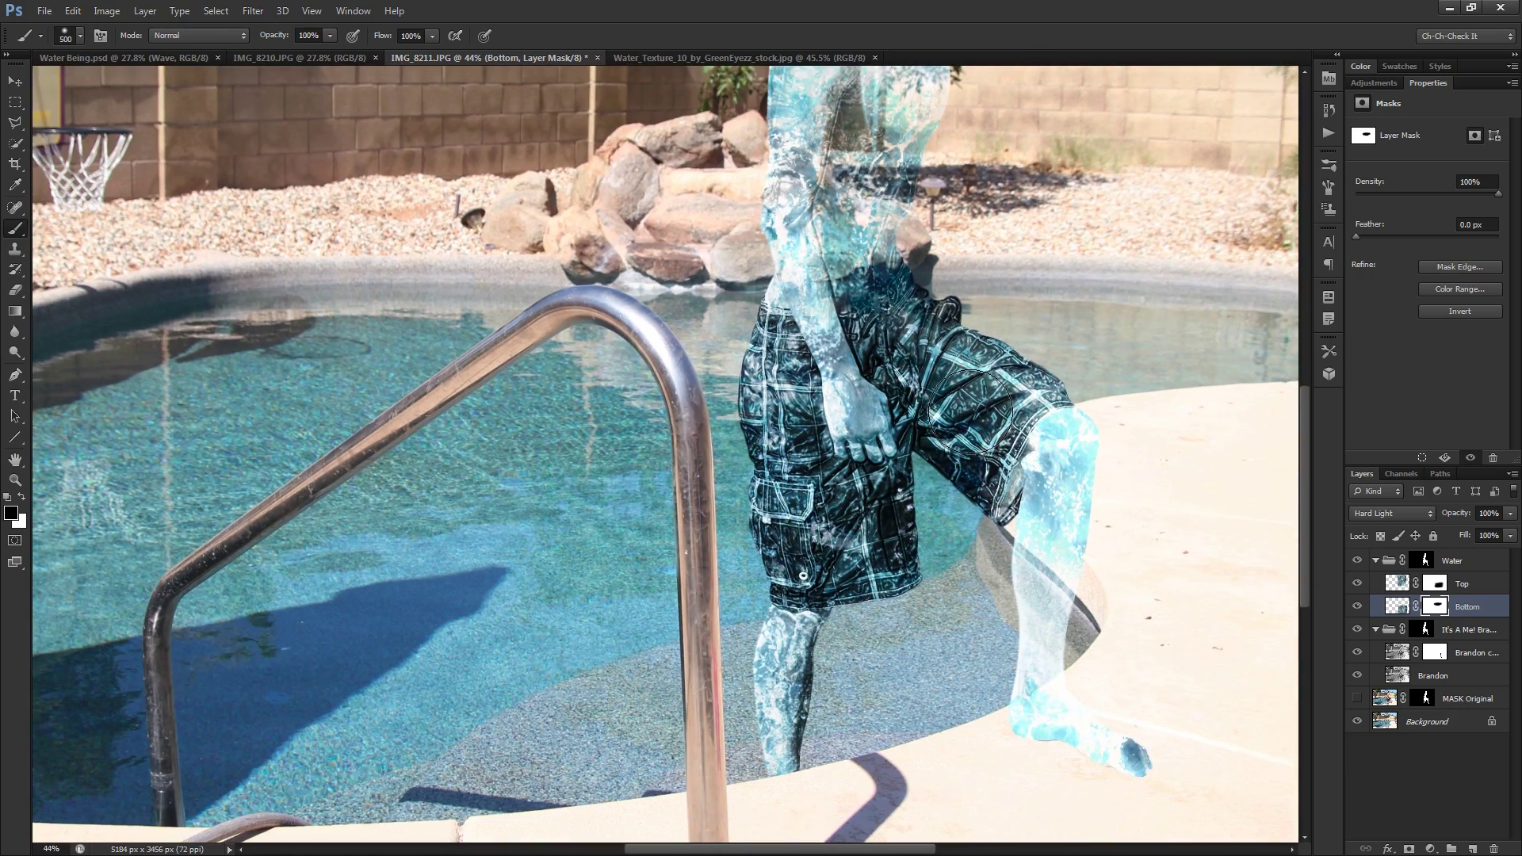
{"action": "scroll", "coordinate": [1013, 544], "scroll_direction": "down", "scroll_amount": 3}
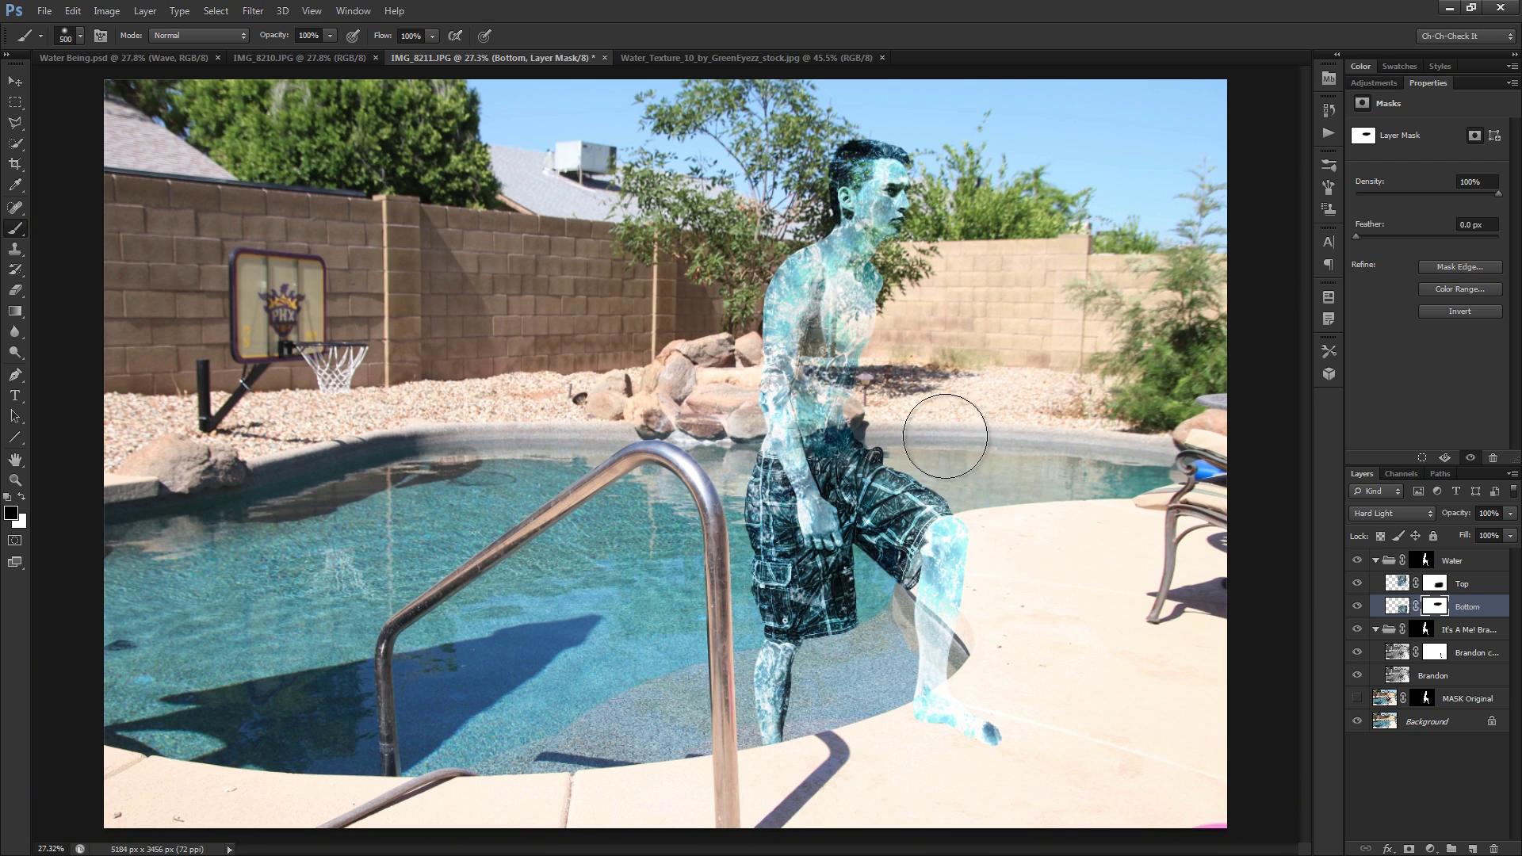
{"action": "scroll", "coordinate": [942, 430], "scroll_direction": "up", "scroll_amount": 1}
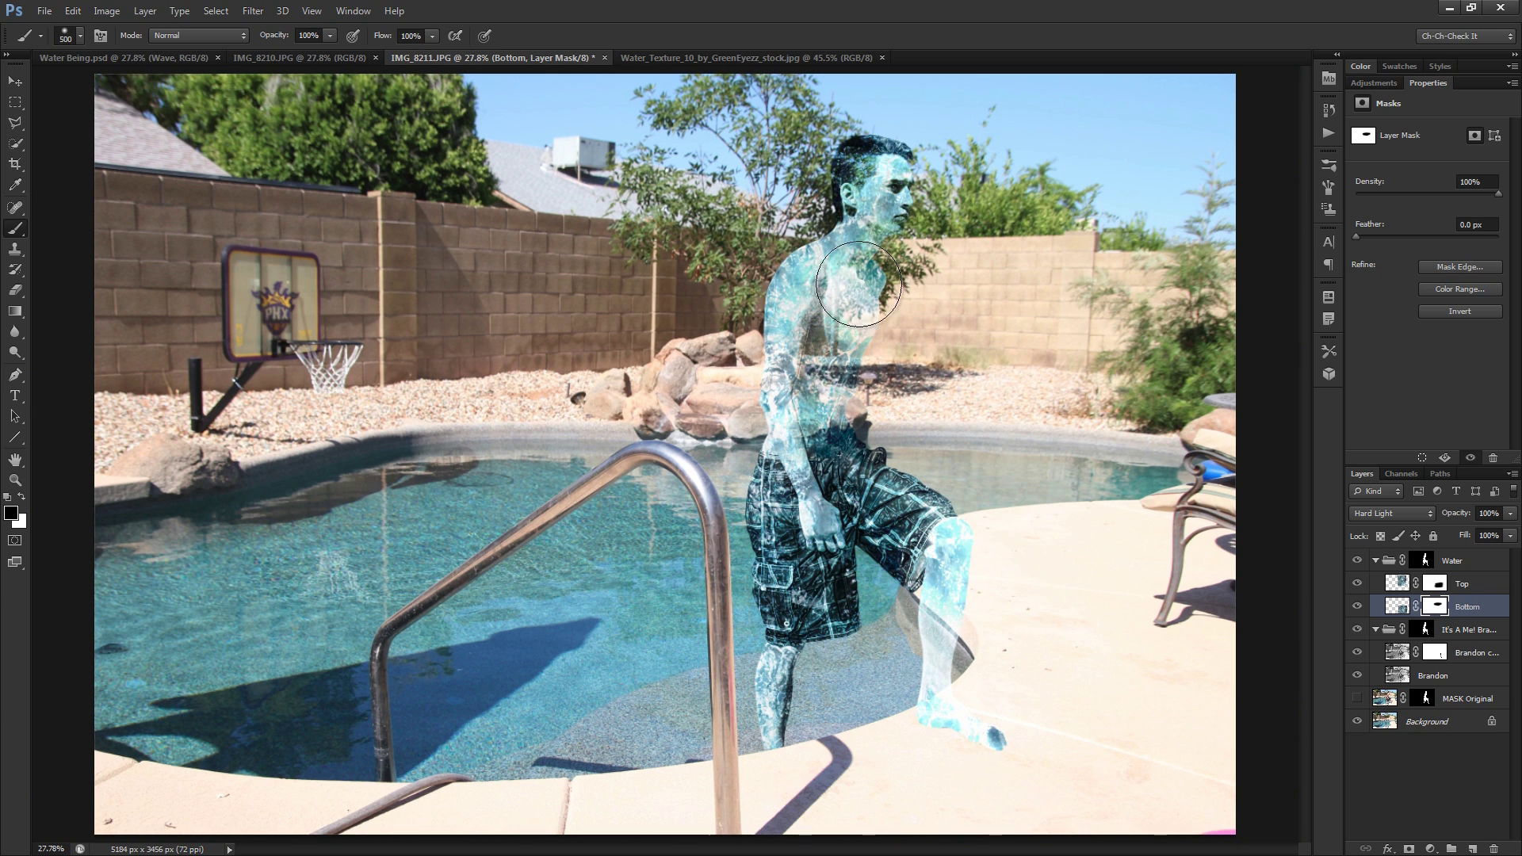
{"action": "scroll", "coordinate": [902, 590], "scroll_direction": "up", "scroll_amount": 3}
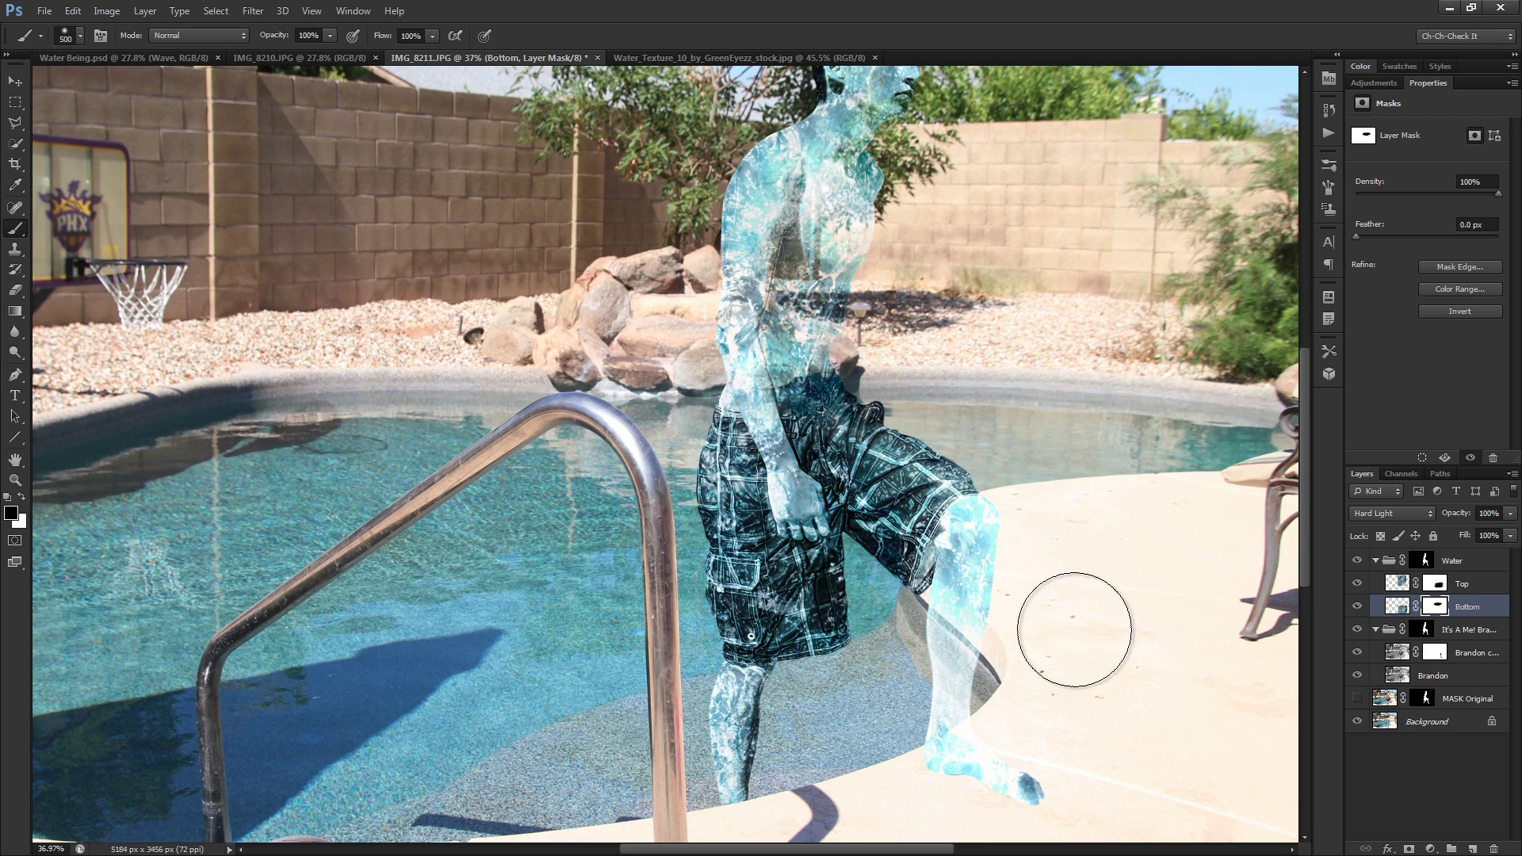
{"action": "scroll", "coordinate": [872, 317], "scroll_direction": "up", "scroll_amount": 3}
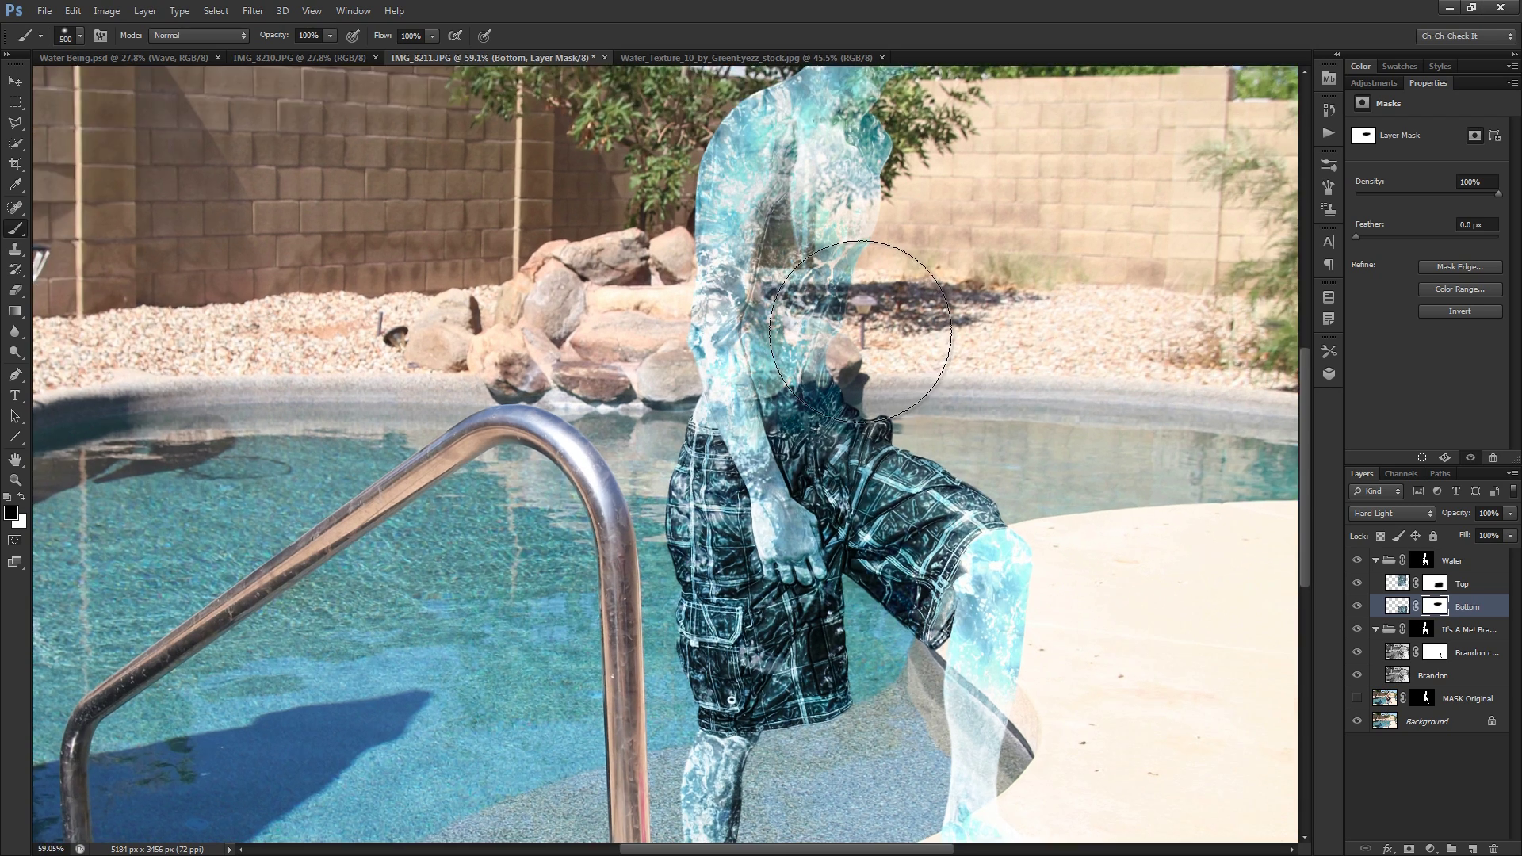
Fade the Top texture along the front edge of the chest and stomach by masking with a 150 px brush
{"action": "left_click", "coordinate": [1436, 585]}
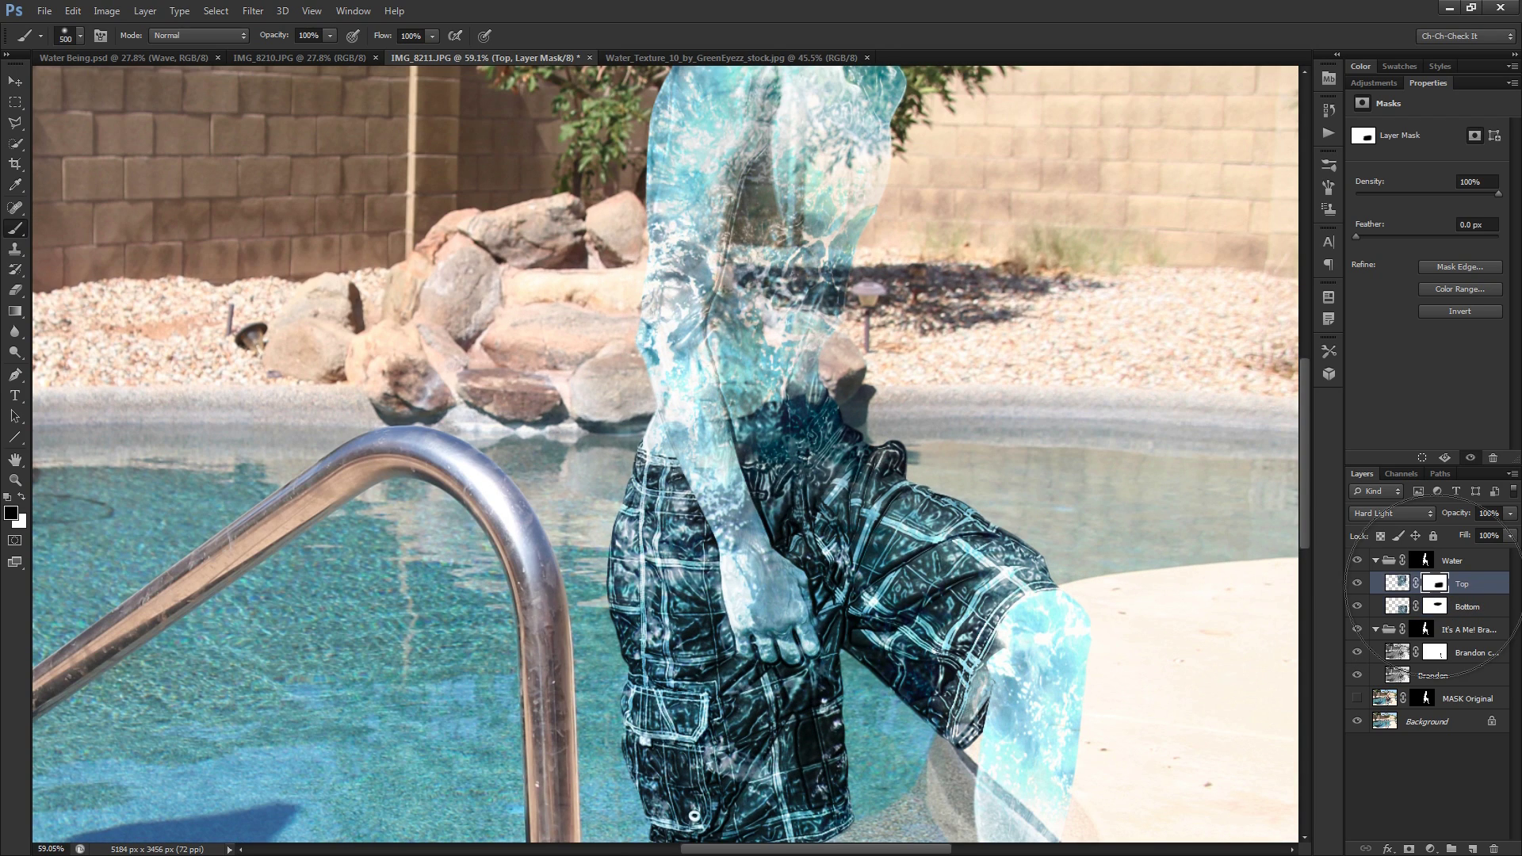
{"action": "key", "text": "["}
{"action": "key", "text": "bracketleft"}
{"action": "key", "text": "bracketleft"}
{"action": "key", "text": "bracketleft"}
{"action": "key", "text": "bracketleft"}
{"action": "key", "text": "bracketleft"}
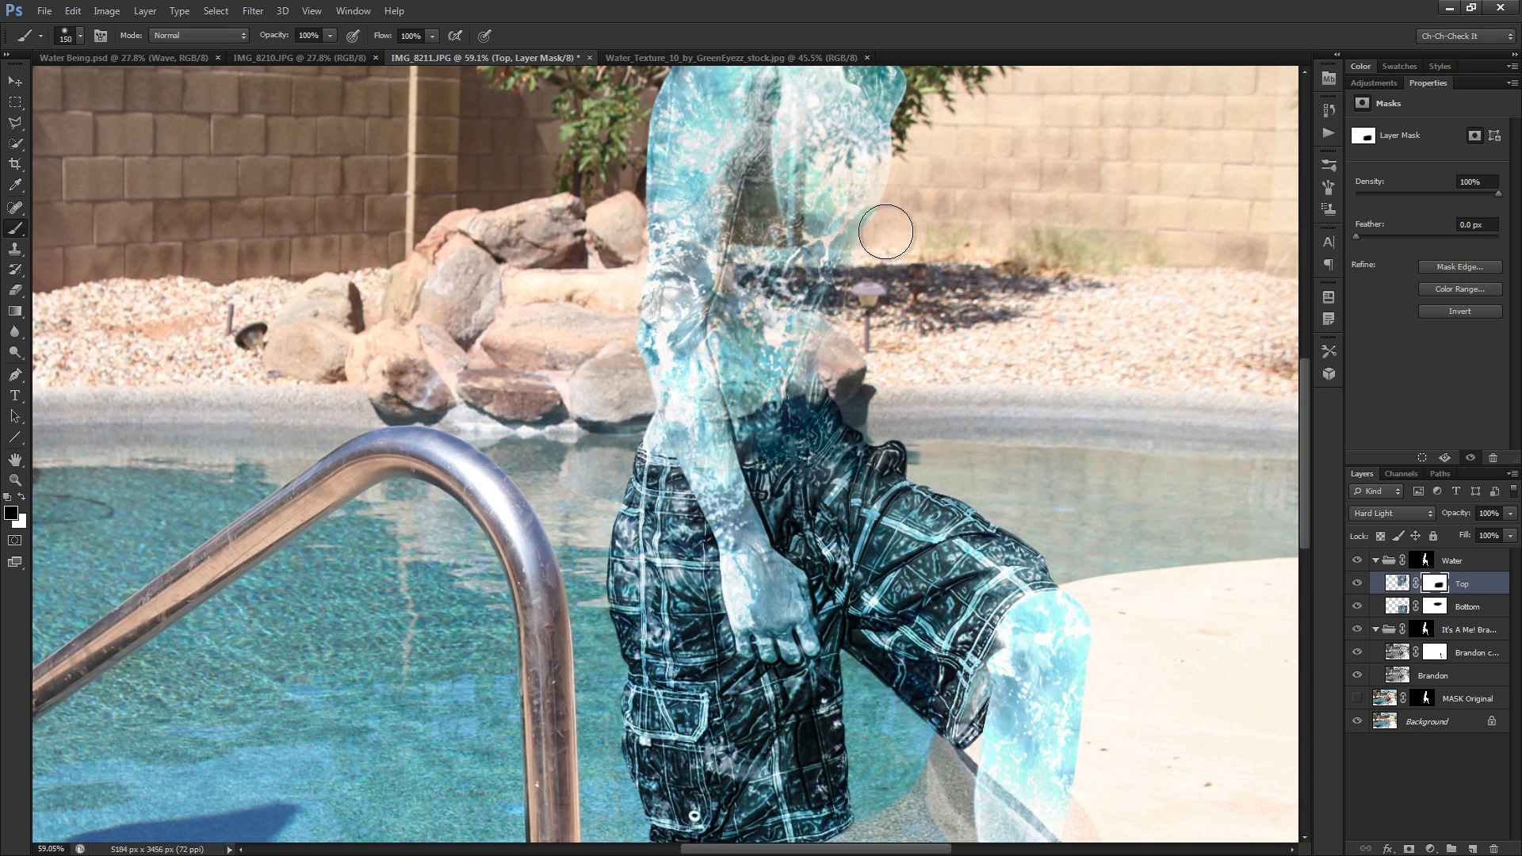
{"action": "scroll", "coordinate": [935, 453], "scroll_direction": "up", "scroll_amount": 1}
{"action": "scroll", "coordinate": [934, 453], "scroll_direction": "up", "scroll_amount": 5}
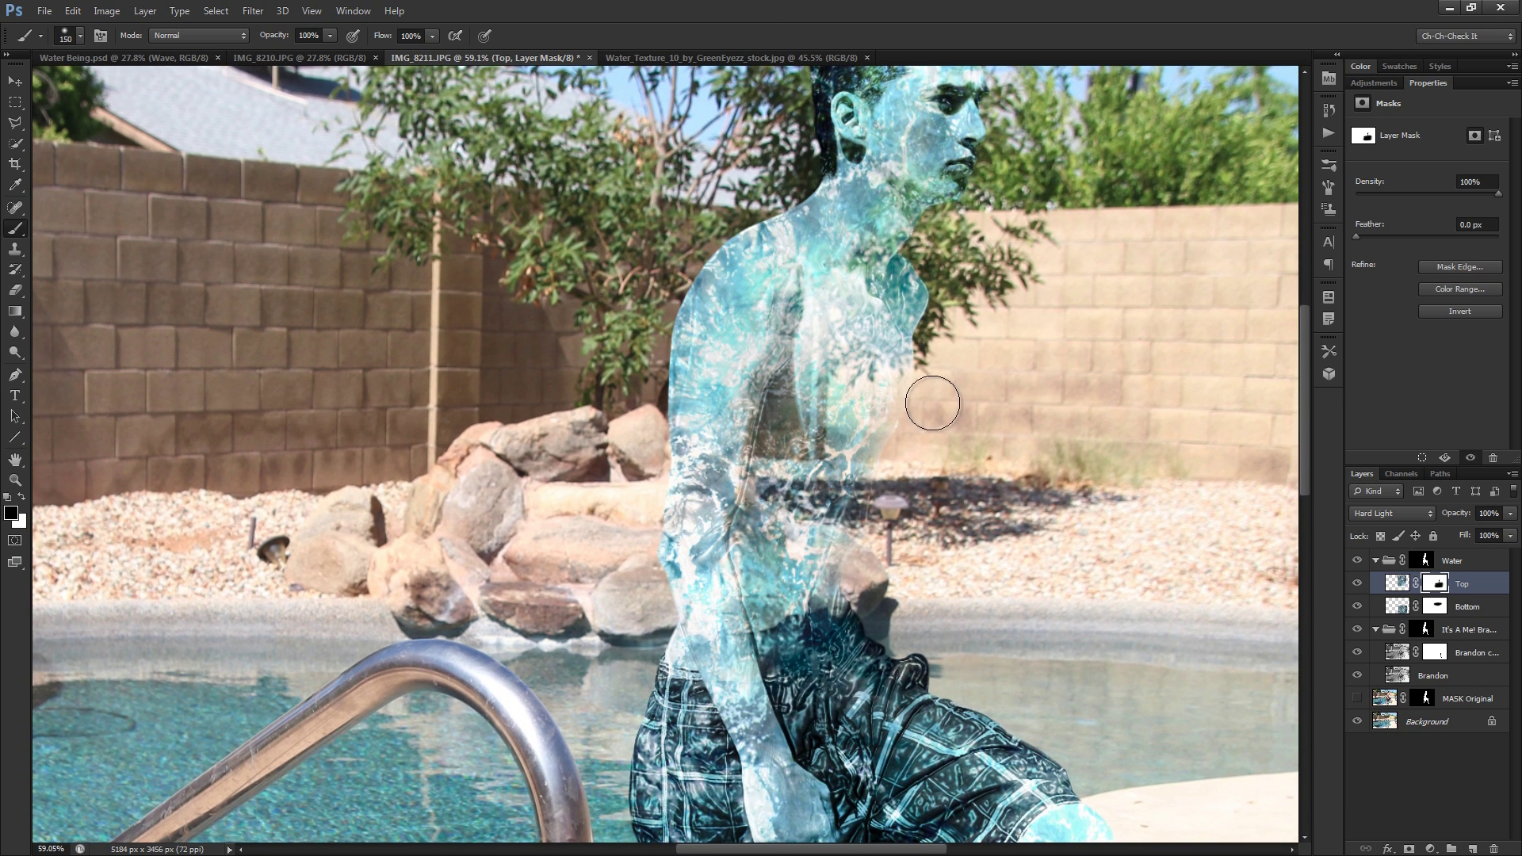
Mask the Top texture softly along the head, the shoulder and the back of the arm
{"action": "scroll", "coordinate": [957, 214], "scroll_direction": "up", "scroll_amount": 4}
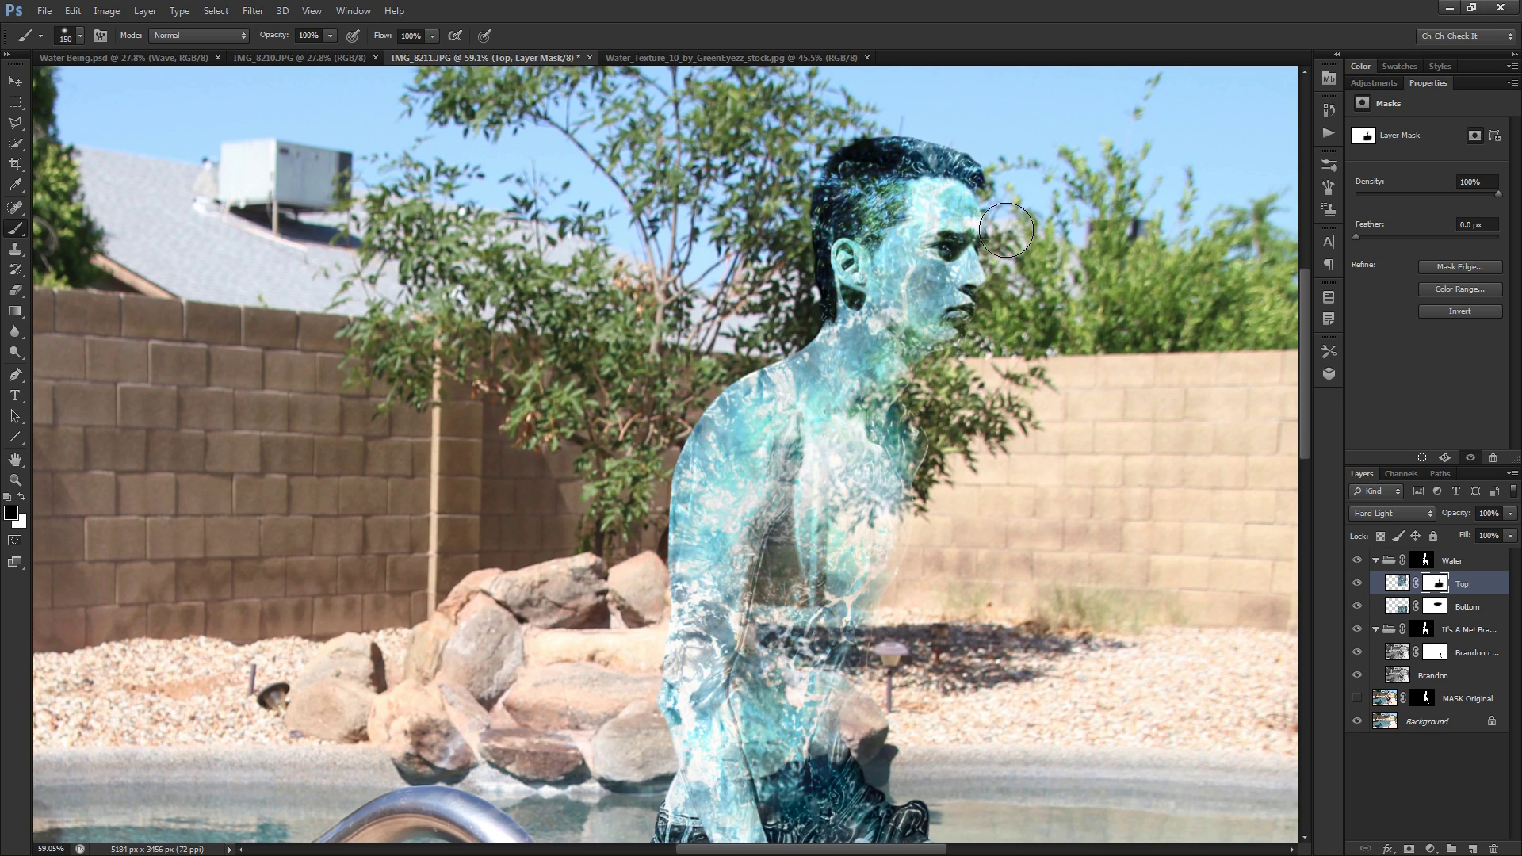
{"action": "mouse_move", "coordinate": [975, 143]}
{"action": "left_mouse_down"}
{"action": "mouse_move", "coordinate": [925, 140]}
{"action": "mouse_move", "coordinate": [860, 176]}
{"action": "mouse_move", "coordinate": [877, 178]}
{"action": "mouse_move", "coordinate": [866, 204]}
{"action": "mouse_move", "coordinate": [823, 193]}
{"action": "mouse_move", "coordinate": [791, 220]}
{"action": "left_mouse_up"}
{"action": "mouse_move", "coordinate": [793, 296]}
{"action": "left_mouse_down"}
{"action": "mouse_move", "coordinate": [810, 349]}
{"action": "mouse_move", "coordinate": [749, 364]}
{"action": "mouse_move", "coordinate": [694, 424]}
{"action": "mouse_move", "coordinate": [647, 523]}
{"action": "mouse_move", "coordinate": [776, 305]}
{"action": "left_mouse_up"}
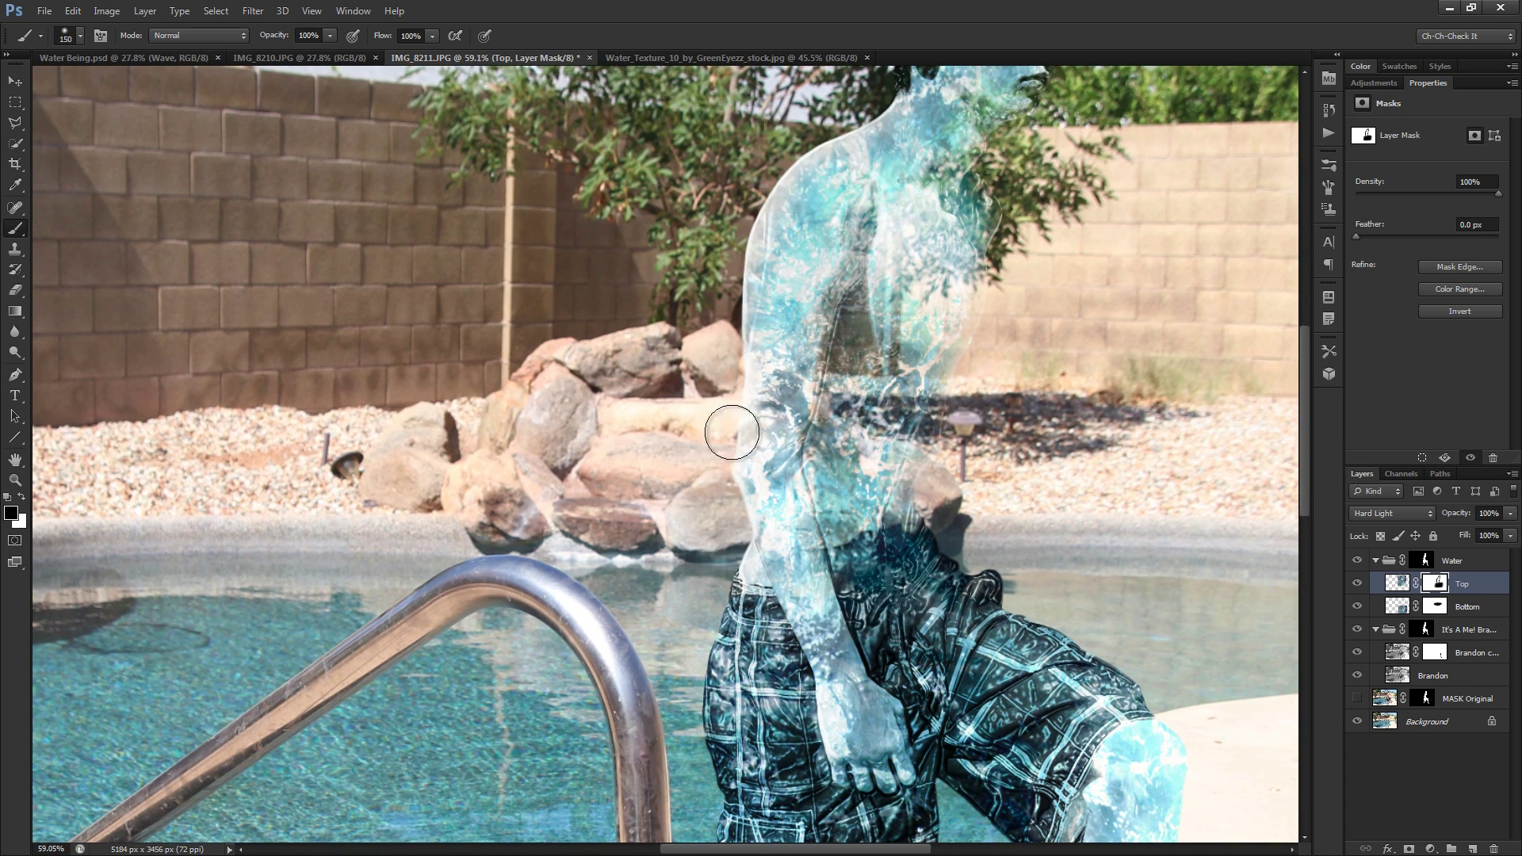
{"action": "scroll", "coordinate": [728, 517], "scroll_direction": "down", "scroll_amount": 2}
{"action": "scroll", "coordinate": [728, 517], "scroll_direction": "down", "scroll_amount": 2}
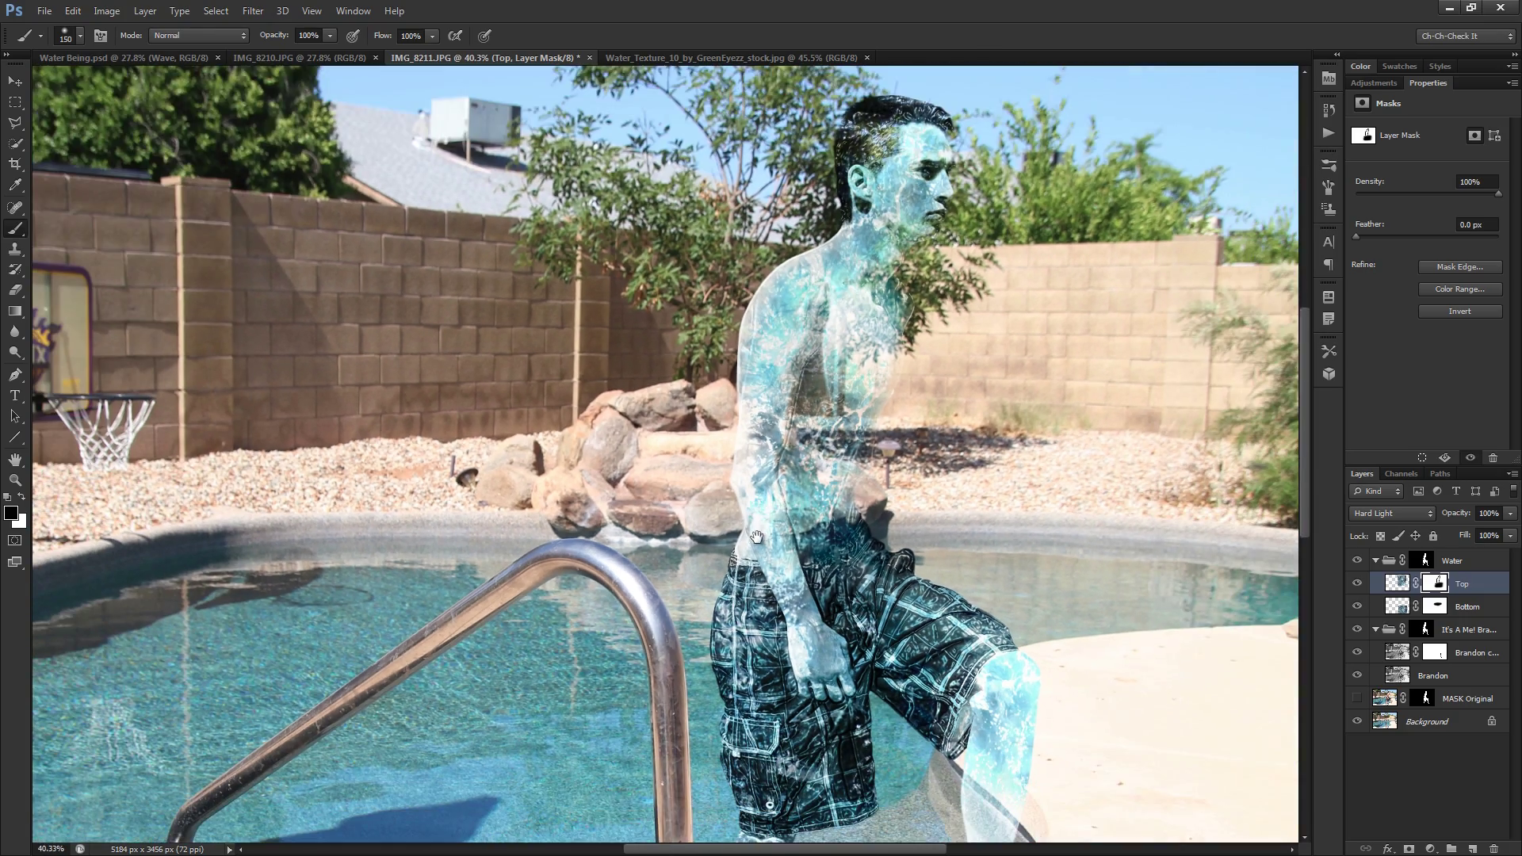
Paint black on the Bottom layer's mask along the edge of the standing leg in the pool
{"action": "left_click_drag", "start_coordinate": [759, 576], "coordinate": [763, 470]}
{"action": "left_click", "coordinate": [1436, 607]}
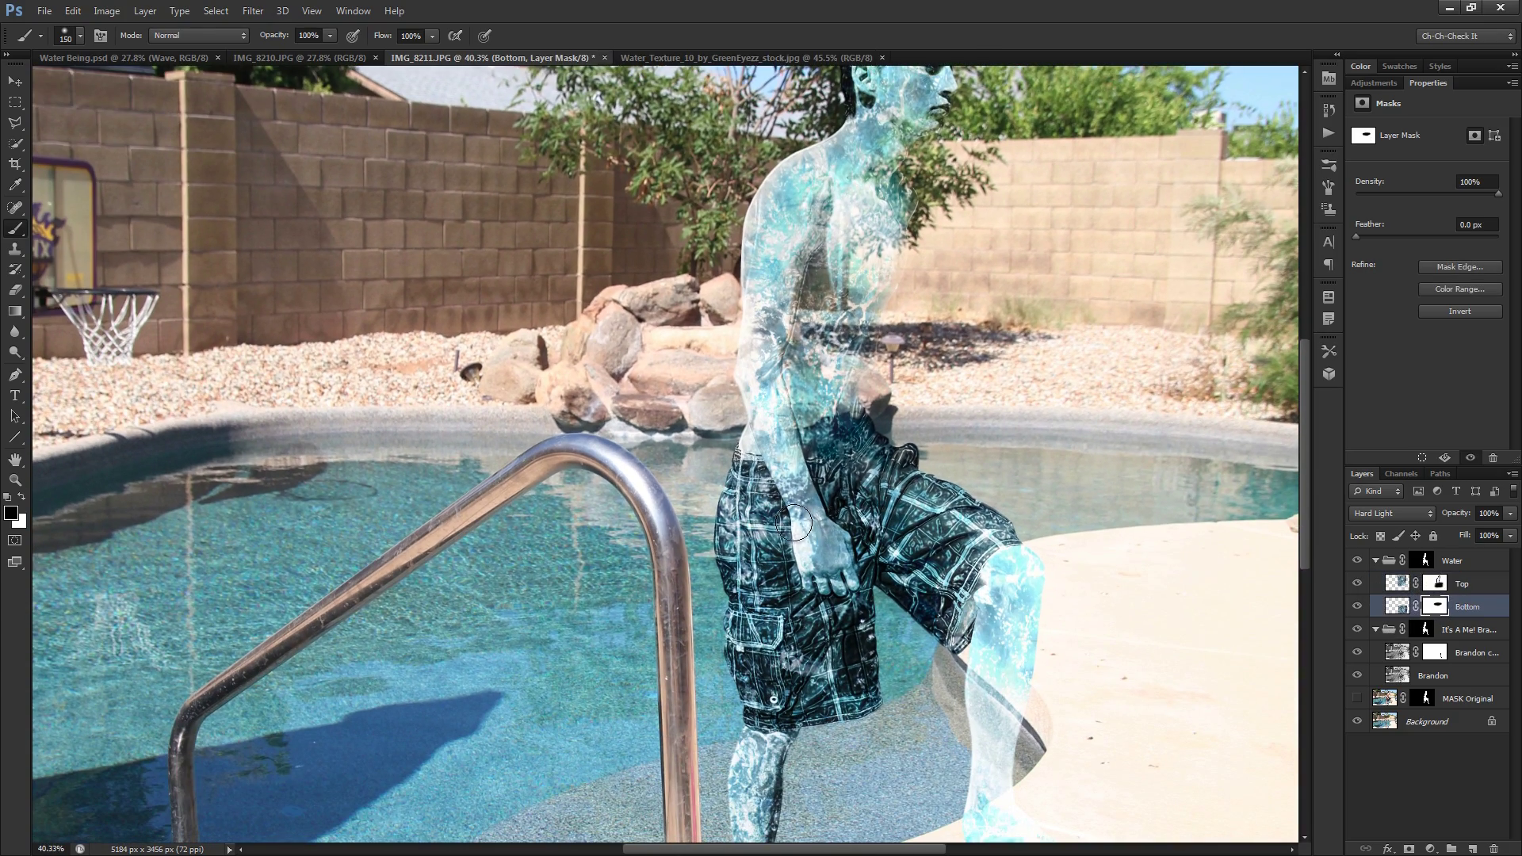
{"action": "scroll", "coordinate": [668, 507], "scroll_direction": "up", "scroll_amount": 4}
{"action": "left_click_drag", "start_coordinate": [665, 465], "coordinate": [679, 446]}
{"action": "scroll", "coordinate": [678, 446], "scroll_direction": "down", "scroll_amount": 10}
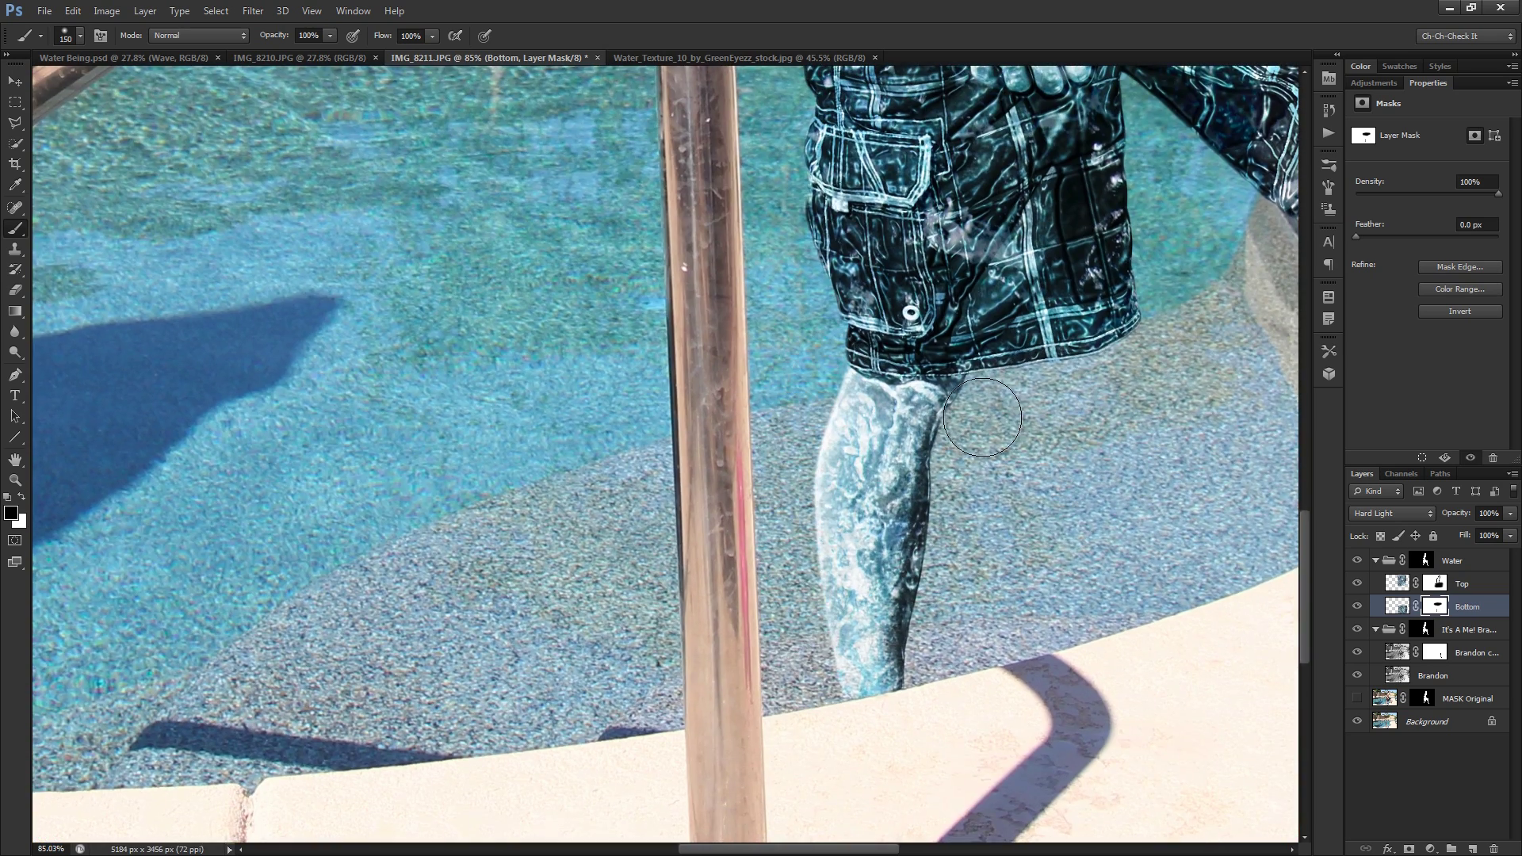
{"action": "left_click_drag", "start_coordinate": [964, 396], "coordinate": [948, 480]}
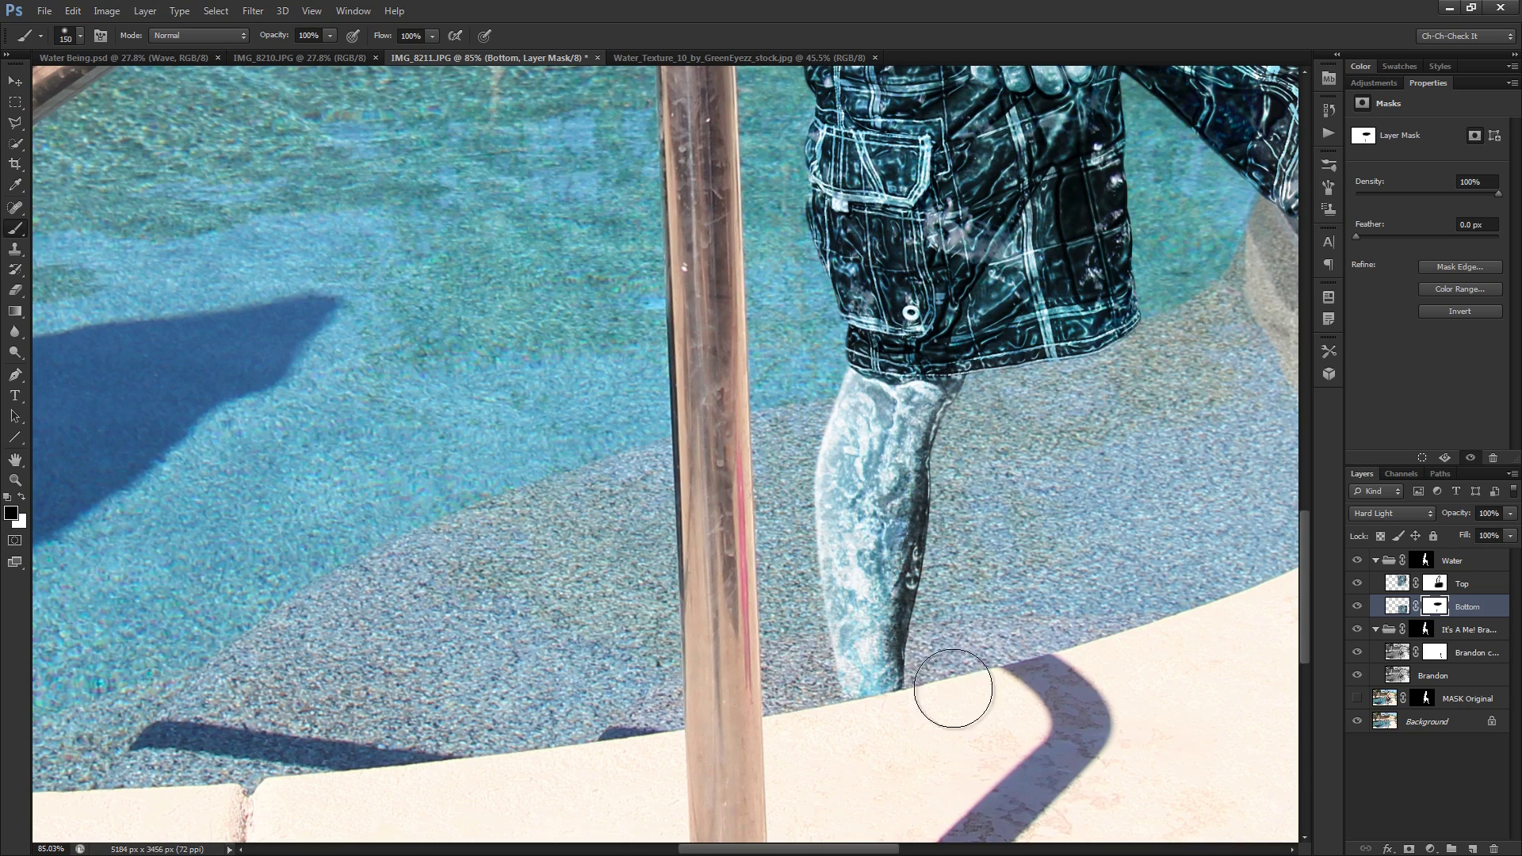
Fade the Bottom texture along the front edge of the raised knee and shin
{"action": "left_click_drag", "start_coordinate": [1107, 533], "coordinate": [749, 595]}
{"action": "left_click_drag", "start_coordinate": [829, 488], "coordinate": [662, 635]}
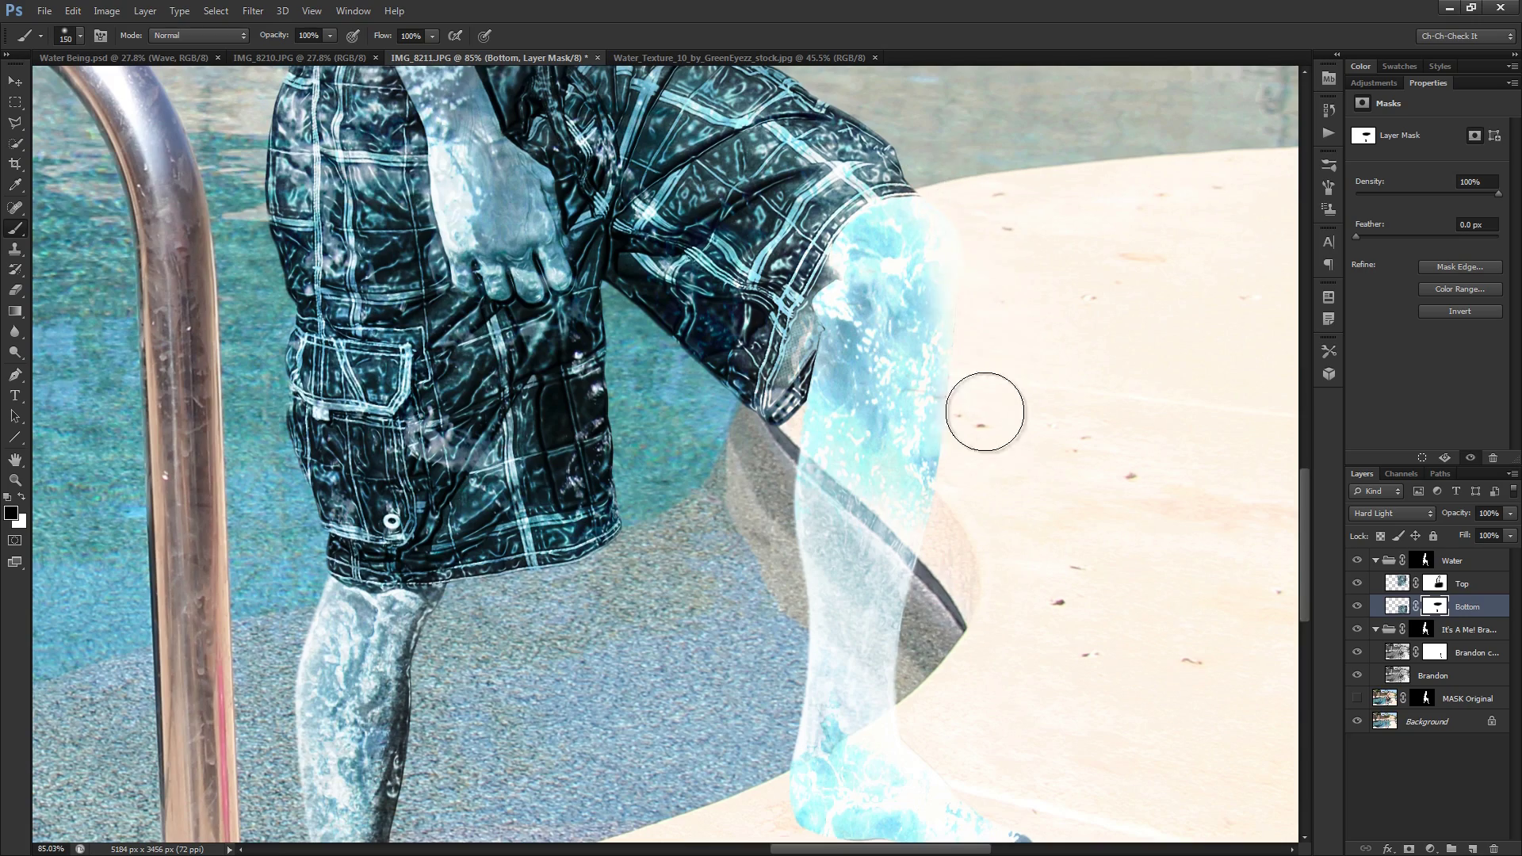
{"action": "left_click_drag", "start_coordinate": [968, 587], "coordinate": [962, 350]}
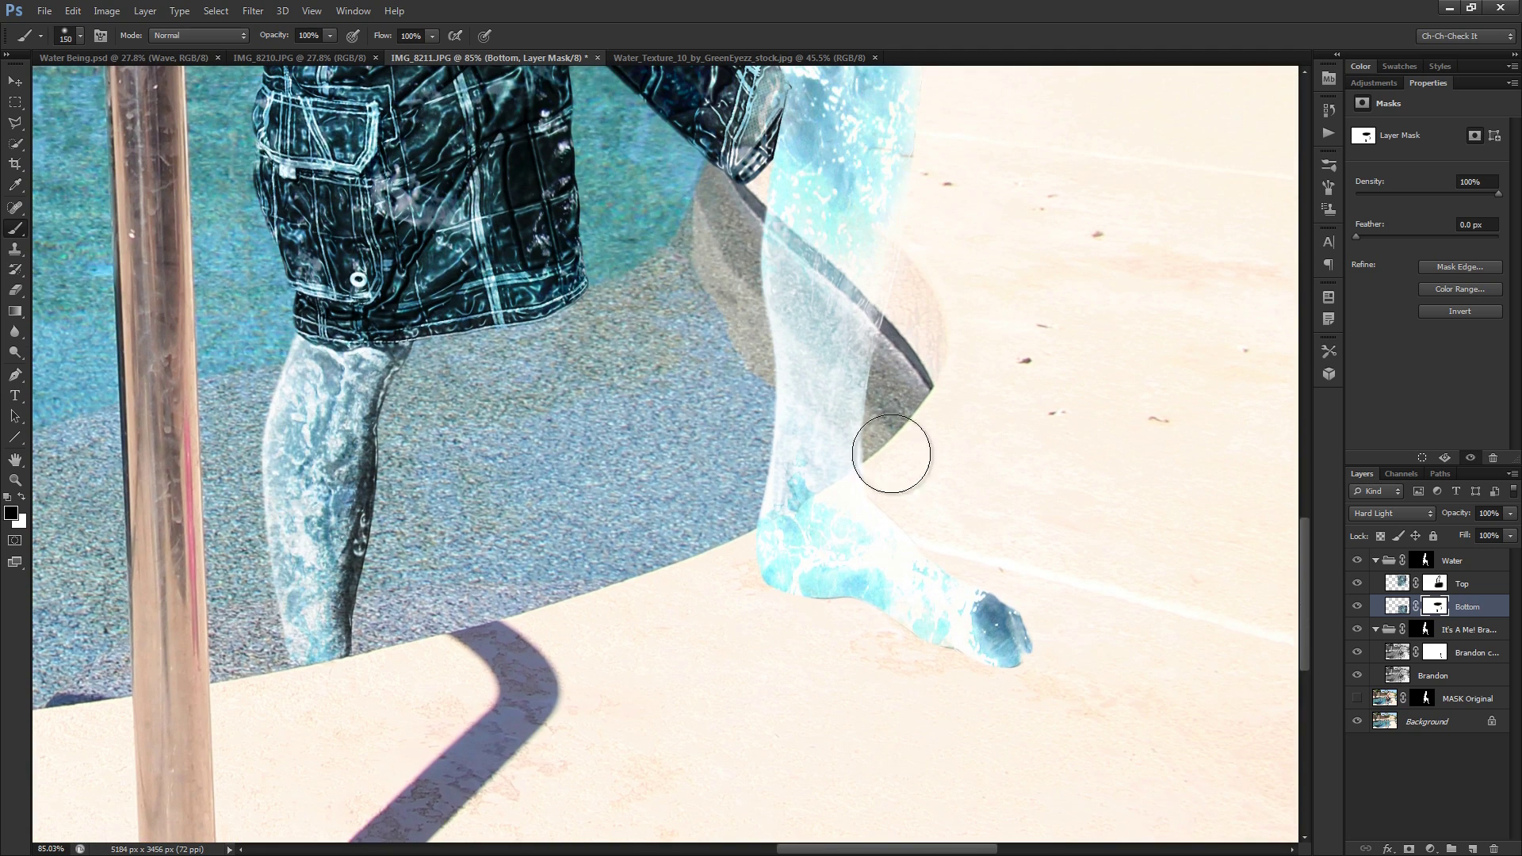
Fade the Bottom texture around the toes, sole and heel of the foot on the deck
{"action": "mouse_move", "coordinate": [994, 563]}
{"action": "left_mouse_down"}
{"action": "mouse_move", "coordinate": [1084, 685]}
{"action": "mouse_move", "coordinate": [914, 666]}
{"action": "left_mouse_up"}
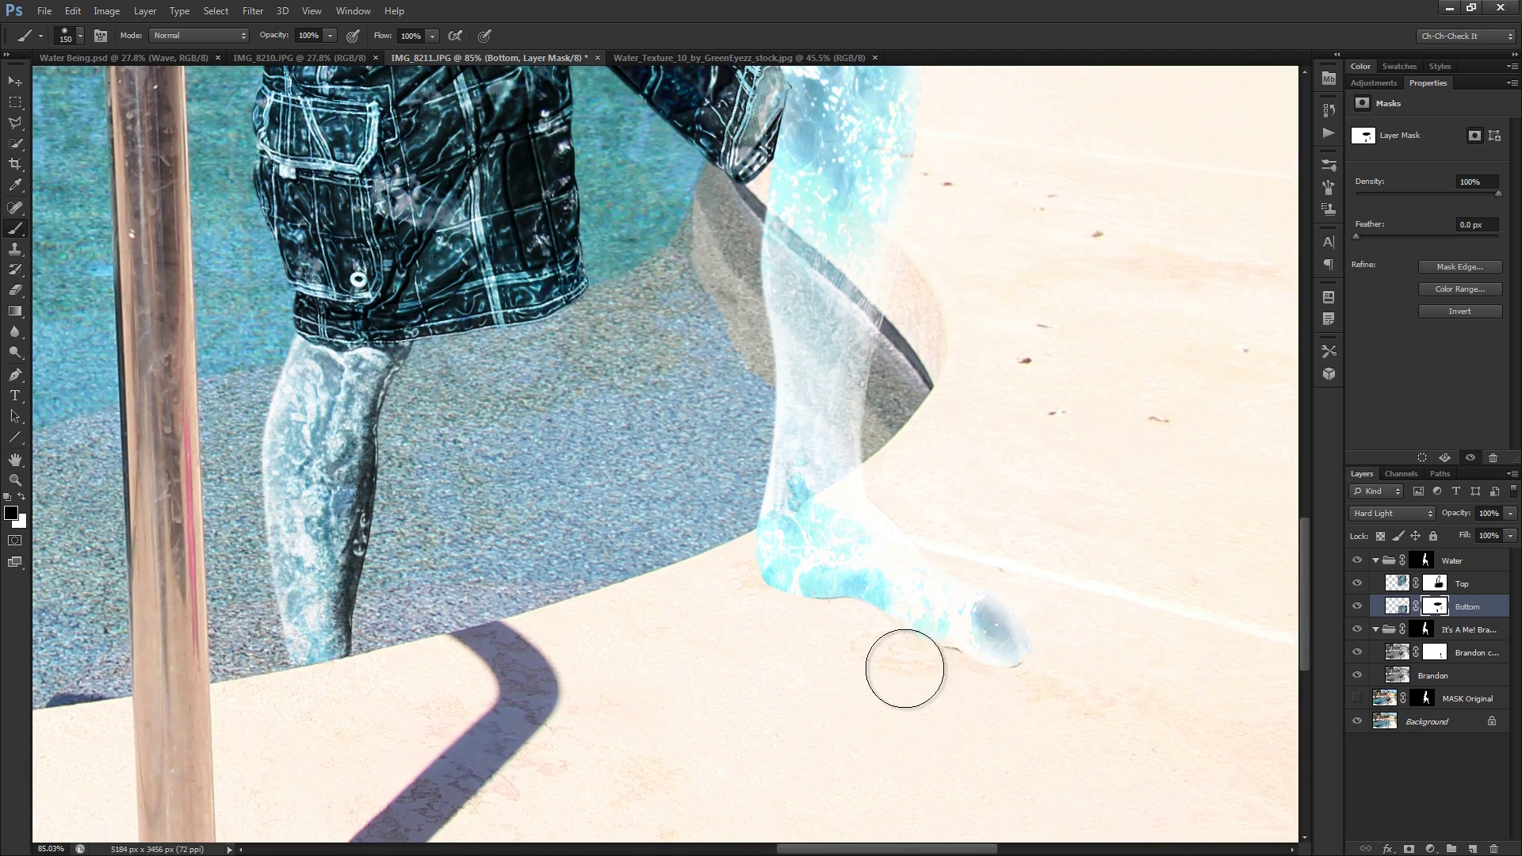
{"action": "left_click_drag", "start_coordinate": [804, 604], "coordinate": [764, 595]}
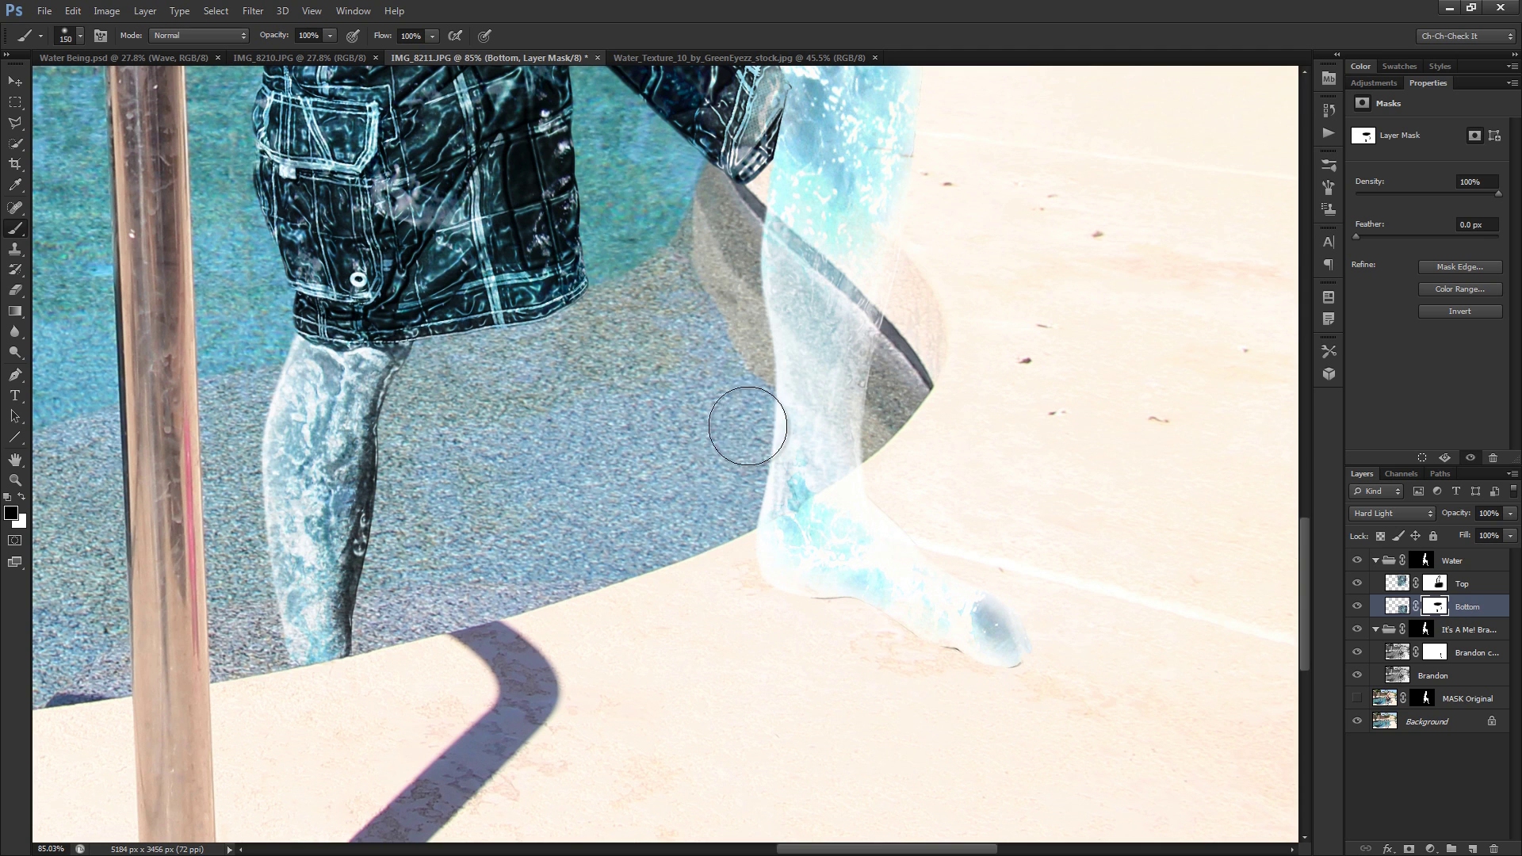
{"action": "left_click_drag", "start_coordinate": [717, 245], "coordinate": [718, 399]}
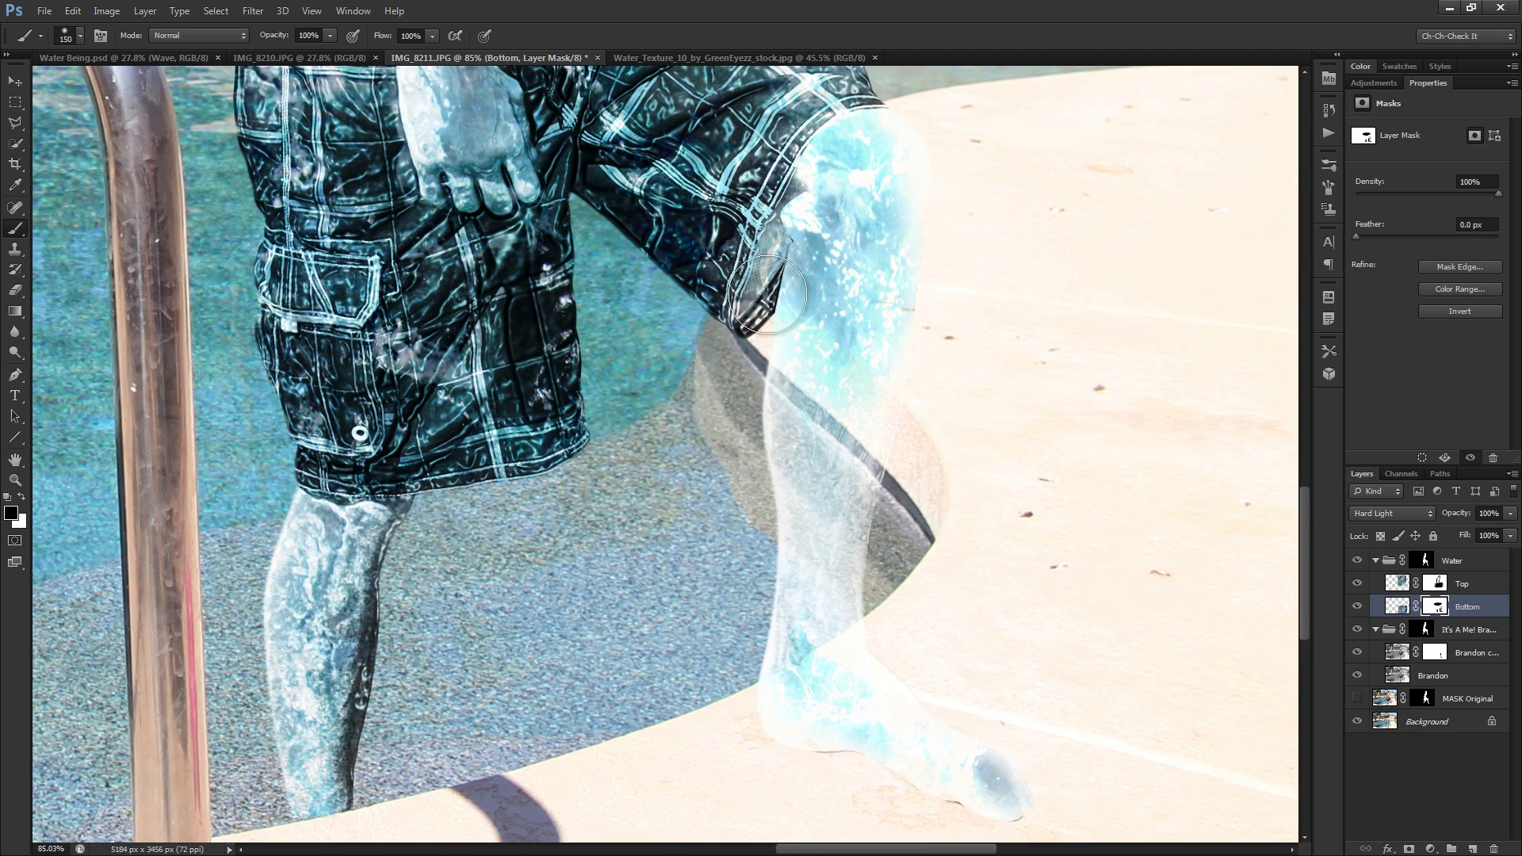
Switch to white, shrink the brush to 70 px and restore the Bottom texture on the raised leg beside the shorts hem
{"action": "key", "text": "x"}
{"action": "key", "text": "bracketleft"}
{"action": "key", "text": "bracketleft"}
{"action": "key", "text": "bracketleft"}
{"action": "mouse_move", "coordinate": [717, 269]}
{"action": "left_mouse_down"}
{"action": "mouse_move", "coordinate": [716, 192]}
{"action": "mouse_move", "coordinate": [733, 297]}
{"action": "mouse_move", "coordinate": [743, 280]}
{"action": "mouse_move", "coordinate": [748, 303]}
{"action": "mouse_move", "coordinate": [769, 164]}
{"action": "left_mouse_up"}
{"action": "key", "text": "bracketleft"}
{"action": "key", "text": "bracketleft"}
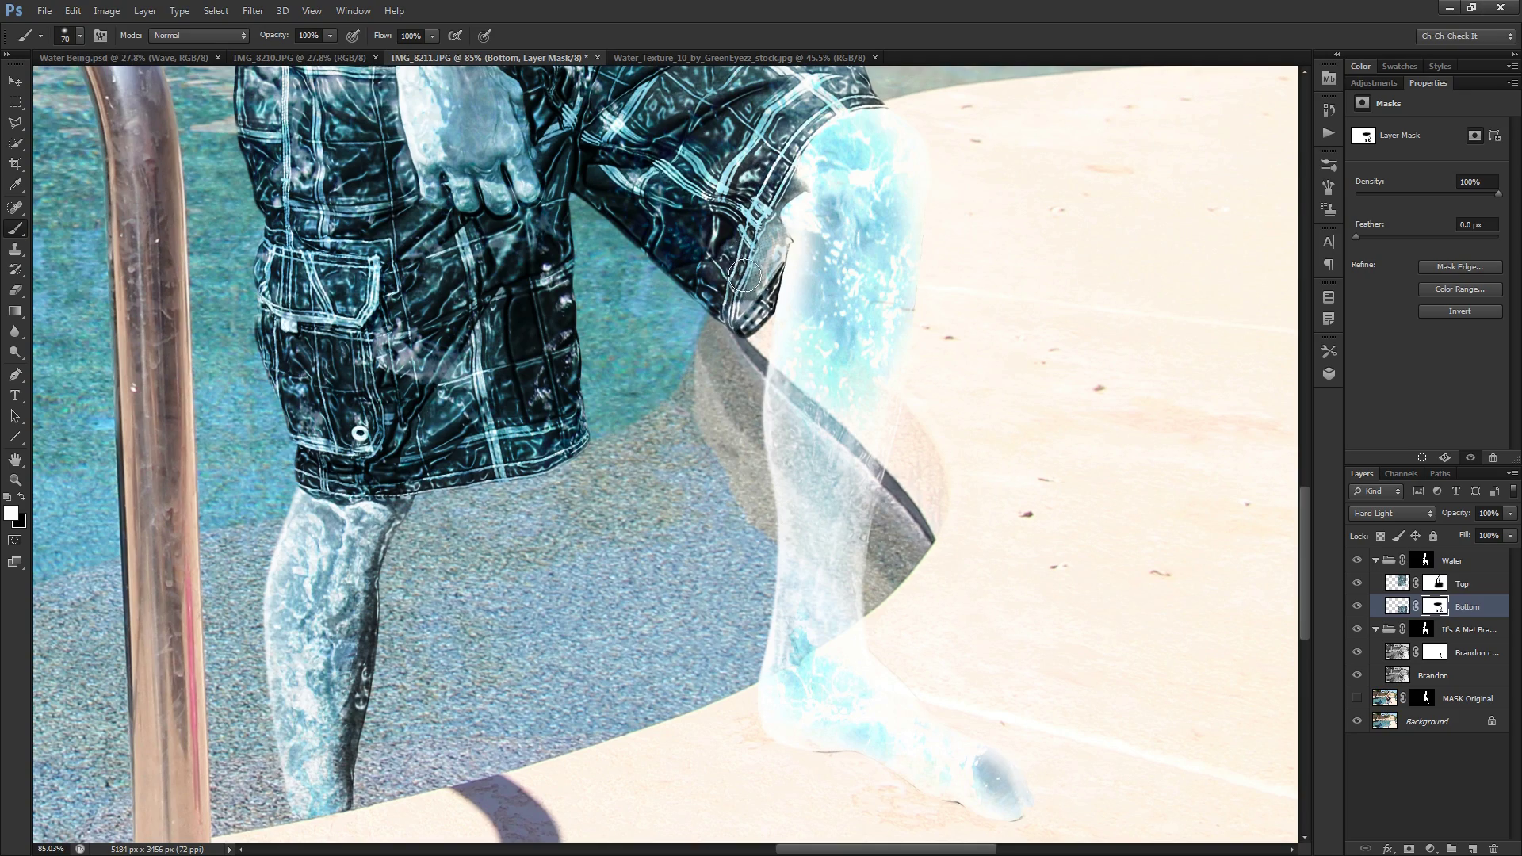
Examine how the masked water textures look across the whole figure and around the legs
{"action": "scroll", "coordinate": [782, 480], "scroll_direction": "down", "scroll_amount": 5}
{"action": "scroll", "coordinate": [748, 420], "scroll_direction": "down", "scroll_amount": 2}
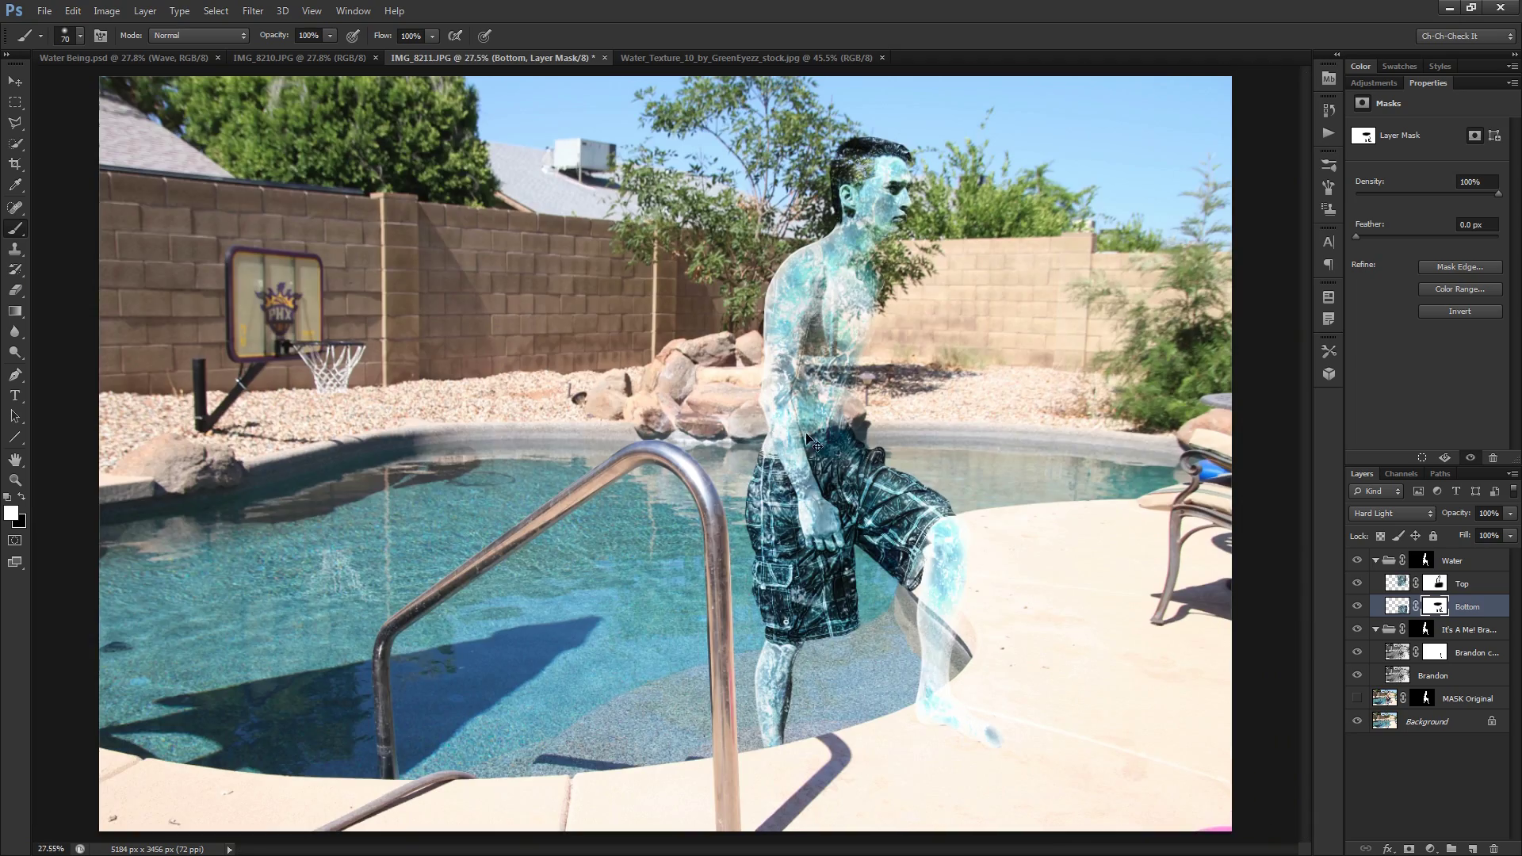
{"action": "scroll", "coordinate": [864, 459], "scroll_direction": "up", "scroll_amount": 1}
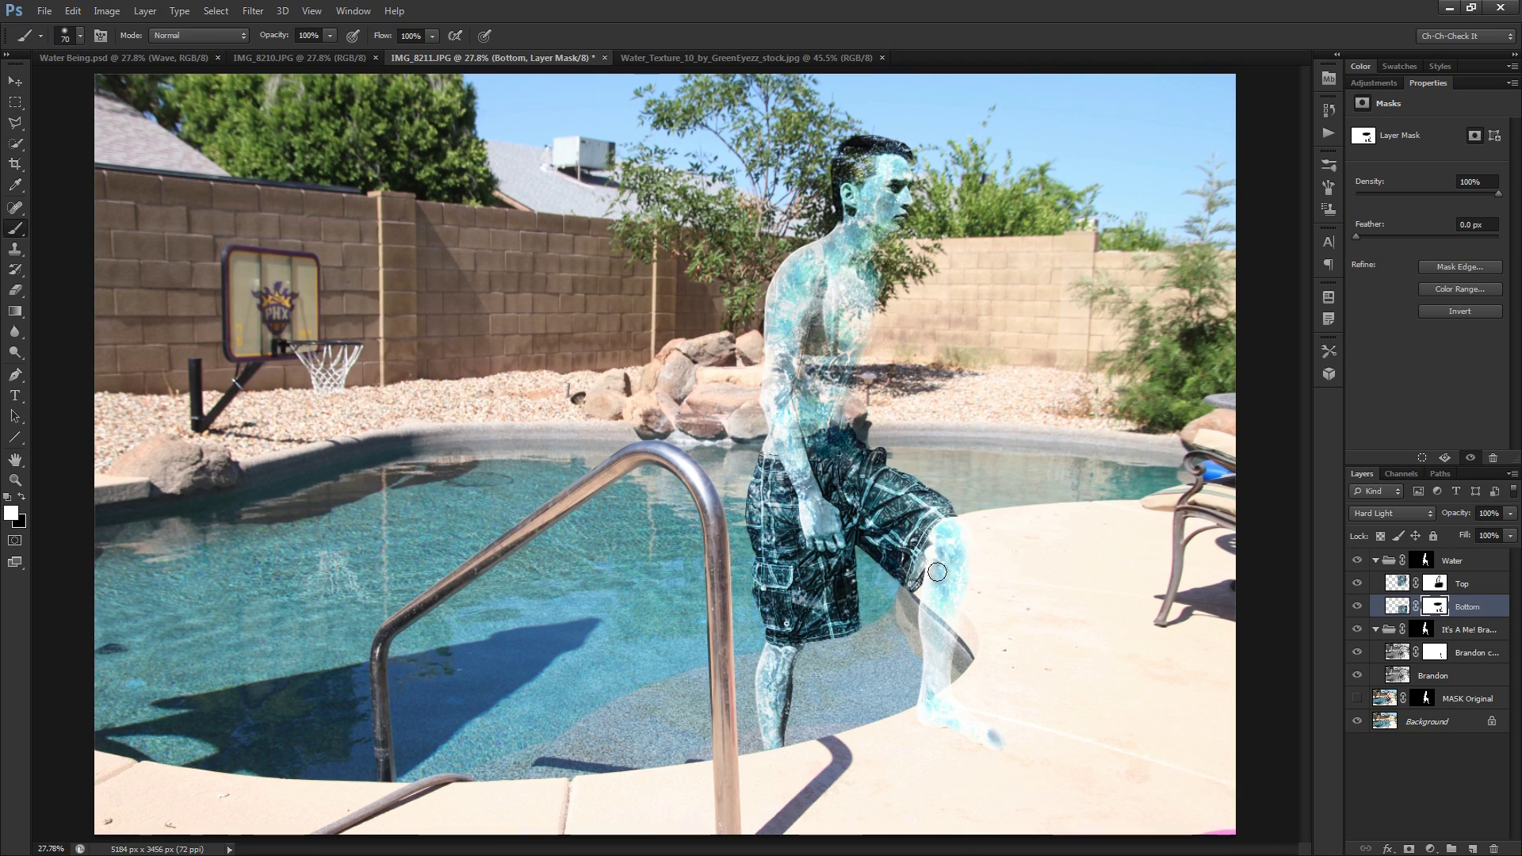
{"action": "scroll", "coordinate": [938, 570], "scroll_direction": "up", "scroll_amount": 5}
{"action": "scroll", "coordinate": [872, 523], "scroll_direction": "down", "scroll_amount": 3}
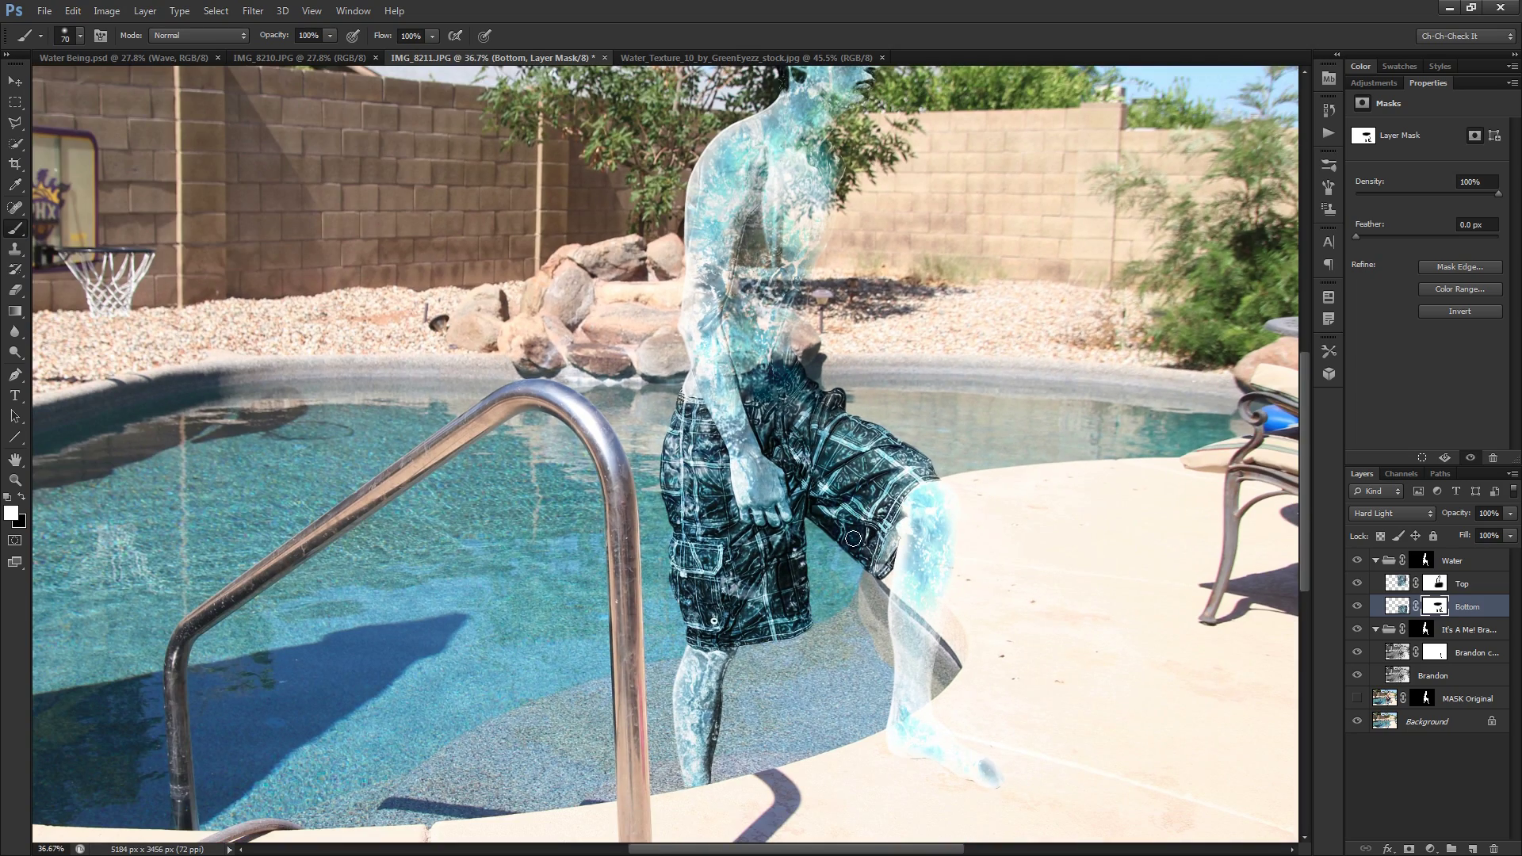
{"action": "scroll", "coordinate": [912, 394], "scroll_direction": "down", "scroll_amount": 2}
{"action": "scroll", "coordinate": [934, 408], "scroll_direction": "down", "scroll_amount": 1}
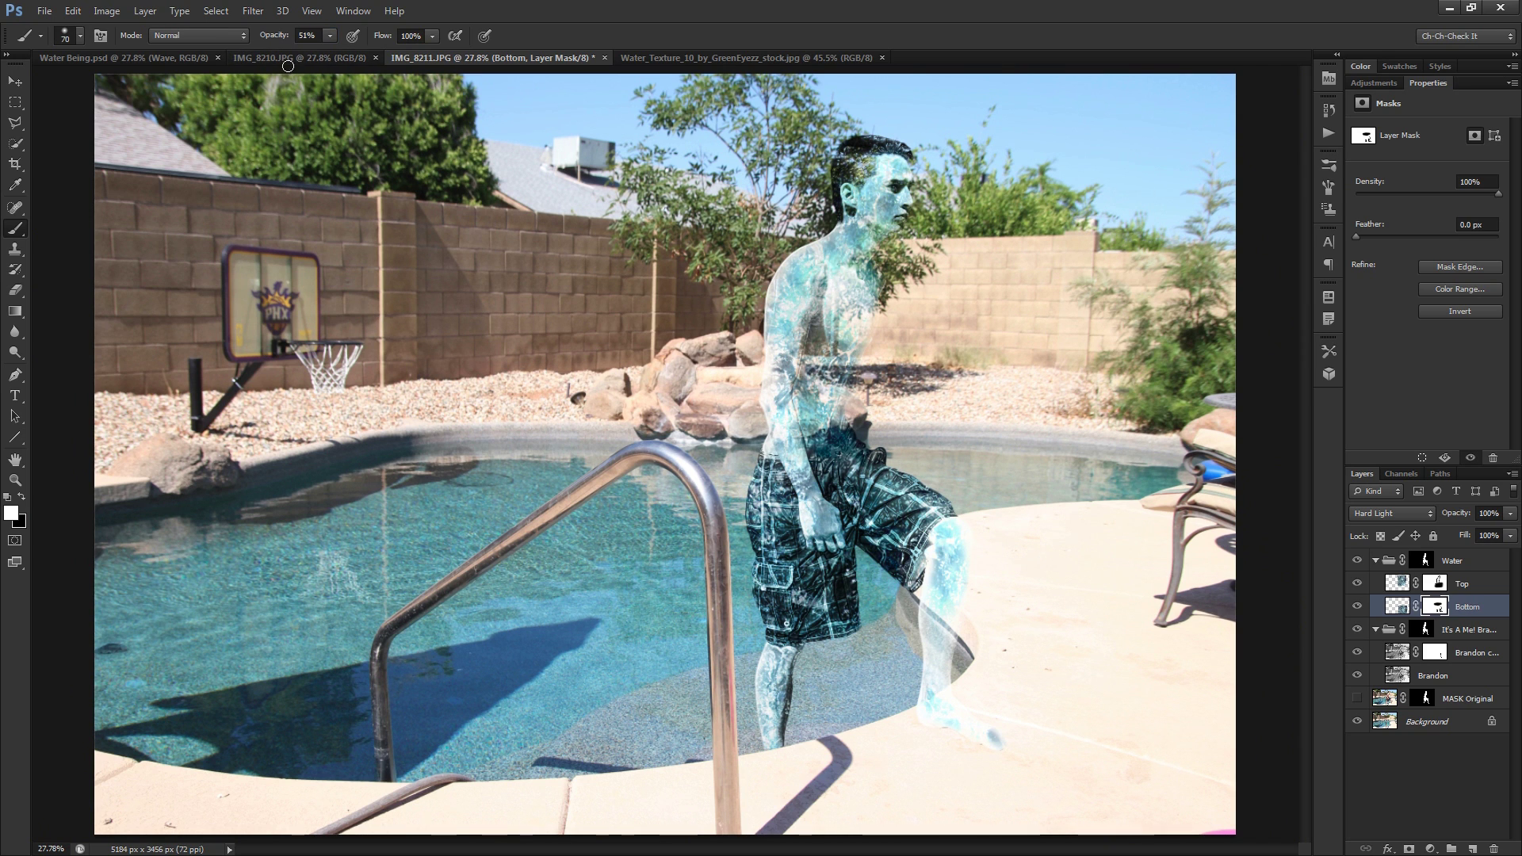
Using a black brush at 51% opacity and 175 px, fade the Bottom texture over the raised knee and shin
{"action": "scroll", "coordinate": [899, 463], "scroll_direction": "up", "scroll_amount": 3}
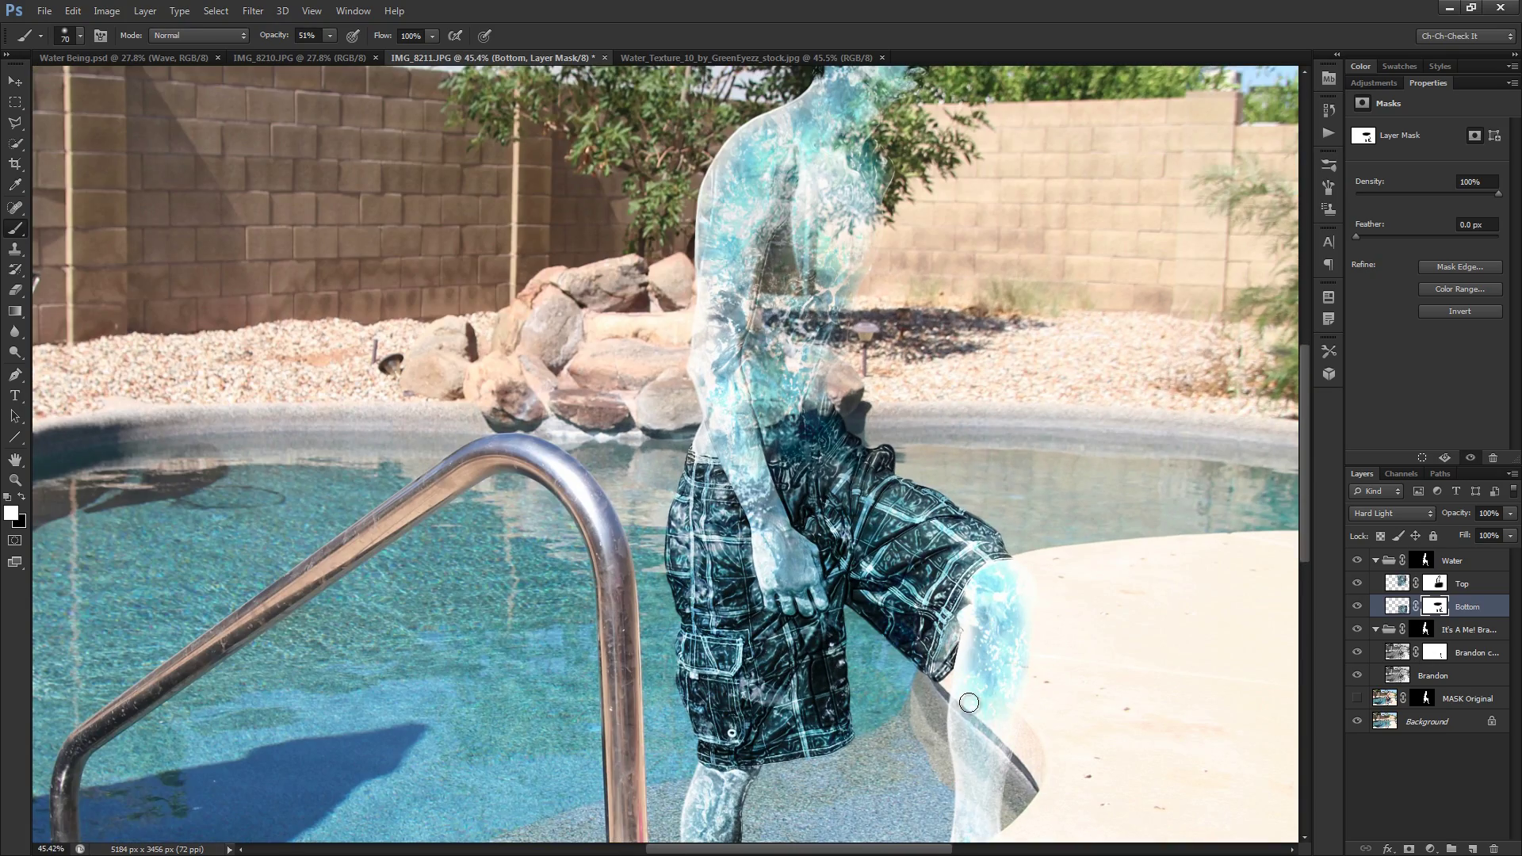
{"action": "scroll", "coordinate": [969, 703], "scroll_direction": "up", "scroll_amount": 2}
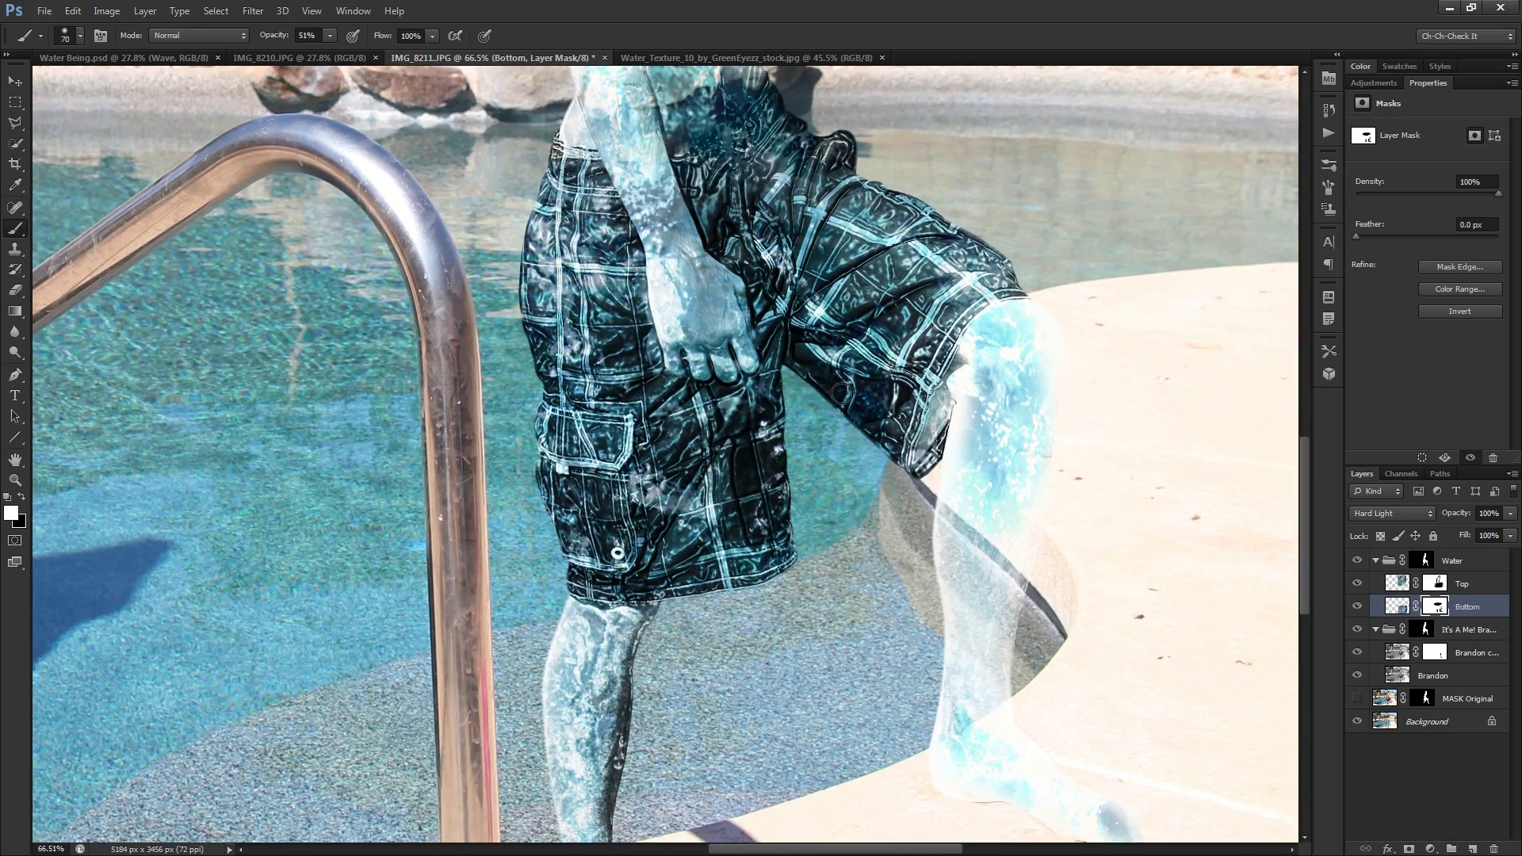
{"action": "scroll", "coordinate": [842, 394], "scroll_direction": "down", "scroll_amount": 5}
{"action": "scroll", "coordinate": [915, 387], "scroll_direction": "up", "scroll_amount": 5}
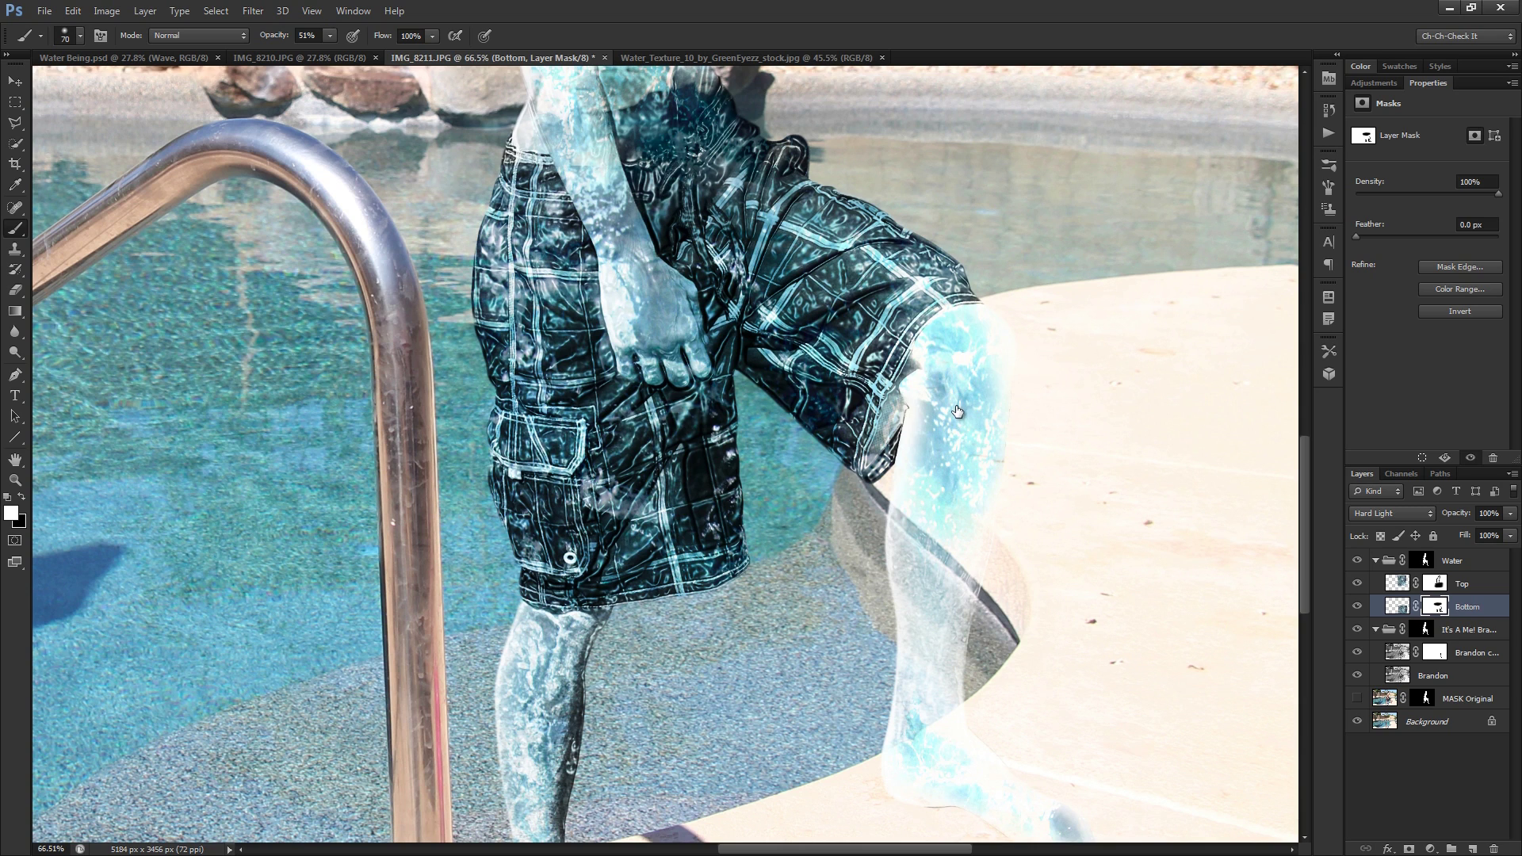
{"action": "key", "text": "bracketright"}
{"action": "key", "text": "bracketright"}
{"action": "key", "text": "bracketright"}
{"action": "key", "text": "bracketright"}
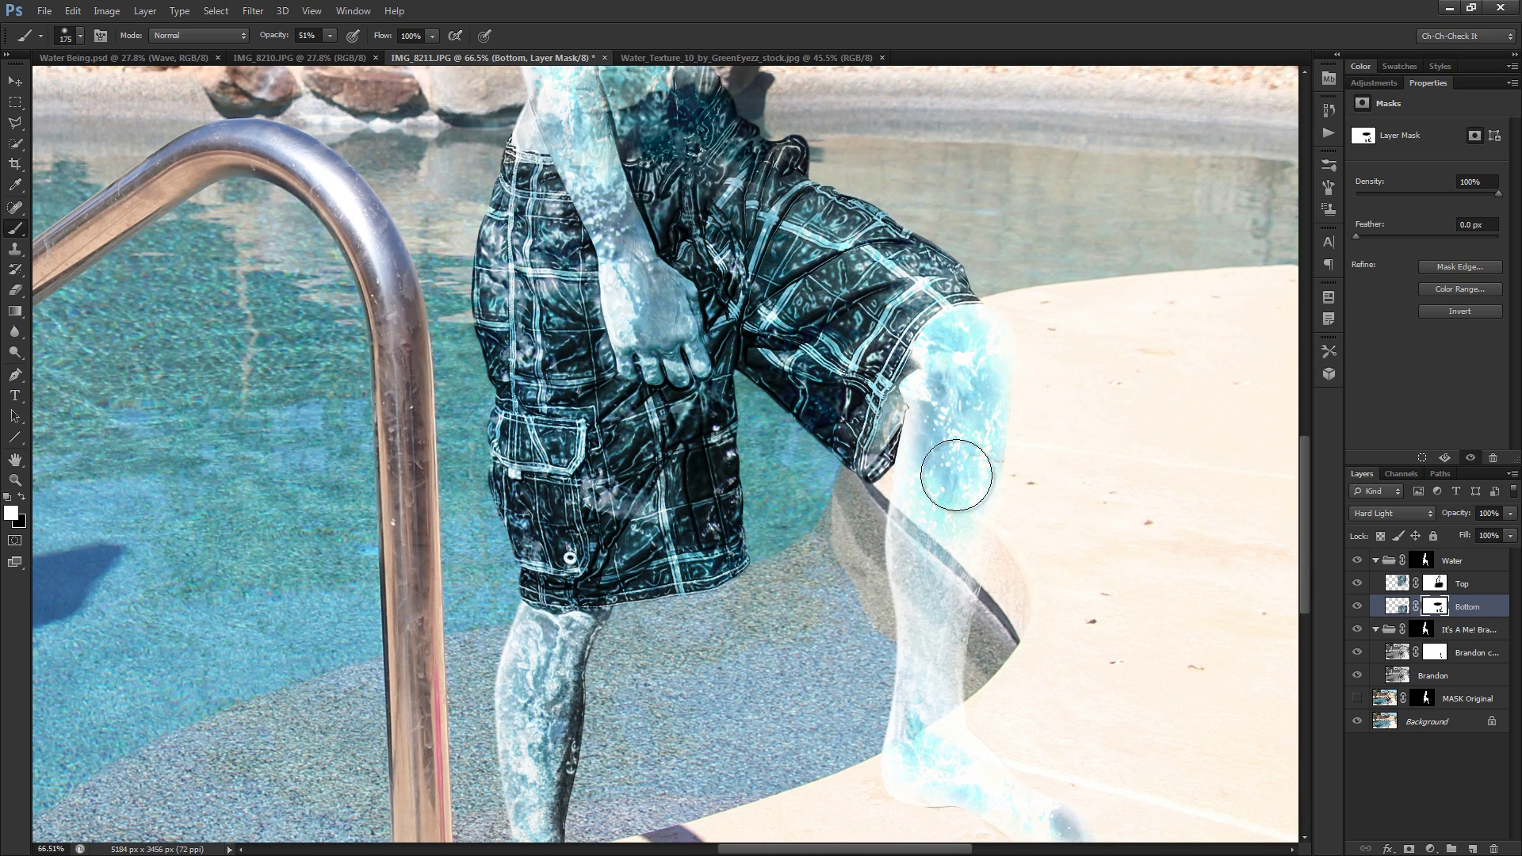
{"action": "key", "text": "x"}
{"action": "mouse_move", "coordinate": [954, 442]}
{"action": "left_mouse_down"}
{"action": "mouse_move", "coordinate": [961, 398]}
{"action": "mouse_move", "coordinate": [938, 571]}
{"action": "mouse_move", "coordinate": [948, 459]}
{"action": "left_mouse_up"}
{"action": "key", "text": "bracketleft"}
{"action": "key", "text": "bracketleft"}
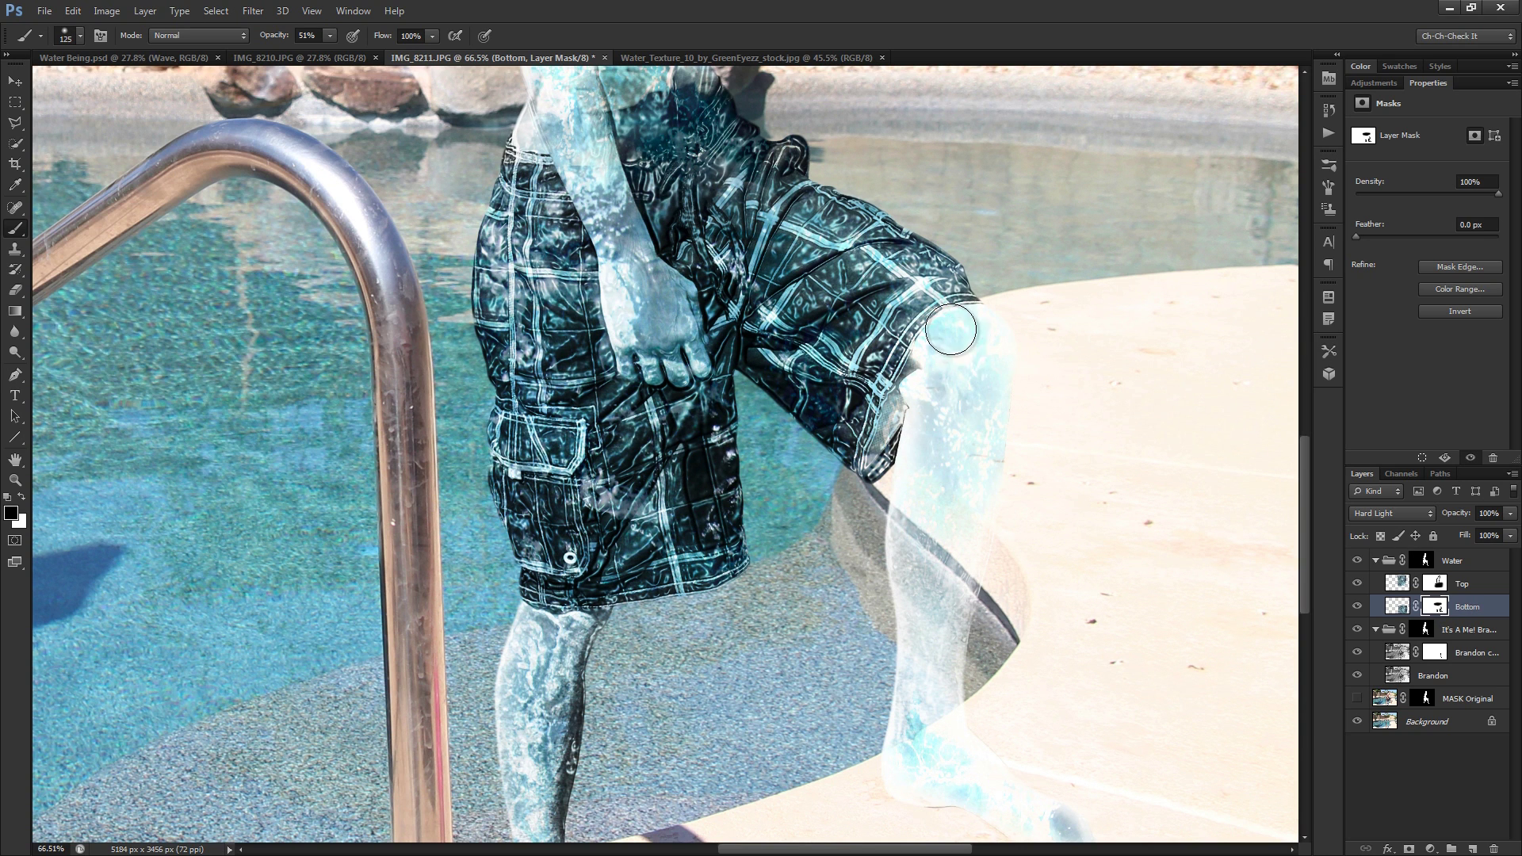
Fade the Bottom texture over the foot on the deck and down the standing leg in the pool with black
{"action": "scroll", "coordinate": [968, 412], "scroll_direction": "down", "scroll_amount": 4}
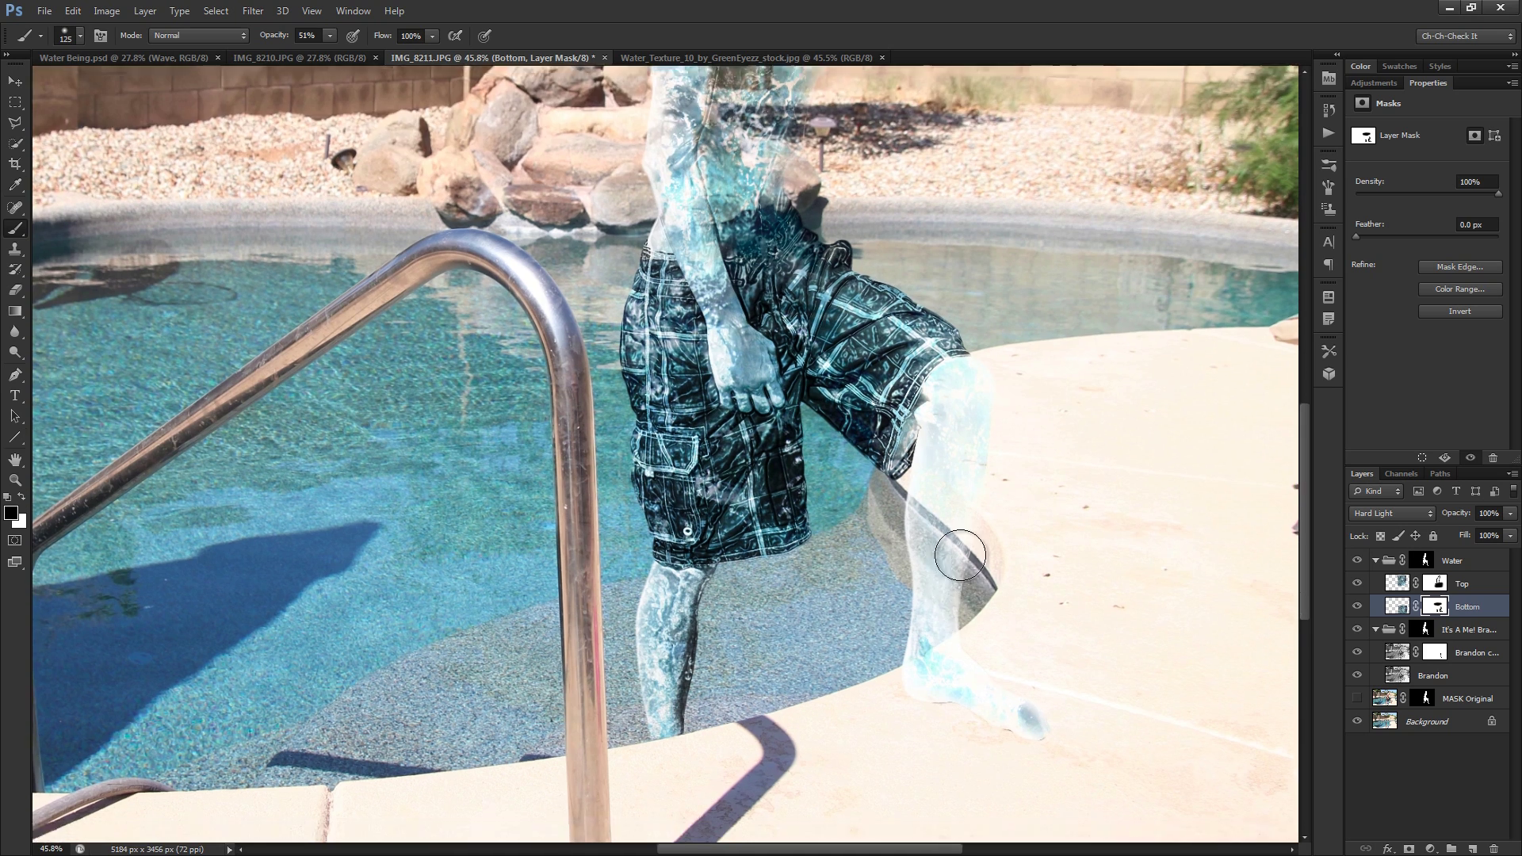
{"action": "scroll", "coordinate": [950, 601], "scroll_direction": "up", "scroll_amount": 4}
{"action": "key", "text": "bracketright"}
{"action": "key", "text": "bracketright"}
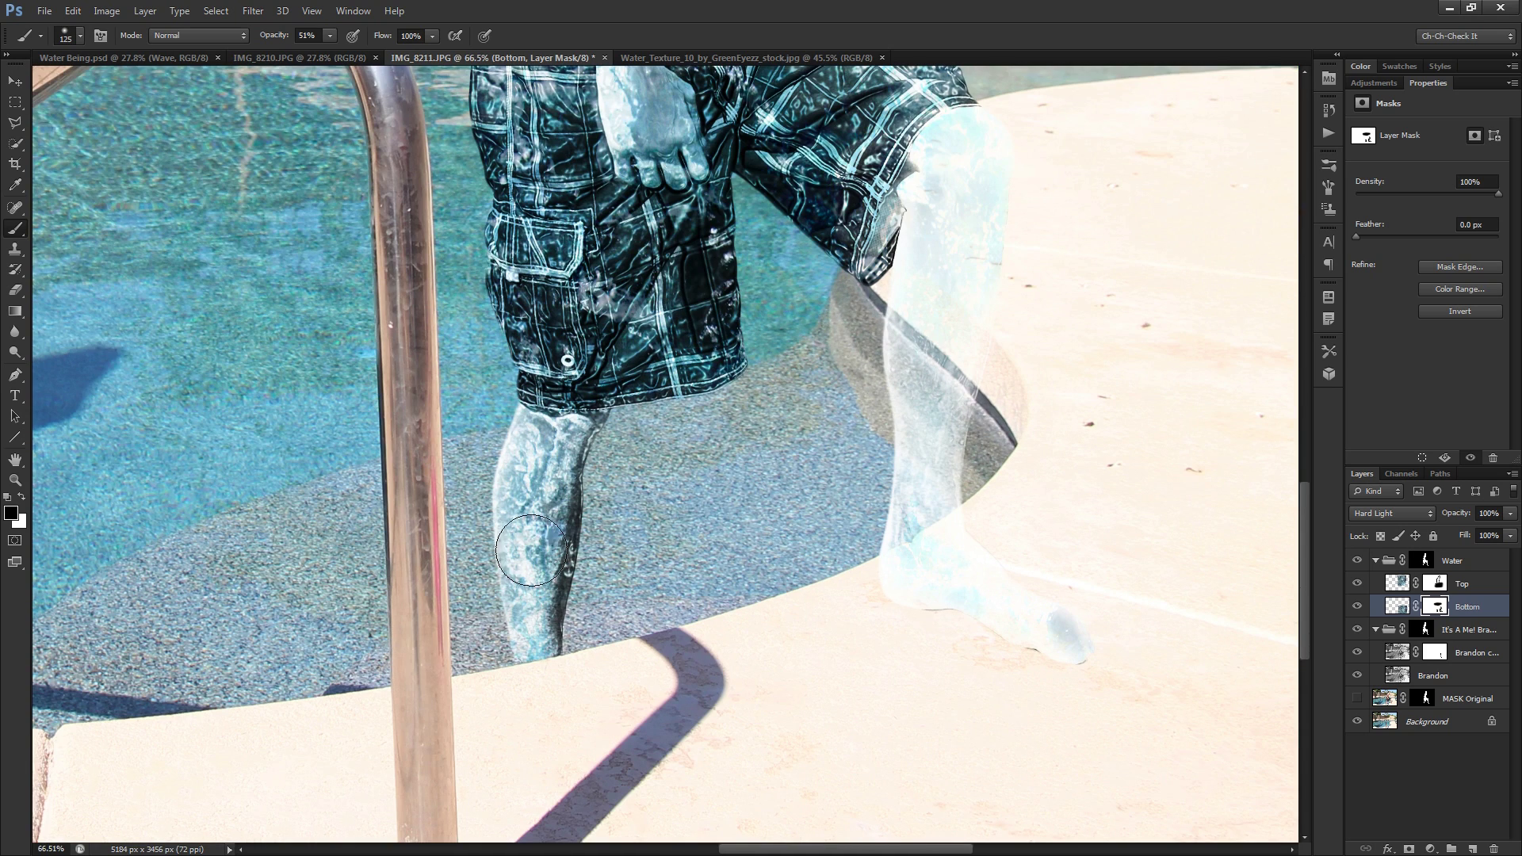
{"action": "left_click_drag", "start_coordinate": [540, 495], "coordinate": [525, 642]}
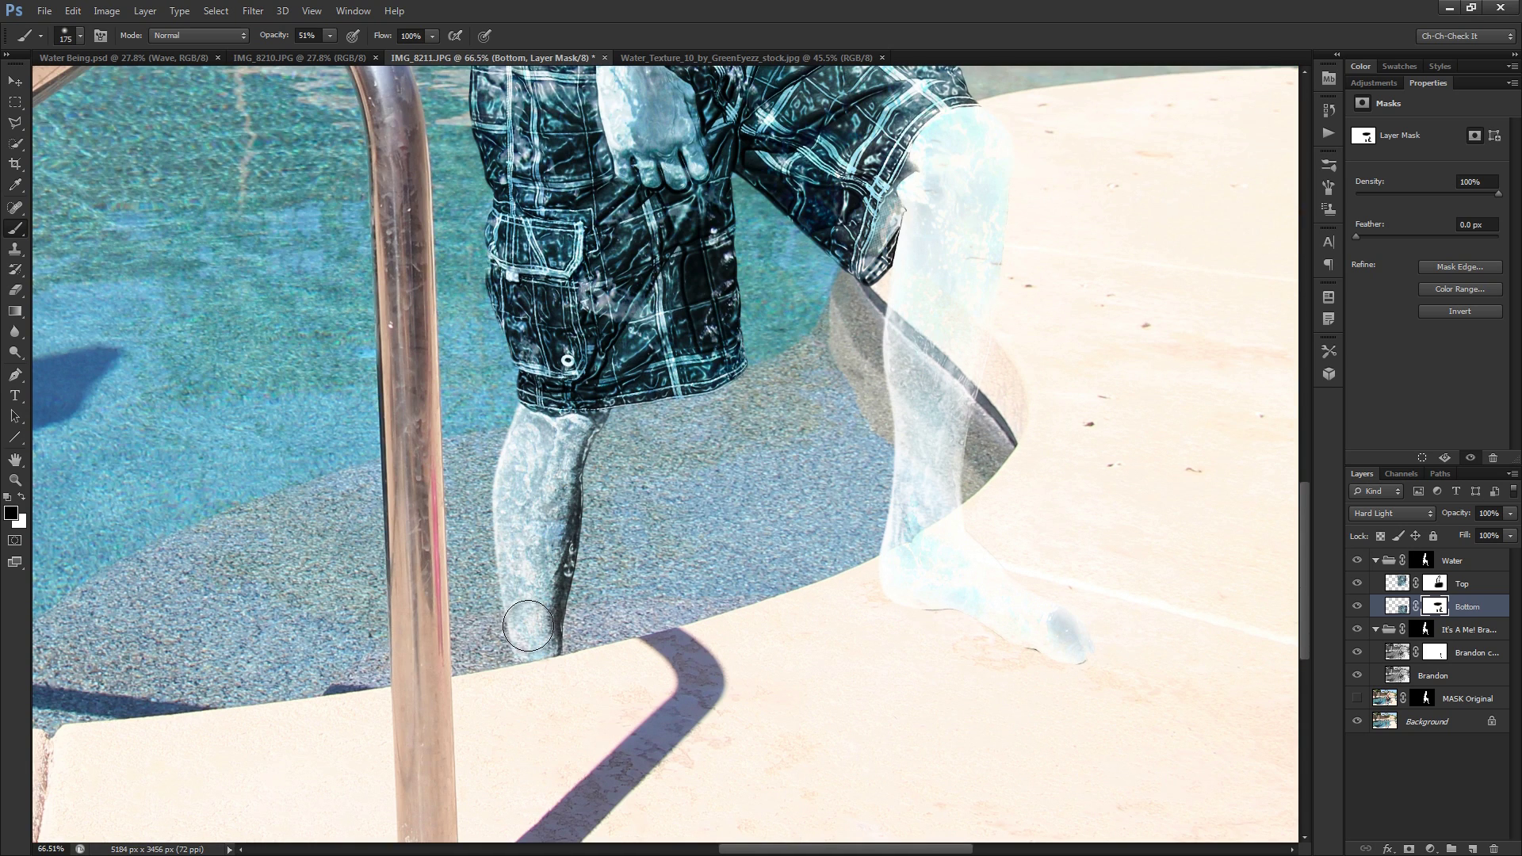
Shrink the brush to 100 px and fade the Bottom texture over the hand and wrist
{"action": "key", "text": "bracketleft"}
{"action": "key", "text": "bracketleft"}
{"action": "scroll", "coordinate": [626, 454], "scroll_direction": "up", "scroll_amount": 3}
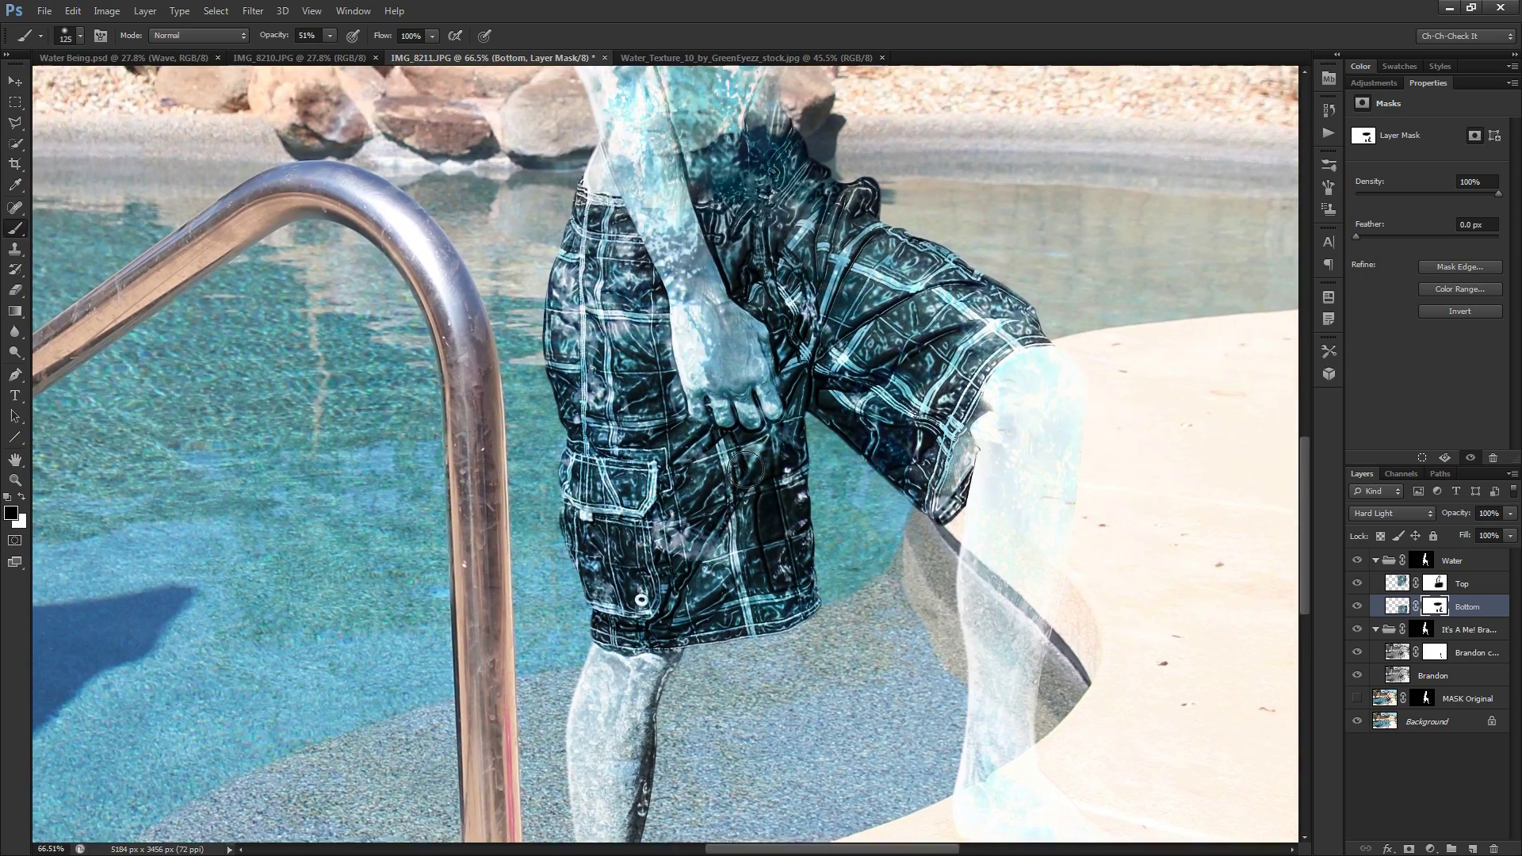
{"action": "scroll", "coordinate": [745, 470], "scroll_direction": "up", "scroll_amount": 3}
{"action": "key", "text": "bracketleft"}
{"action": "mouse_move", "coordinate": [761, 484]}
{"action": "left_mouse_down"}
{"action": "mouse_move", "coordinate": [716, 419]}
{"action": "mouse_move", "coordinate": [744, 442]}
{"action": "left_mouse_up"}
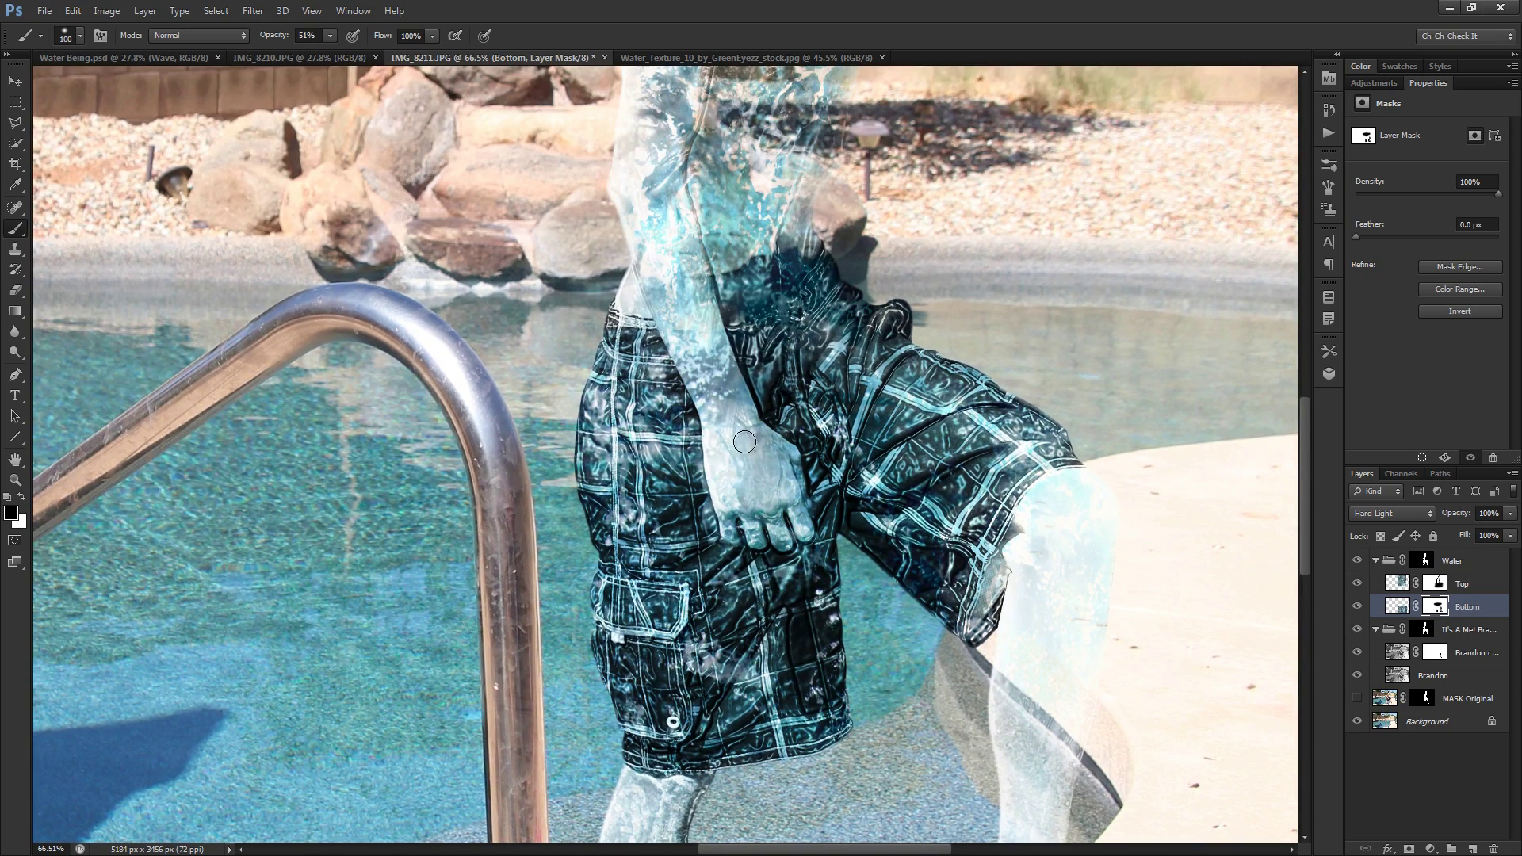
Fade the Bottom texture along the forearm down to the hand with a 90 px brush
{"action": "left_click_drag", "start_coordinate": [713, 389], "coordinate": [696, 323]}
{"action": "scroll", "coordinate": [699, 379], "scroll_direction": "down", "scroll_amount": 5}
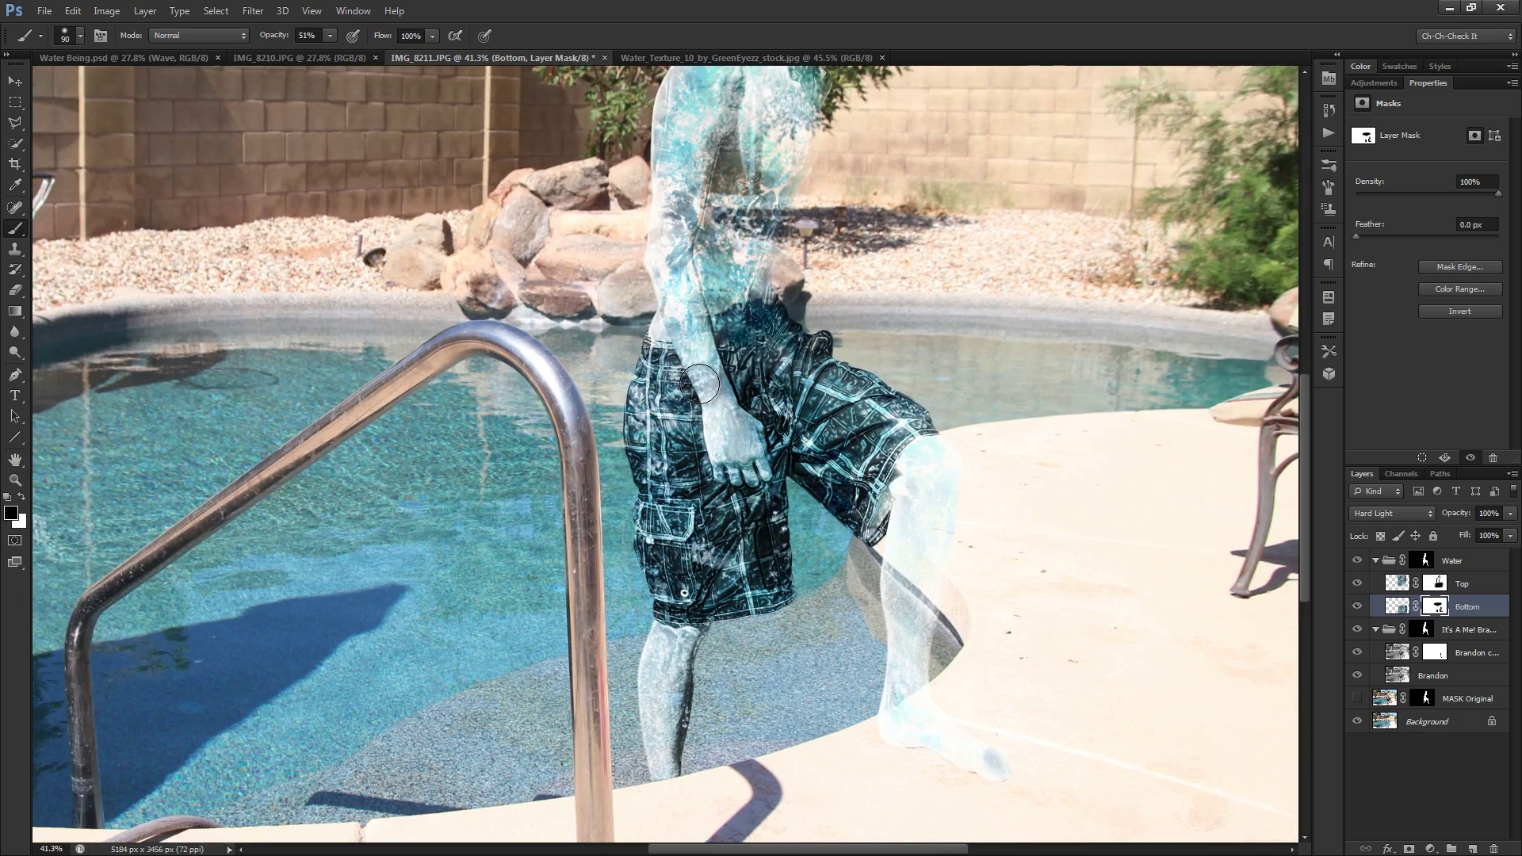
{"action": "scroll", "coordinate": [696, 368], "scroll_direction": "up", "scroll_amount": 6}
{"action": "scroll", "coordinate": [695, 337], "scroll_direction": "up", "scroll_amount": 1}
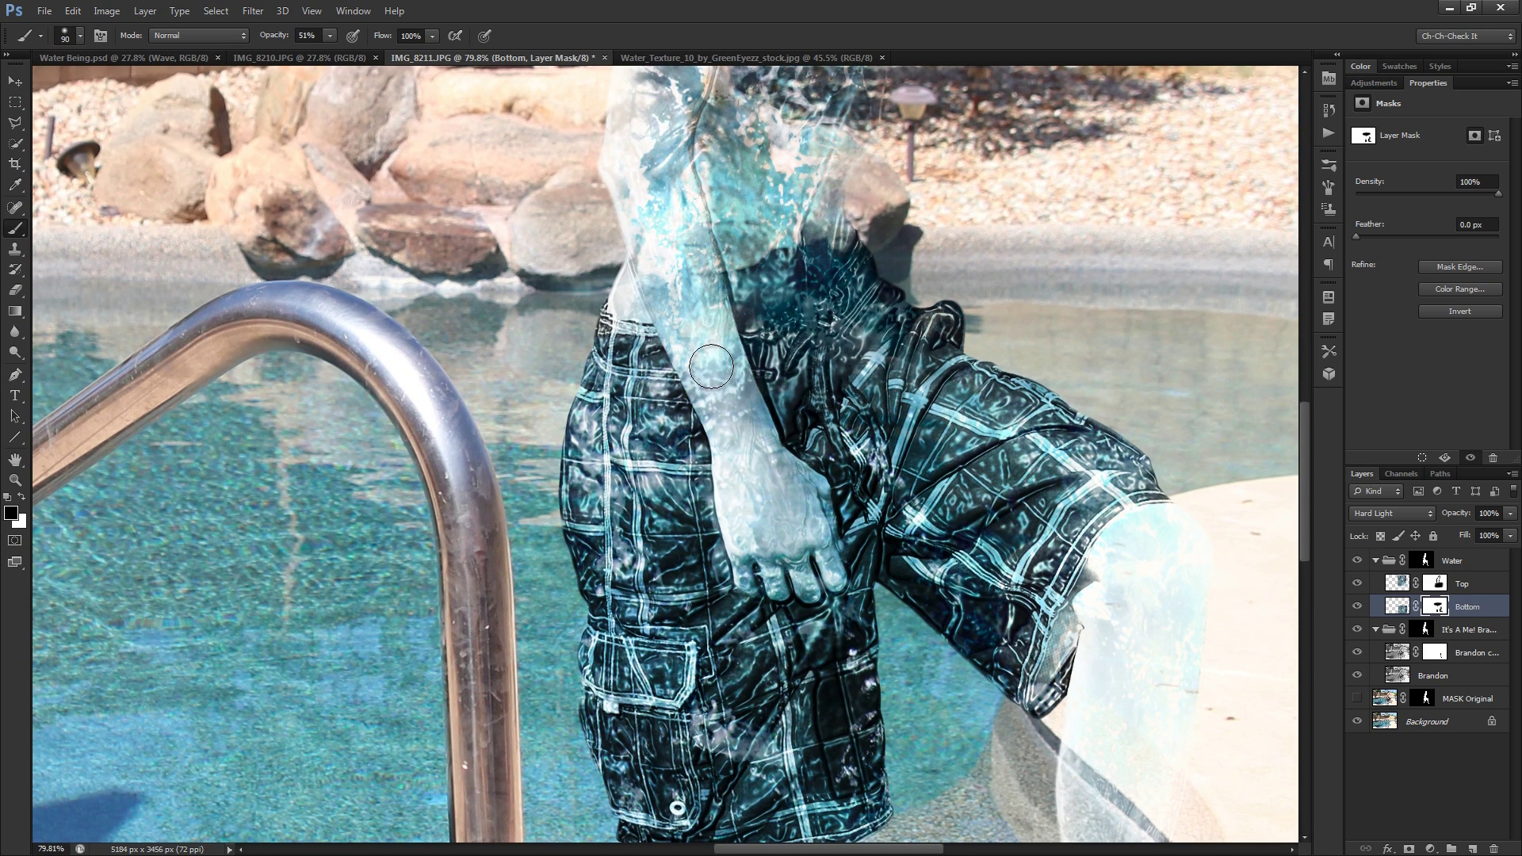
{"action": "mouse_move", "coordinate": [710, 402]}
{"action": "left_mouse_down"}
{"action": "mouse_move", "coordinate": [775, 510]}
{"action": "mouse_move", "coordinate": [765, 577]}
{"action": "mouse_move", "coordinate": [810, 562]}
{"action": "mouse_move", "coordinate": [813, 452]}
{"action": "left_mouse_up"}
On the Top layer's mask, fade the water texture from the forearm up to the upper arm
{"action": "left_click", "coordinate": [1441, 584]}
{"action": "scroll", "coordinate": [894, 539], "scroll_direction": "down", "scroll_amount": 5}
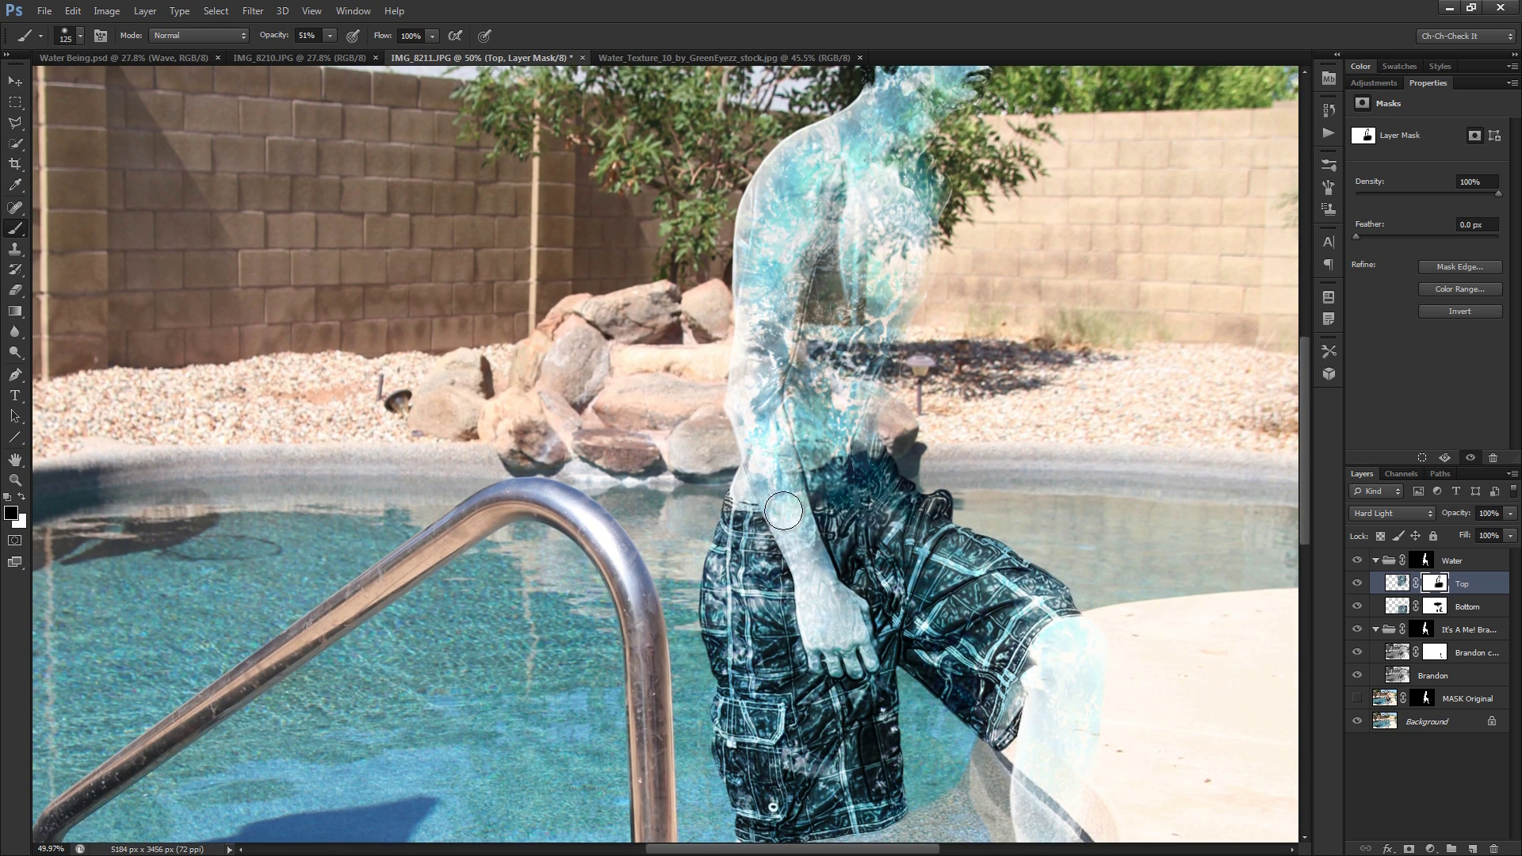
{"action": "mouse_move", "coordinate": [784, 511]}
{"action": "left_mouse_down"}
{"action": "mouse_move", "coordinate": [768, 455]}
{"action": "mouse_move", "coordinate": [772, 268]}
{"action": "mouse_move", "coordinate": [754, 306]}
{"action": "left_mouse_up"}
Enlarge the brush, switch to white and partly restore the Top texture over the torso and chest
{"action": "key", "text": "bracketright"}
{"action": "key", "text": "bracketright"}
{"action": "key", "text": "bracketright"}
{"action": "key", "text": "bracketright"}
{"action": "key", "text": "bracketright"}
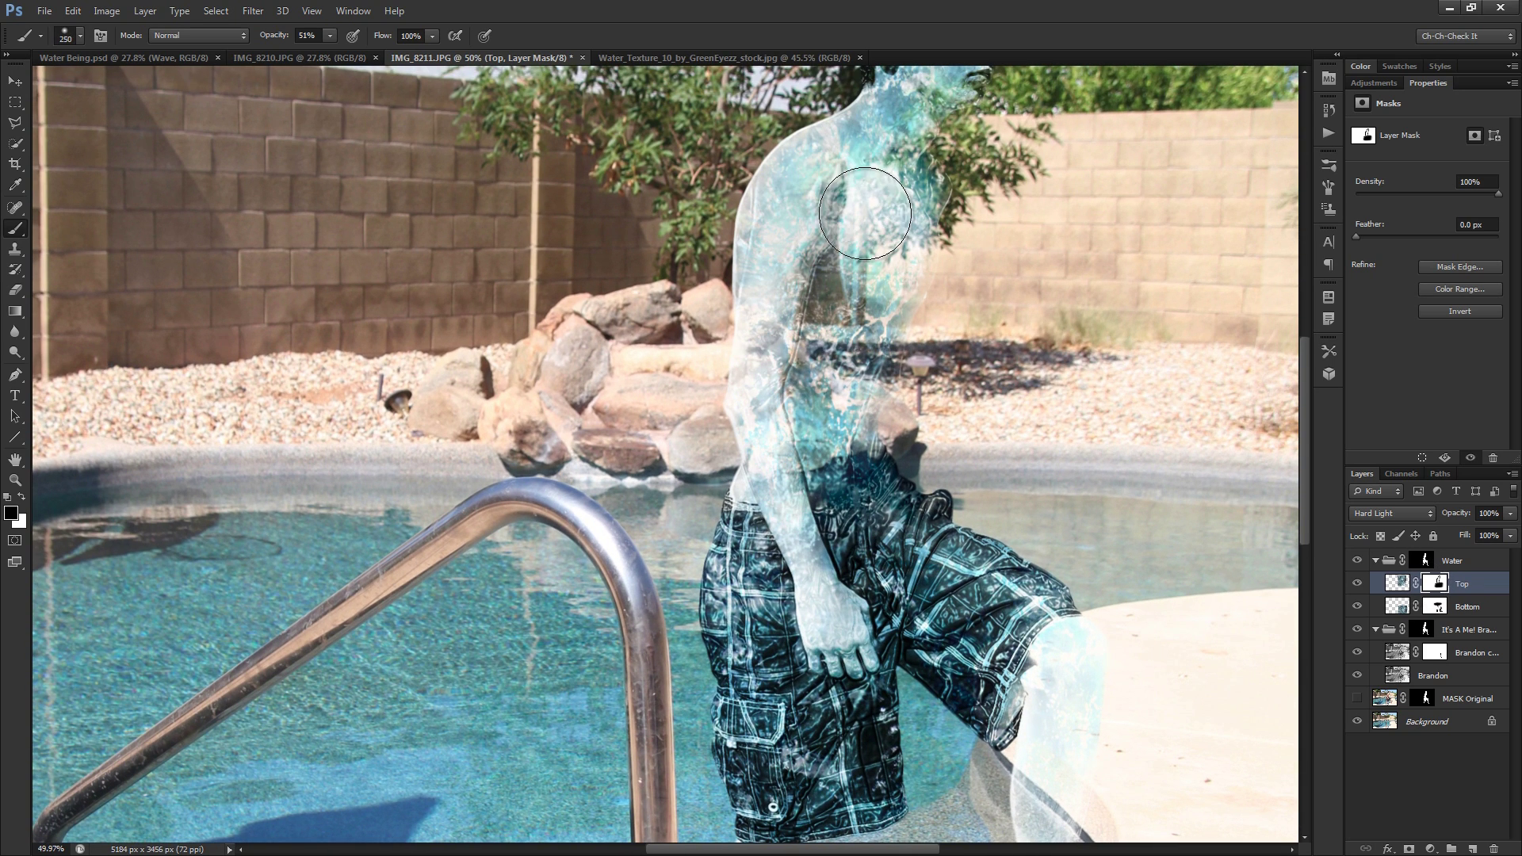
{"action": "key", "text": "x"}
{"action": "mouse_move", "coordinate": [826, 391]}
{"action": "left_mouse_down"}
{"action": "mouse_move", "coordinate": [834, 331]}
{"action": "mouse_move", "coordinate": [871, 260]}
{"action": "mouse_move", "coordinate": [855, 338]}
{"action": "mouse_move", "coordinate": [843, 345]}
{"action": "mouse_move", "coordinate": [890, 214]}
{"action": "left_mouse_up"}
Switch back to black and fade the Top texture over the face with a 300 px brush
{"action": "key", "text": "x"}
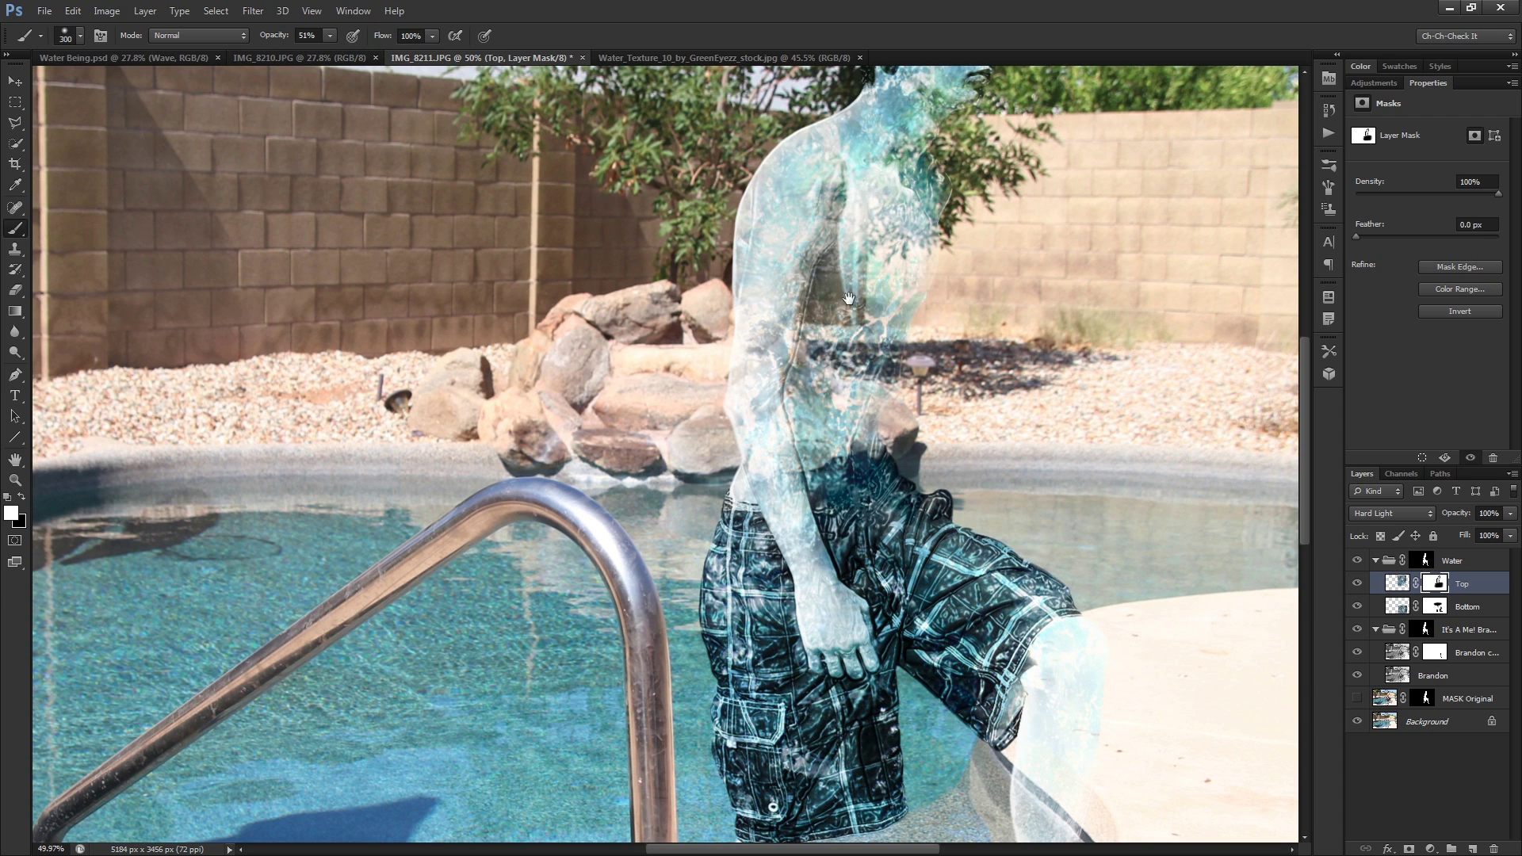
{"action": "scroll", "coordinate": [891, 214], "scroll_direction": "up", "scroll_amount": 5}
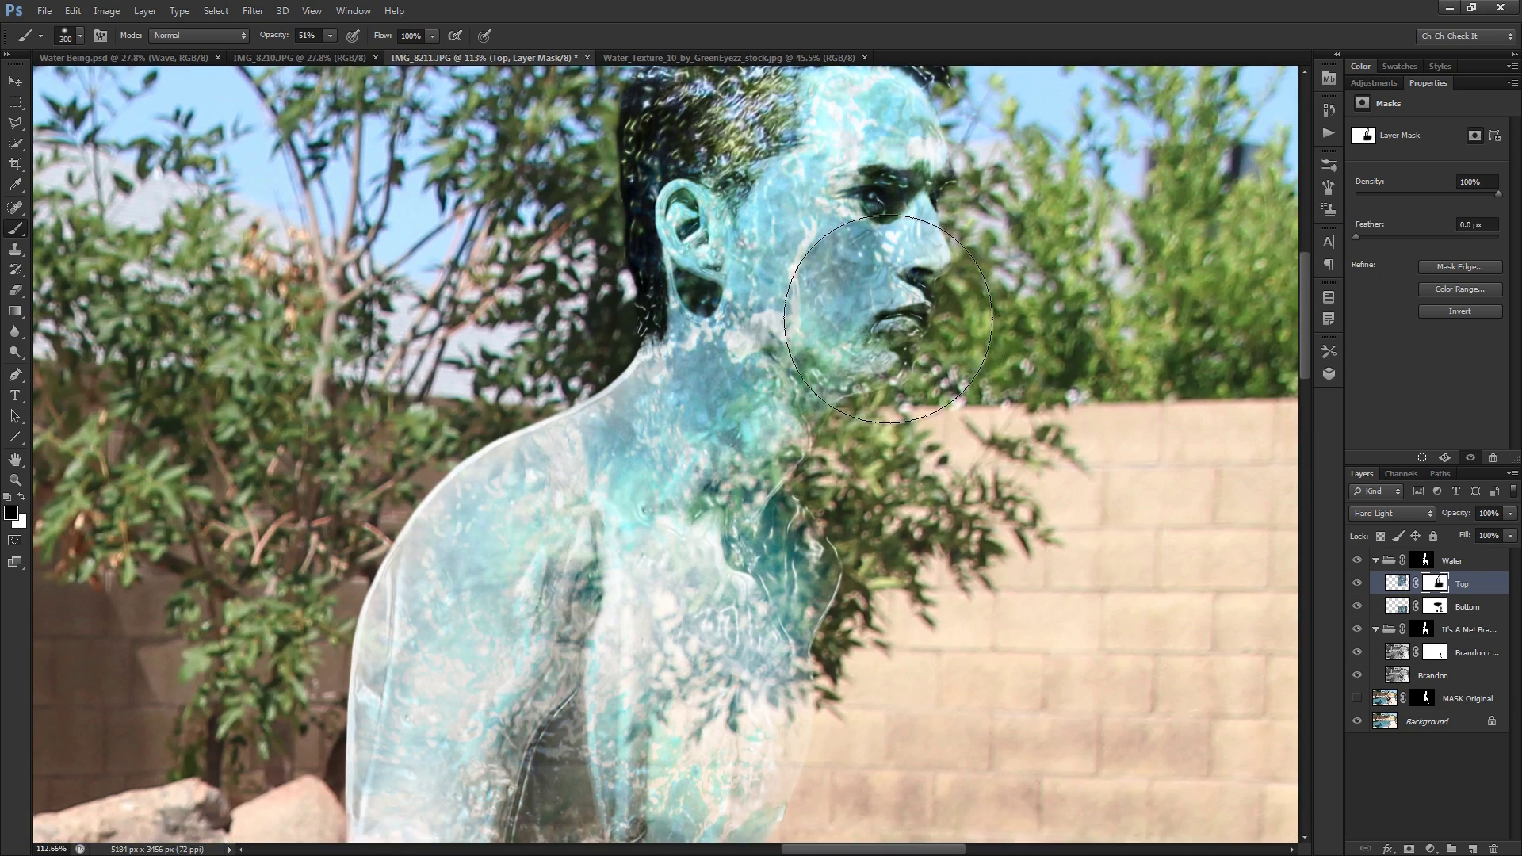
{"action": "scroll", "coordinate": [888, 320], "scroll_direction": "up", "scroll_amount": 1}
{"action": "mouse_move", "coordinate": [867, 254]}
{"action": "left_mouse_down"}
{"action": "mouse_move", "coordinate": [812, 262]}
{"action": "mouse_move", "coordinate": [827, 274]}
{"action": "mouse_move", "coordinate": [777, 308]}
{"action": "mouse_move", "coordinate": [759, 290]}
{"action": "mouse_move", "coordinate": [858, 179]}
{"action": "mouse_move", "coordinate": [895, 203]}
{"action": "mouse_move", "coordinate": [837, 371]}
{"action": "mouse_move", "coordinate": [813, 377]}
{"action": "mouse_move", "coordinate": [810, 305]}
{"action": "mouse_move", "coordinate": [887, 248]}
{"action": "mouse_move", "coordinate": [866, 139]}
{"action": "mouse_move", "coordinate": [765, 282]}
{"action": "mouse_move", "coordinate": [740, 278]}
{"action": "mouse_move", "coordinate": [792, 318]}
{"action": "left_mouse_up"}
{"action": "scroll", "coordinate": [1048, 326], "scroll_direction": "down", "scroll_amount": 3}
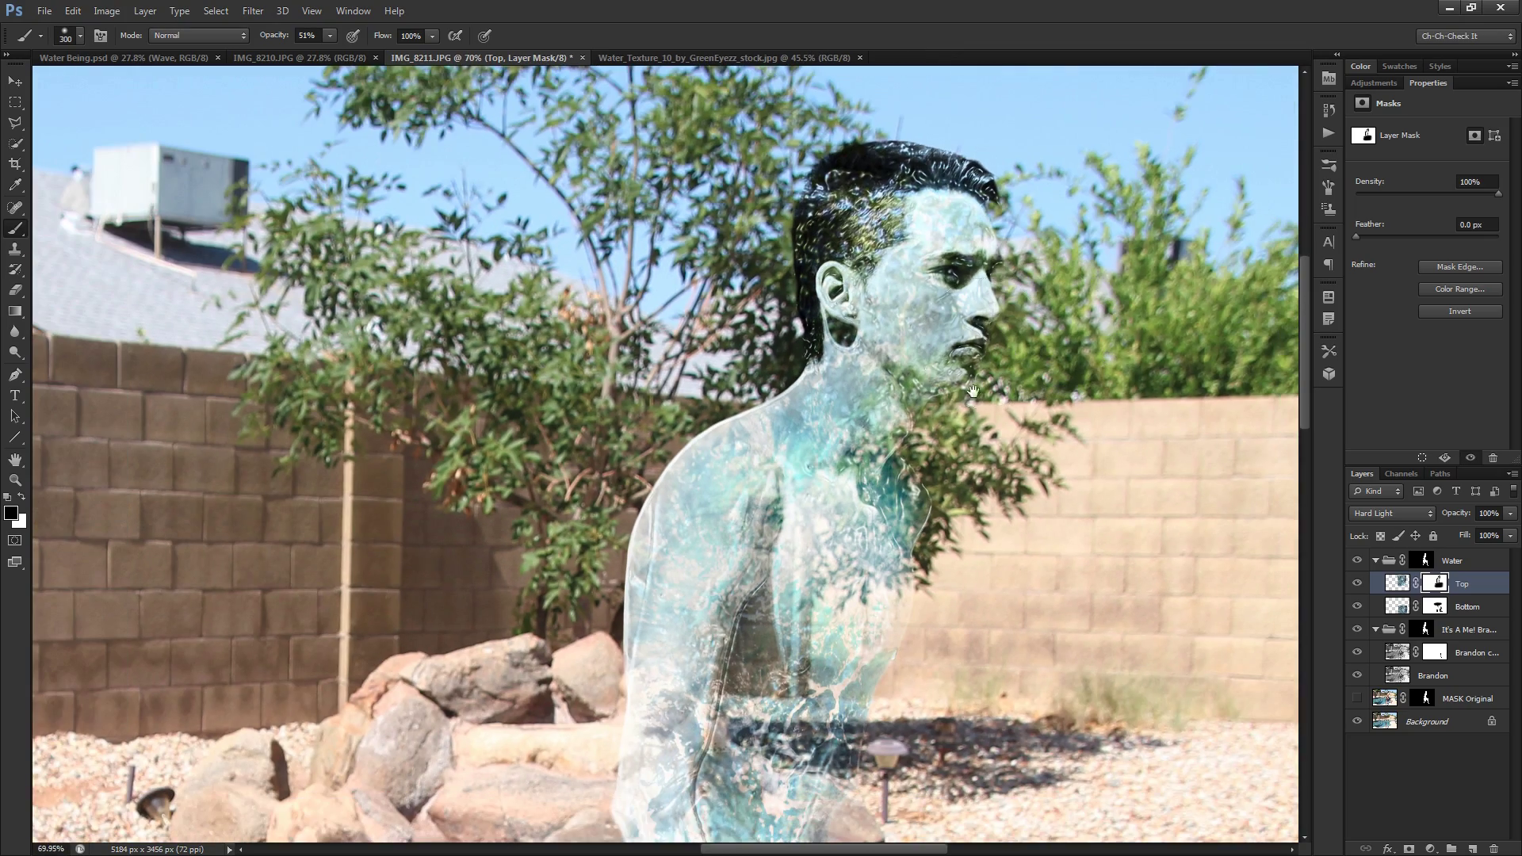
{"action": "scroll", "coordinate": [999, 349], "scroll_direction": "down", "scroll_amount": 5}
{"action": "scroll", "coordinate": [905, 481], "scroll_direction": "down", "scroll_amount": 2}
{"action": "scroll", "coordinate": [906, 481], "scroll_direction": "down", "scroll_amount": 4}
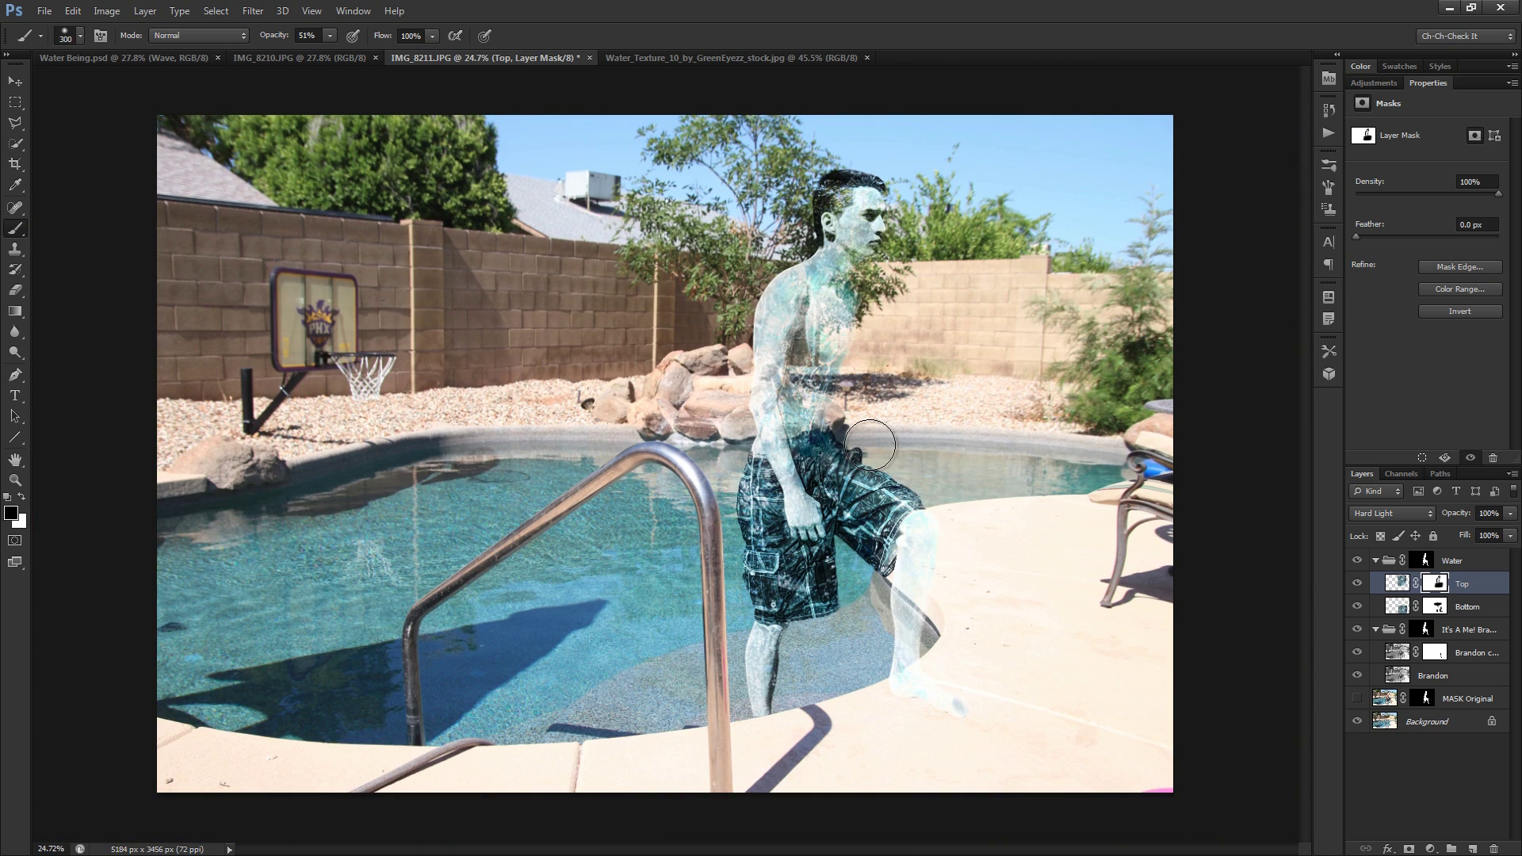
{"action": "scroll", "coordinate": [870, 446], "scroll_direction": "up", "scroll_amount": 1}
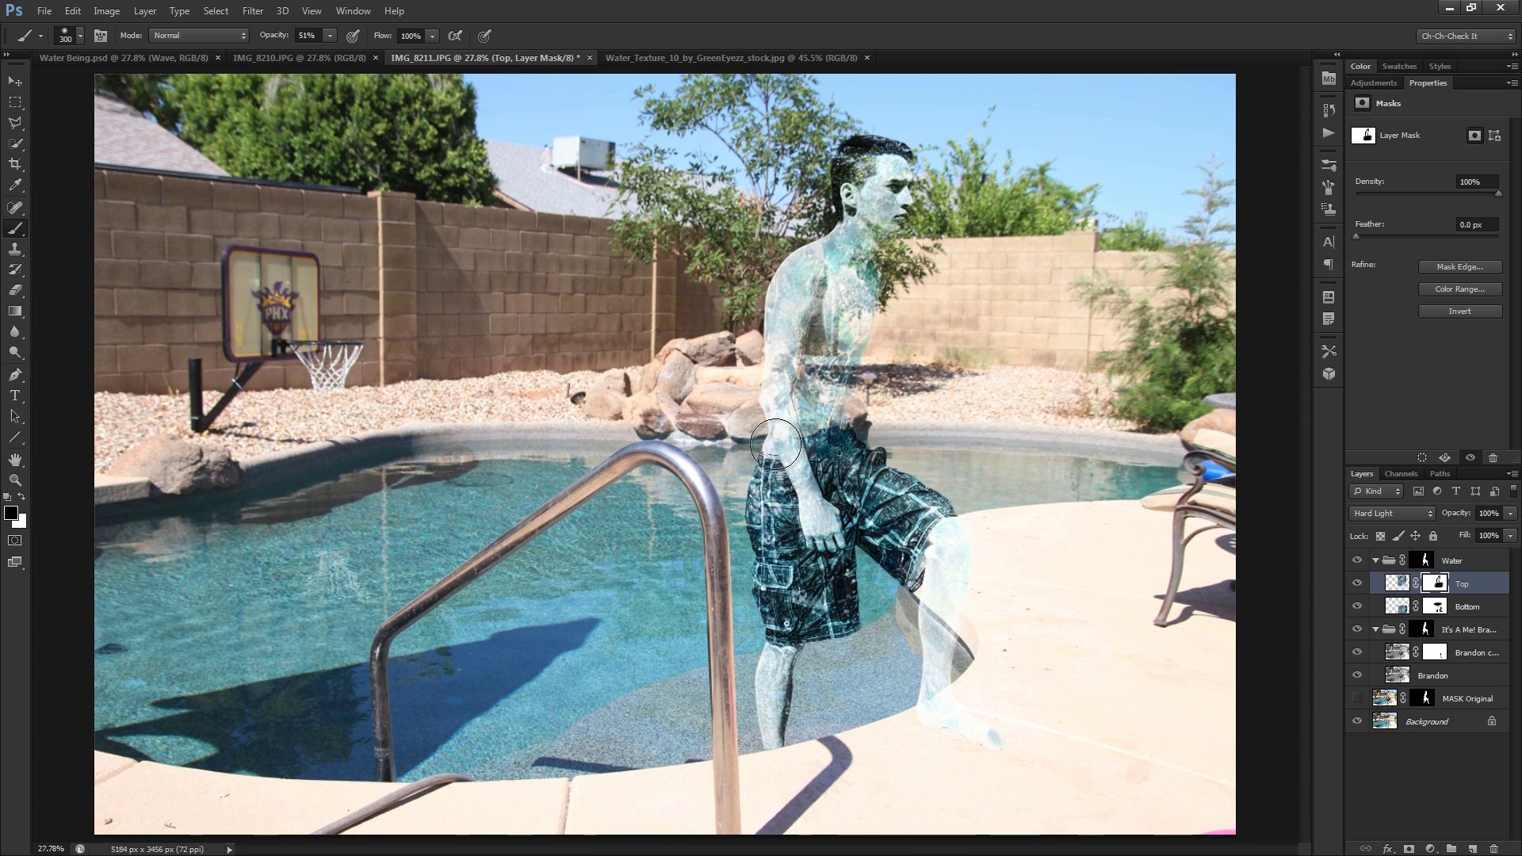
On the duplicated figure layer's mask, soften the effect across the shorts using a black brush of 200 px and 175 px
{"action": "scroll", "coordinate": [793, 580], "scroll_direction": "up", "scroll_amount": 6}
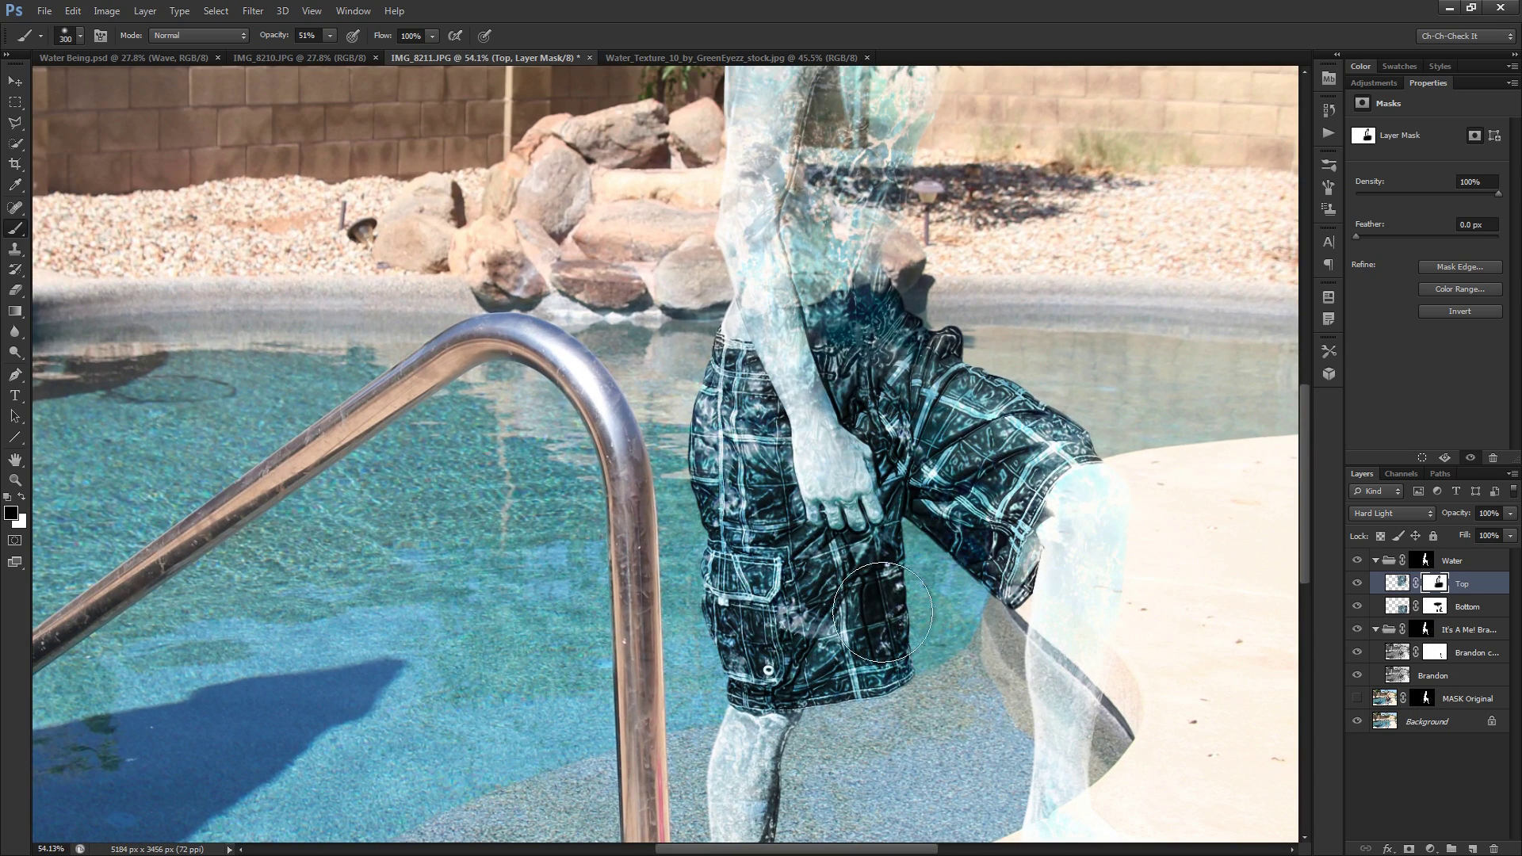
{"action": "left_click", "coordinate": [1437, 652]}
{"action": "key", "text": "bracketleft"}
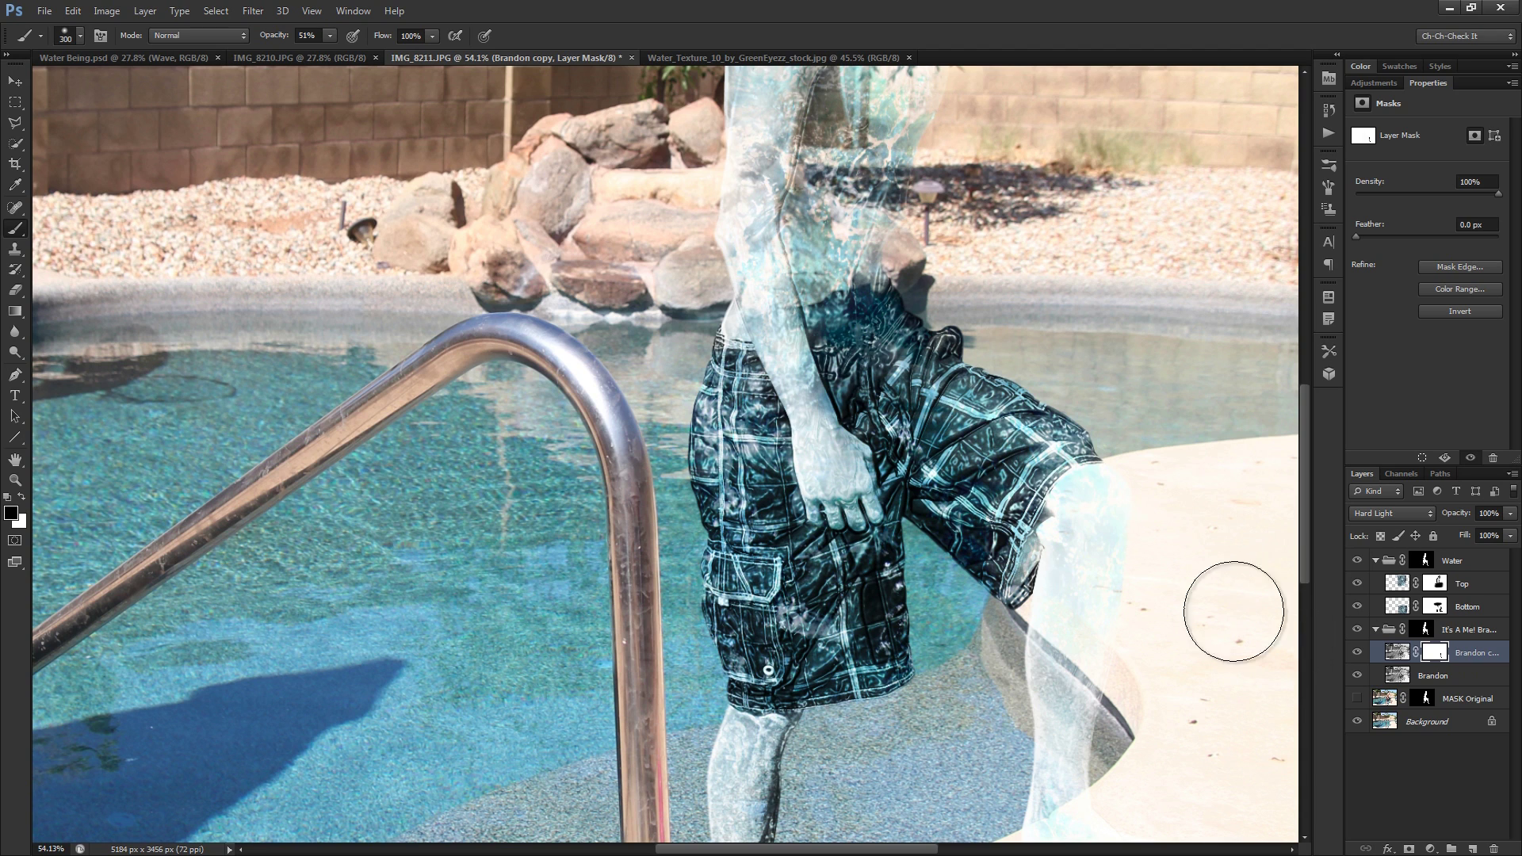
{"action": "key", "text": "bracketleft"}
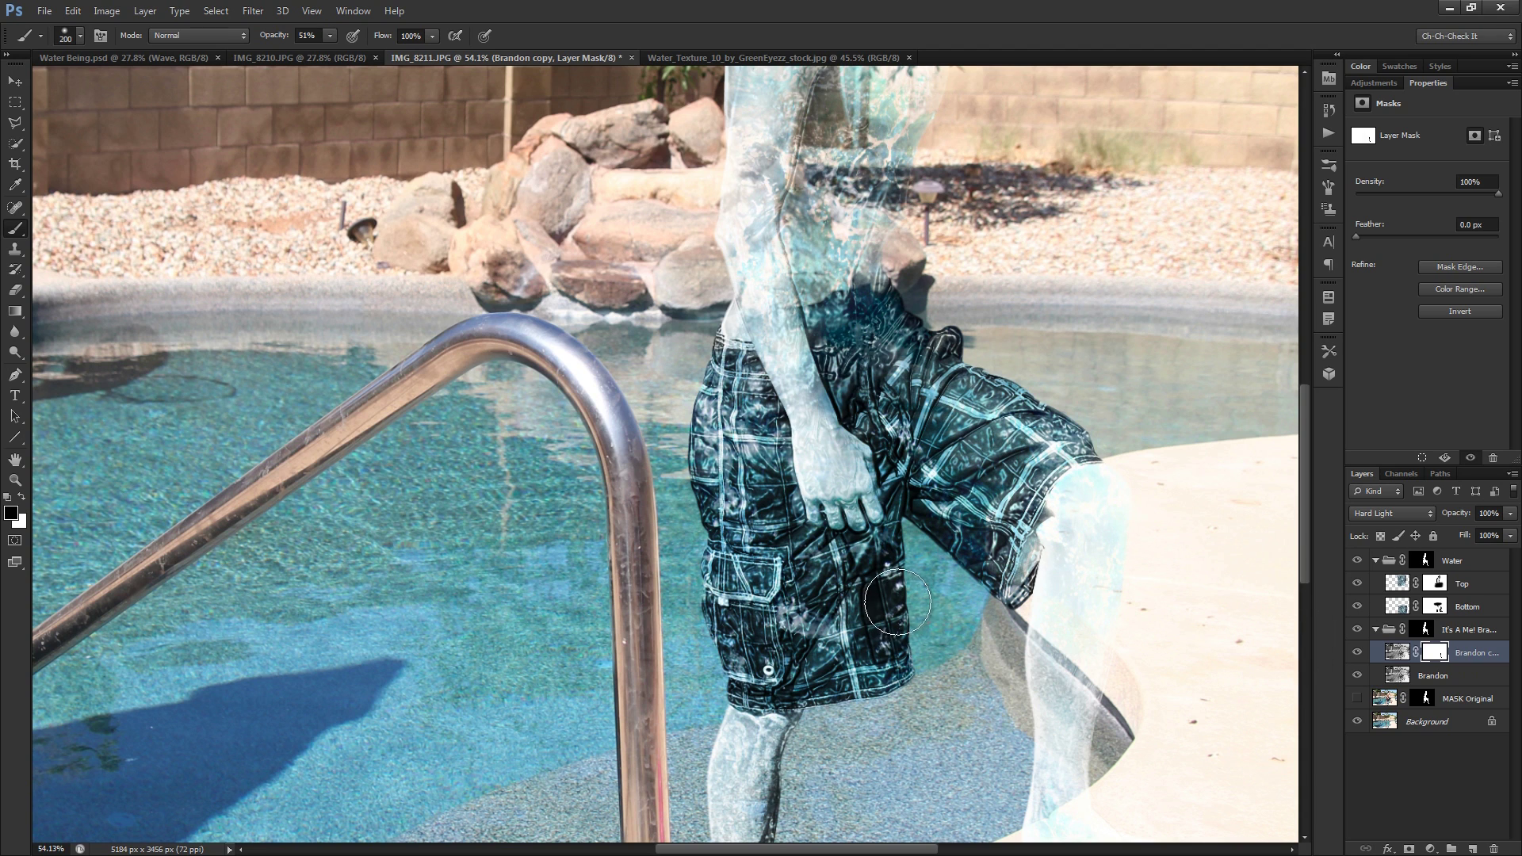
{"action": "key", "text": "bracketleft"}
{"action": "key", "text": "bracketright"}
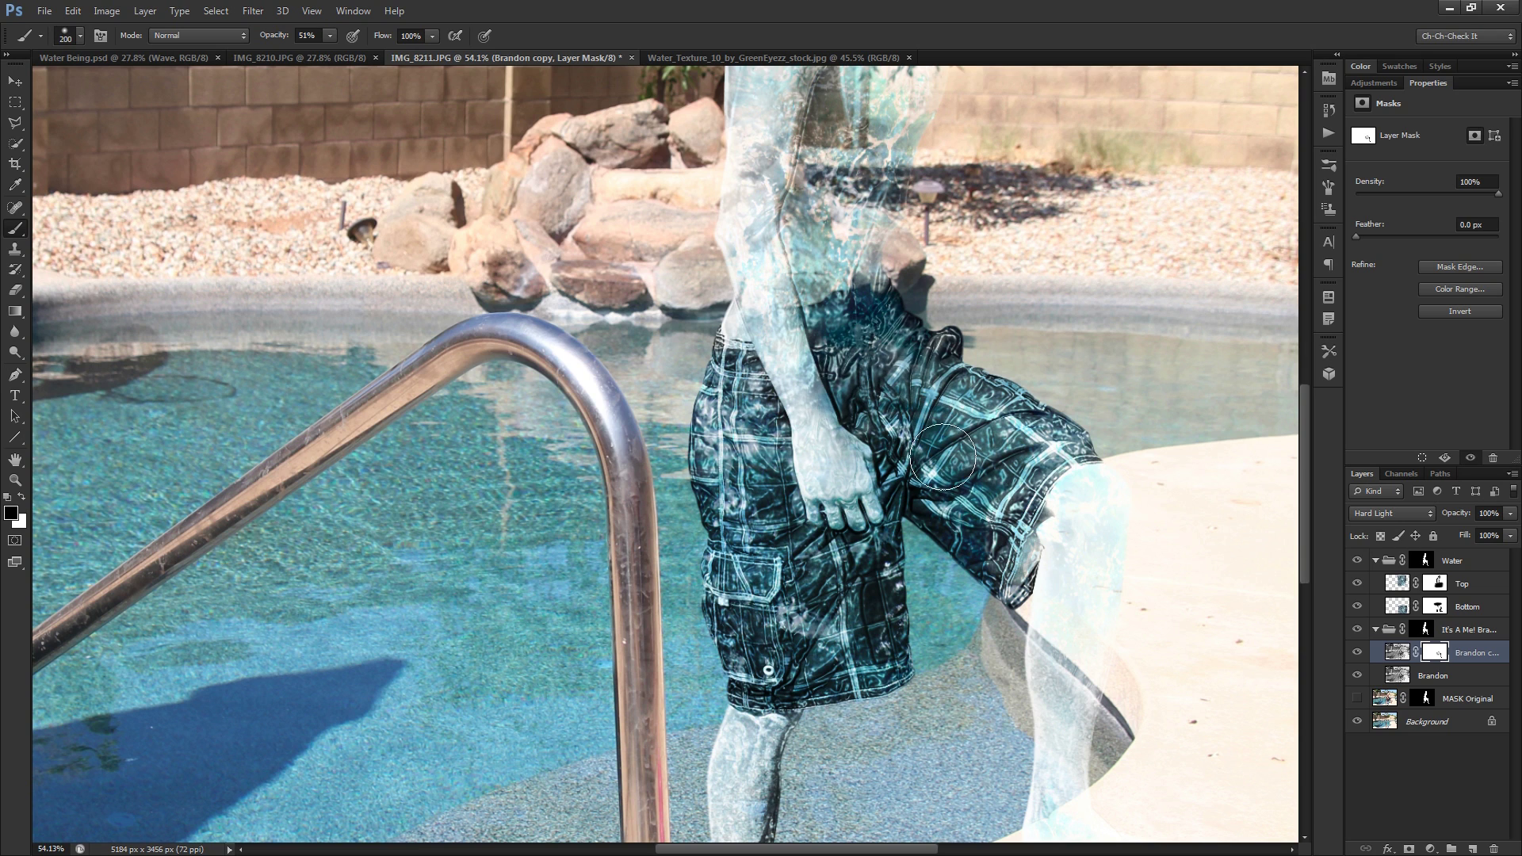
{"action": "key", "text": "bracketleft"}
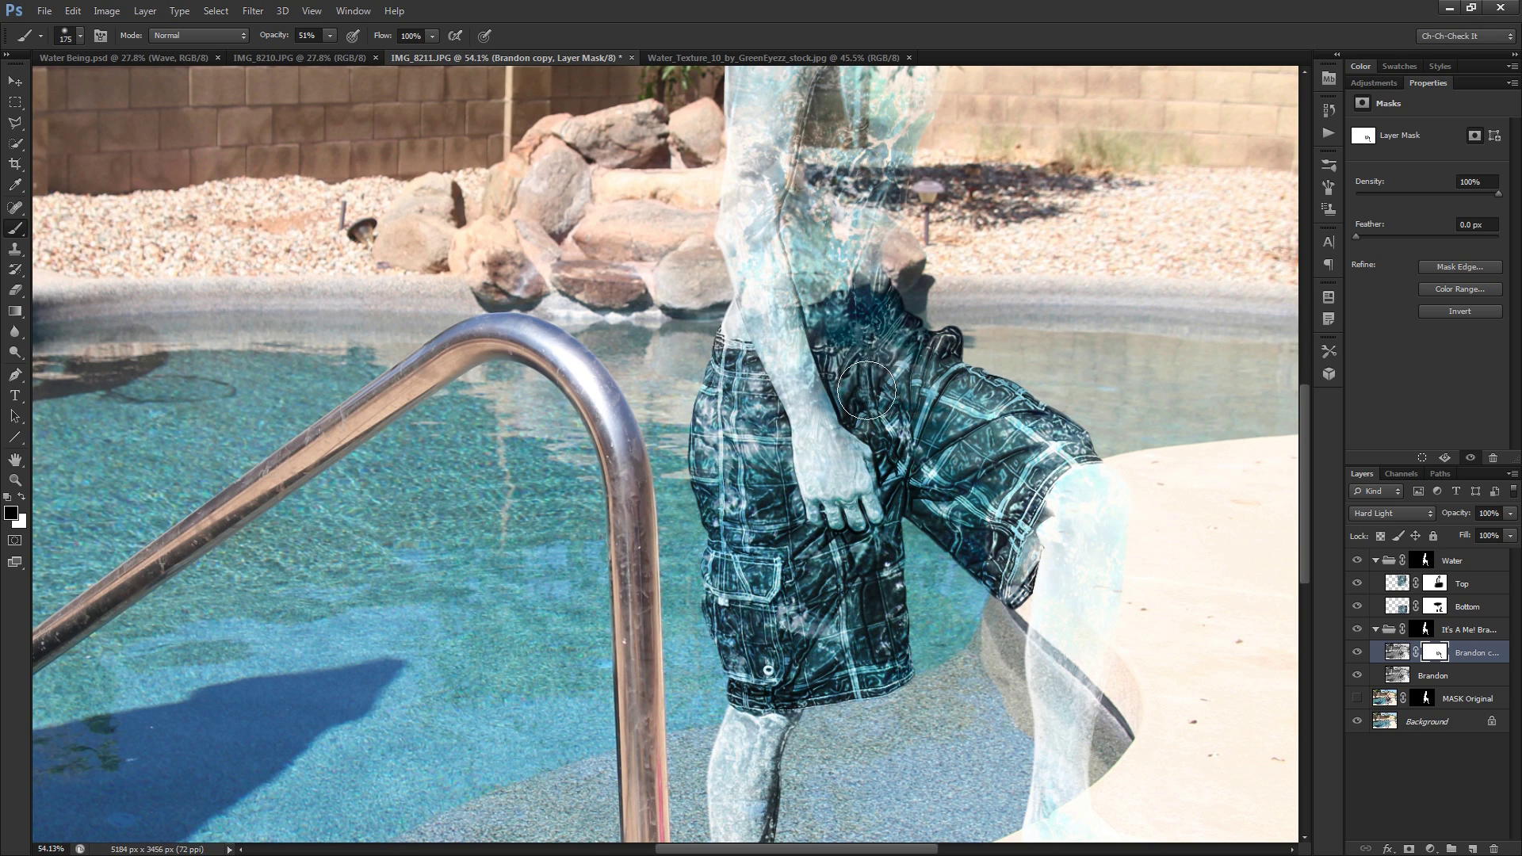
{"action": "scroll", "coordinate": [945, 406], "scroll_direction": "down", "scroll_amount": 2, "text": "alt"}
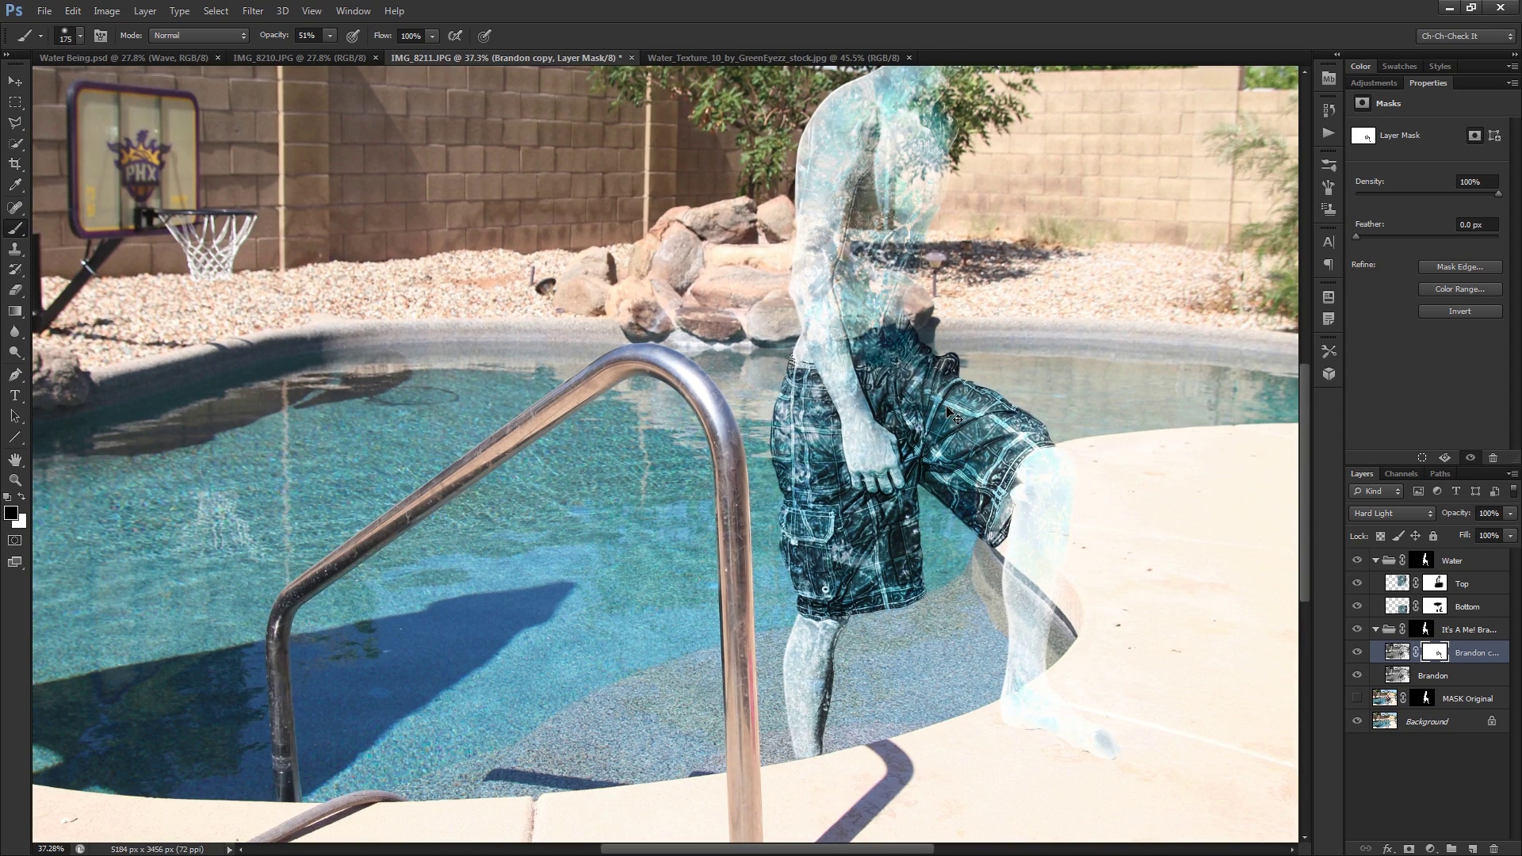
{"action": "scroll", "coordinate": [951, 412], "scroll_direction": "down", "scroll_amount": 2, "text": "alt"}
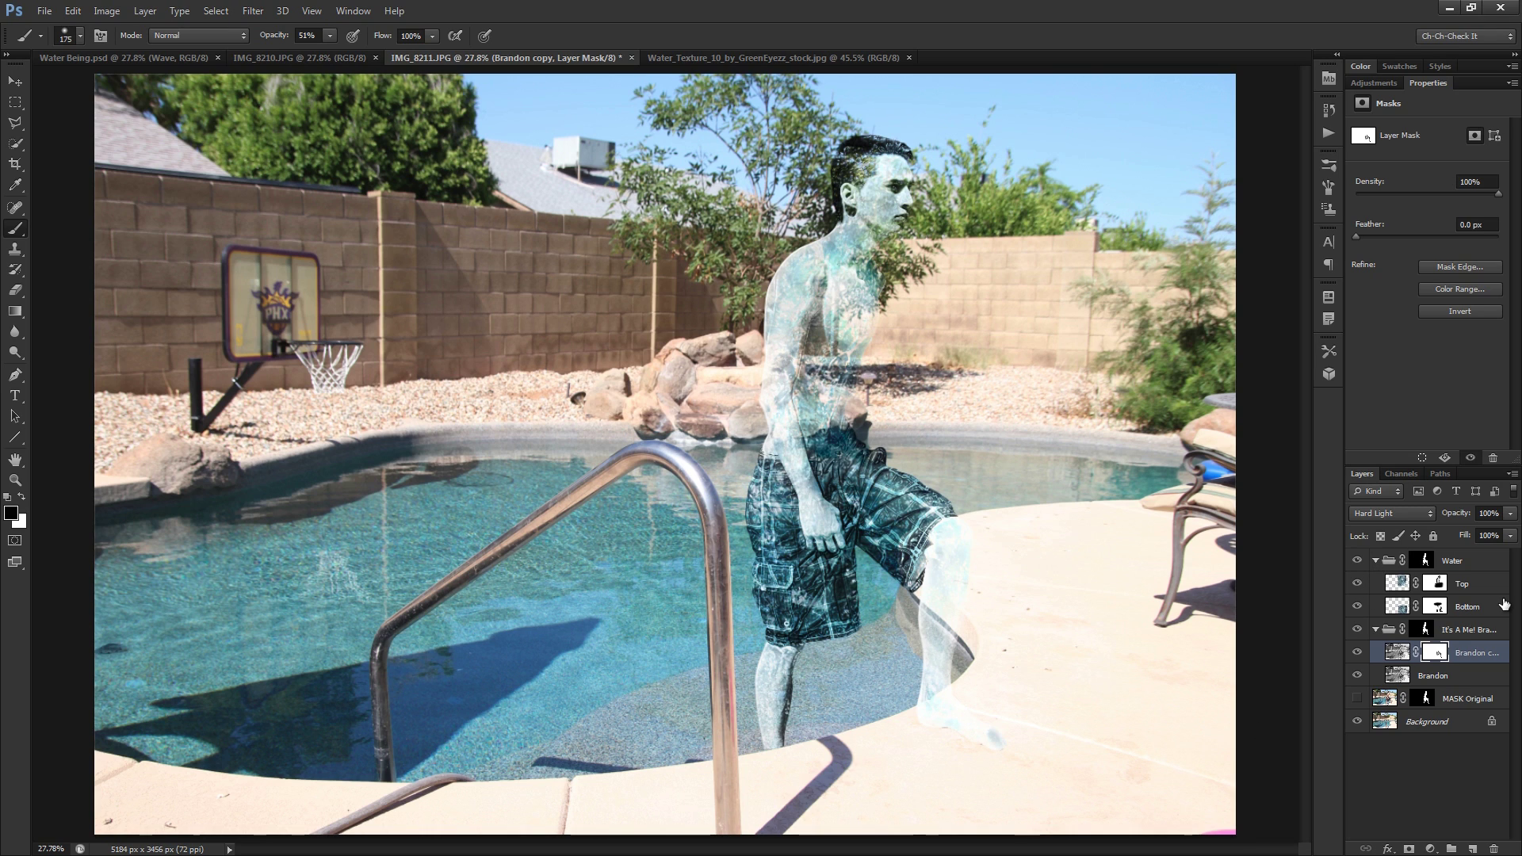
Select the Water group's mask and collapse both the Water group and the figure group below it
{"action": "left_click", "coordinate": [1423, 563]}
{"action": "left_click", "coordinate": [1375, 629]}
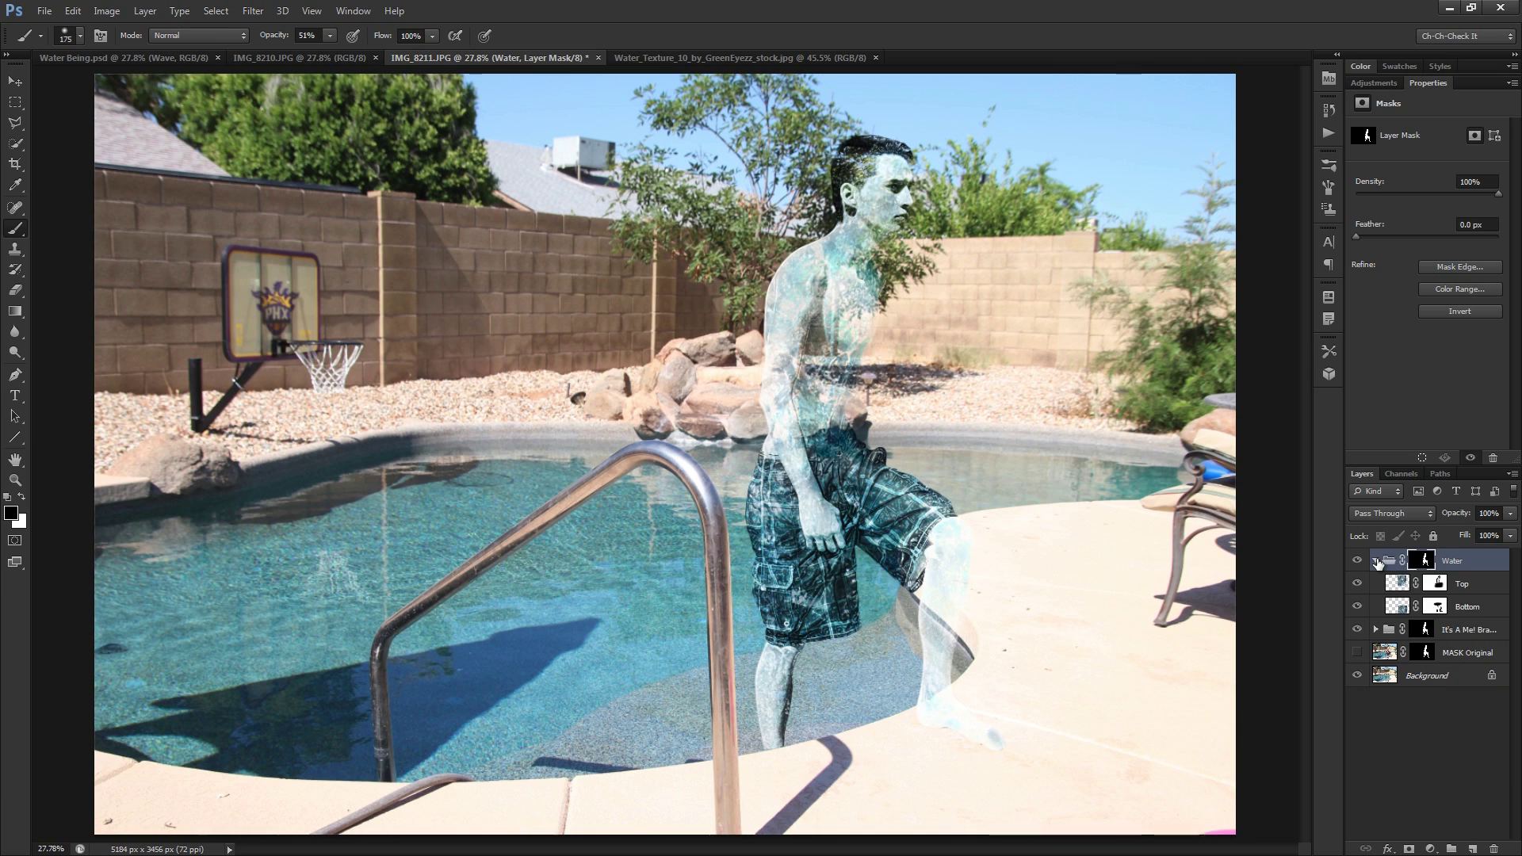
{"action": "left_click", "coordinate": [1376, 561]}
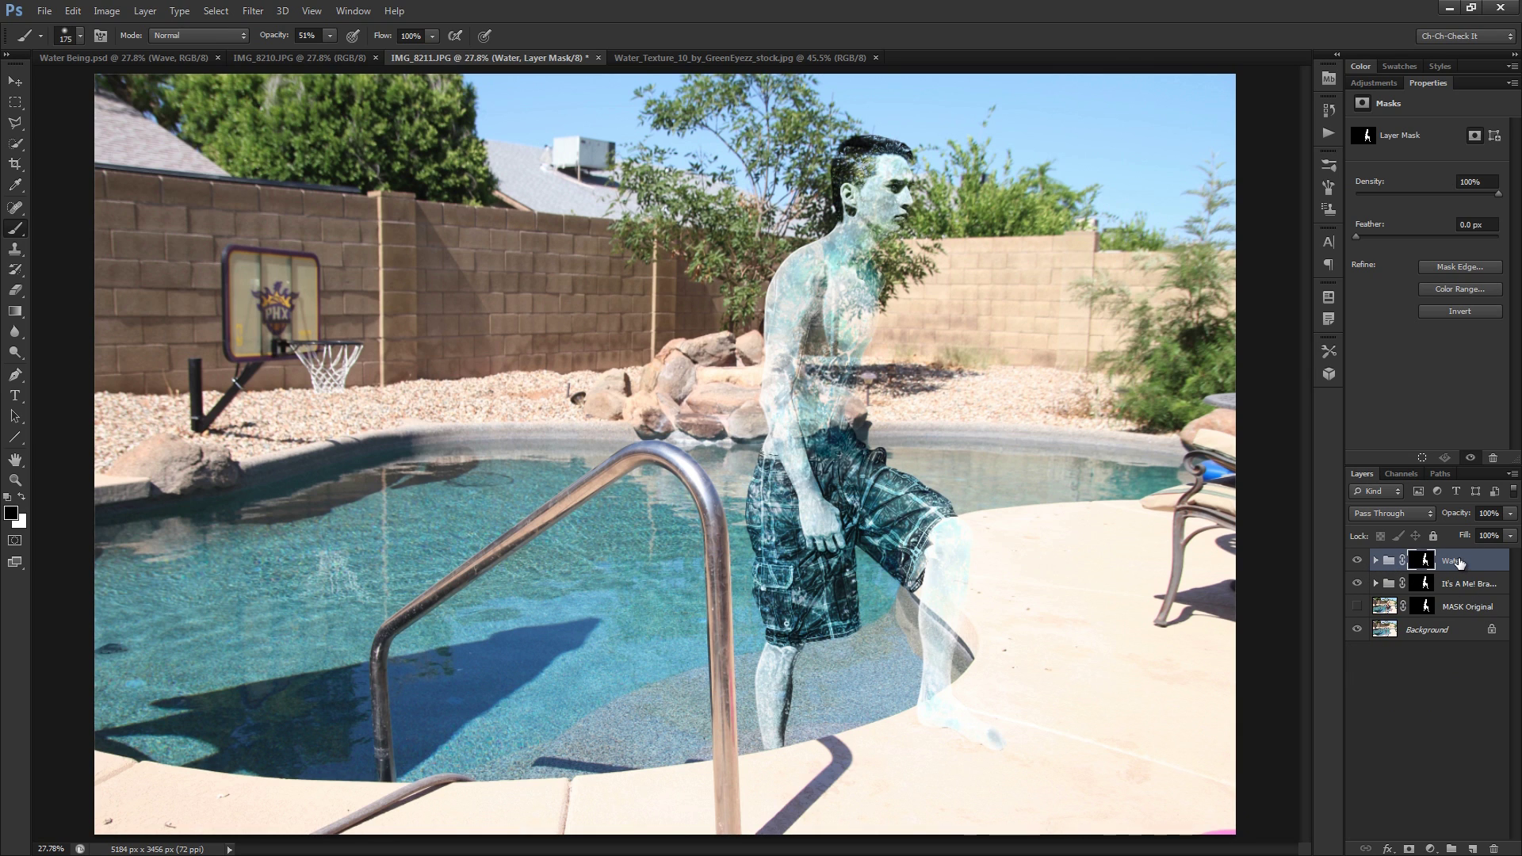
Place the BUBBLEZ image above the Water group and position it over the torso, rotated about 10 degrees
{"action": "left_click_drag", "start_coordinate": [1423, 560], "coordinate": [848, 321]}
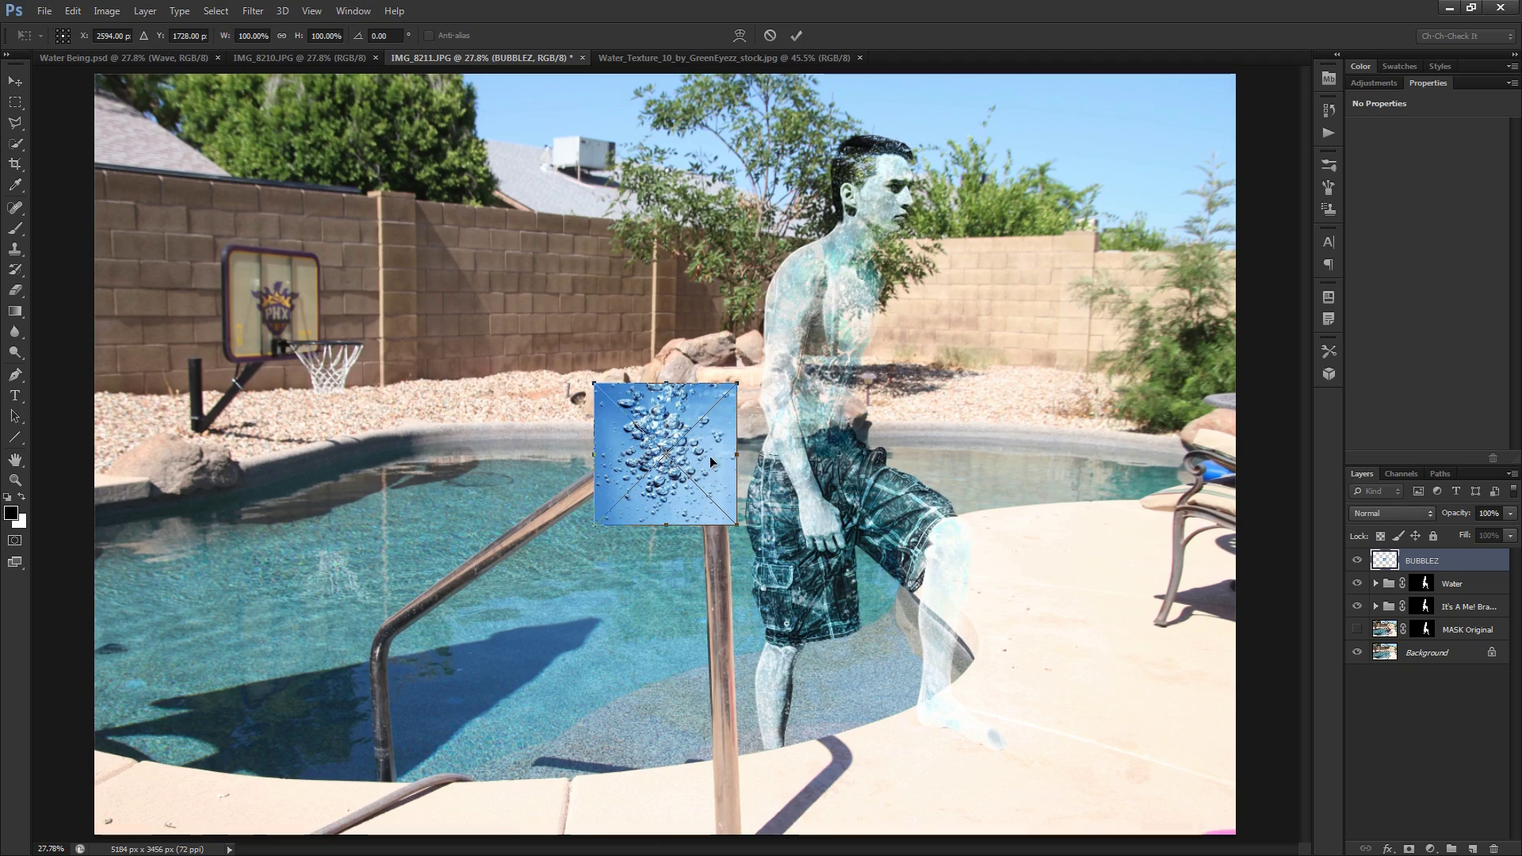
{"action": "scroll", "coordinate": [707, 453], "scroll_direction": "up", "scroll_amount": 5}
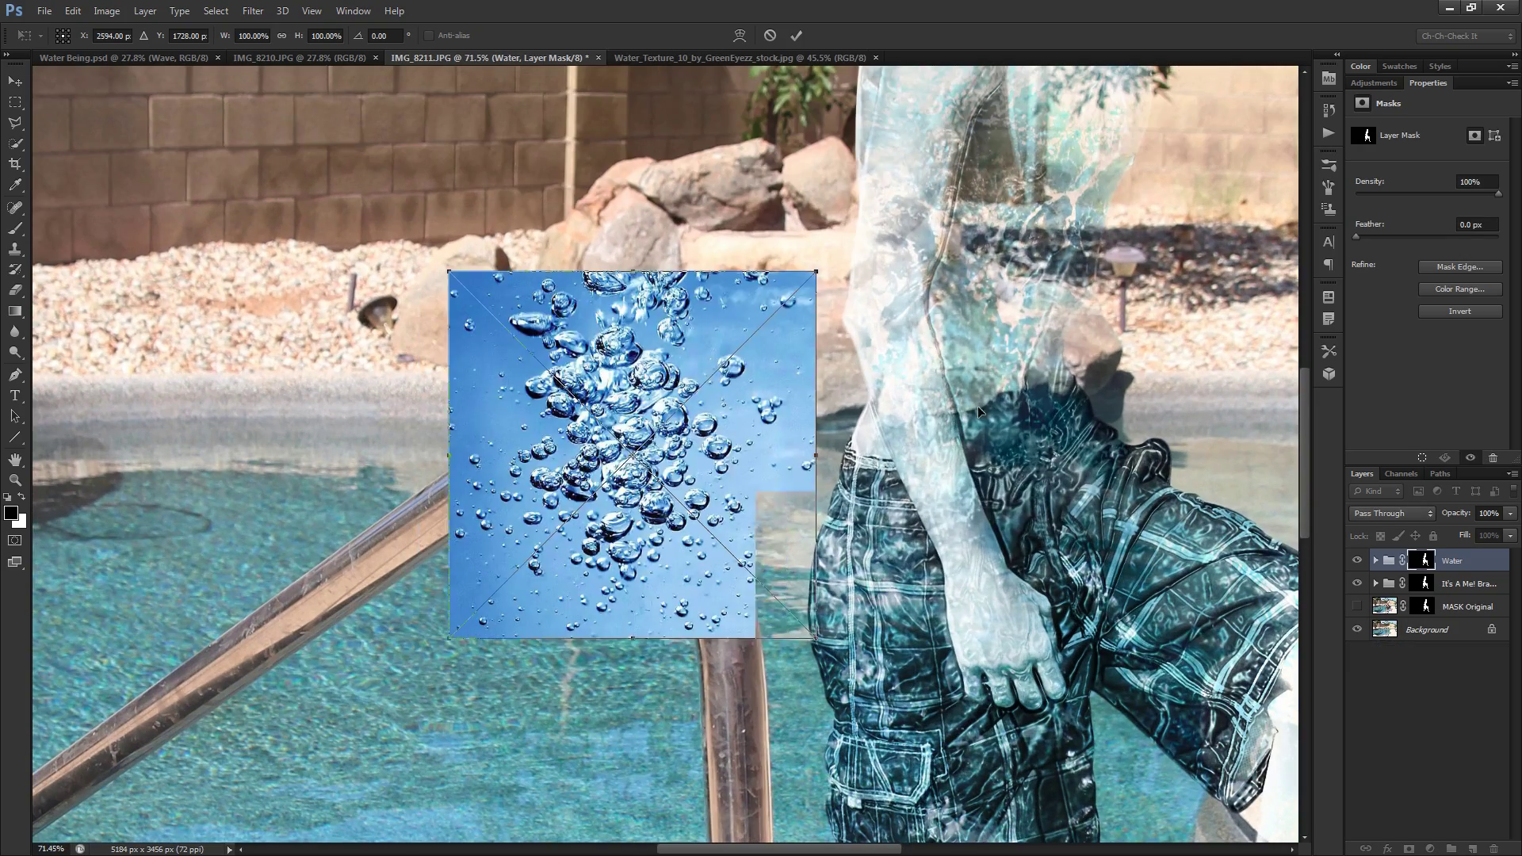
{"action": "left_click_drag", "start_coordinate": [978, 406], "coordinate": [1117, 190]}
{"action": "left_click_drag", "start_coordinate": [1111, 478], "coordinate": [949, 607]}
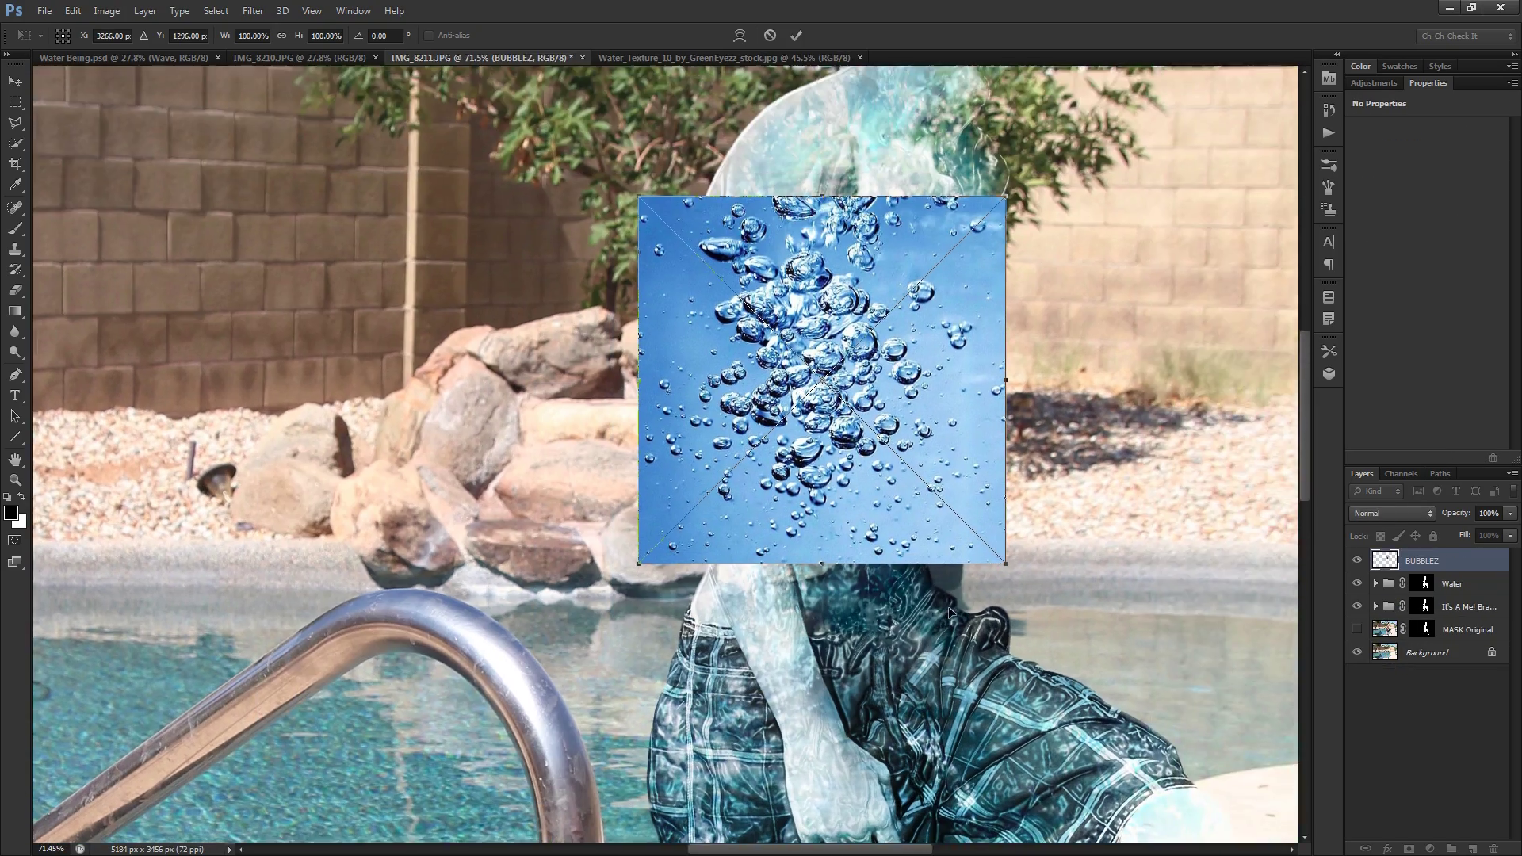
{"action": "left_click_drag", "start_coordinate": [1003, 339], "coordinate": [1069, 306]}
{"action": "left_click_drag", "start_coordinate": [1180, 382], "coordinate": [1176, 432]}
{"action": "left_click_drag", "start_coordinate": [1019, 332], "coordinate": [1007, 350]}
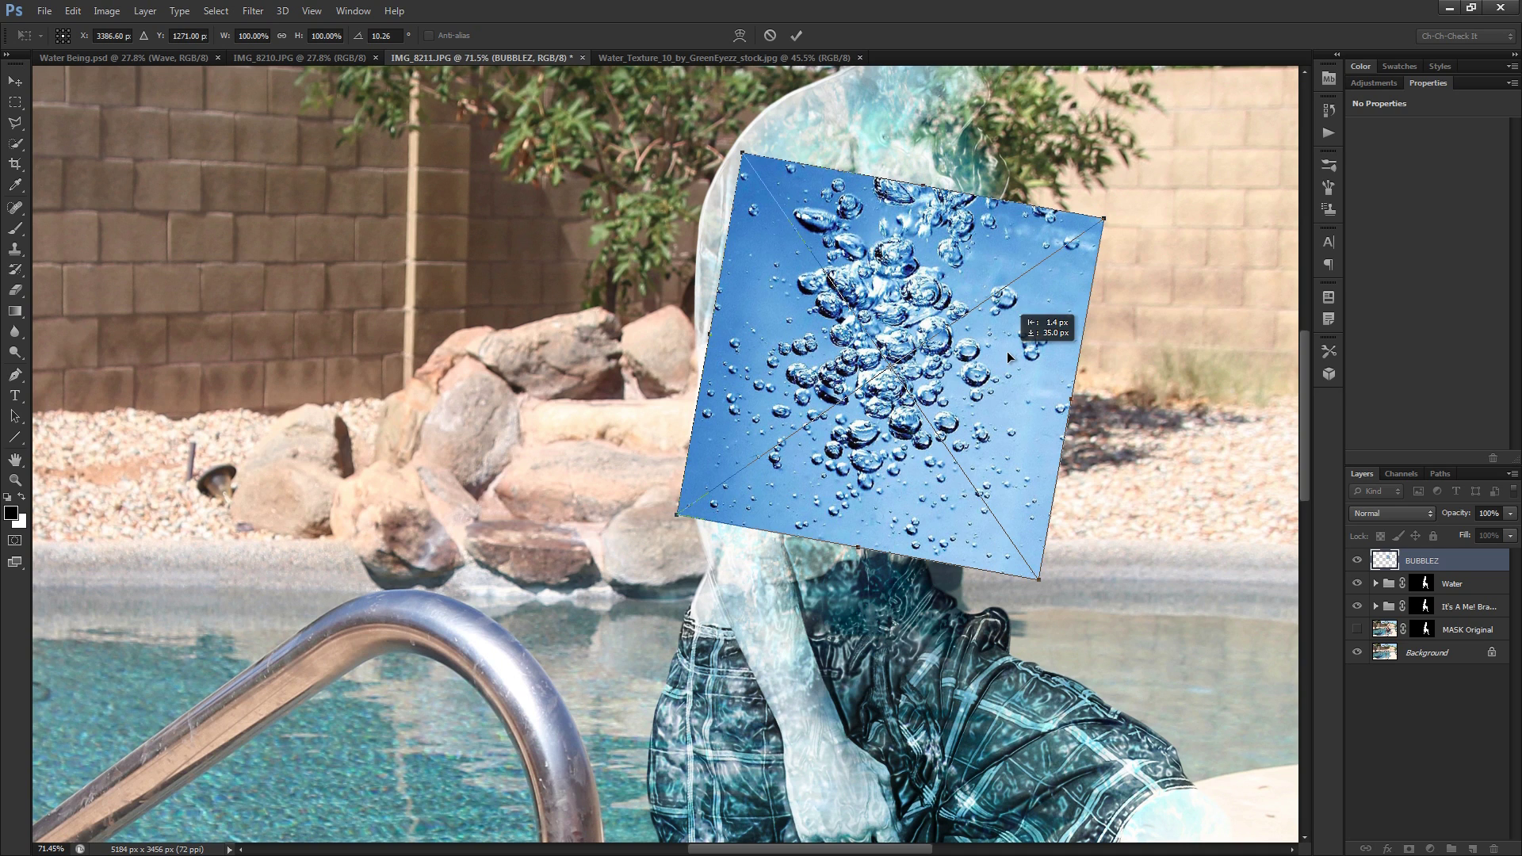
{"action": "key", "text": "Return"}
Set the BUBBLEZ layer's blend mode to Lighter Color and add a white layer mask
{"action": "key", "text": "b"}
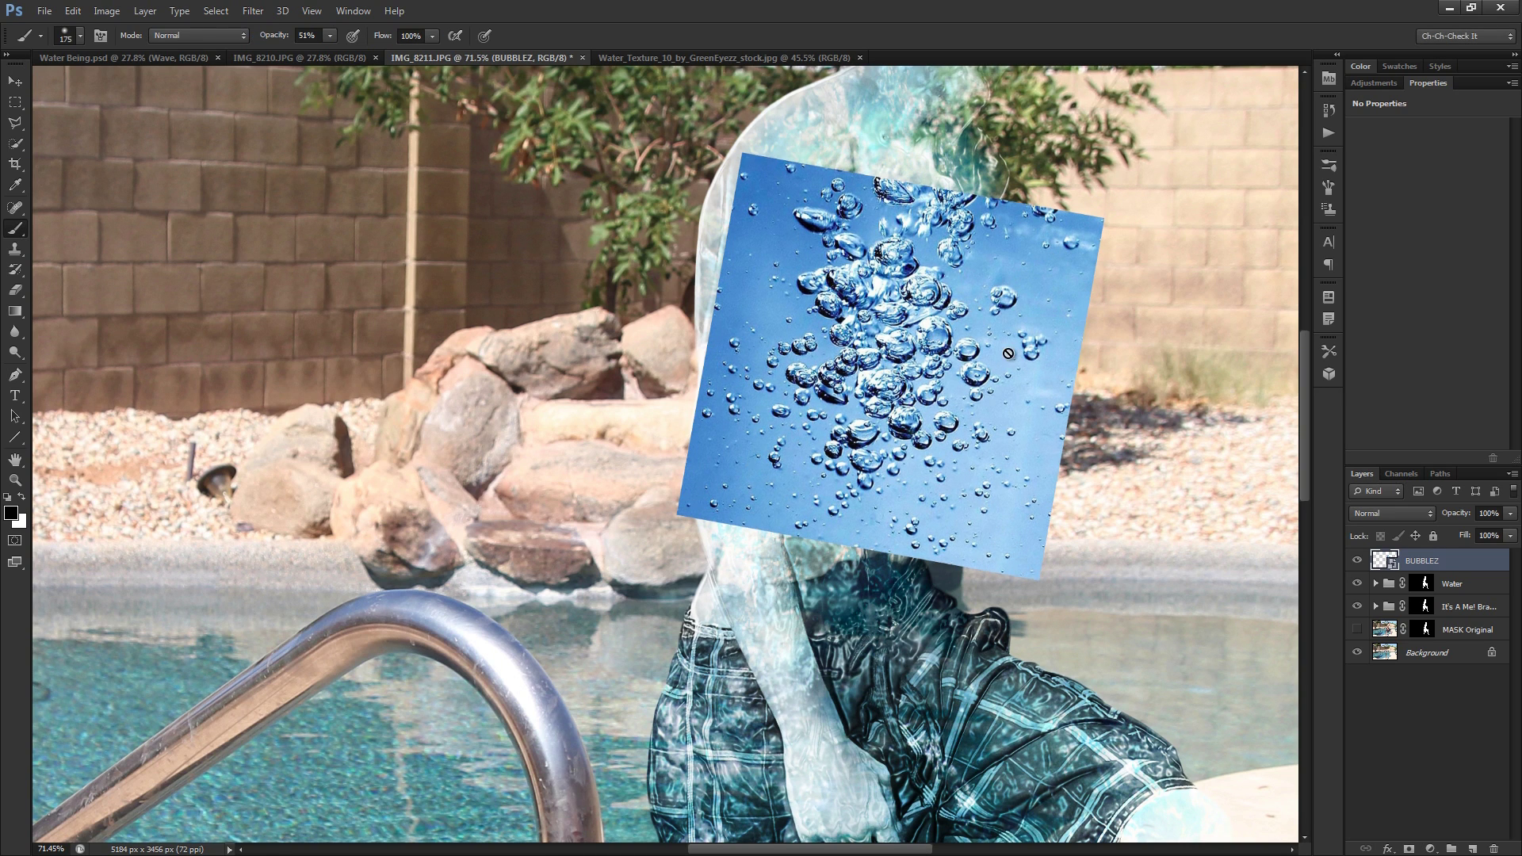
{"action": "left_click", "coordinate": [1403, 514]}
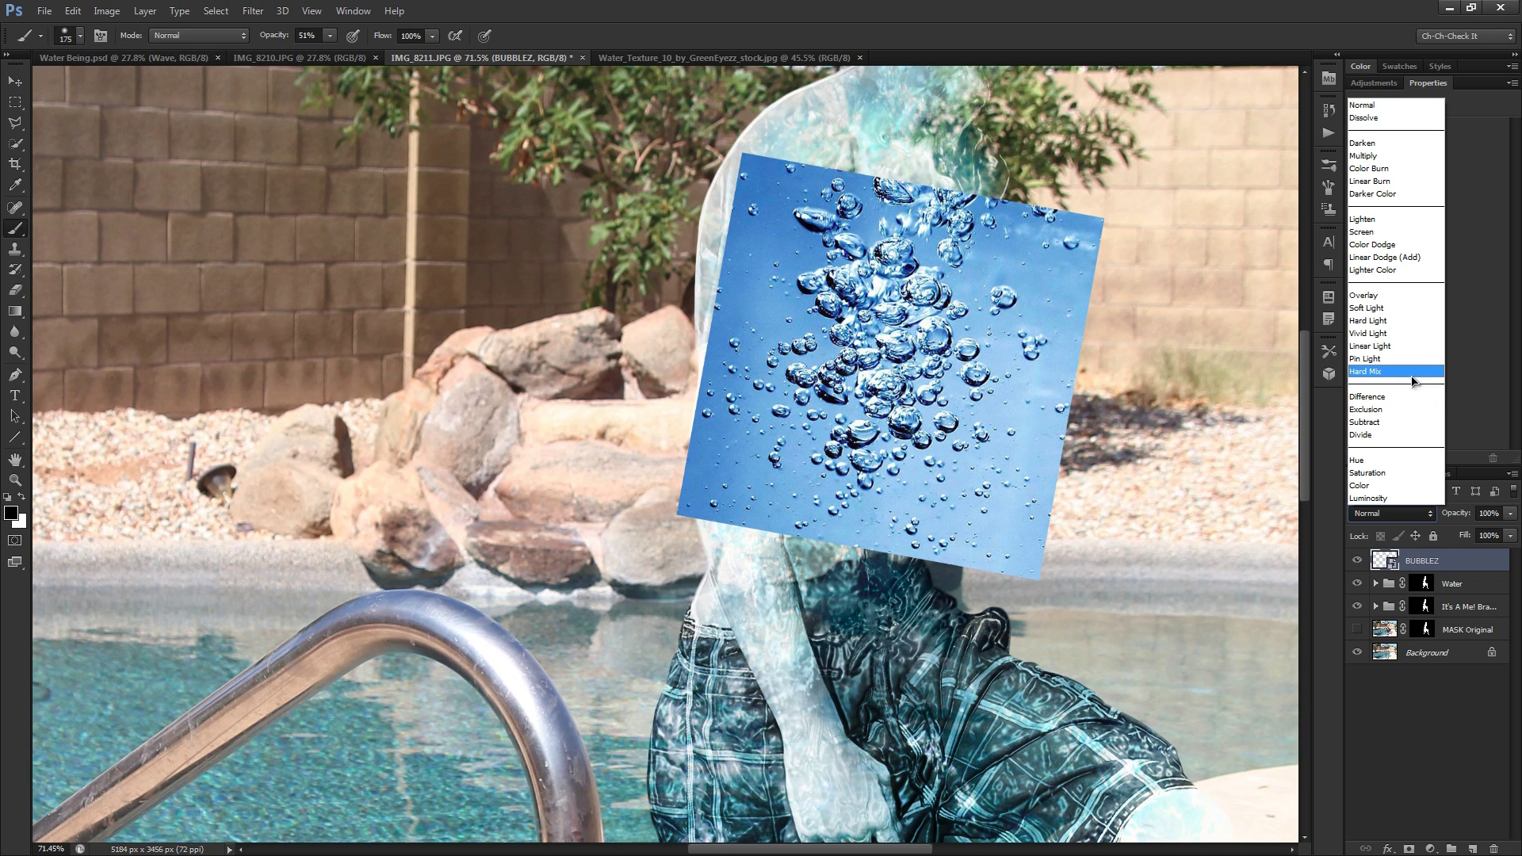
{"action": "left_click", "coordinate": [1378, 270]}
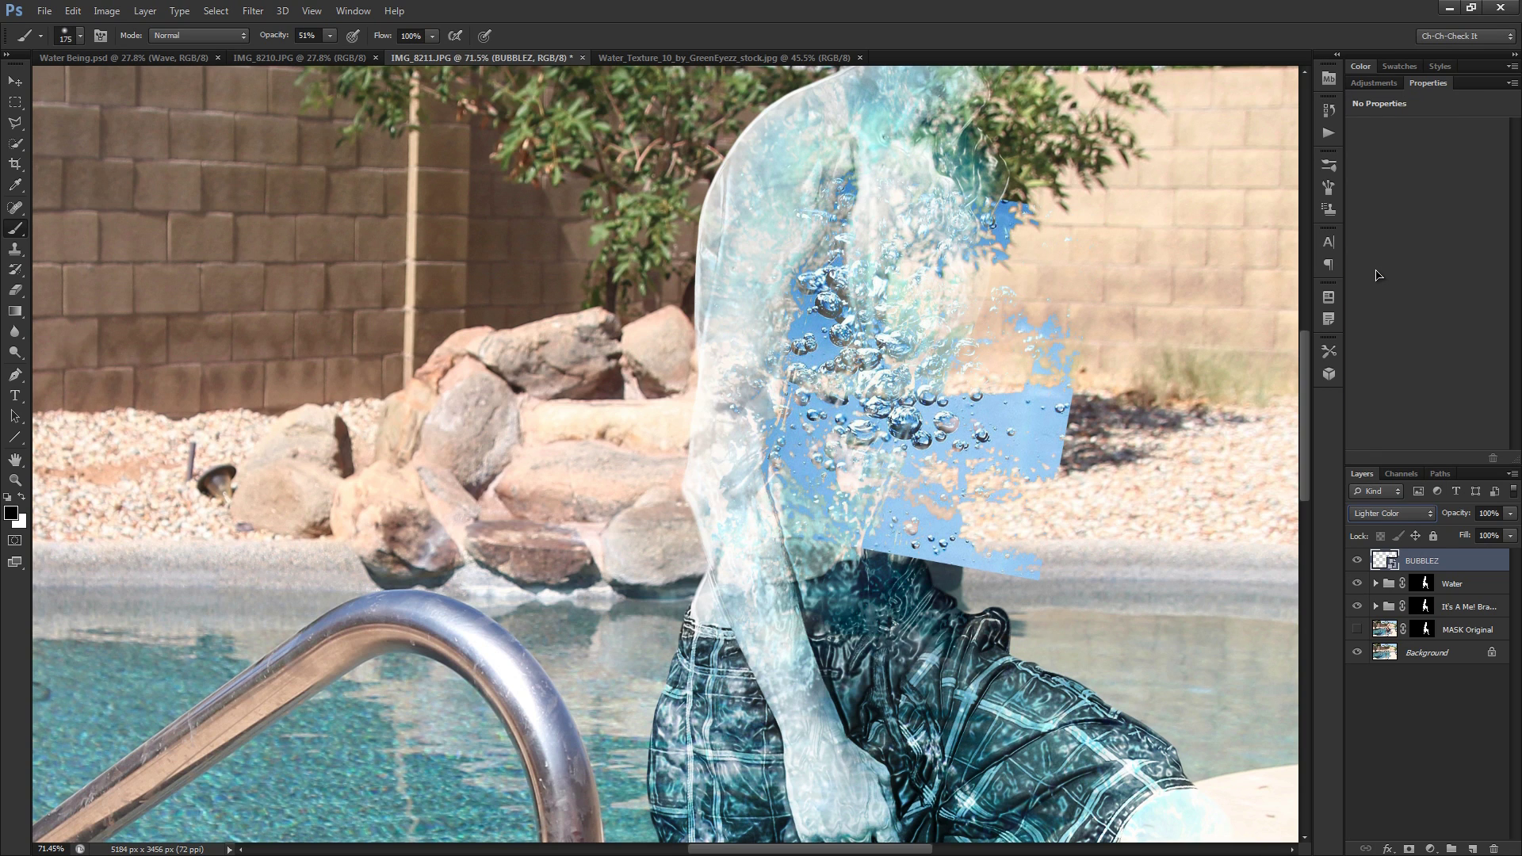
{"action": "left_click", "coordinate": [1408, 849]}
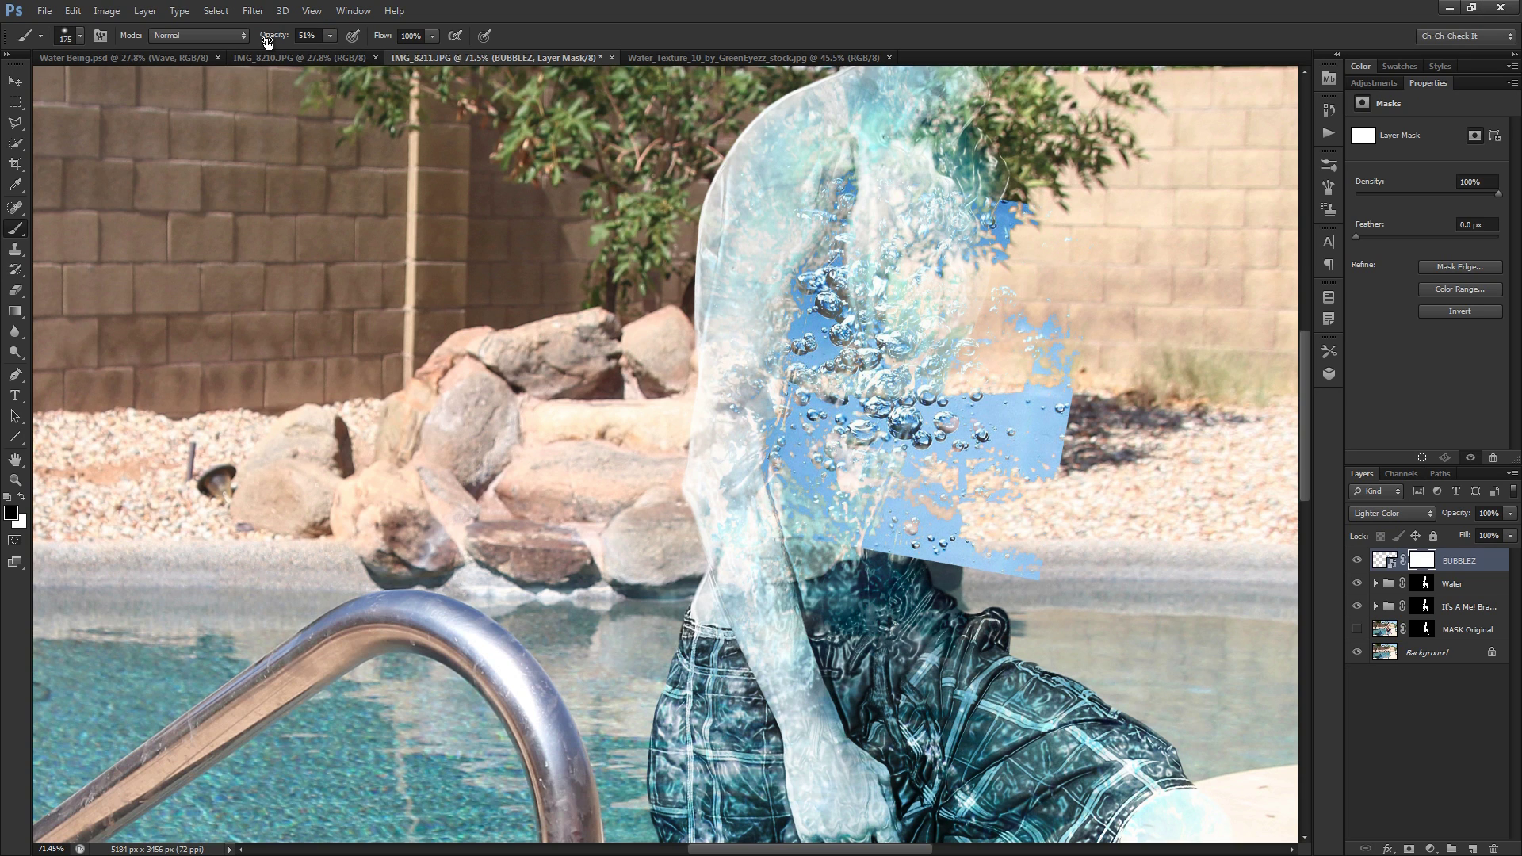
Mask out the bubble image beyond the chest and waist using a 100% opacity black brush at 175 px and 125 px
{"action": "mouse_move", "coordinate": [1026, 561]}
{"action": "left_mouse_down"}
{"action": "mouse_move", "coordinate": [1060, 501]}
{"action": "mouse_move", "coordinate": [1058, 391]}
{"action": "mouse_move", "coordinate": [1034, 356]}
{"action": "mouse_move", "coordinate": [1034, 231]}
{"action": "mouse_move", "coordinate": [988, 195]}
{"action": "mouse_move", "coordinate": [965, 223]}
{"action": "mouse_move", "coordinate": [1001, 246]}
{"action": "left_mouse_up"}
{"action": "mouse_move", "coordinate": [1006, 354]}
{"action": "left_mouse_down"}
{"action": "mouse_move", "coordinate": [1050, 423]}
{"action": "mouse_move", "coordinate": [995, 498]}
{"action": "mouse_move", "coordinate": [987, 397]}
{"action": "left_mouse_up"}
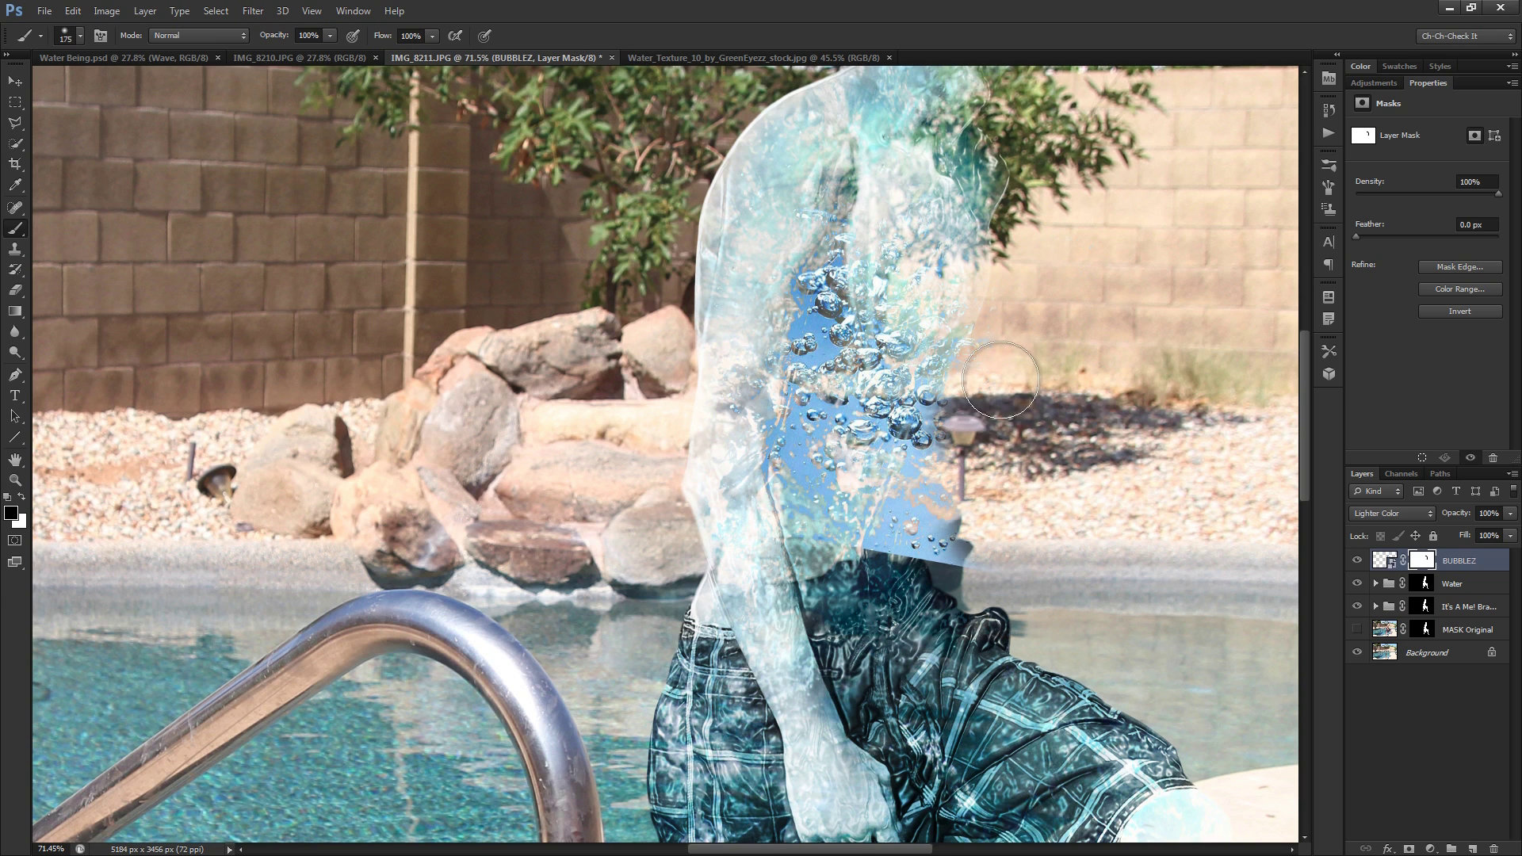
{"action": "key", "text": "bracketleft"}
{"action": "key", "text": "bracketleft"}
{"action": "key", "text": "bracketleft"}
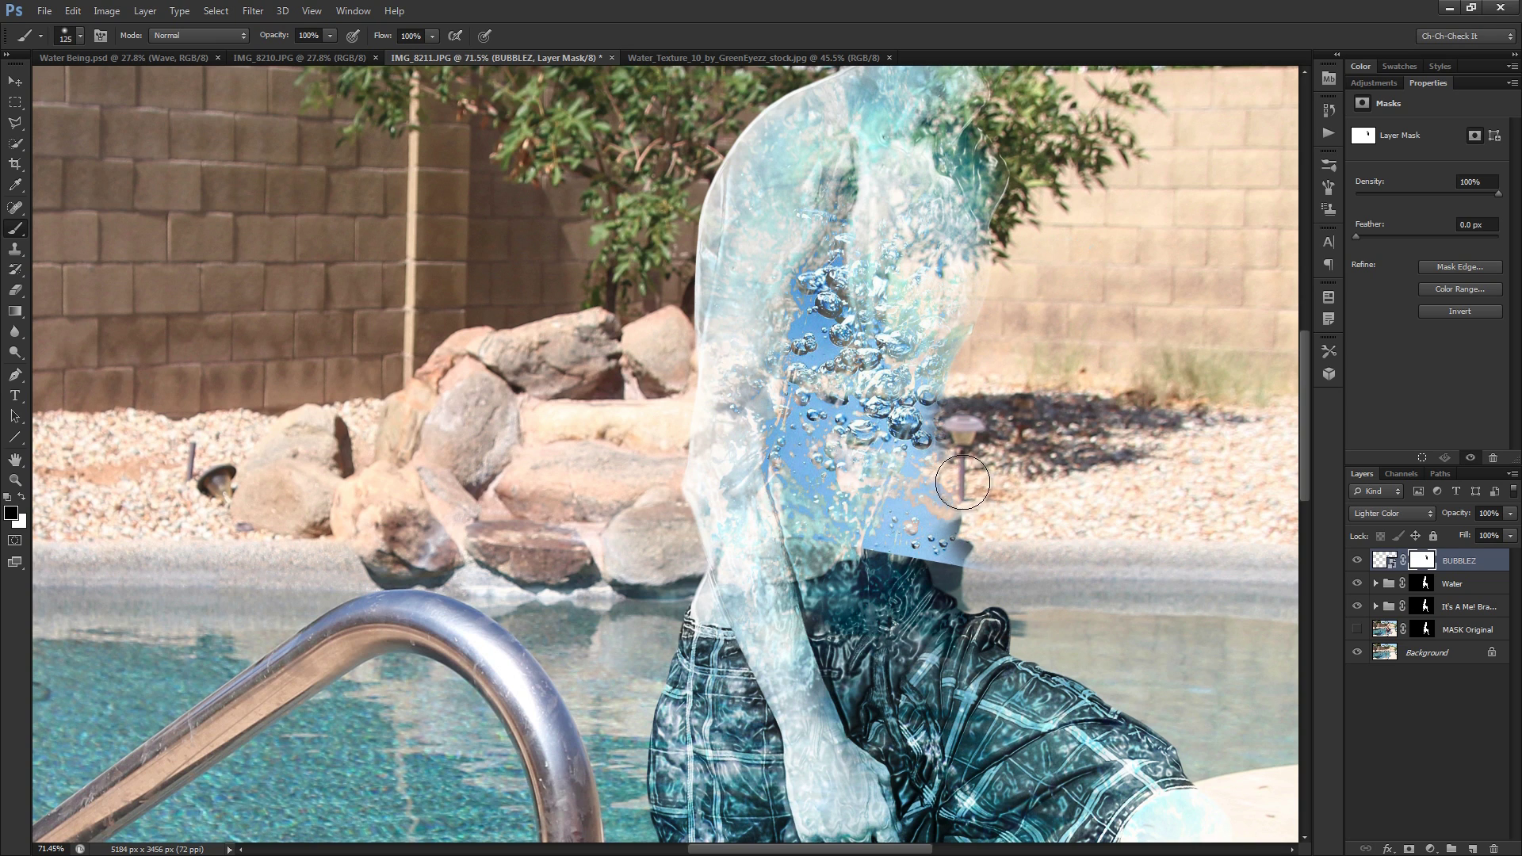
{"action": "mouse_move", "coordinate": [963, 484]}
{"action": "left_mouse_down"}
{"action": "mouse_move", "coordinate": [954, 531]}
{"action": "mouse_move", "coordinate": [955, 565]}
{"action": "left_mouse_up"}
{"action": "key", "text": "bracketright"}
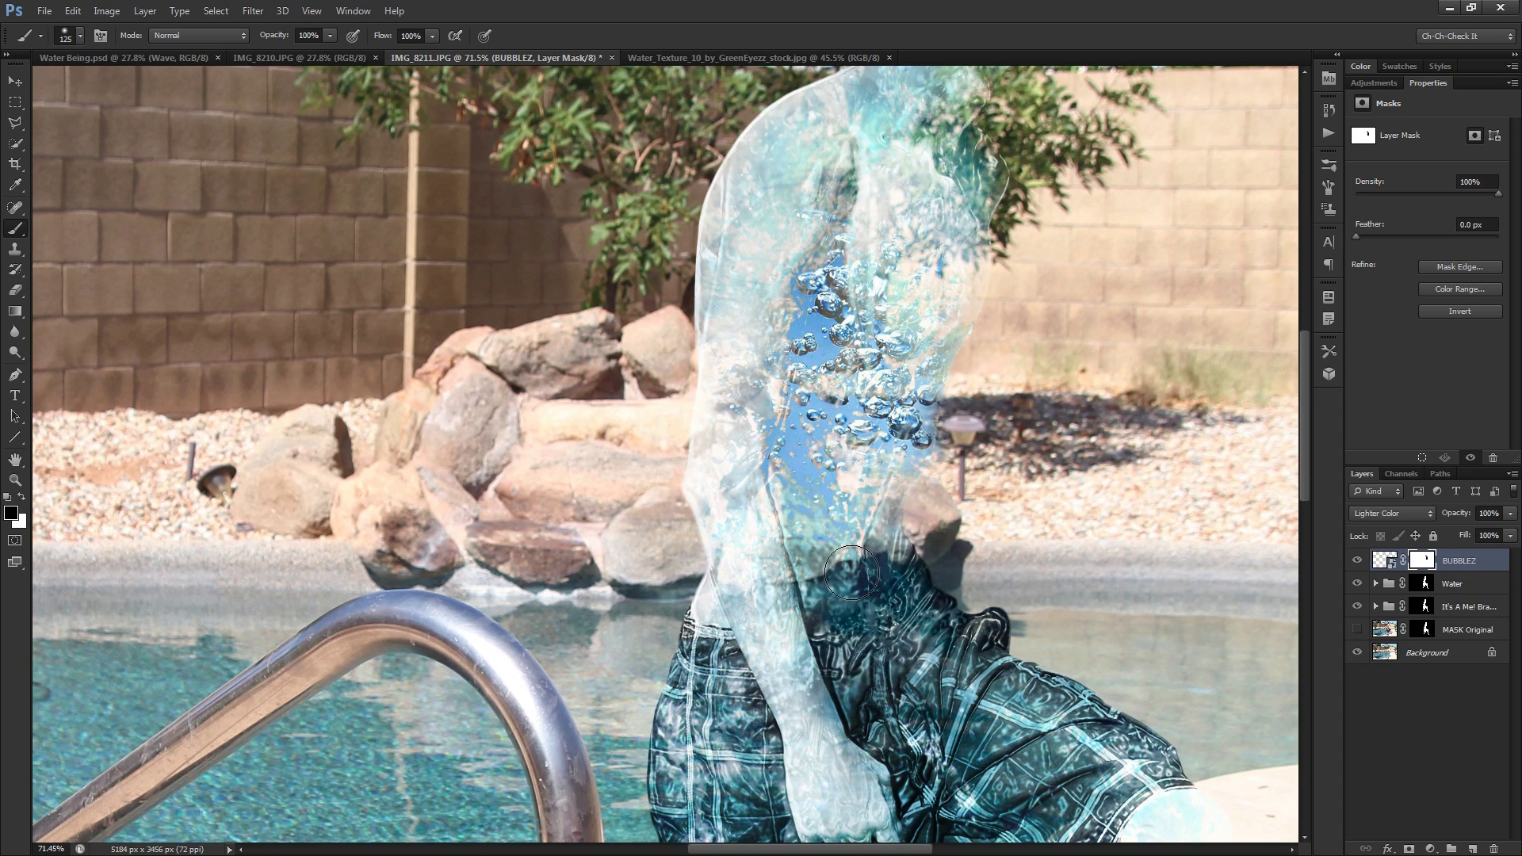
Reduce the brush size and paint out the flat blue between the bubbles on the lower torso
{"action": "scroll", "coordinate": [804, 523], "scroll_direction": "up", "scroll_amount": 4}
{"action": "key", "text": "bracketleft"}
{"action": "key", "text": "bracketleft"}
{"action": "scroll", "coordinate": [804, 523], "scroll_direction": "up", "scroll_amount": 3}
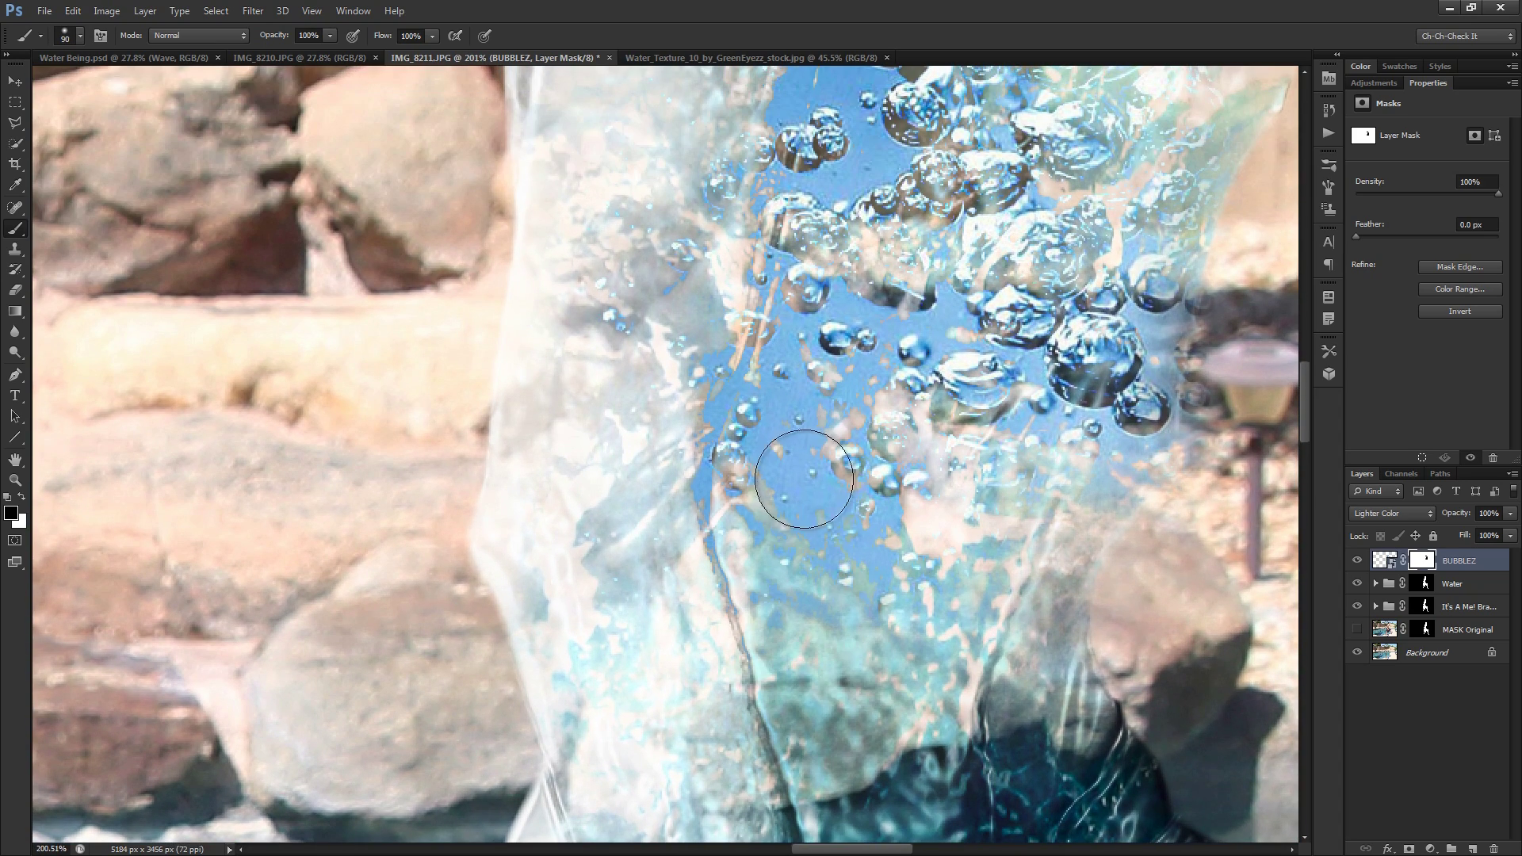
{"action": "left_click_drag", "start_coordinate": [789, 492], "coordinate": [817, 555]}
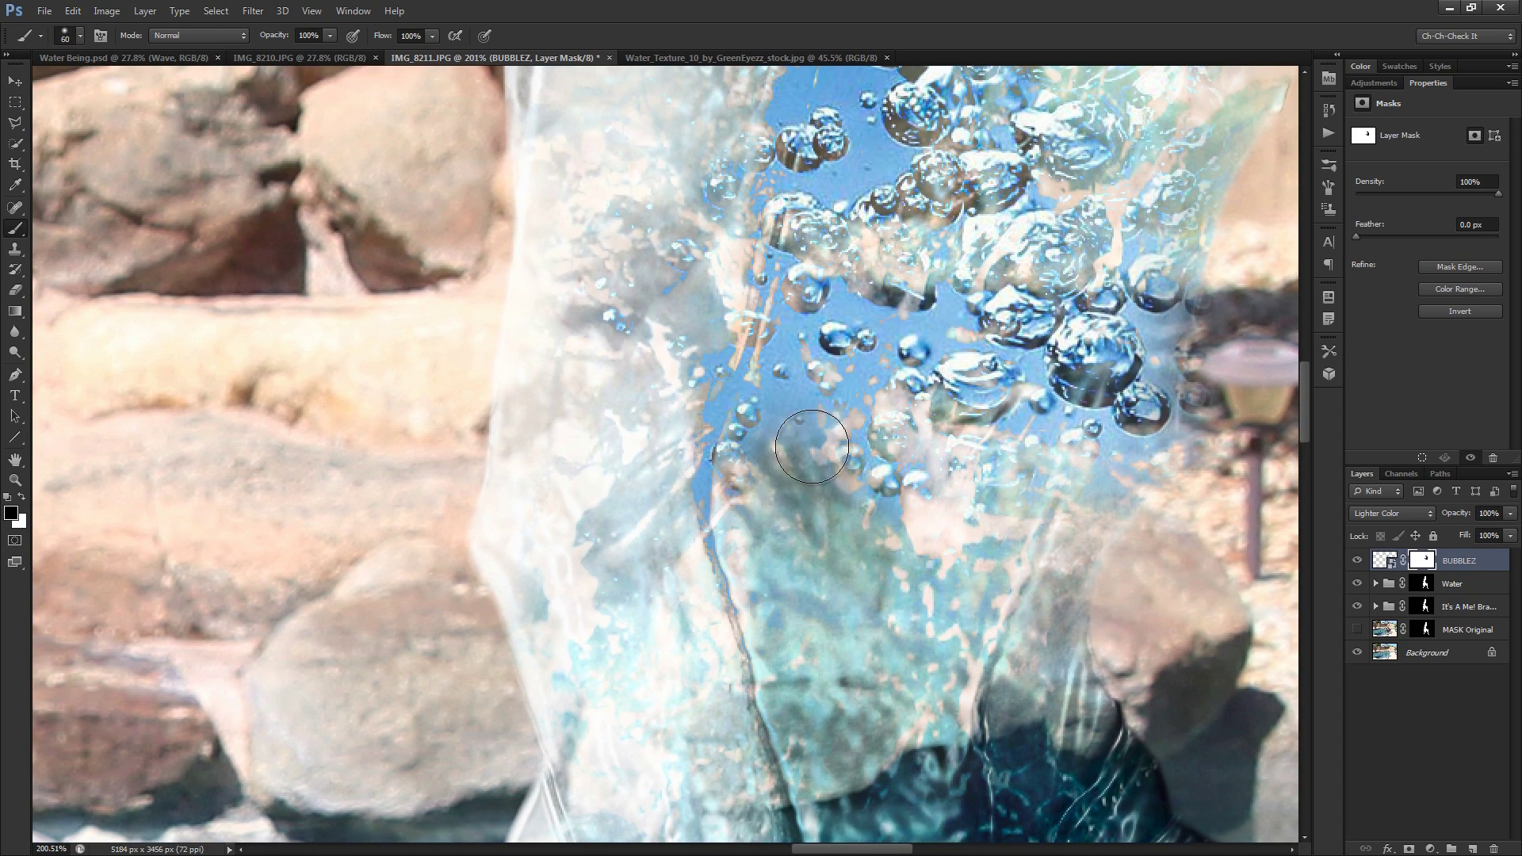
{"action": "key", "text": "bracketleft"}
{"action": "key", "text": "bracketleft"}
{"action": "key", "text": "bracketleft"}
{"action": "key", "text": "bracketleft"}
{"action": "mouse_move", "coordinate": [749, 370]}
{"action": "left_mouse_down"}
{"action": "mouse_move", "coordinate": [667, 451]}
{"action": "mouse_move", "coordinate": [744, 489]}
{"action": "mouse_move", "coordinate": [748, 423]}
{"action": "mouse_move", "coordinate": [611, 428]}
{"action": "left_mouse_up"}
{"action": "mouse_move", "coordinate": [881, 329]}
{"action": "left_mouse_down"}
{"action": "mouse_move", "coordinate": [833, 421]}
{"action": "mouse_move", "coordinate": [827, 375]}
{"action": "mouse_move", "coordinate": [801, 396]}
{"action": "mouse_move", "coordinate": [740, 333]}
{"action": "mouse_move", "coordinate": [747, 359]}
{"action": "mouse_move", "coordinate": [837, 289]}
{"action": "mouse_move", "coordinate": [820, 247]}
{"action": "mouse_move", "coordinate": [768, 309]}
{"action": "mouse_move", "coordinate": [846, 306]}
{"action": "left_mouse_up"}
With a fine 10 px brush, mask the blue gaps around the small bubbles next to the arm
{"action": "key", "text": "bracketleft"}
{"action": "key", "text": "bracketleft"}
{"action": "key", "text": "bracketleft"}
{"action": "scroll", "coordinate": [888, 337], "scroll_direction": "up", "scroll_amount": 3}
{"action": "key", "text": "bracketleft"}
{"action": "key", "text": "bracketright"}
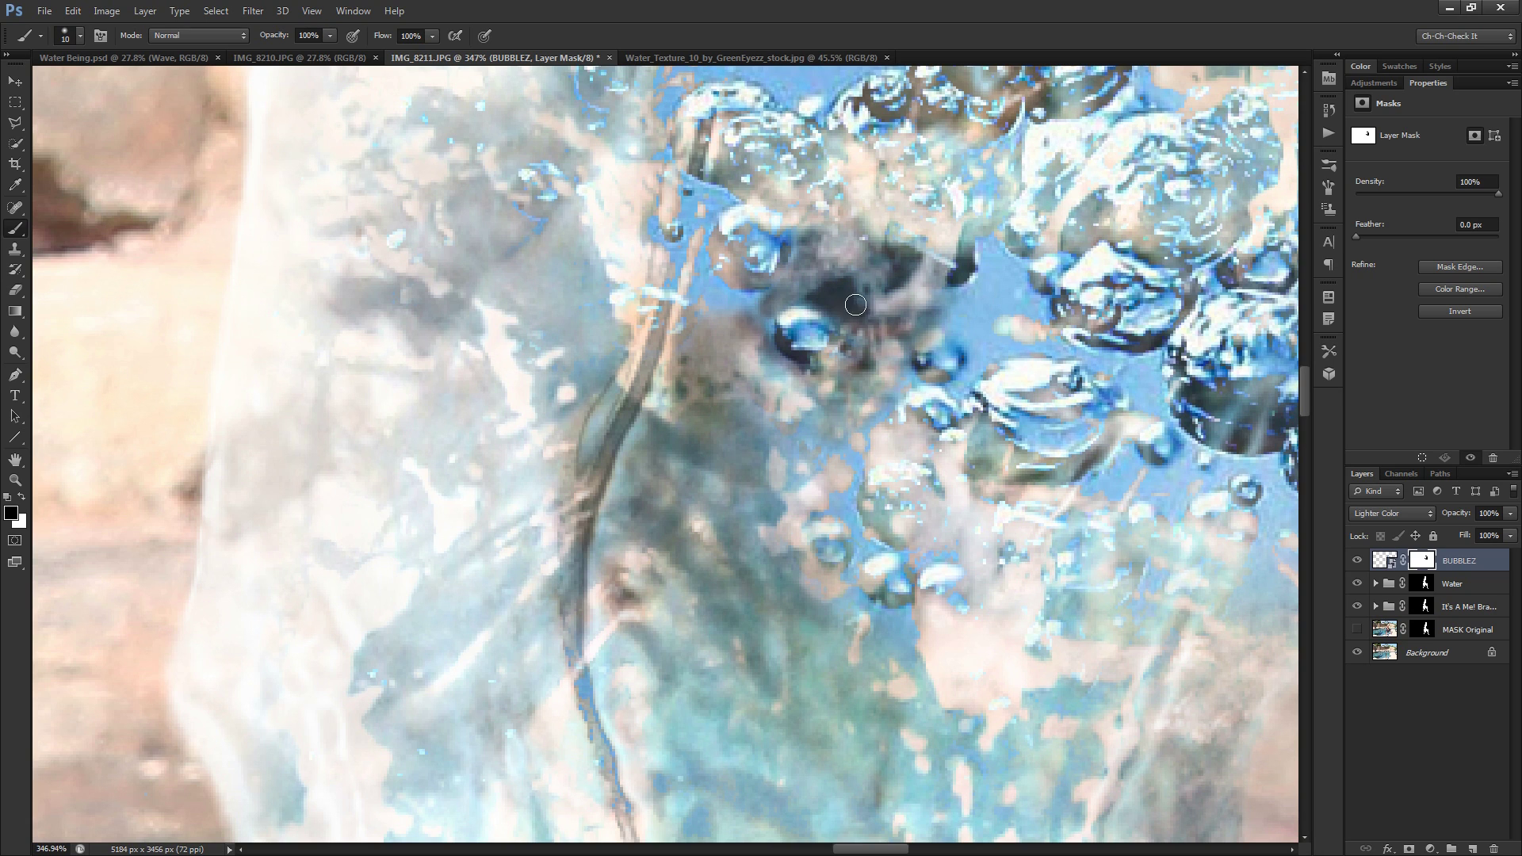
{"action": "left_click_drag", "start_coordinate": [761, 371], "coordinate": [753, 423]}
{"action": "mouse_move", "coordinate": [758, 359]}
{"action": "left_mouse_down"}
{"action": "mouse_move", "coordinate": [709, 354]}
{"action": "mouse_move", "coordinate": [679, 283]}
{"action": "mouse_move", "coordinate": [702, 245]}
{"action": "mouse_move", "coordinate": [699, 265]}
{"action": "mouse_move", "coordinate": [659, 274]}
{"action": "left_mouse_up"}
{"action": "left_click_drag", "start_coordinate": [790, 382], "coordinate": [763, 418]}
{"action": "mouse_move", "coordinate": [568, 295]}
{"action": "left_mouse_down"}
{"action": "mouse_move", "coordinate": [519, 252]}
{"action": "mouse_move", "coordinate": [435, 267]}
{"action": "mouse_move", "coordinate": [569, 270]}
{"action": "mouse_move", "coordinate": [539, 261]}
{"action": "mouse_move", "coordinate": [584, 256]}
{"action": "mouse_move", "coordinate": [578, 292]}
{"action": "mouse_move", "coordinate": [664, 243]}
{"action": "mouse_move", "coordinate": [626, 231]}
{"action": "mouse_move", "coordinate": [686, 227]}
{"action": "mouse_move", "coordinate": [627, 178]}
{"action": "left_mouse_up"}
{"action": "mouse_move", "coordinate": [591, 225]}
{"action": "left_mouse_down"}
{"action": "mouse_move", "coordinate": [584, 325]}
{"action": "mouse_move", "coordinate": [619, 230]}
{"action": "mouse_move", "coordinate": [579, 222]}
{"action": "mouse_move", "coordinate": [571, 254]}
{"action": "mouse_move", "coordinate": [476, 238]}
{"action": "mouse_move", "coordinate": [460, 159]}
{"action": "mouse_move", "coordinate": [487, 279]}
{"action": "mouse_move", "coordinate": [555, 301]}
{"action": "mouse_move", "coordinate": [499, 484]}
{"action": "left_mouse_up"}
Enlarge the brush to about 40 px and mask the leftover blue along the arm's inner edge and upper bubbles
{"action": "key", "text": "bracketright"}
{"action": "left_click_drag", "start_coordinate": [523, 135], "coordinate": [484, 293]}
{"action": "mouse_move", "coordinate": [555, 175]}
{"action": "left_mouse_down"}
{"action": "mouse_move", "coordinate": [488, 307]}
{"action": "mouse_move", "coordinate": [464, 412]}
{"action": "mouse_move", "coordinate": [535, 396]}
{"action": "mouse_move", "coordinate": [555, 428]}
{"action": "mouse_move", "coordinate": [524, 554]}
{"action": "left_mouse_up"}
{"action": "mouse_move", "coordinate": [575, 277]}
{"action": "left_mouse_down"}
{"action": "mouse_move", "coordinate": [586, 143]}
{"action": "mouse_move", "coordinate": [635, 111]}
{"action": "left_mouse_up"}
{"action": "left_click_drag", "start_coordinate": [632, 165], "coordinate": [456, 340]}
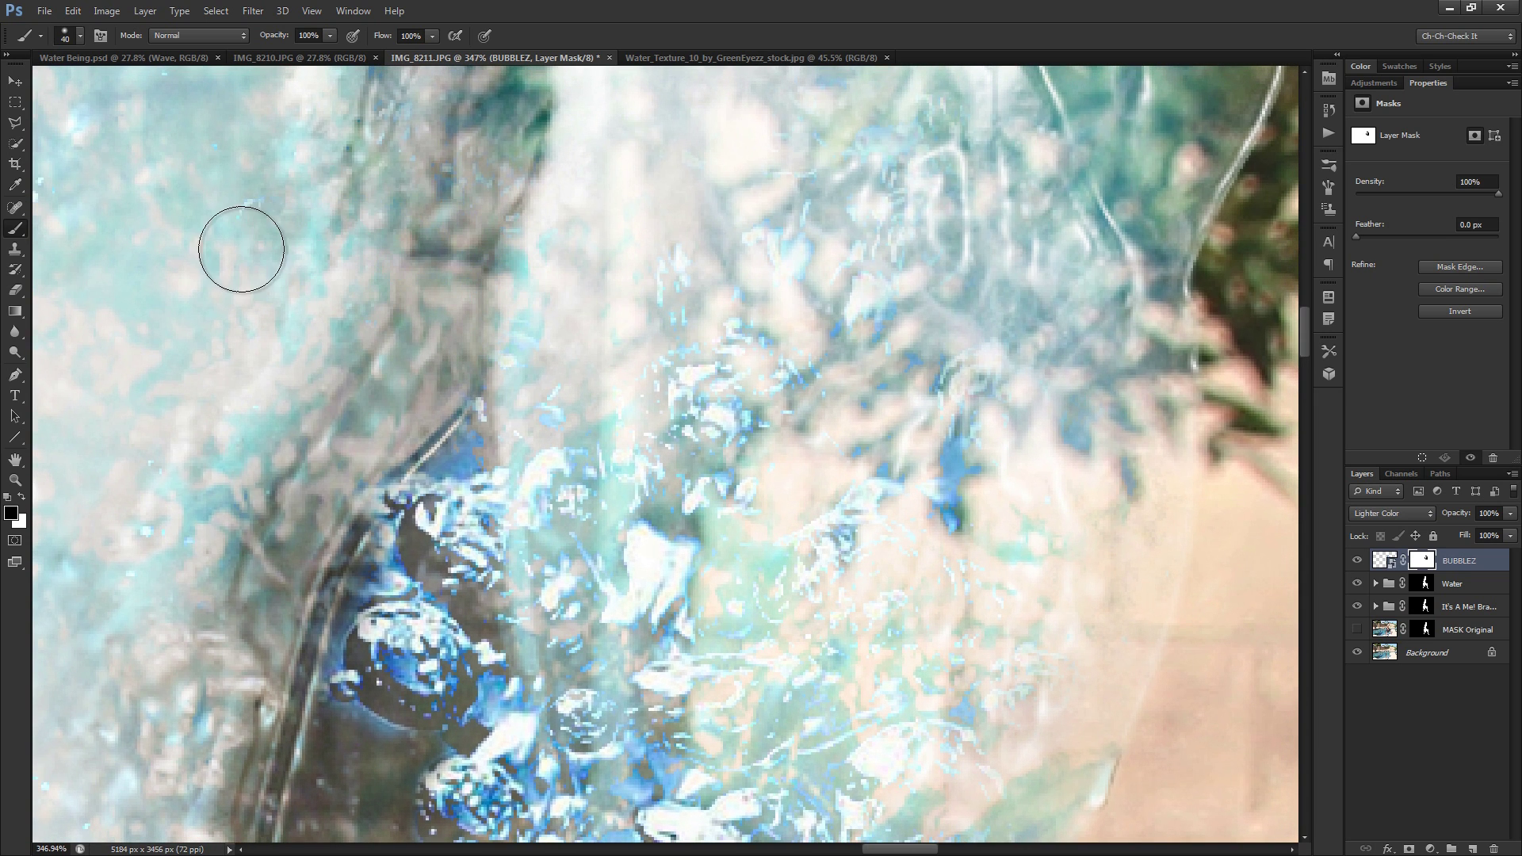
{"action": "key", "text": "bracketleft"}
{"action": "key", "text": "bracketleft"}
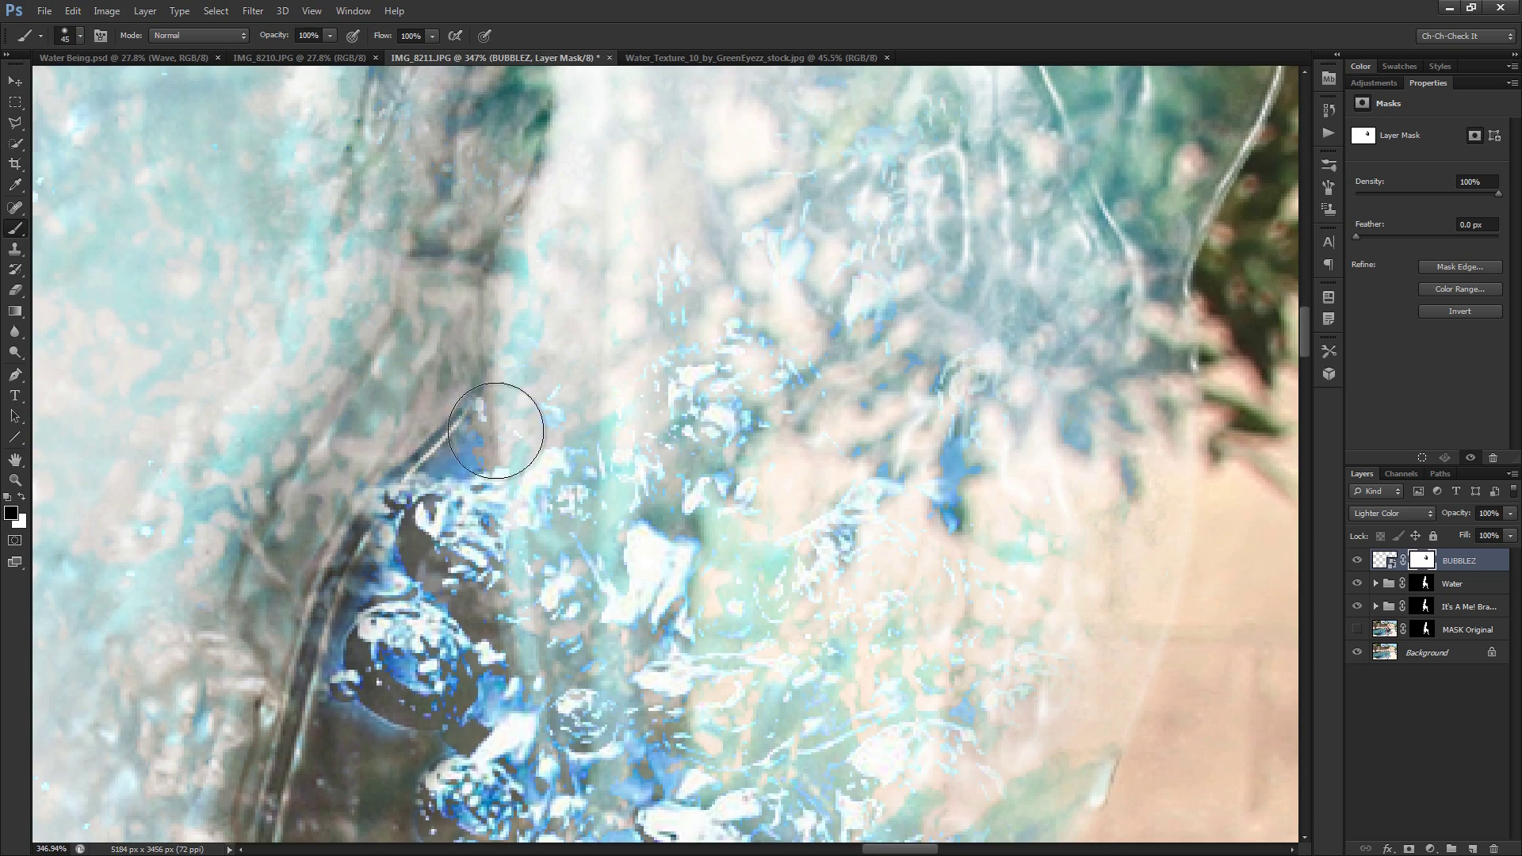
Mask the remaining blue around the large lower bubbles near the waist with a brush of about 35 px
{"action": "scroll", "coordinate": [476, 444], "scroll_direction": "down", "scroll_amount": 8}
{"action": "scroll", "coordinate": [508, 499], "scroll_direction": "down", "scroll_amount": 2}
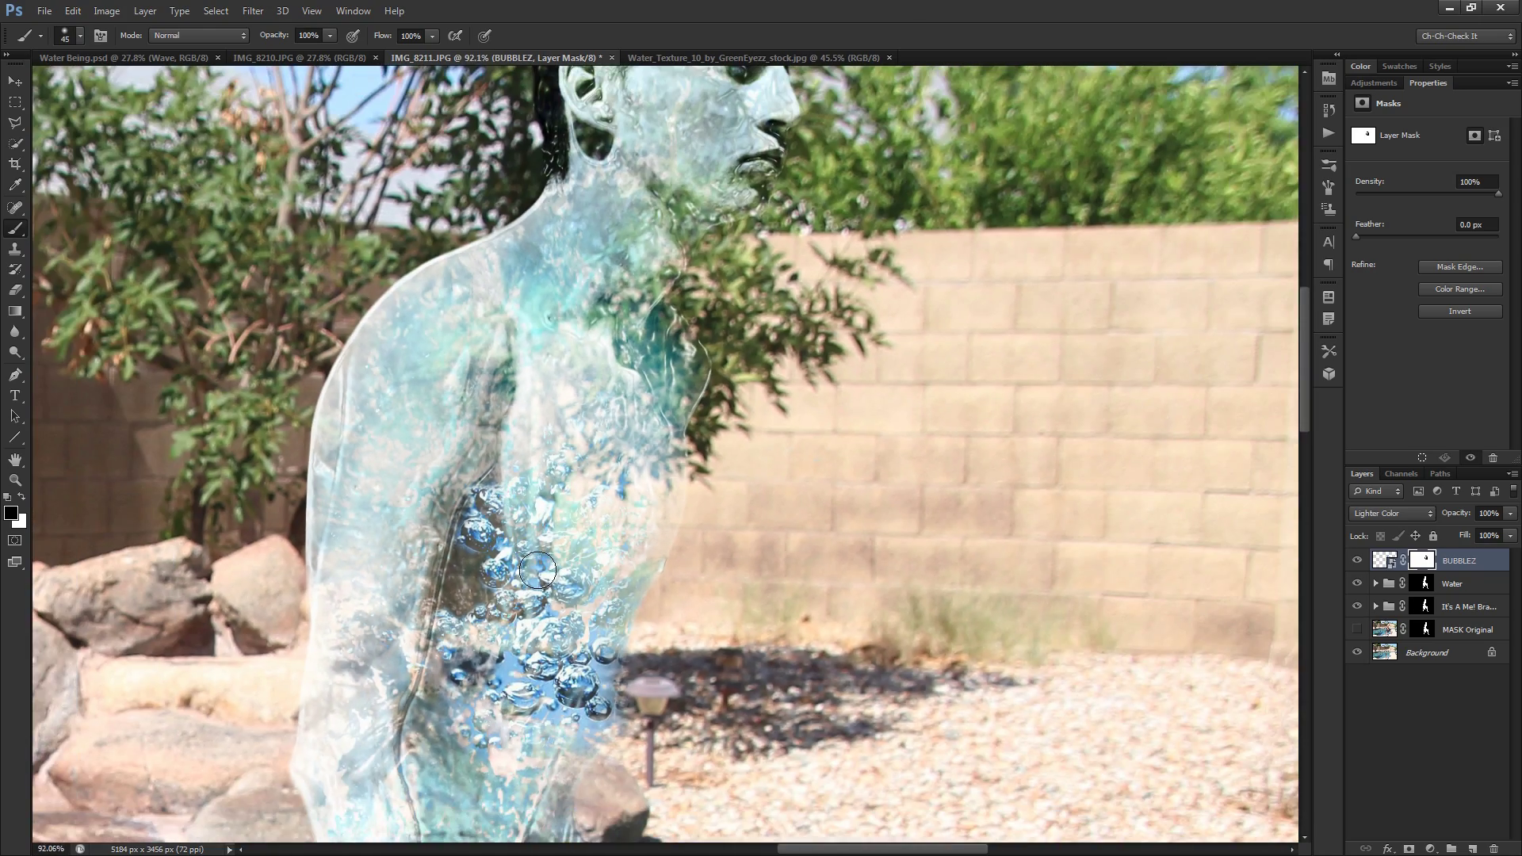
{"action": "scroll", "coordinate": [539, 571], "scroll_direction": "up", "scroll_amount": 5}
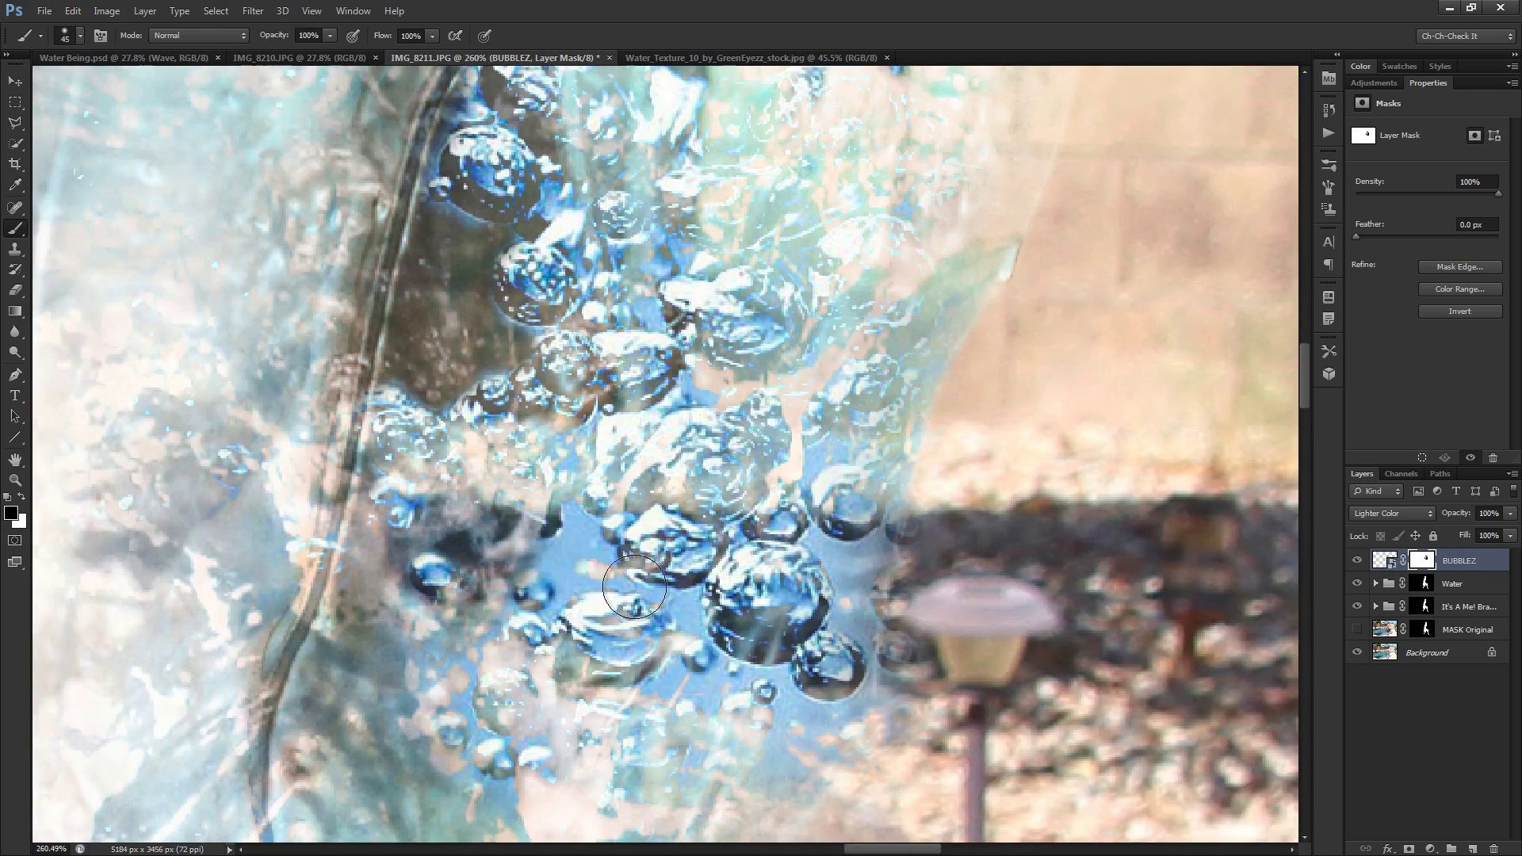
{"action": "key", "text": "bracketleft"}
{"action": "key", "text": "bracketleft"}
{"action": "mouse_move", "coordinate": [611, 555]}
{"action": "left_mouse_down"}
{"action": "mouse_move", "coordinate": [574, 517]}
{"action": "mouse_move", "coordinate": [582, 541]}
{"action": "mouse_move", "coordinate": [563, 551]}
{"action": "mouse_move", "coordinate": [581, 572]}
{"action": "mouse_move", "coordinate": [674, 632]}
{"action": "mouse_move", "coordinate": [690, 605]}
{"action": "mouse_move", "coordinate": [663, 698]}
{"action": "mouse_move", "coordinate": [704, 702]}
{"action": "mouse_move", "coordinate": [701, 683]}
{"action": "mouse_move", "coordinate": [781, 744]}
{"action": "mouse_move", "coordinate": [781, 716]}
{"action": "mouse_move", "coordinate": [739, 707]}
{"action": "mouse_move", "coordinate": [756, 701]}
{"action": "mouse_move", "coordinate": [772, 753]}
{"action": "mouse_move", "coordinate": [752, 721]}
{"action": "mouse_move", "coordinate": [828, 740]}
{"action": "mouse_move", "coordinate": [912, 696]}
{"action": "mouse_move", "coordinate": [899, 607]}
{"action": "mouse_move", "coordinate": [873, 585]}
{"action": "mouse_move", "coordinate": [888, 578]}
{"action": "mouse_move", "coordinate": [857, 570]}
{"action": "mouse_move", "coordinate": [854, 584]}
{"action": "mouse_move", "coordinate": [825, 547]}
{"action": "mouse_move", "coordinate": [881, 632]}
{"action": "mouse_move", "coordinate": [872, 706]}
{"action": "left_mouse_up"}
{"action": "key", "text": "bracketright"}
{"action": "key", "text": "bracketright"}
{"action": "key", "text": "bracketleft"}
{"action": "key", "text": "bracketleft"}
{"action": "key", "text": "bracketright"}
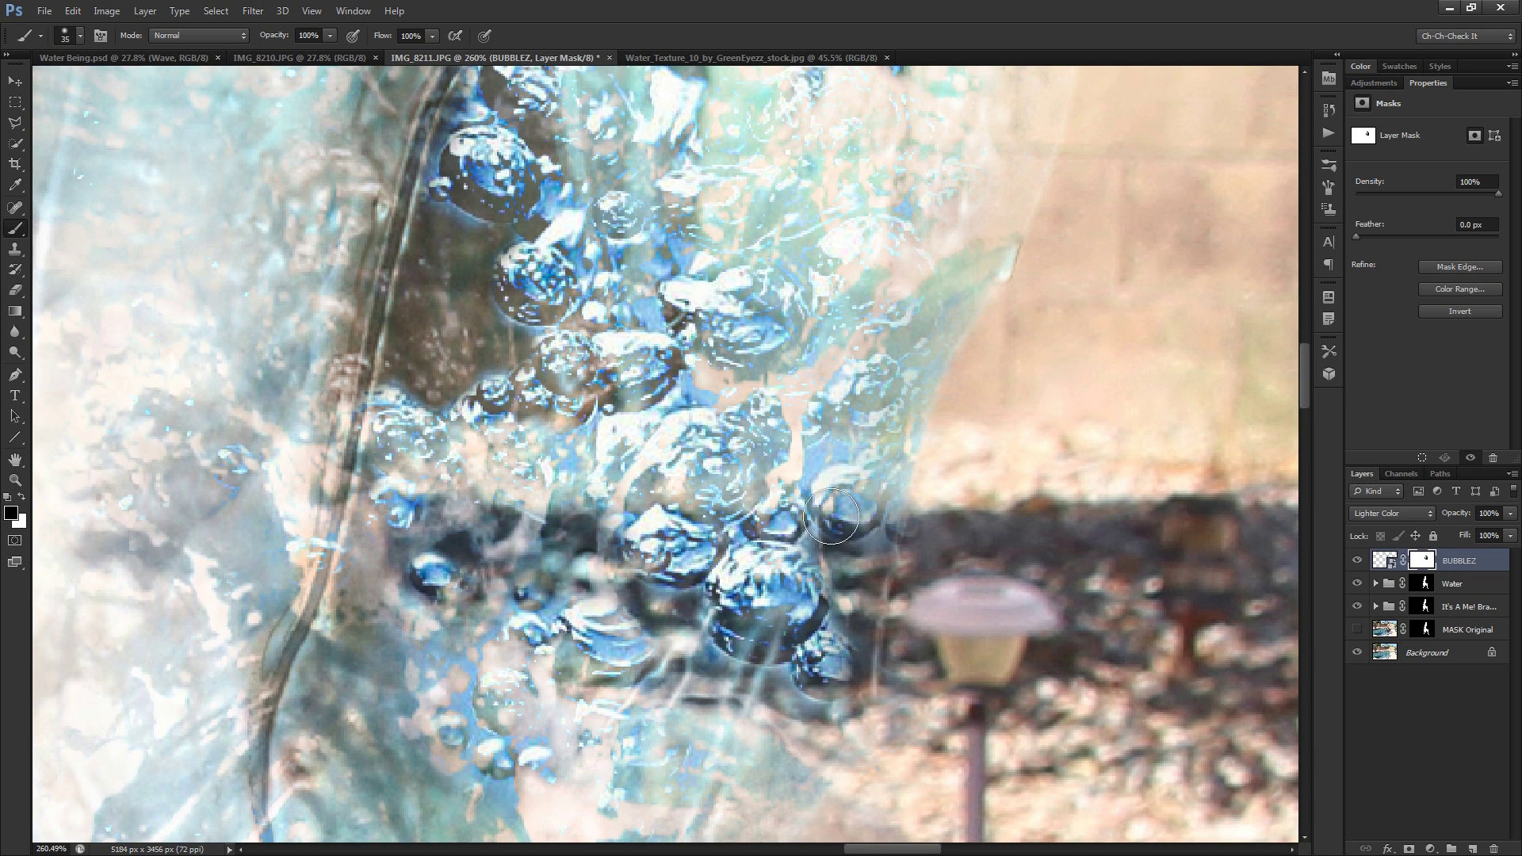
Examine how the masked bubbles blend into the torso, both up close and in the whole picture
{"action": "scroll", "coordinate": [831, 516], "scroll_direction": "down", "scroll_amount": 5, "text": "alt"}
{"action": "scroll", "coordinate": [833, 522], "scroll_direction": "down", "scroll_amount": 4, "text": "alt"}
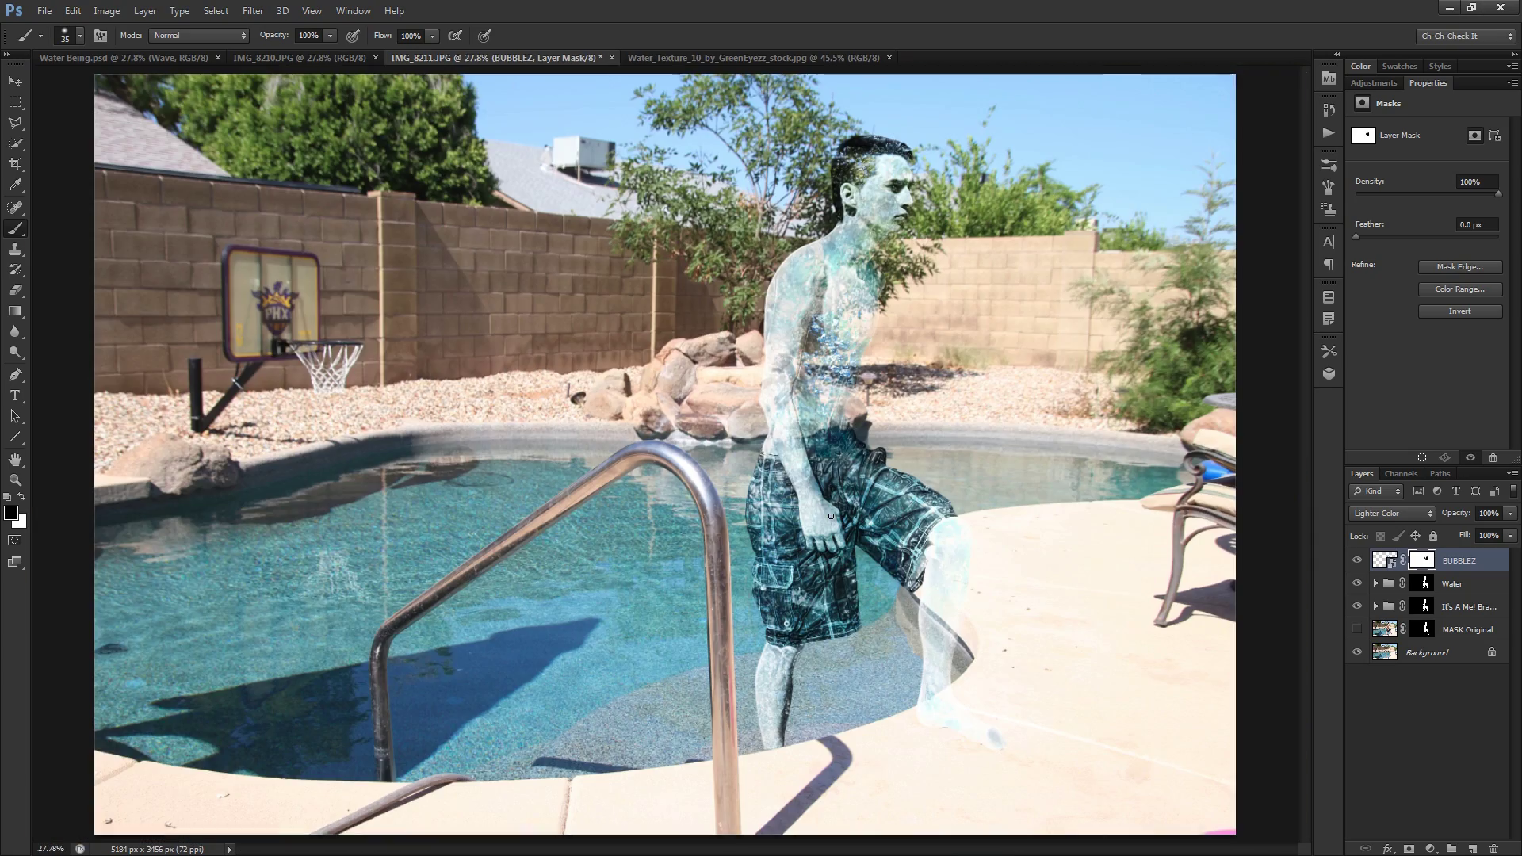
{"action": "scroll", "coordinate": [838, 370], "scroll_direction": "up", "scroll_amount": 3, "text": "alt"}
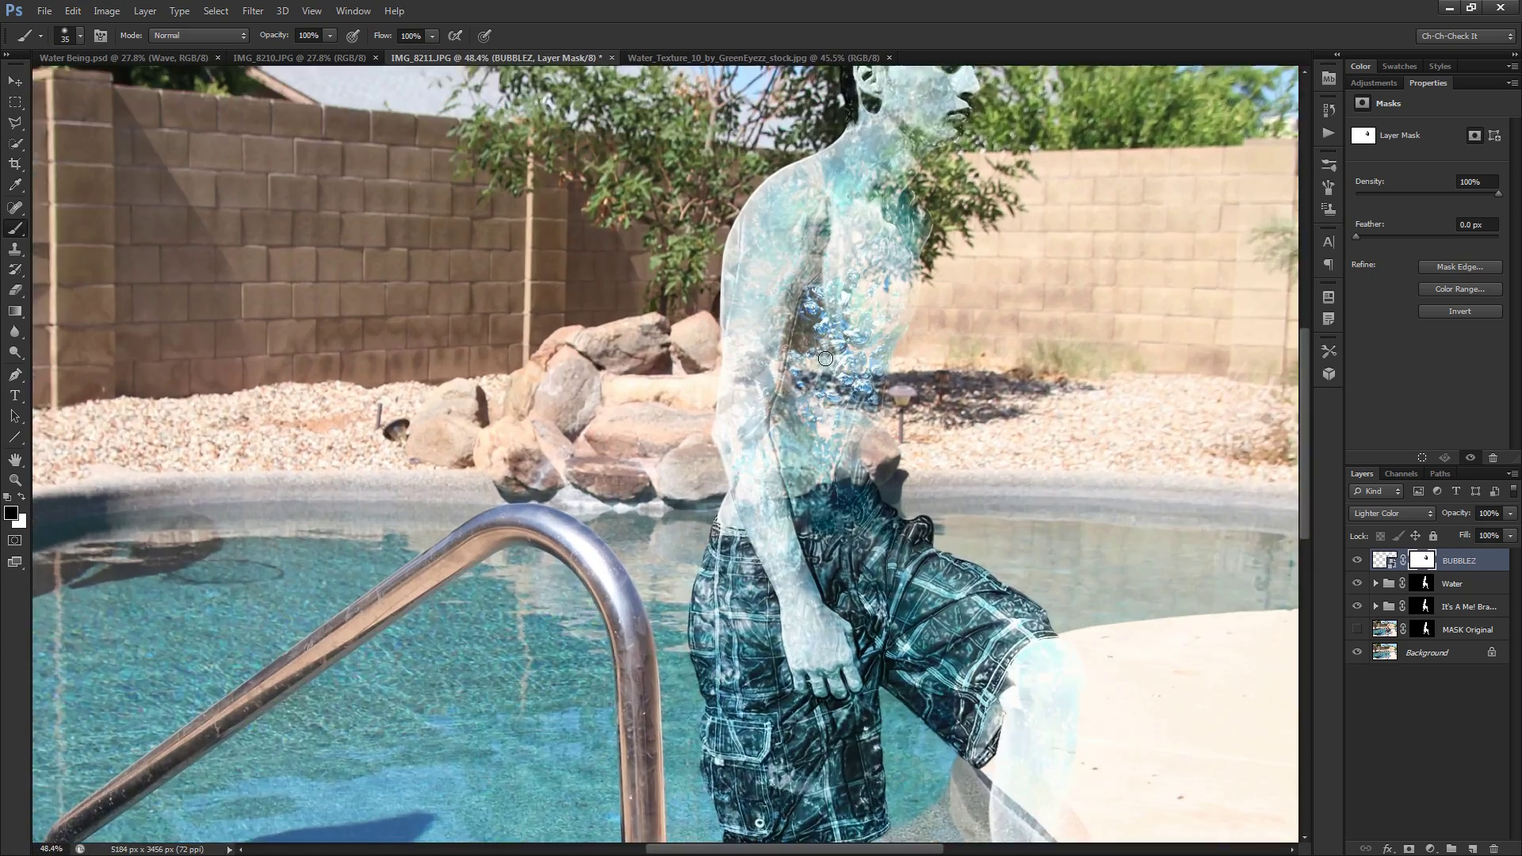
{"action": "scroll", "coordinate": [825, 358], "scroll_direction": "down", "scroll_amount": 3, "text": "alt"}
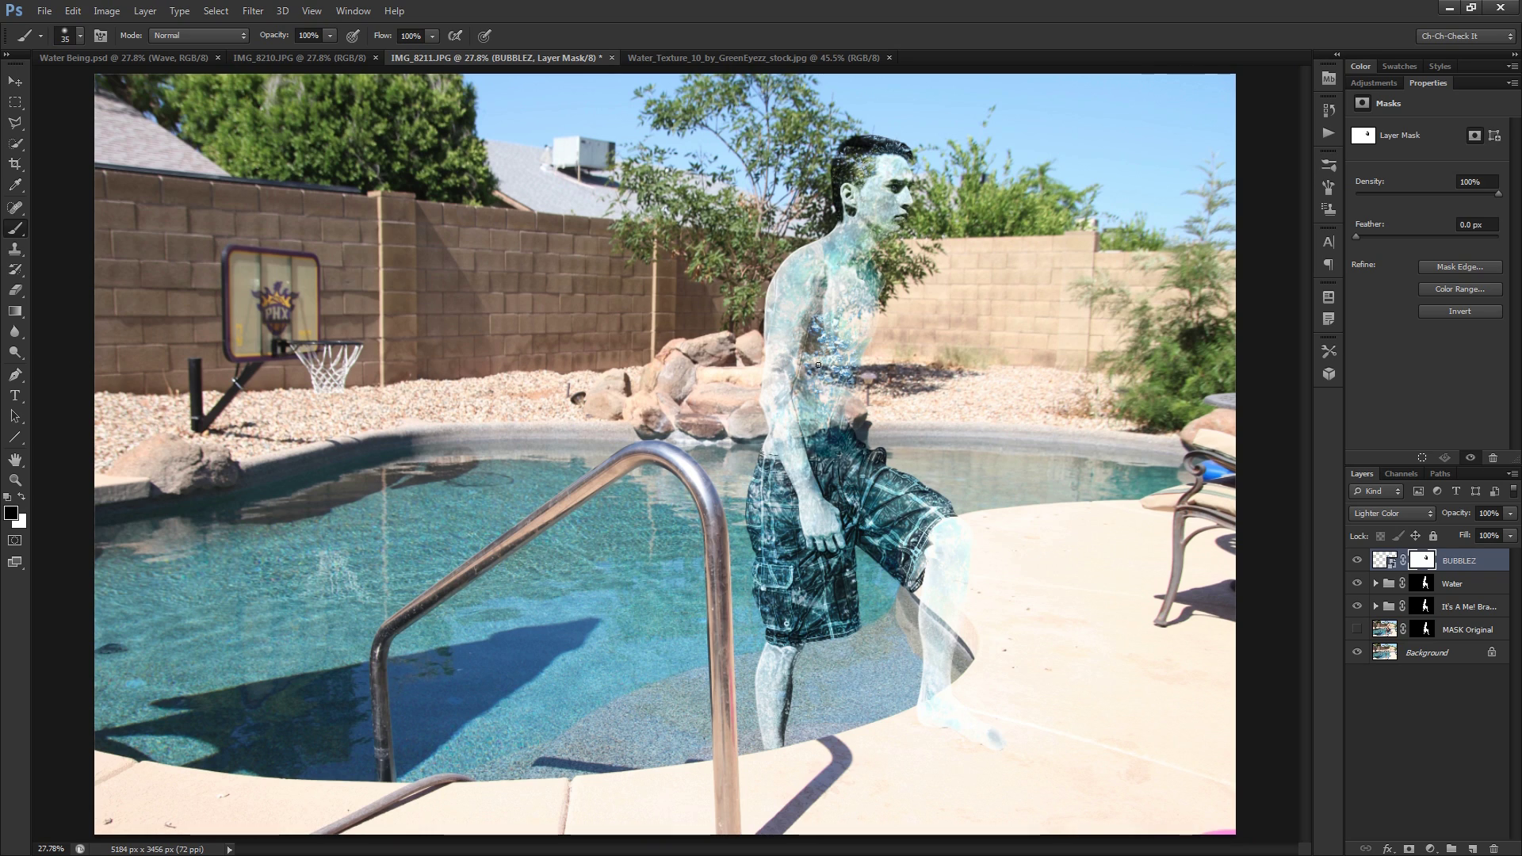
{"action": "scroll", "coordinate": [823, 329], "scroll_direction": "up", "scroll_amount": 2, "text": "alt"}
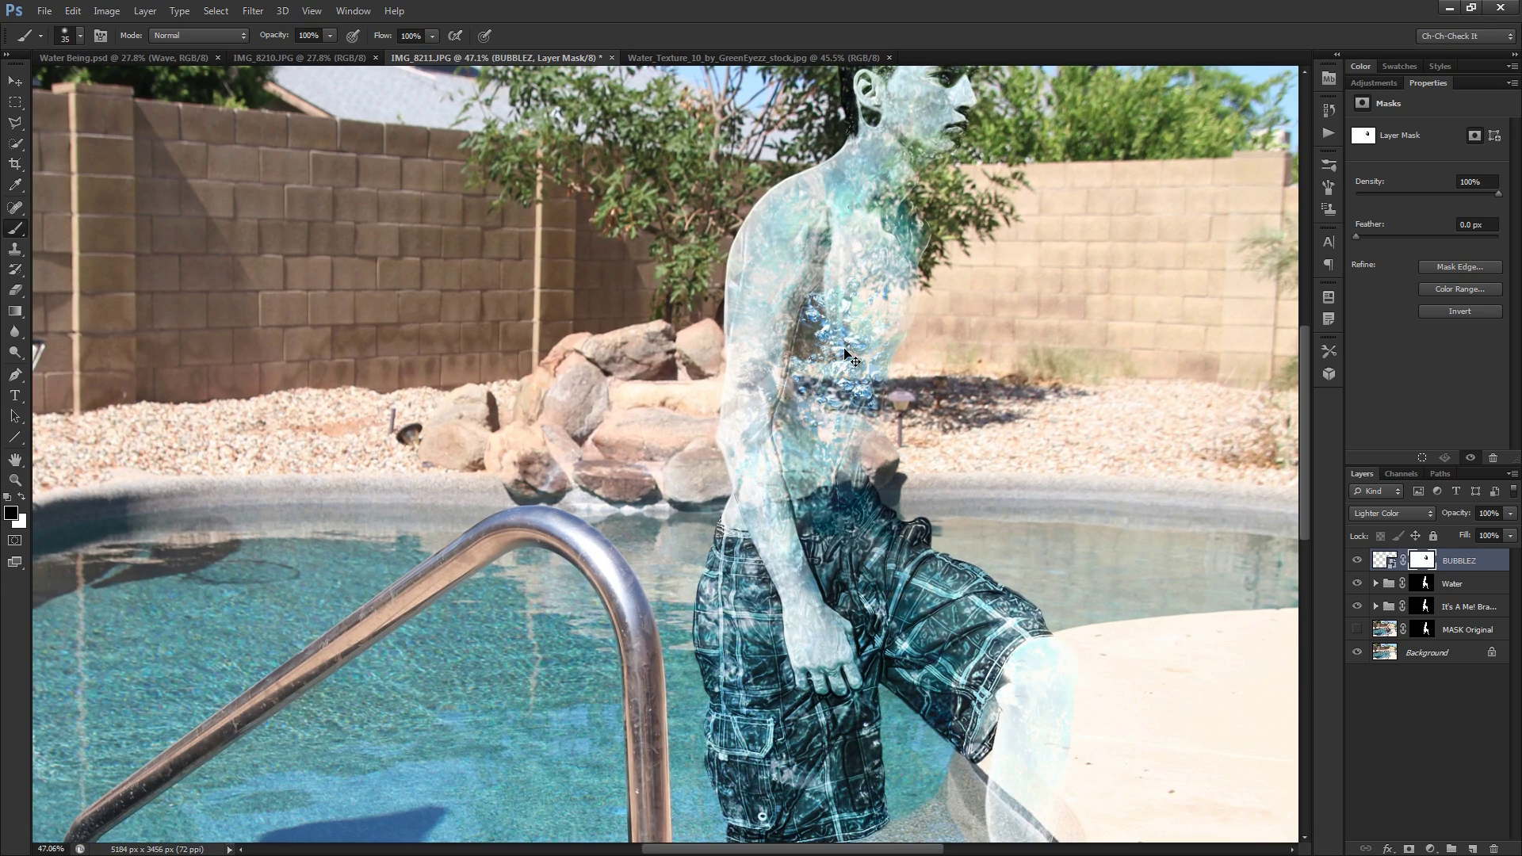
{"action": "scroll", "coordinate": [842, 400], "scroll_direction": "up", "scroll_amount": 3, "text": "alt"}
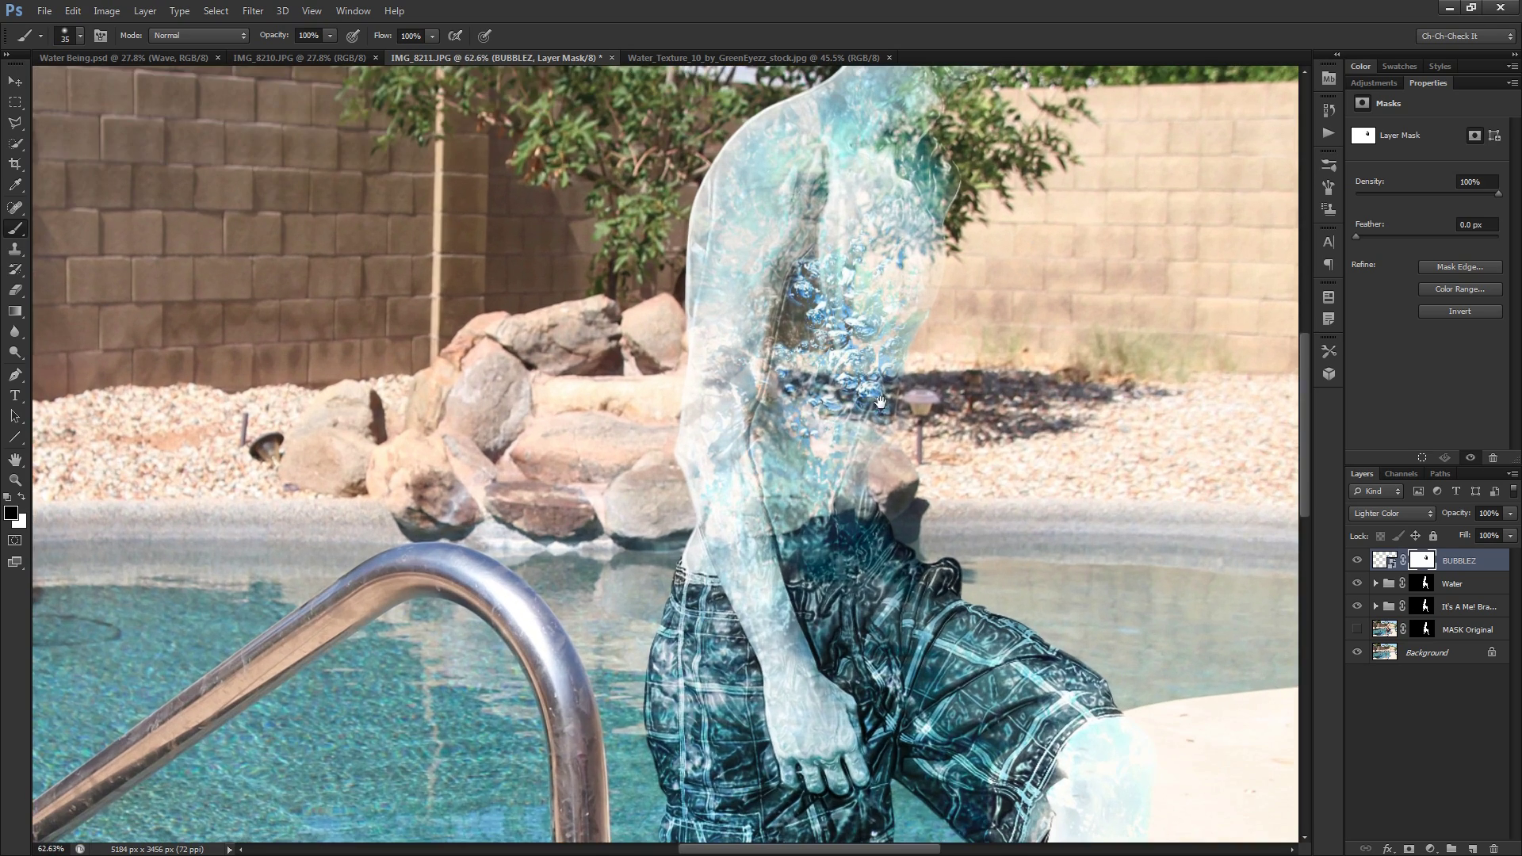
{"action": "scroll", "coordinate": [811, 614], "scroll_direction": "down", "scroll_amount": 4, "text": "alt"}
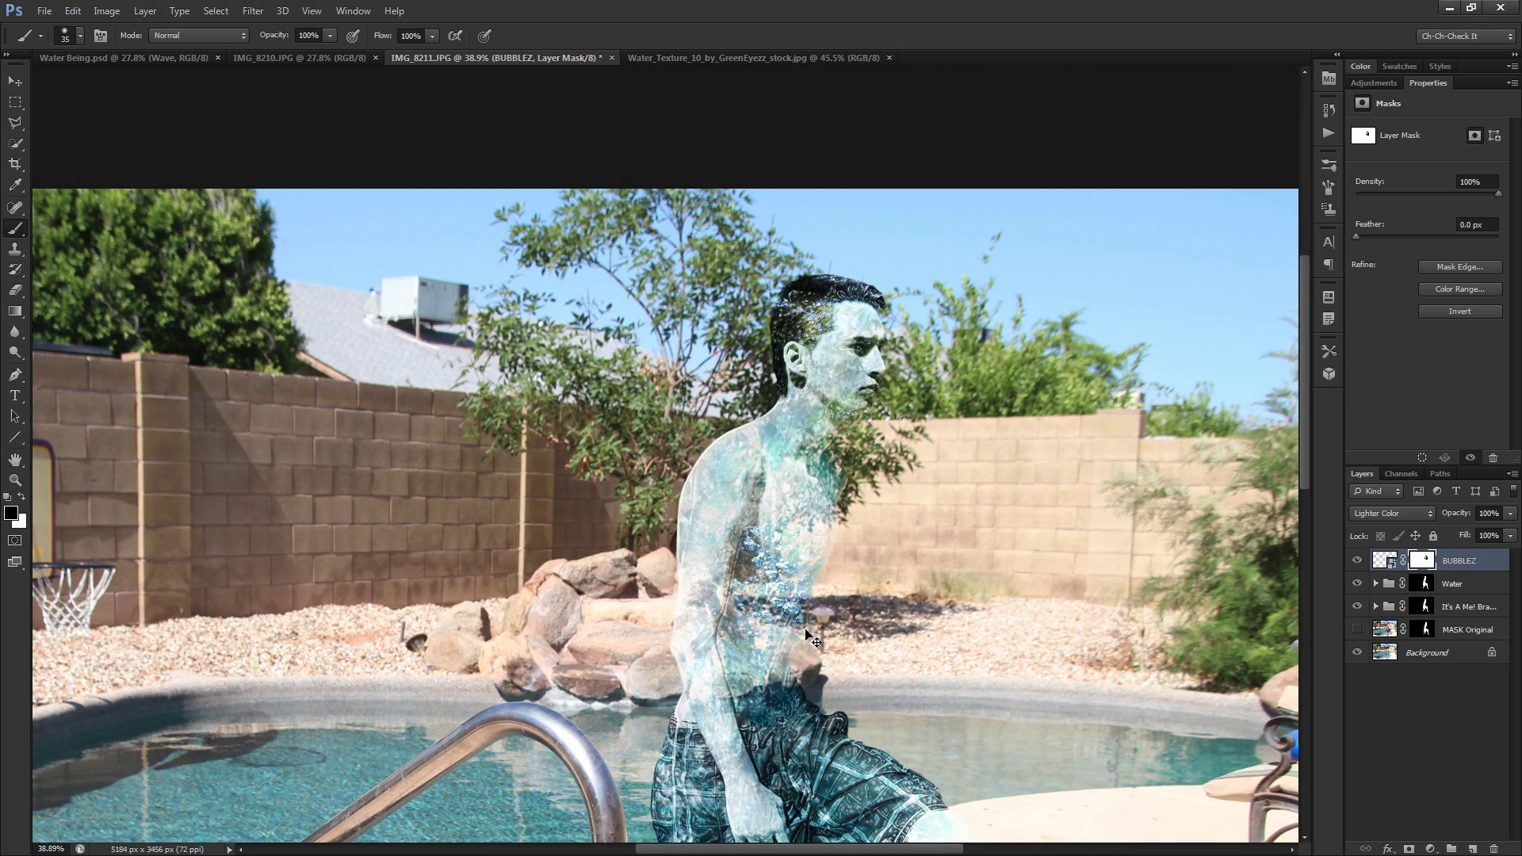
{"action": "scroll", "coordinate": [829, 513], "scroll_direction": "up", "scroll_amount": 2, "text": "alt"}
{"action": "scroll", "coordinate": [828, 501], "scroll_direction": "down", "scroll_amount": 2, "text": "alt"}
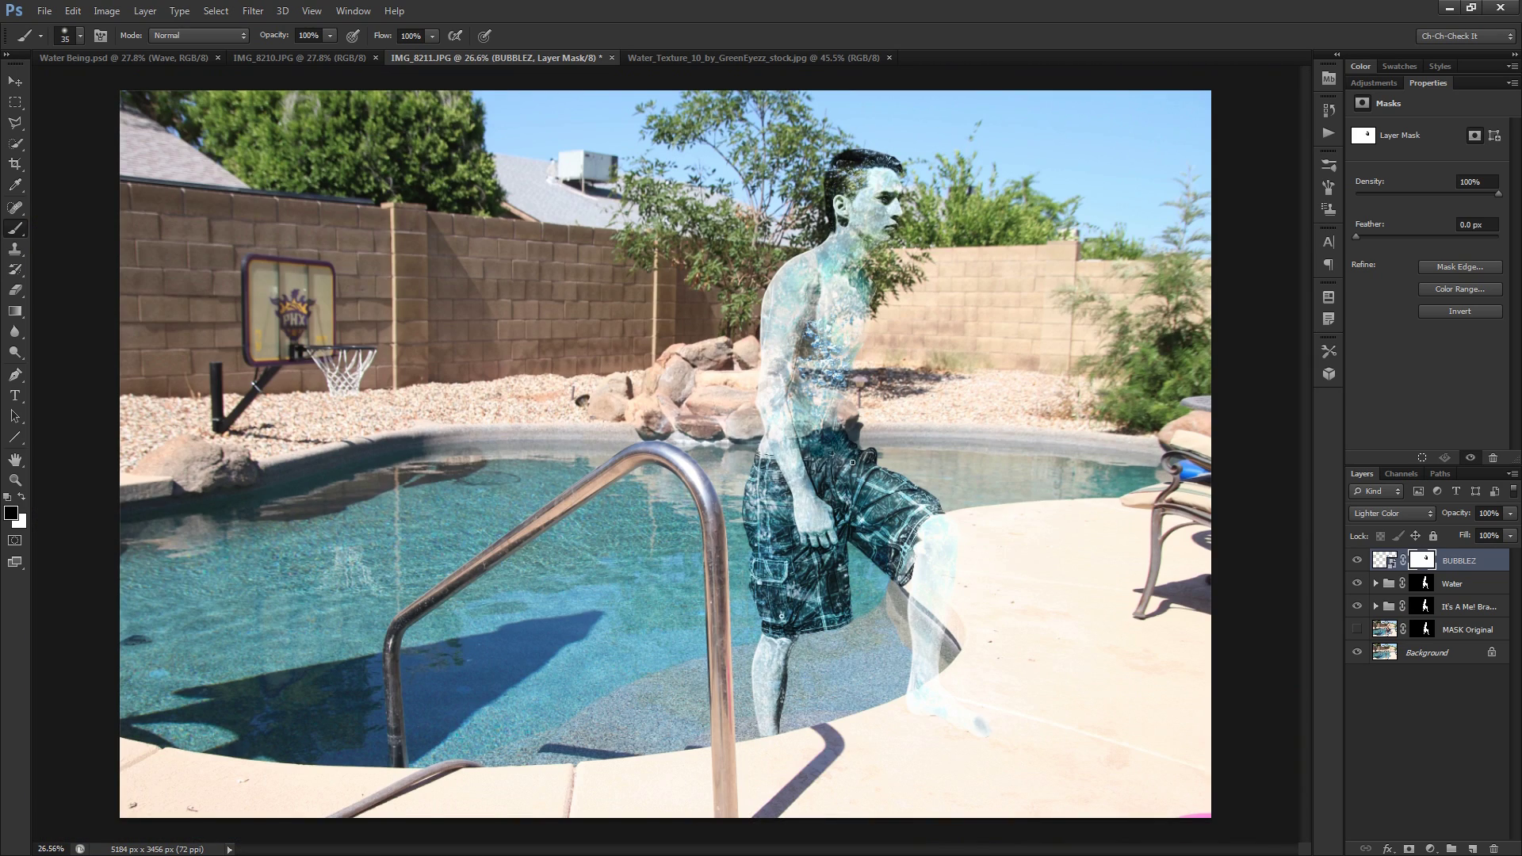
{"action": "scroll", "coordinate": [853, 462], "scroll_direction": "up", "scroll_amount": 1, "text": "alt"}
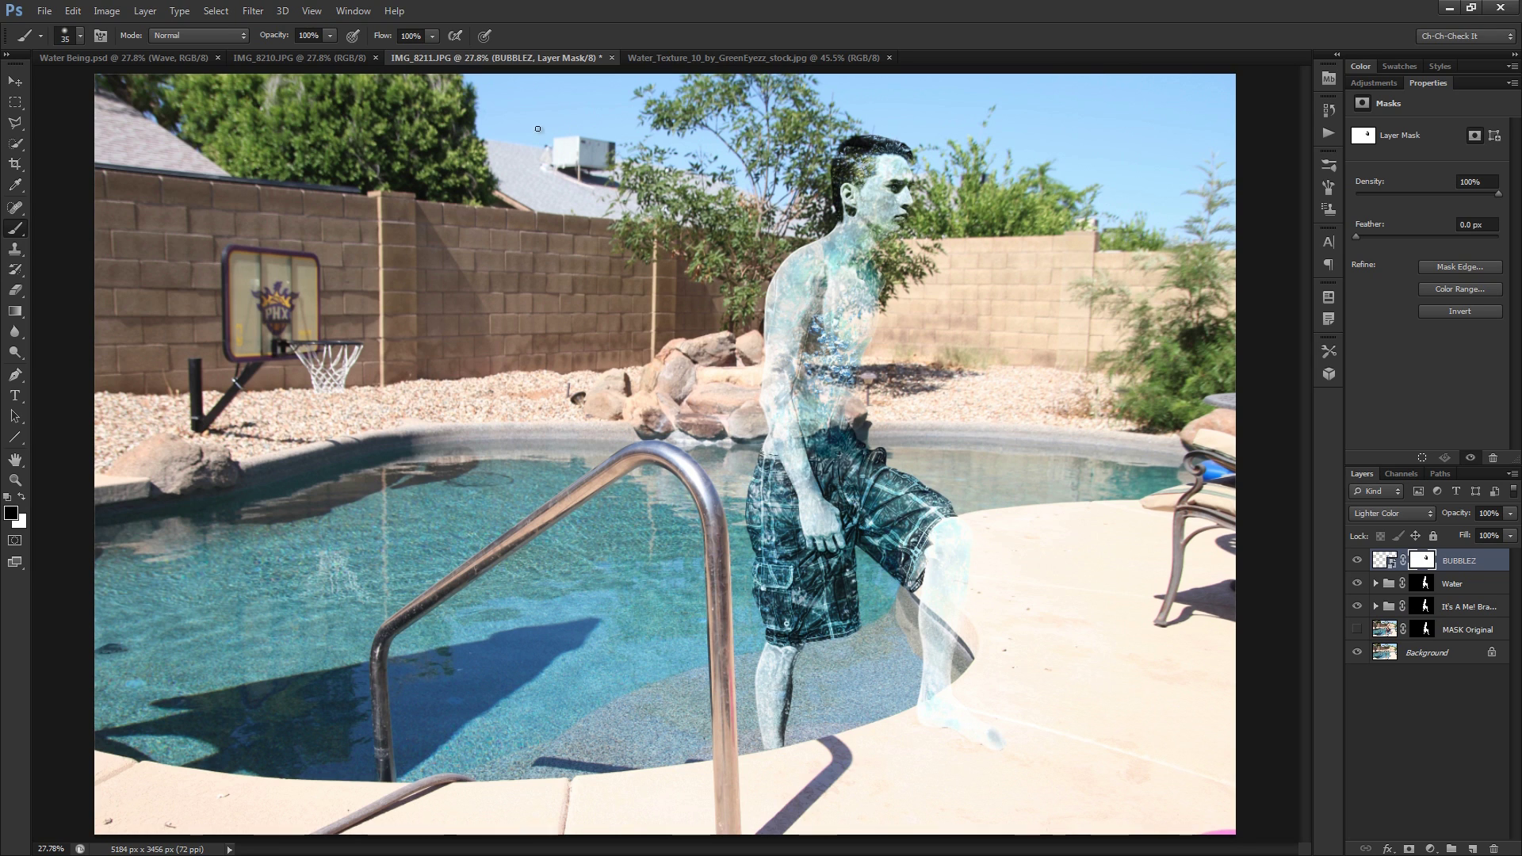
Switch to Water Being.psd and inspect the masks of Background copy 4 and the Top layer for comparison
{"action": "left_click", "coordinate": [145, 60]}
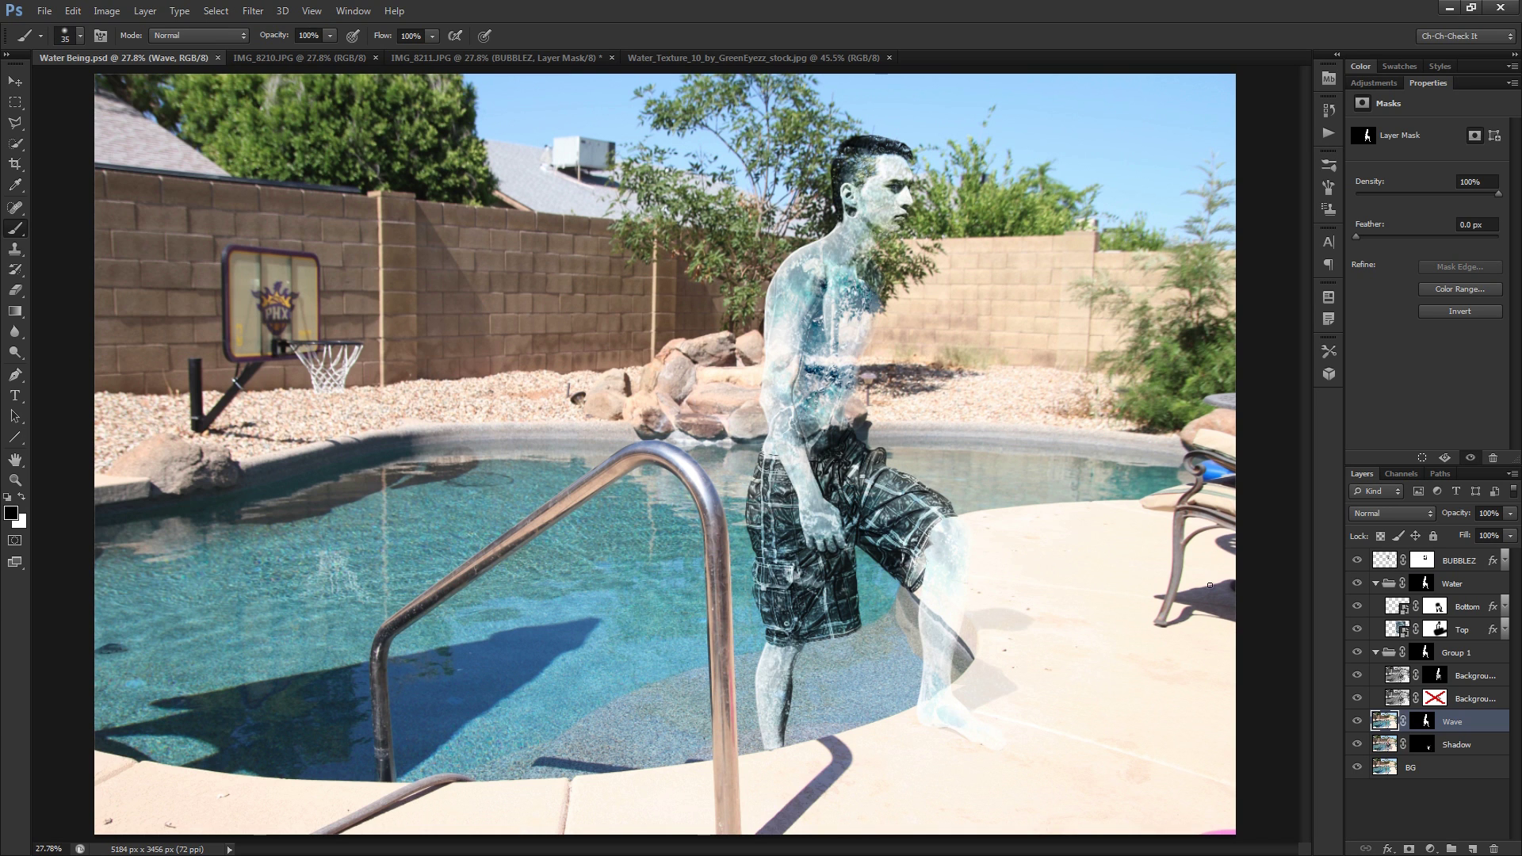
{"action": "left_click", "coordinate": [1436, 677], "text": "alt"}
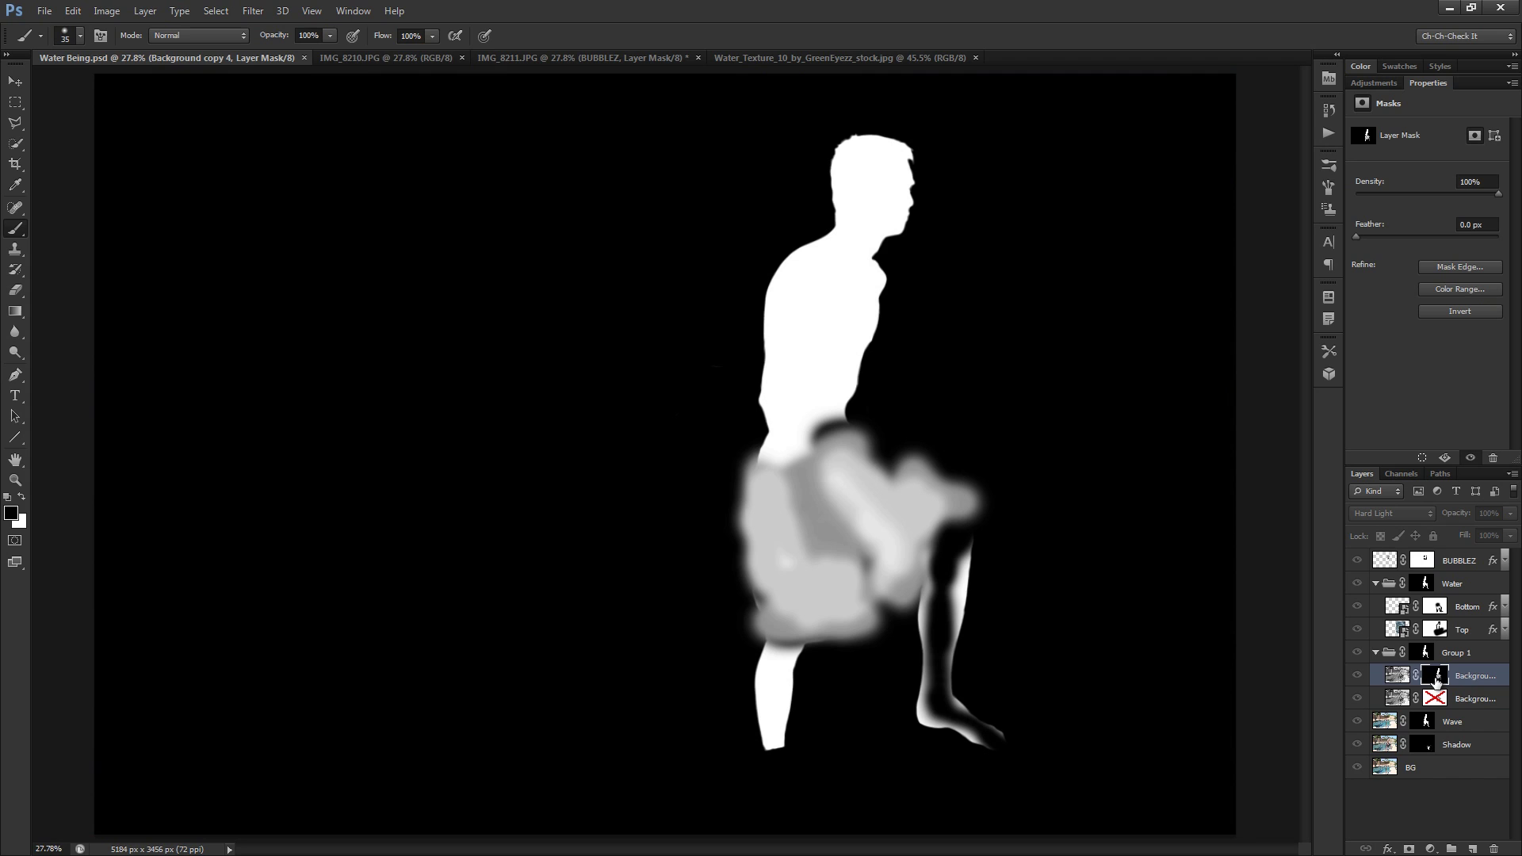
{"action": "scroll", "coordinate": [922, 552], "scroll_direction": "up", "scroll_amount": 2}
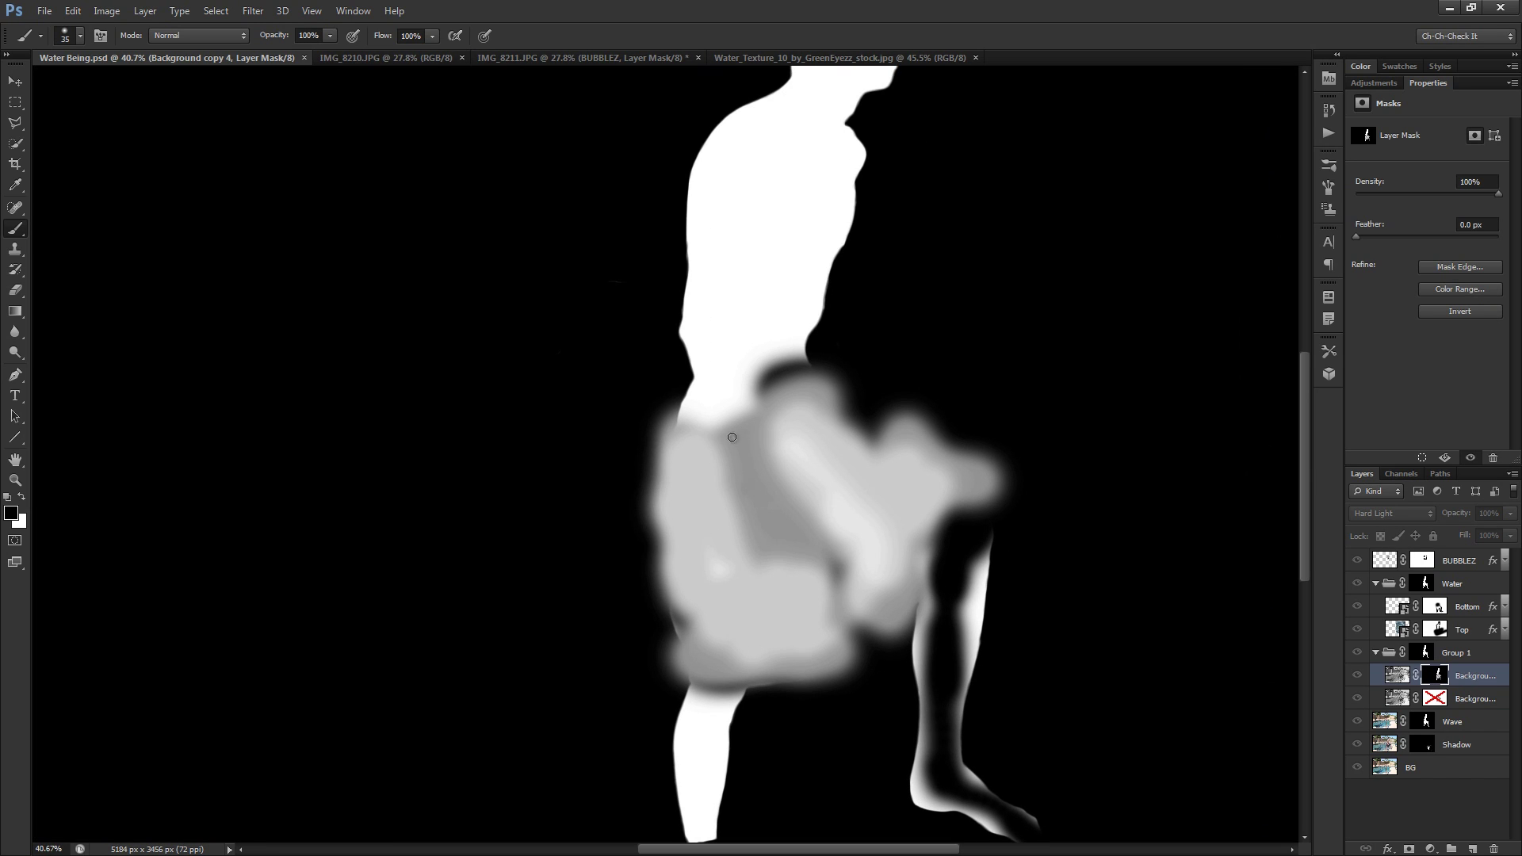
{"action": "left_click", "coordinate": [1436, 676], "text": "alt"}
{"action": "left_click", "coordinate": [1436, 629], "text": "alt"}
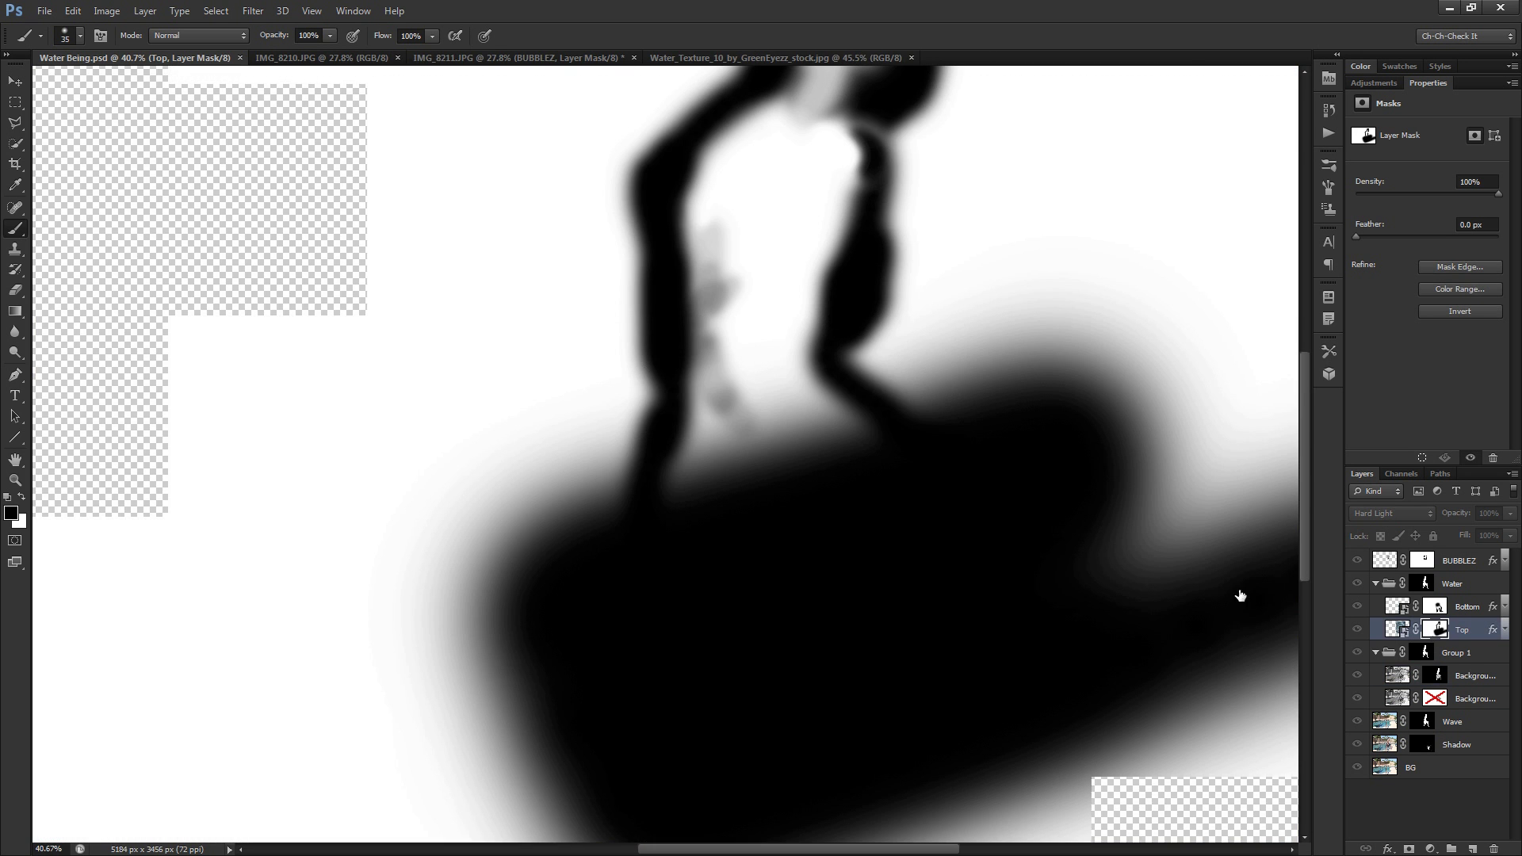
{"action": "scroll", "coordinate": [1009, 531], "scroll_direction": "down", "scroll_amount": 2}
{"action": "scroll", "coordinate": [781, 456], "scroll_direction": "up", "scroll_amount": 2}
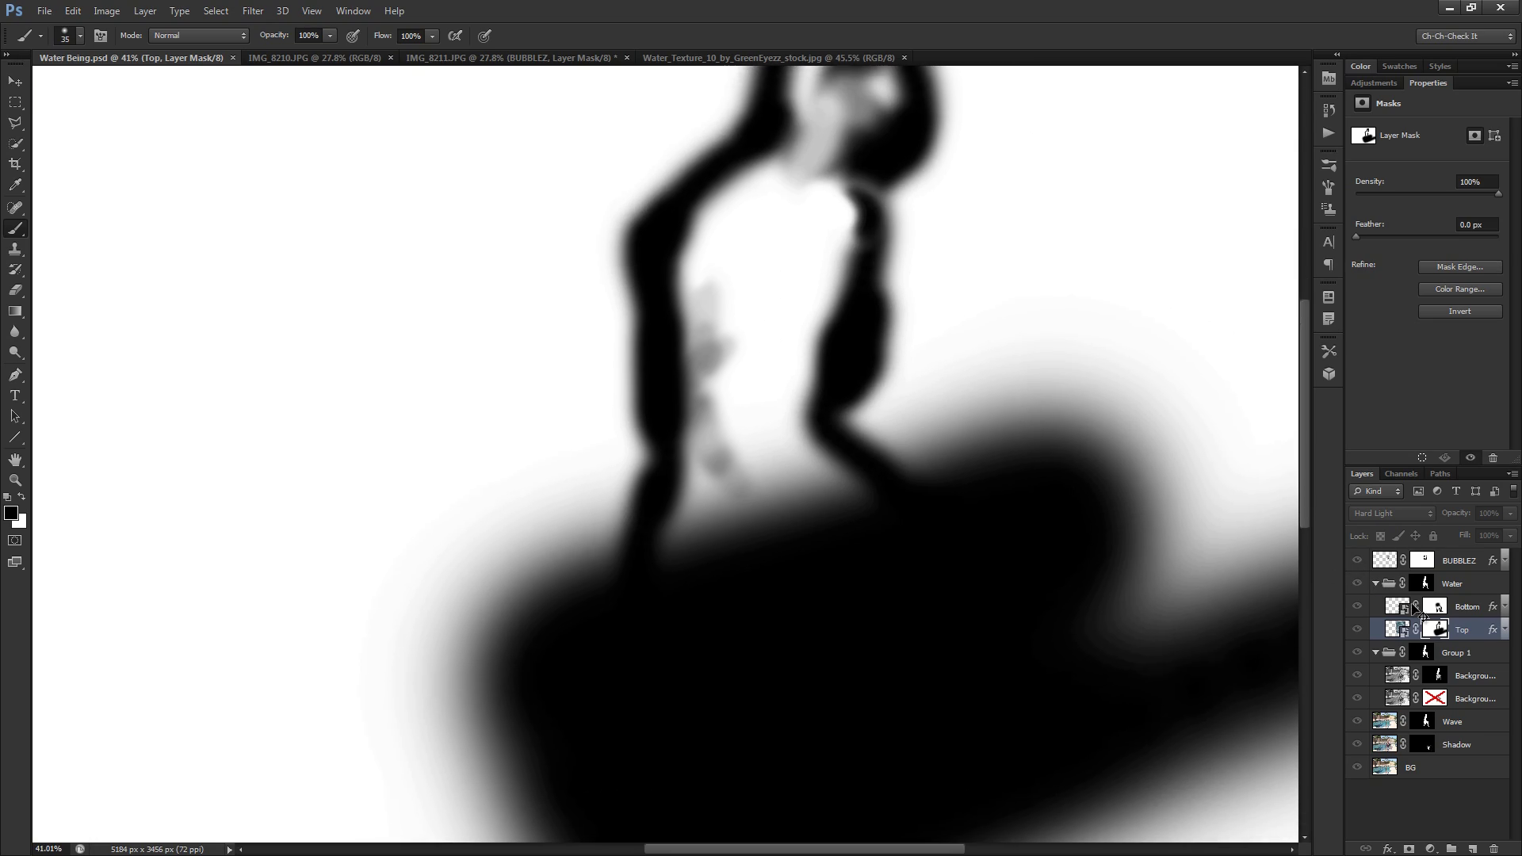
{"action": "left_click", "coordinate": [1436, 607]}
{"action": "scroll", "coordinate": [783, 385], "scroll_direction": "down", "scroll_amount": 2}
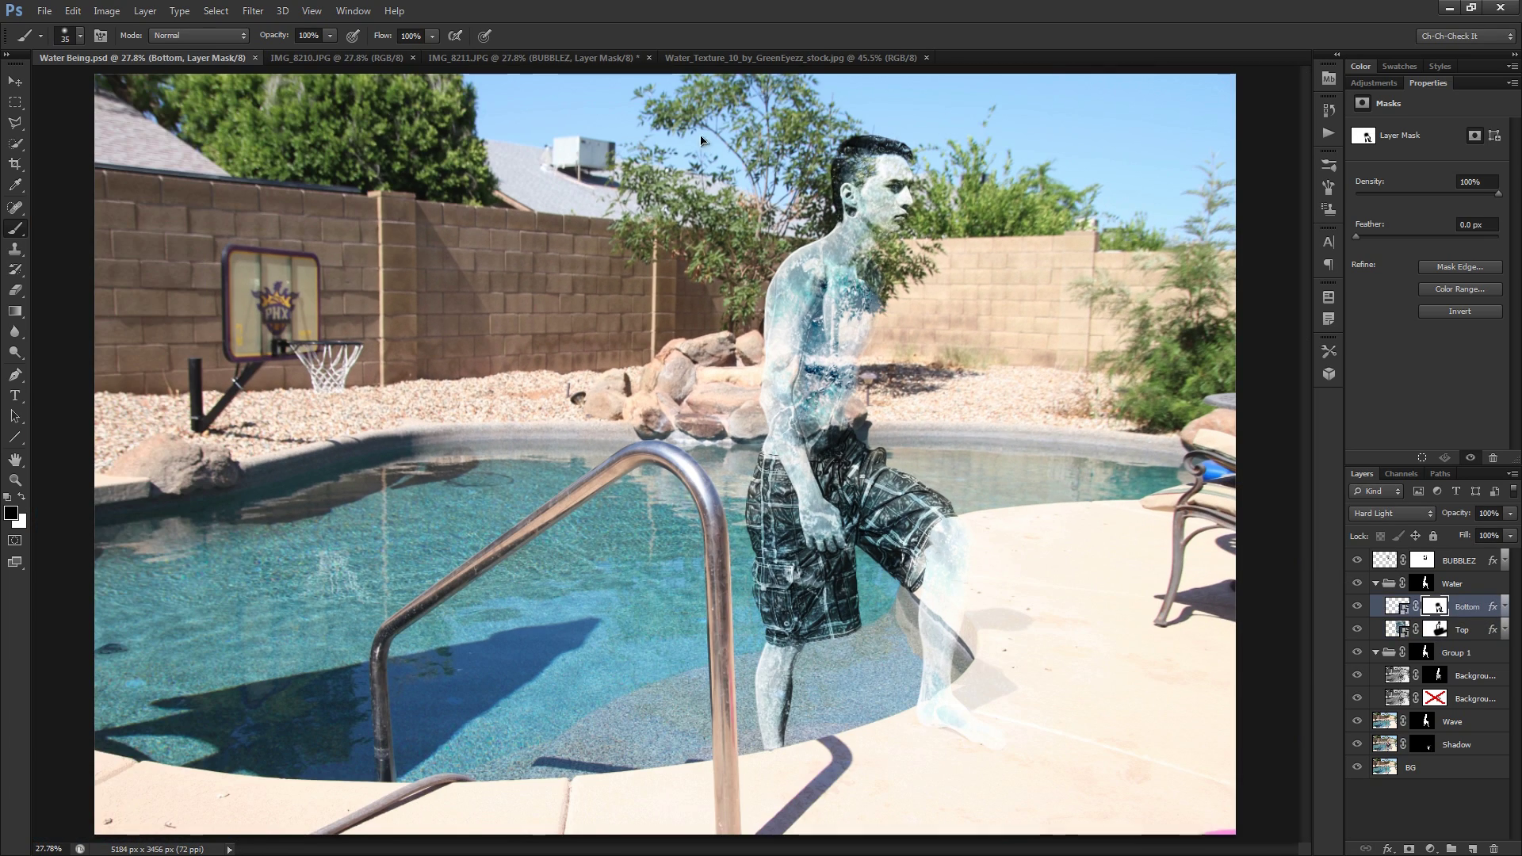
Return to IMG_8211.JPG and review the water figure up close and in full view
{"action": "left_click", "coordinate": [789, 58]}
{"action": "left_click", "coordinate": [475, 58]}
{"action": "scroll", "coordinate": [830, 353], "scroll_direction": "up", "scroll_amount": 2}
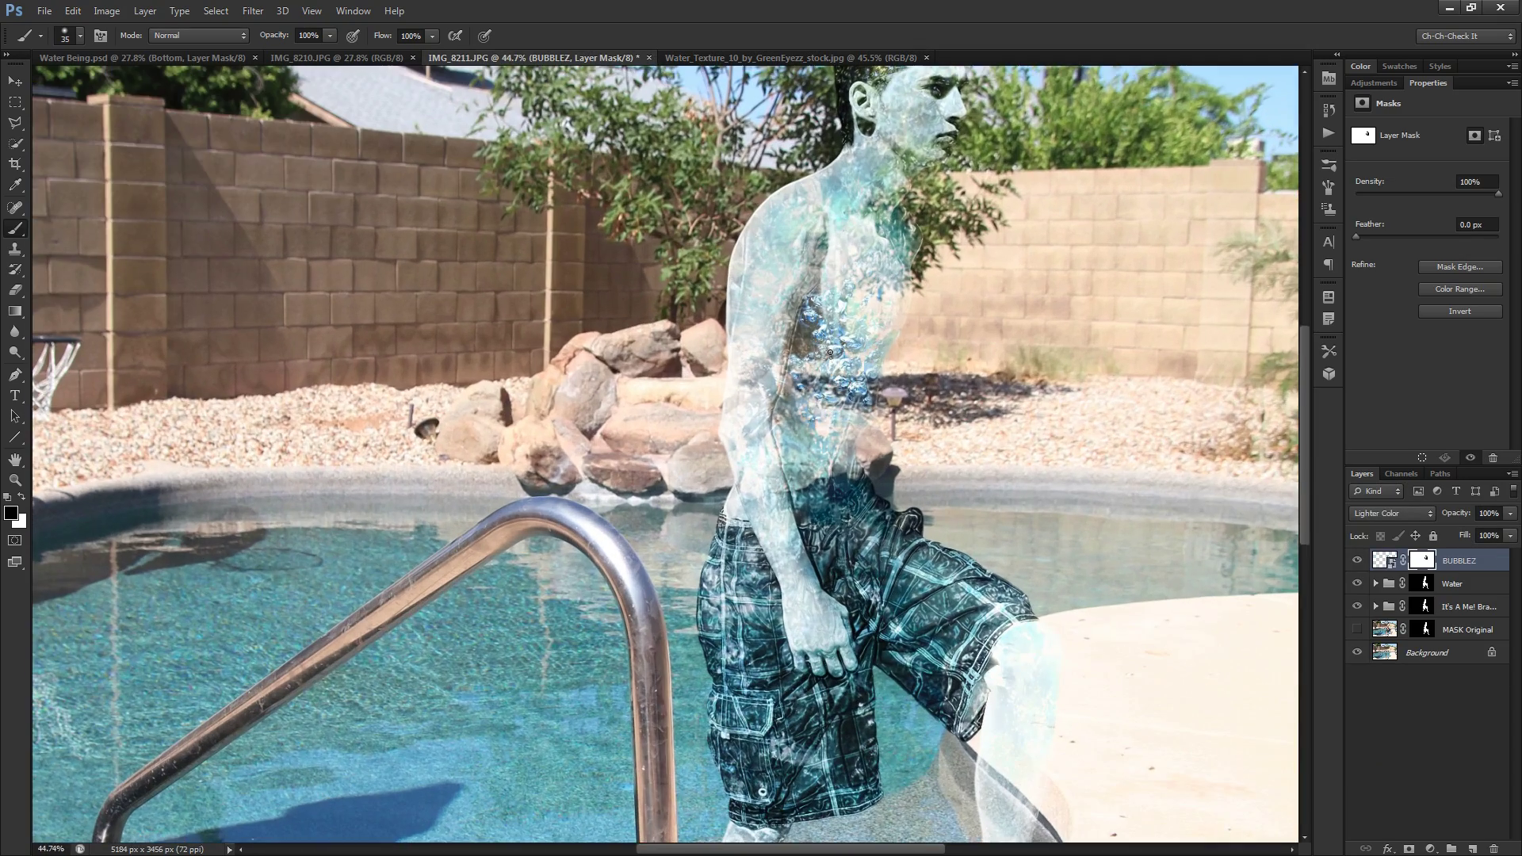
{"action": "scroll", "coordinate": [819, 361], "scroll_direction": "down", "scroll_amount": 3}
{"action": "scroll", "coordinate": [827, 361], "scroll_direction": "up", "scroll_amount": 1}
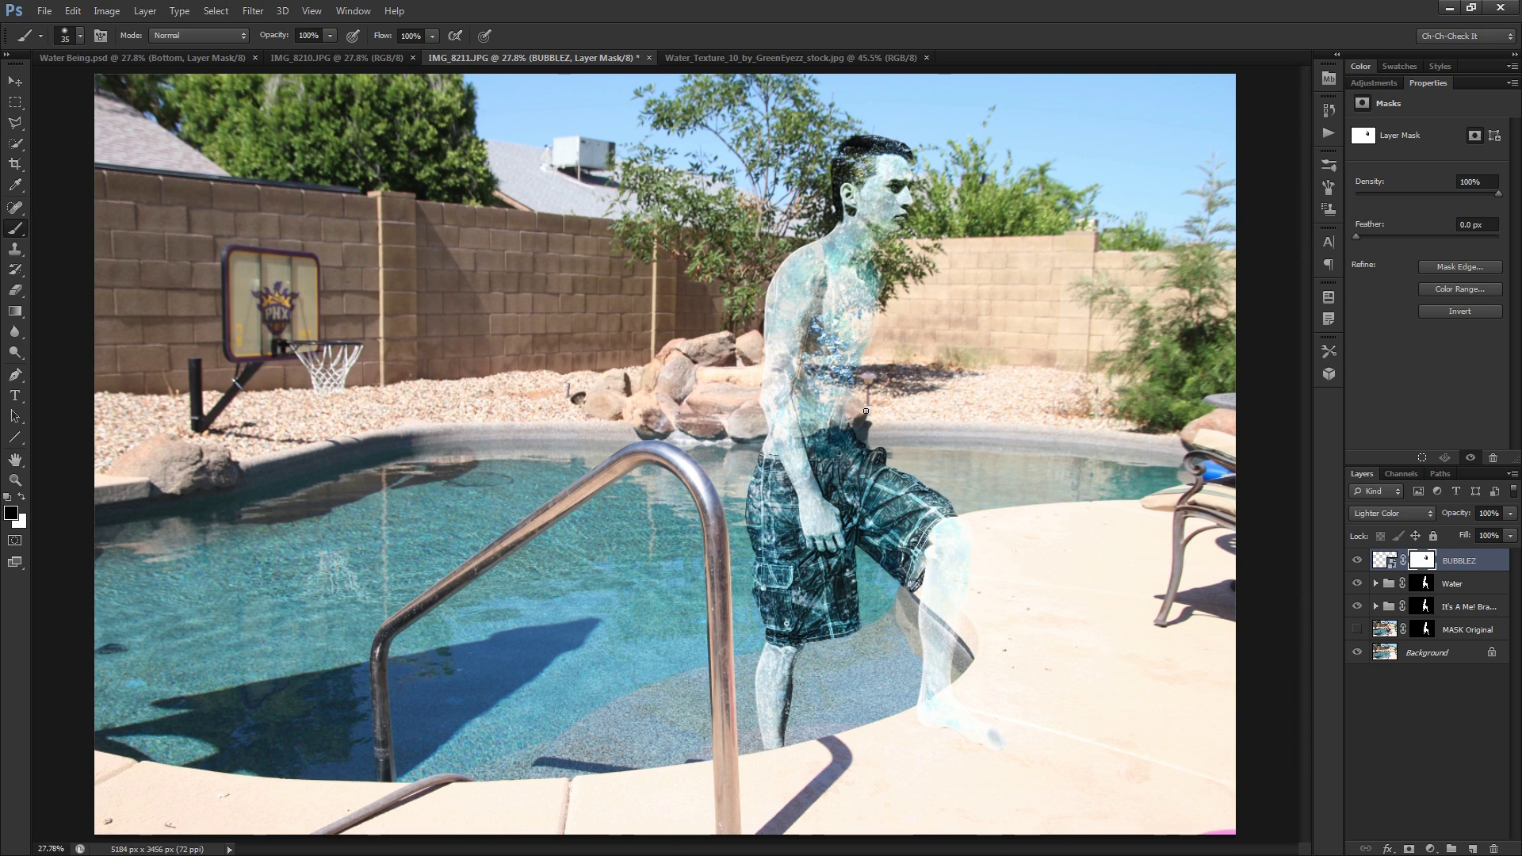
Show the hidden MASK Original layer and rename it Shadow
{"action": "left_click", "coordinate": [1473, 639]}
{"action": "left_click", "coordinate": [1358, 630]}
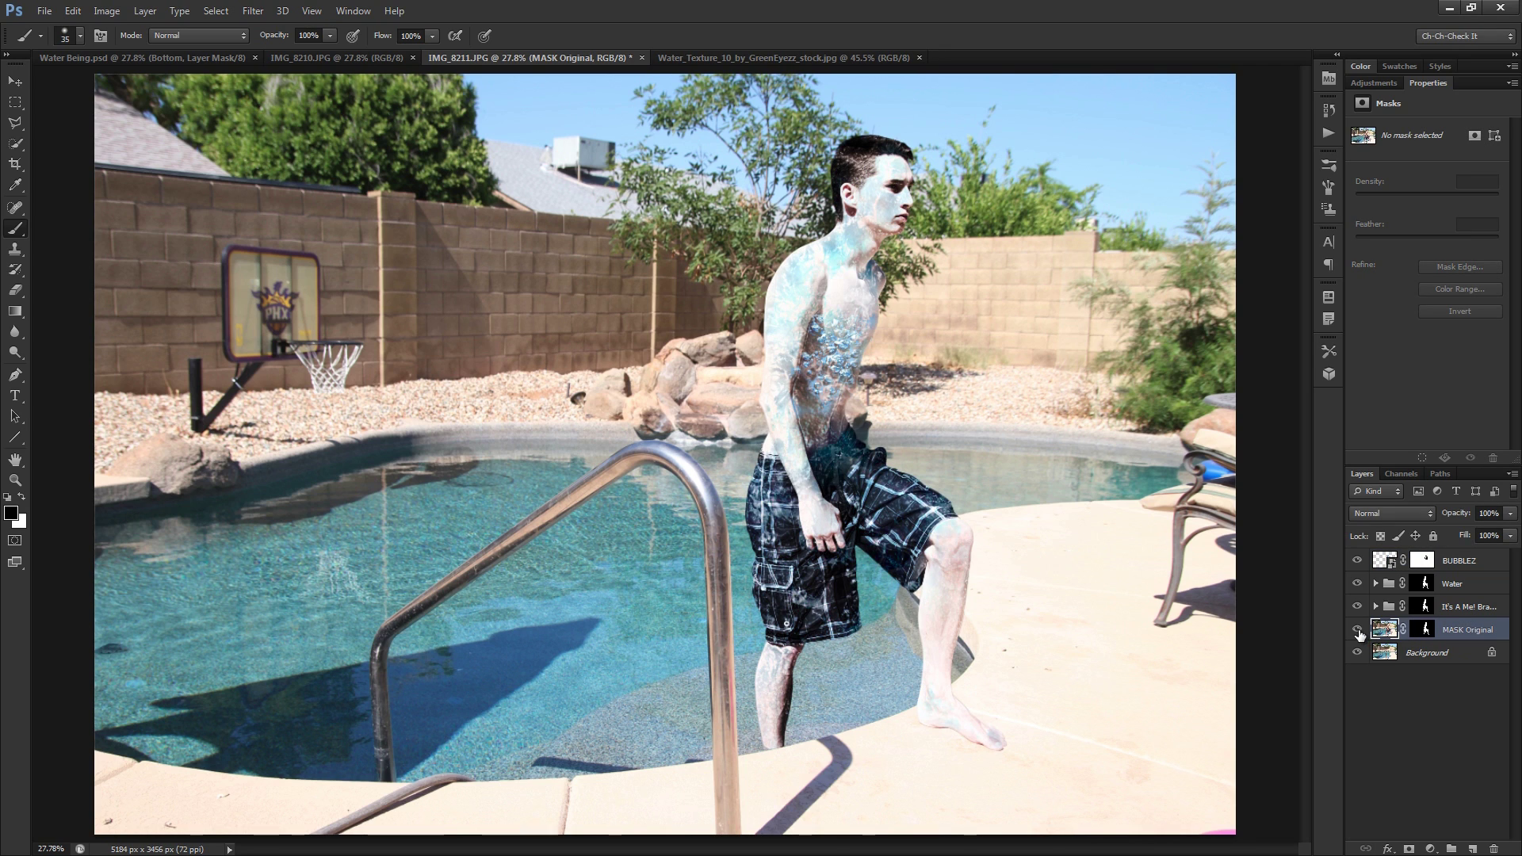
{"action": "double_click", "coordinate": [1469, 631]}
{"action": "type", "text": "Shadow"}
{"action": "key", "text": "Return"}
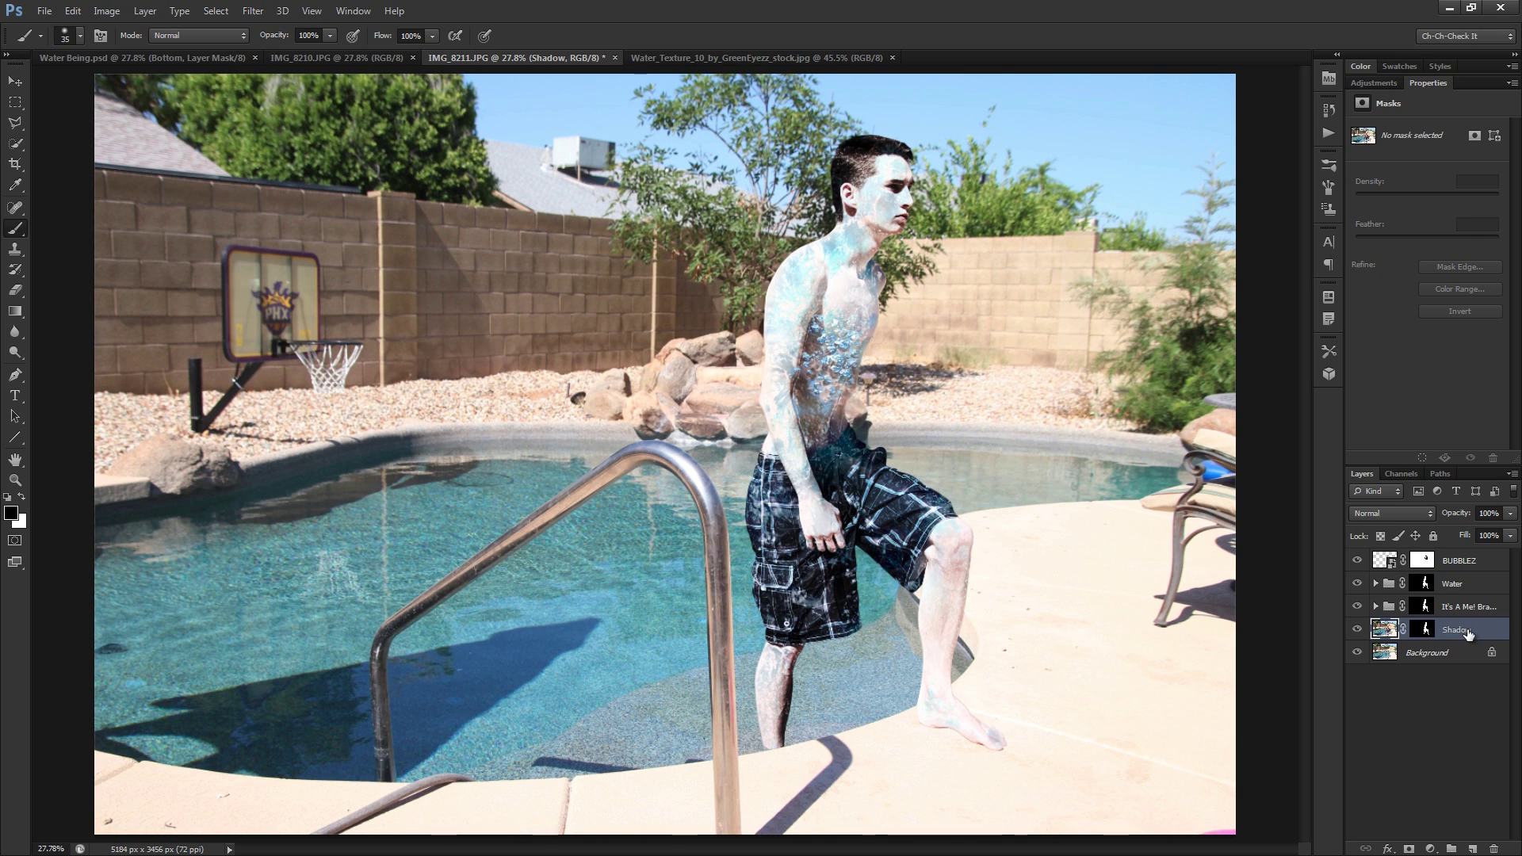
Paint white on the Shadow layer's mask with a brush of about 250 px to reveal the shadow on the deck beside the front leg
{"action": "scroll", "coordinate": [1021, 746], "scroll_direction": "up", "scroll_amount": 2}
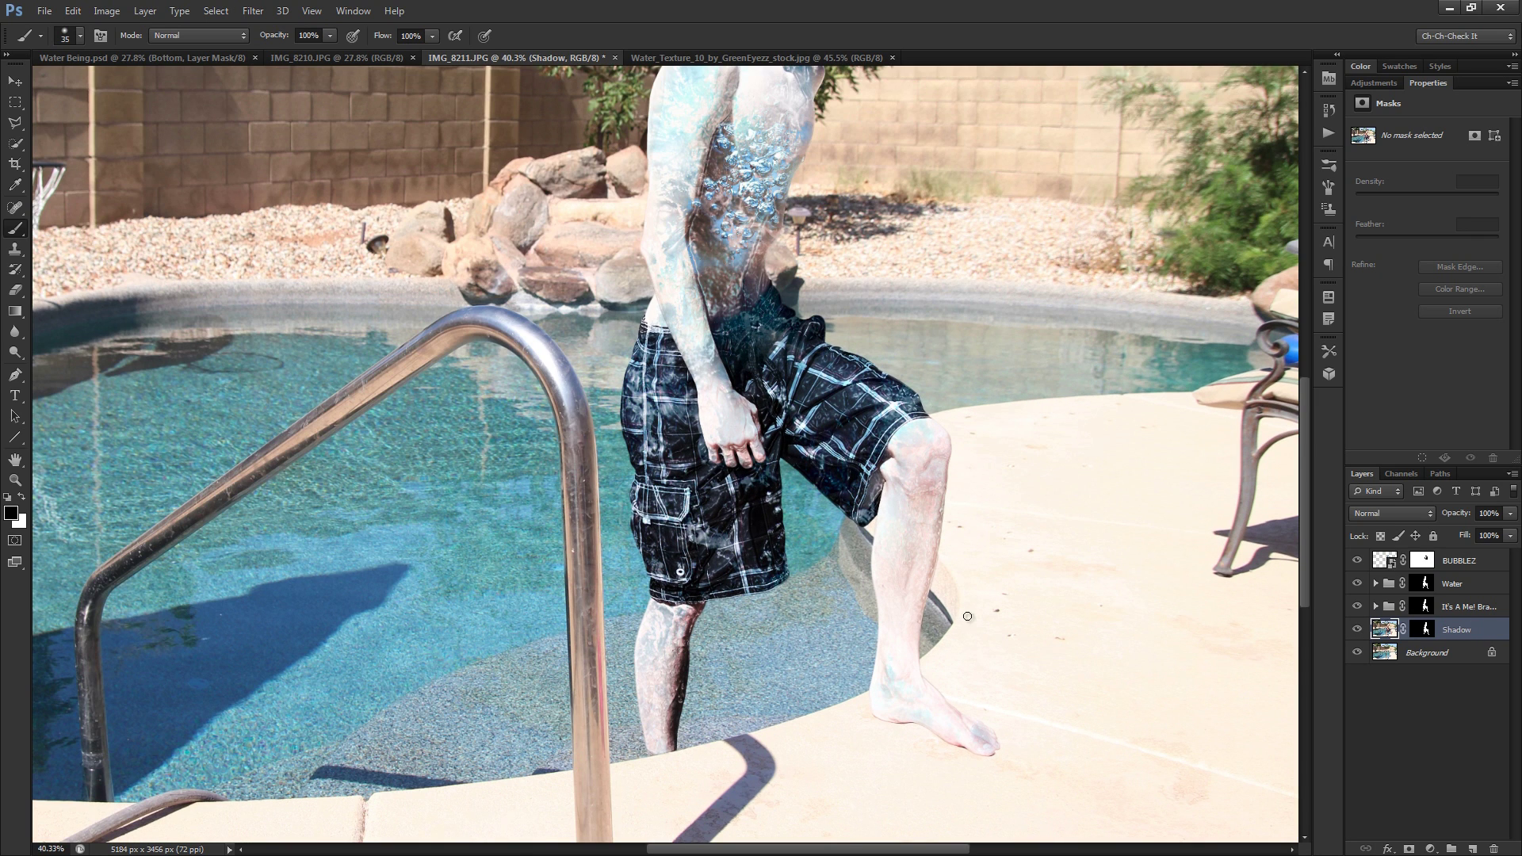
{"action": "left_click", "coordinate": [1424, 630]}
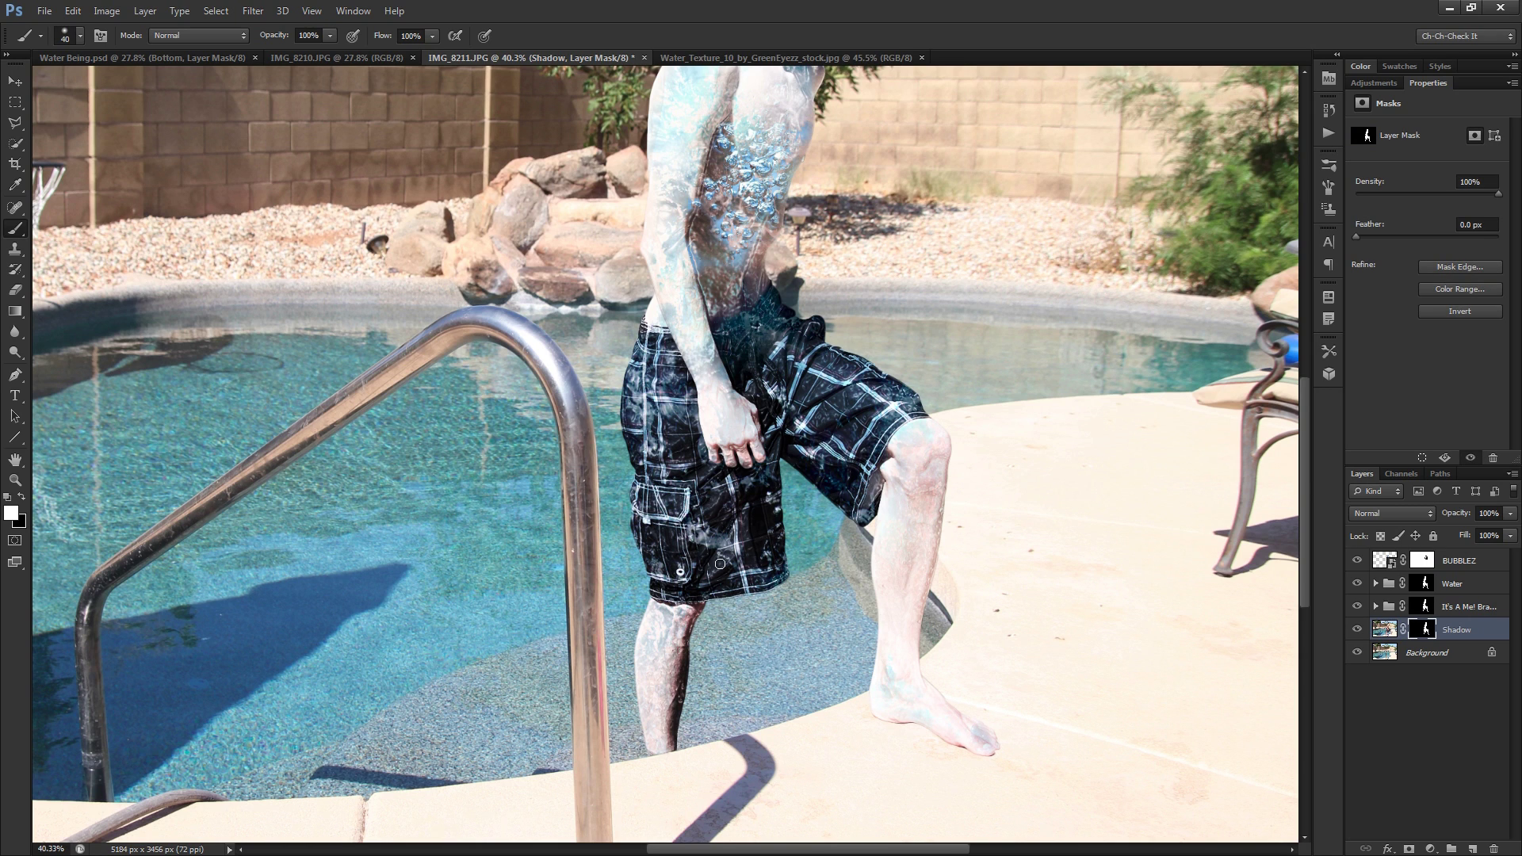
{"action": "key", "text": "bracketright"}
{"action": "key", "text": "bracketright"}
{"action": "key", "text": "bracketright"}
{"action": "key", "text": "bracketright"}
{"action": "key", "text": "bracketright"}
{"action": "key", "text": "bracketright"}
{"action": "key", "text": "bracketright"}
{"action": "key", "text": "bracketright"}
{"action": "key", "text": "bracketright"}
{"action": "mouse_move", "coordinate": [986, 700]}
{"action": "left_mouse_down"}
{"action": "mouse_move", "coordinate": [923, 676]}
{"action": "mouse_move", "coordinate": [995, 655]}
{"action": "mouse_move", "coordinate": [950, 596]}
{"action": "mouse_move", "coordinate": [1021, 569]}
{"action": "left_mouse_up"}
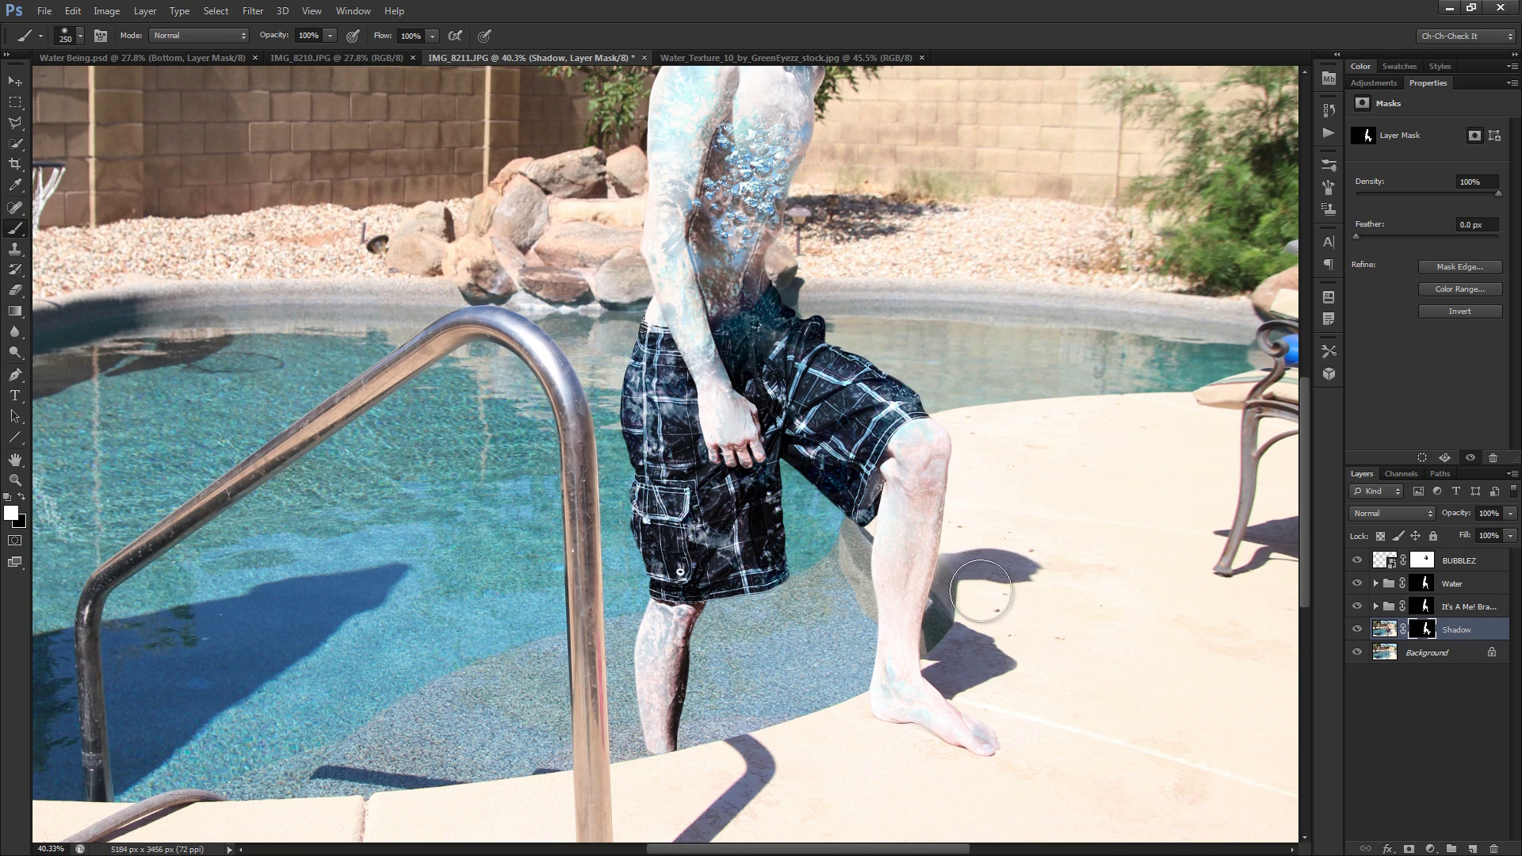
{"action": "key", "text": "bracketleft"}
{"action": "key", "text": "bracketleft"}
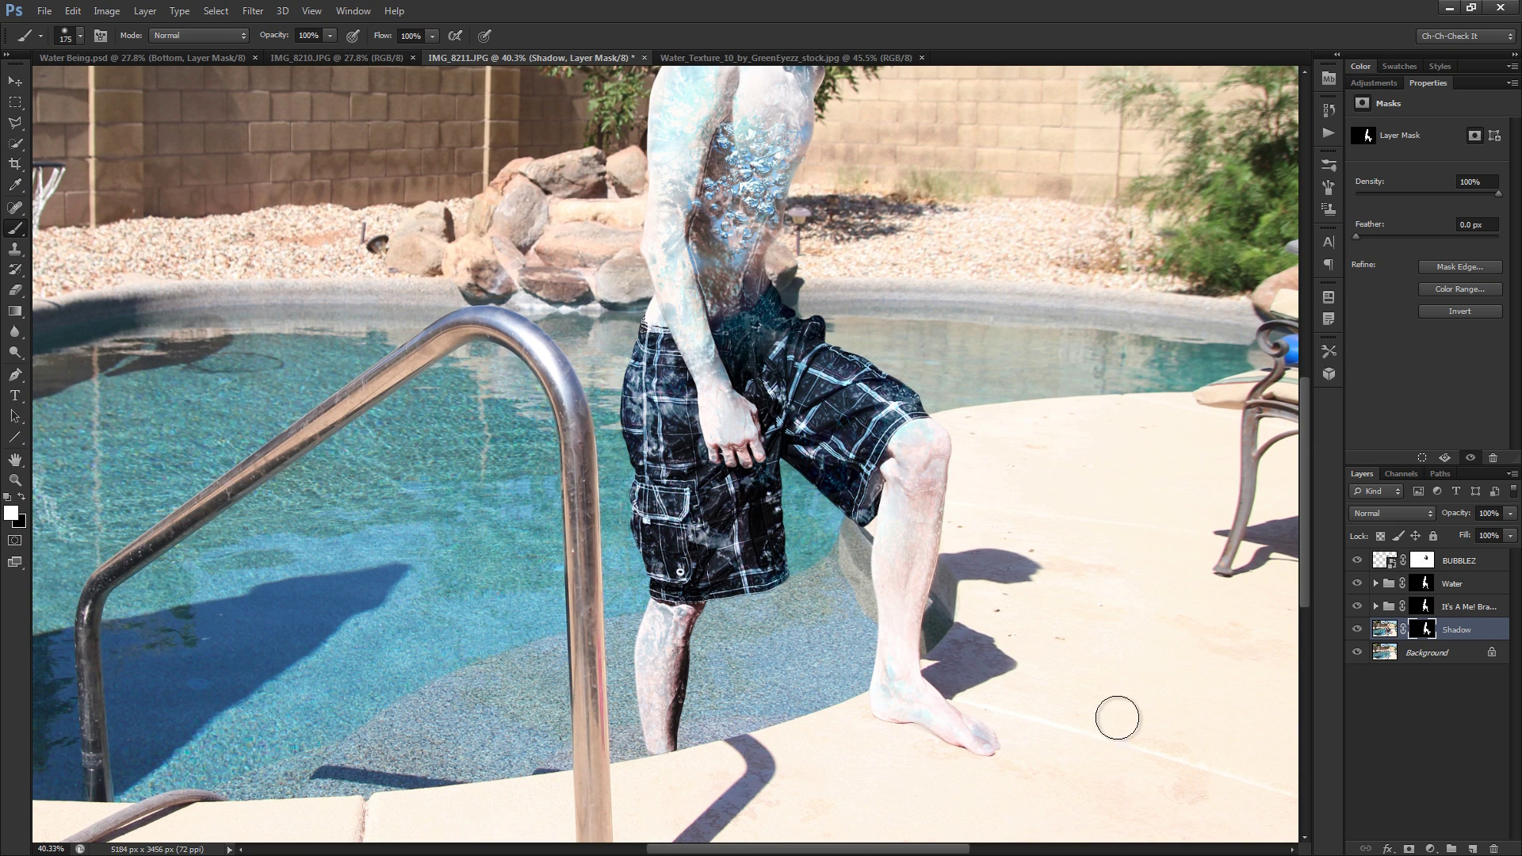
Paint black with an enlarged brush over the man's body on the Shadow mask to hide the original figure
{"action": "scroll", "coordinate": [837, 514], "scroll_direction": "down", "scroll_amount": 3}
{"action": "key", "text": "x"}
{"action": "key", "text": "bracketright"}
{"action": "key", "text": "bracketright"}
{"action": "key", "text": "bracketright"}
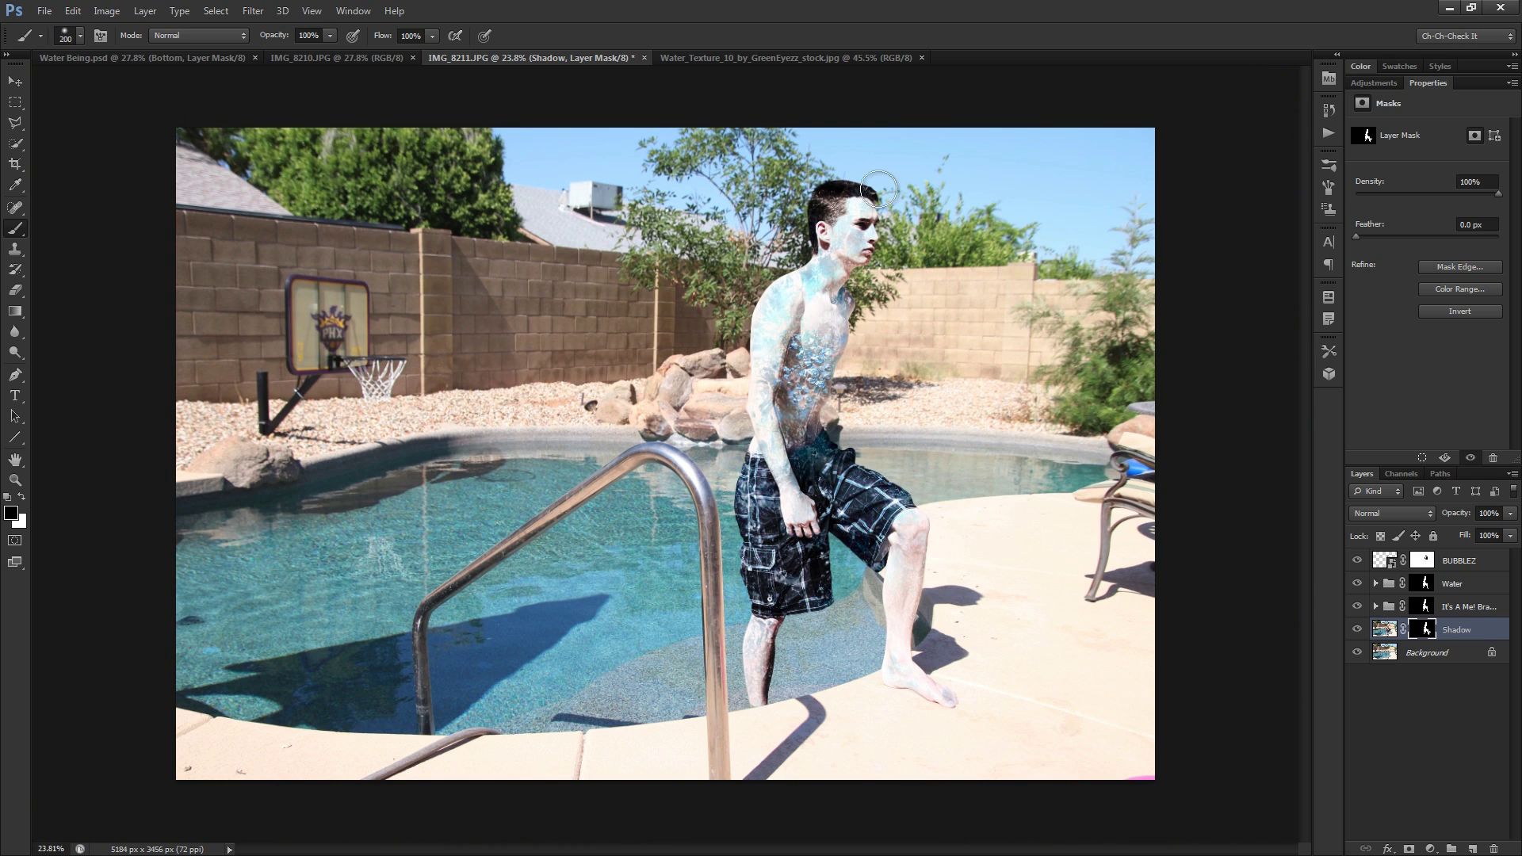
{"action": "key", "text": "bracketright"}
{"action": "key", "text": "bracketright"}
{"action": "key", "text": "bracketright"}
{"action": "key", "text": "bracketright"}
{"action": "mouse_move", "coordinate": [861, 268]}
{"action": "left_mouse_down"}
{"action": "mouse_move", "coordinate": [787, 289]}
{"action": "mouse_move", "coordinate": [843, 249]}
{"action": "mouse_move", "coordinate": [767, 389]}
{"action": "mouse_move", "coordinate": [827, 344]}
{"action": "mouse_move", "coordinate": [749, 462]}
{"action": "mouse_move", "coordinate": [839, 430]}
{"action": "mouse_move", "coordinate": [777, 500]}
{"action": "mouse_move", "coordinate": [757, 743]}
{"action": "mouse_move", "coordinate": [794, 634]}
{"action": "mouse_move", "coordinate": [873, 501]}
{"action": "left_mouse_up"}
Clean up the Shadow mask around the front lower leg, working with a smaller brush of about 150 down to 80 px
{"action": "key", "text": "bracketleft"}
{"action": "key", "text": "bracketleft"}
{"action": "key", "text": "bracketleft"}
{"action": "key", "text": "bracketleft"}
{"action": "key", "text": "bracketleft"}
{"action": "key", "text": "bracketleft"}
{"action": "key", "text": "bracketleft"}
{"action": "key", "text": "bracketleft"}
{"action": "scroll", "coordinate": [872, 501], "scroll_direction": "up", "scroll_amount": 3}
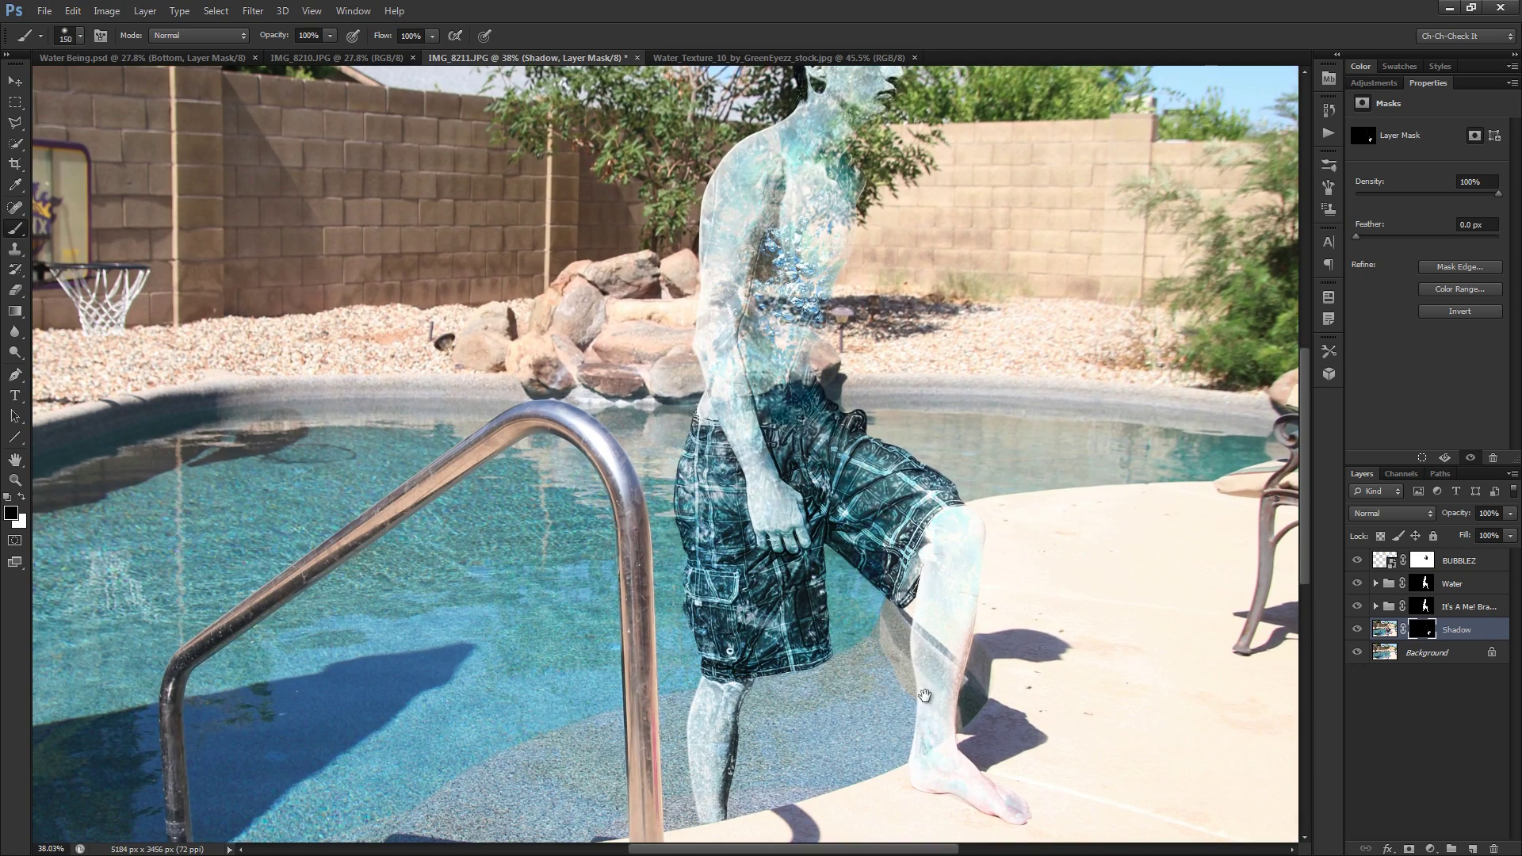
{"action": "scroll", "coordinate": [928, 674], "scroll_direction": "down", "scroll_amount": 2}
{"action": "scroll", "coordinate": [918, 608], "scroll_direction": "up", "scroll_amount": 3}
{"action": "mouse_move", "coordinate": [938, 659]}
{"action": "left_mouse_down"}
{"action": "mouse_move", "coordinate": [999, 709]}
{"action": "mouse_move", "coordinate": [1107, 689]}
{"action": "mouse_move", "coordinate": [1018, 687]}
{"action": "mouse_move", "coordinate": [1070, 674]}
{"action": "mouse_move", "coordinate": [957, 616]}
{"action": "mouse_move", "coordinate": [1010, 671]}
{"action": "mouse_move", "coordinate": [992, 643]}
{"action": "left_mouse_up"}
{"action": "key", "text": "bracketleft"}
{"action": "key", "text": "bracketleft"}
{"action": "key", "text": "bracketleft"}
{"action": "key", "text": "bracketleft"}
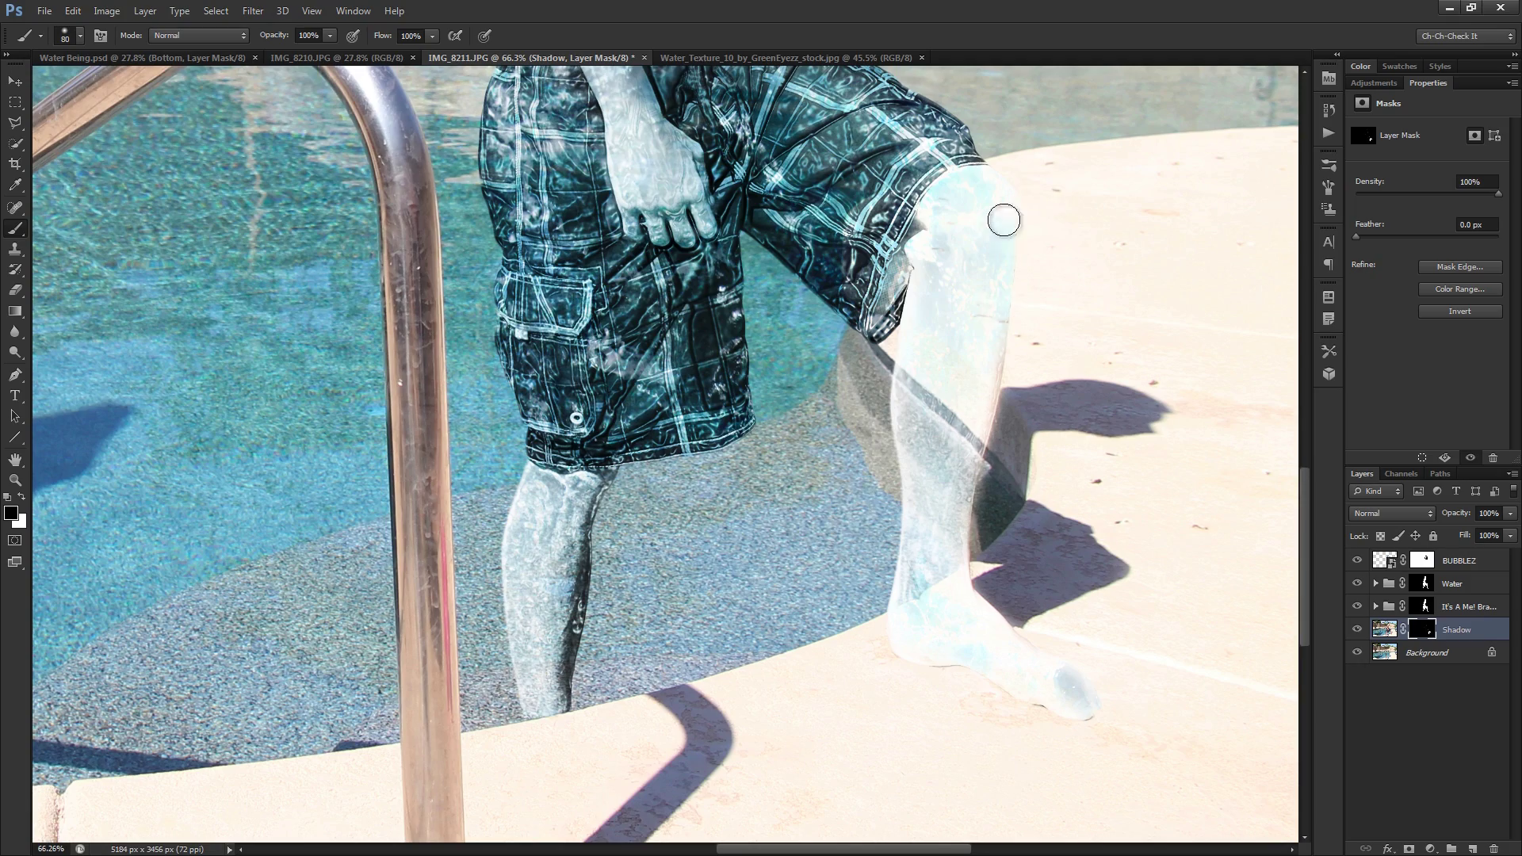
{"action": "scroll", "coordinate": [948, 476], "scroll_direction": "up", "scroll_amount": 3}
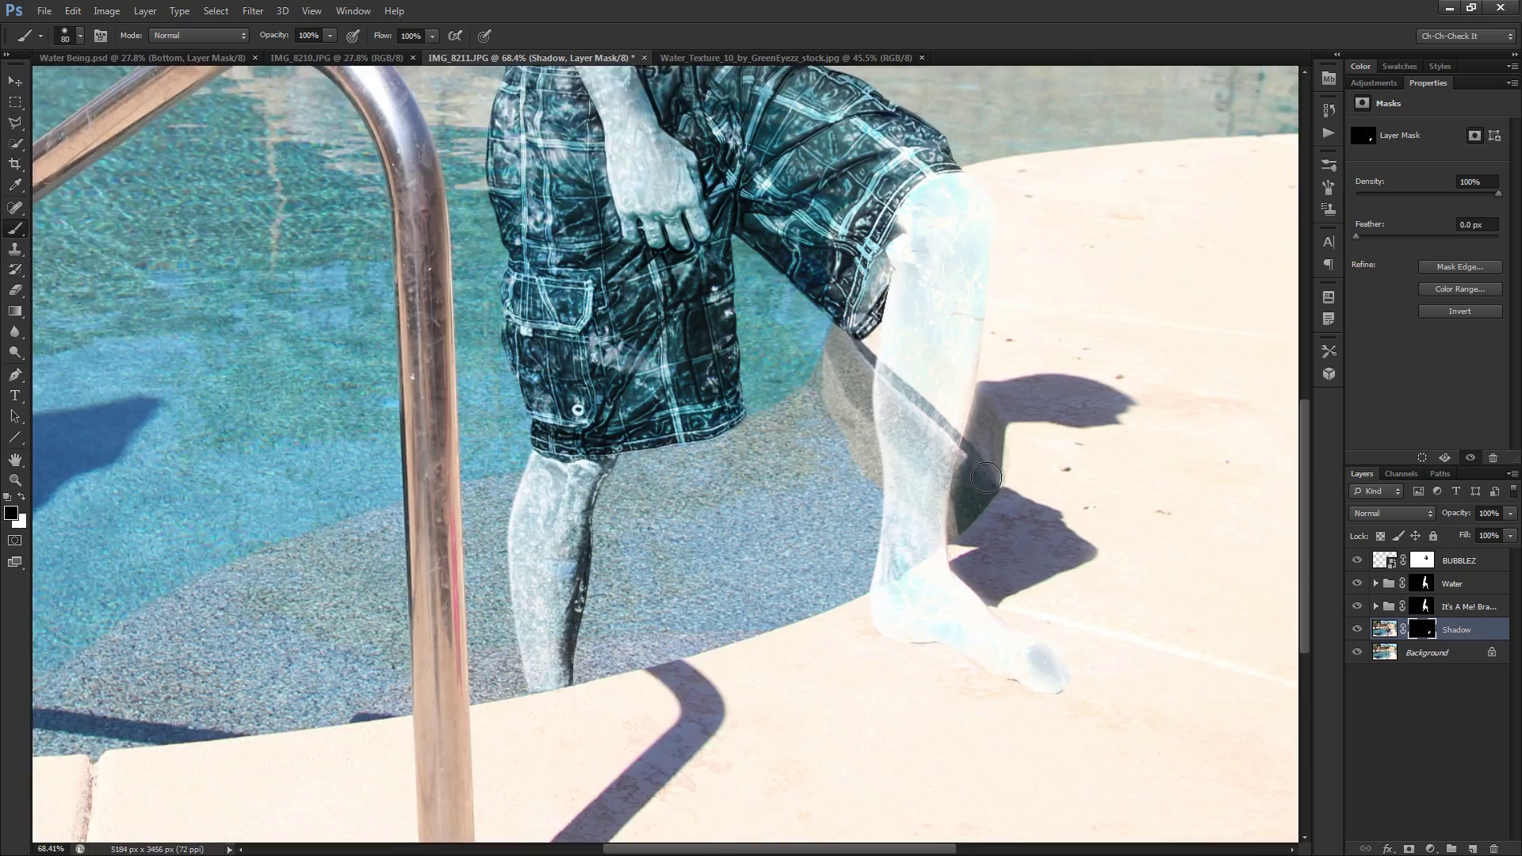
{"action": "scroll", "coordinate": [997, 460], "scroll_direction": "down", "scroll_amount": 3}
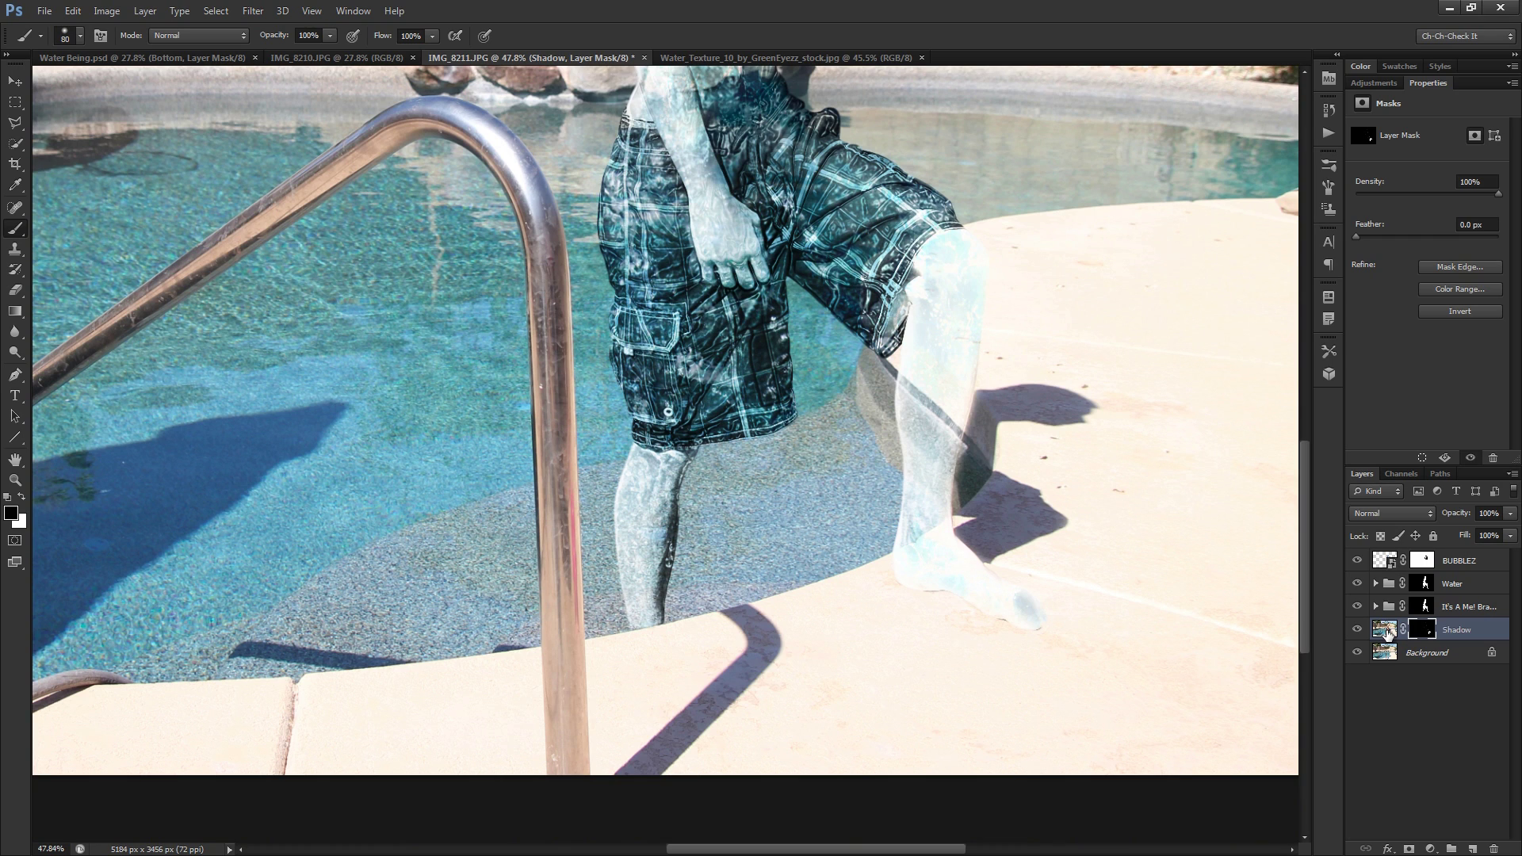
Reapply the last-used Filter Gallery effect to the Shadow layer's image
{"action": "left_click", "coordinate": [1384, 631]}
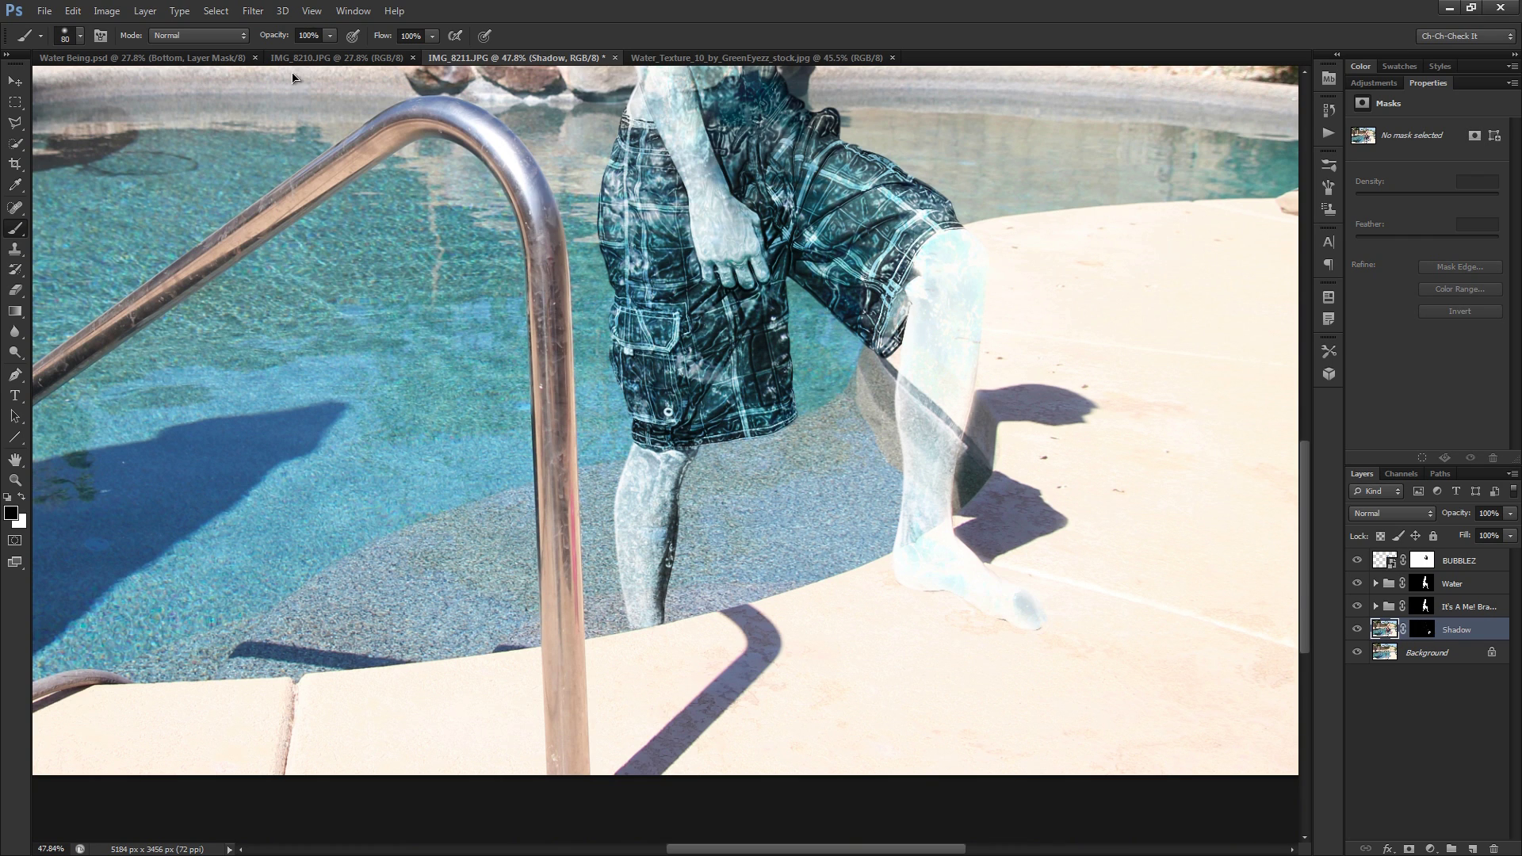
{"action": "left_click", "coordinate": [253, 10]}
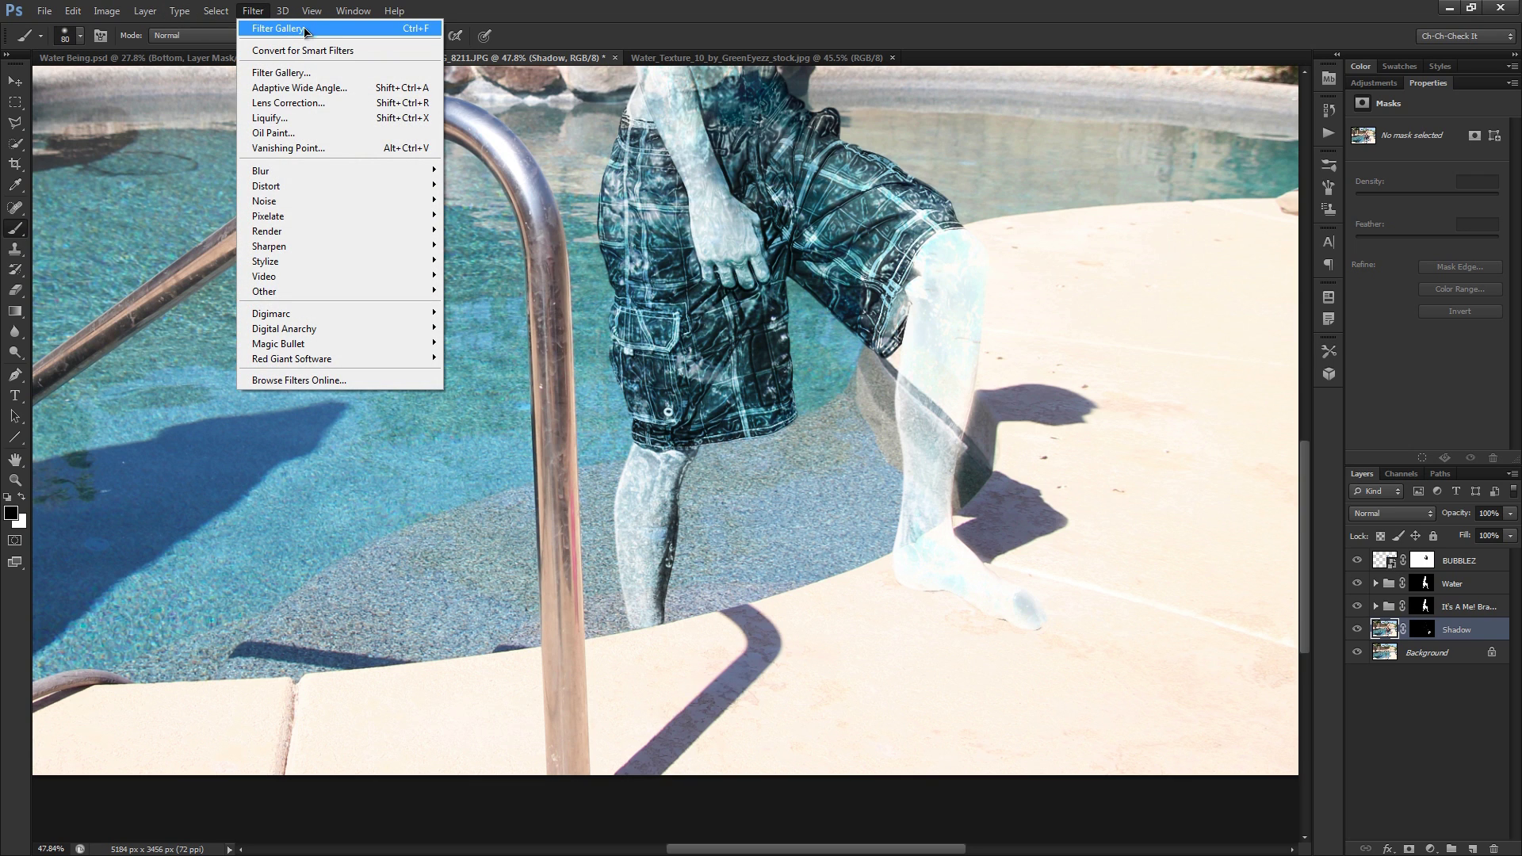
{"action": "left_click", "coordinate": [344, 30]}
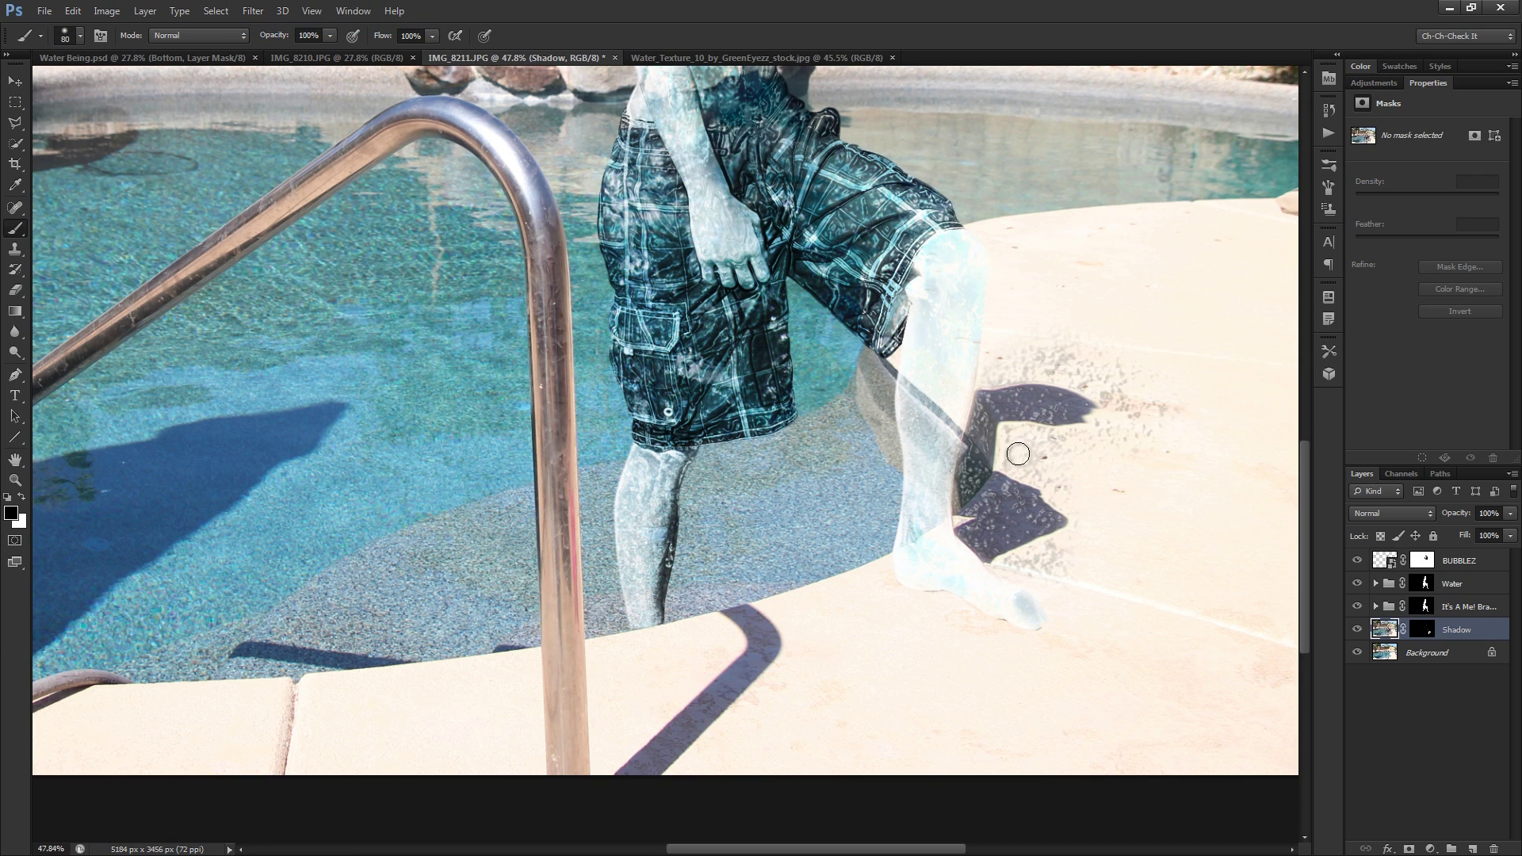
{"action": "scroll", "coordinate": [1023, 460], "scroll_direction": "up", "scroll_amount": 5, "text": "alt"}
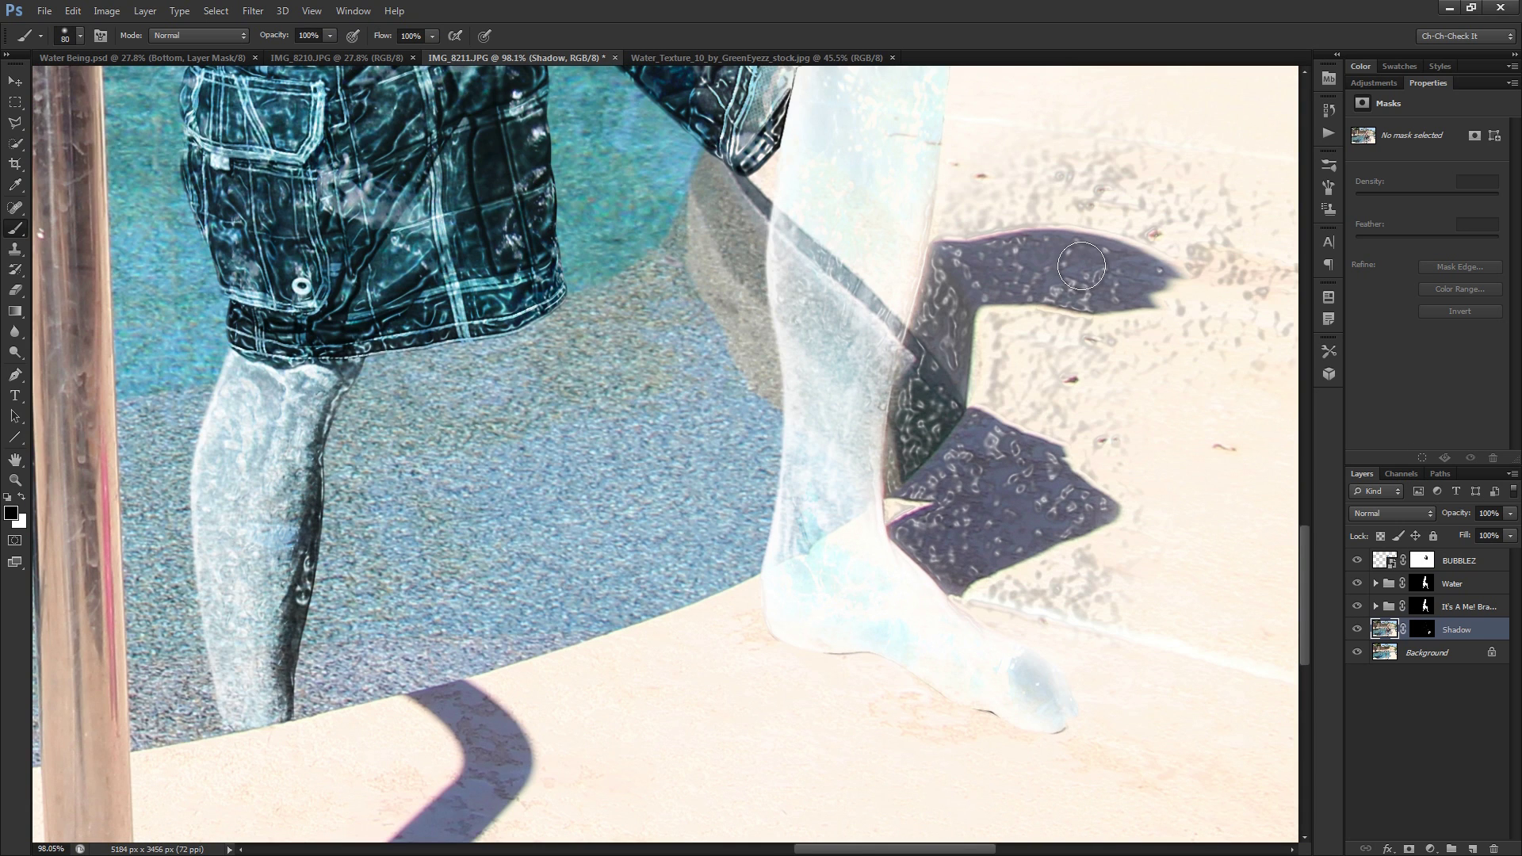
Mask the filter texture from the deck between and below the shadow shapes with a brush of about 90 px
{"action": "left_click", "coordinate": [1428, 631]}
{"action": "key", "text": "bracketright"}
{"action": "mouse_move", "coordinate": [1020, 375]}
{"action": "left_mouse_down"}
{"action": "mouse_move", "coordinate": [1170, 360]}
{"action": "mouse_move", "coordinate": [1114, 403]}
{"action": "mouse_move", "coordinate": [1137, 436]}
{"action": "mouse_move", "coordinate": [1061, 391]}
{"action": "left_mouse_up"}
{"action": "key", "text": "bracketright"}
{"action": "key", "text": "bracketright"}
{"action": "key", "text": "bracketleft"}
{"action": "key", "text": "bracketleft"}
{"action": "left_click_drag", "start_coordinate": [1126, 476], "coordinate": [1057, 618]}
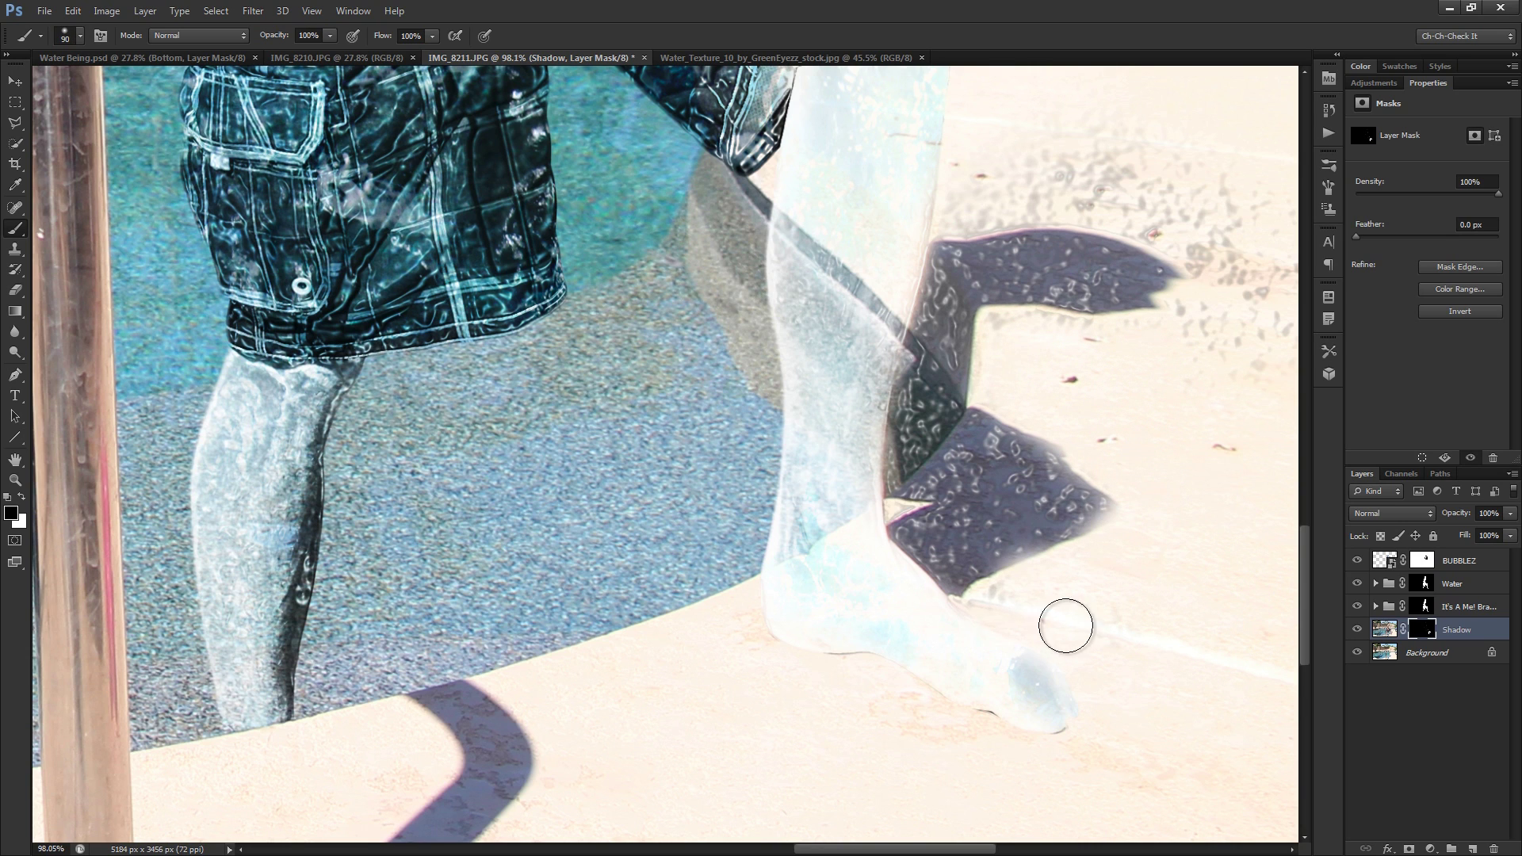
Mask the remaining filter texture on the deck around the tip and upper edge of the upper shadow
{"action": "scroll", "coordinate": [1019, 612], "scroll_direction": "right", "scroll_amount": 10}
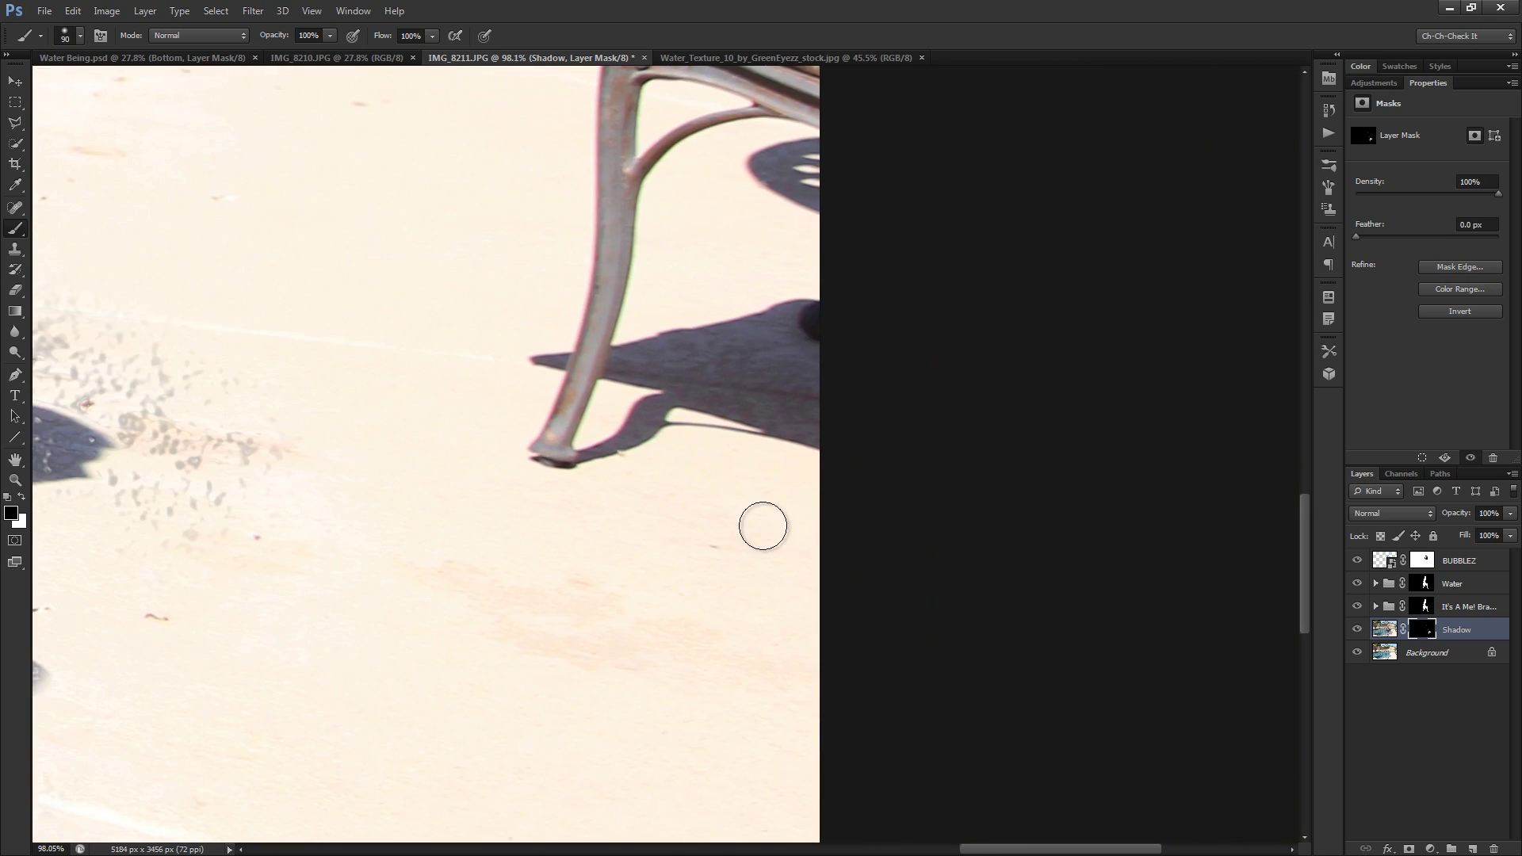
{"action": "scroll", "coordinate": [763, 526], "scroll_direction": "left", "scroll_amount": 7}
{"action": "key", "text": "bracketleft"}
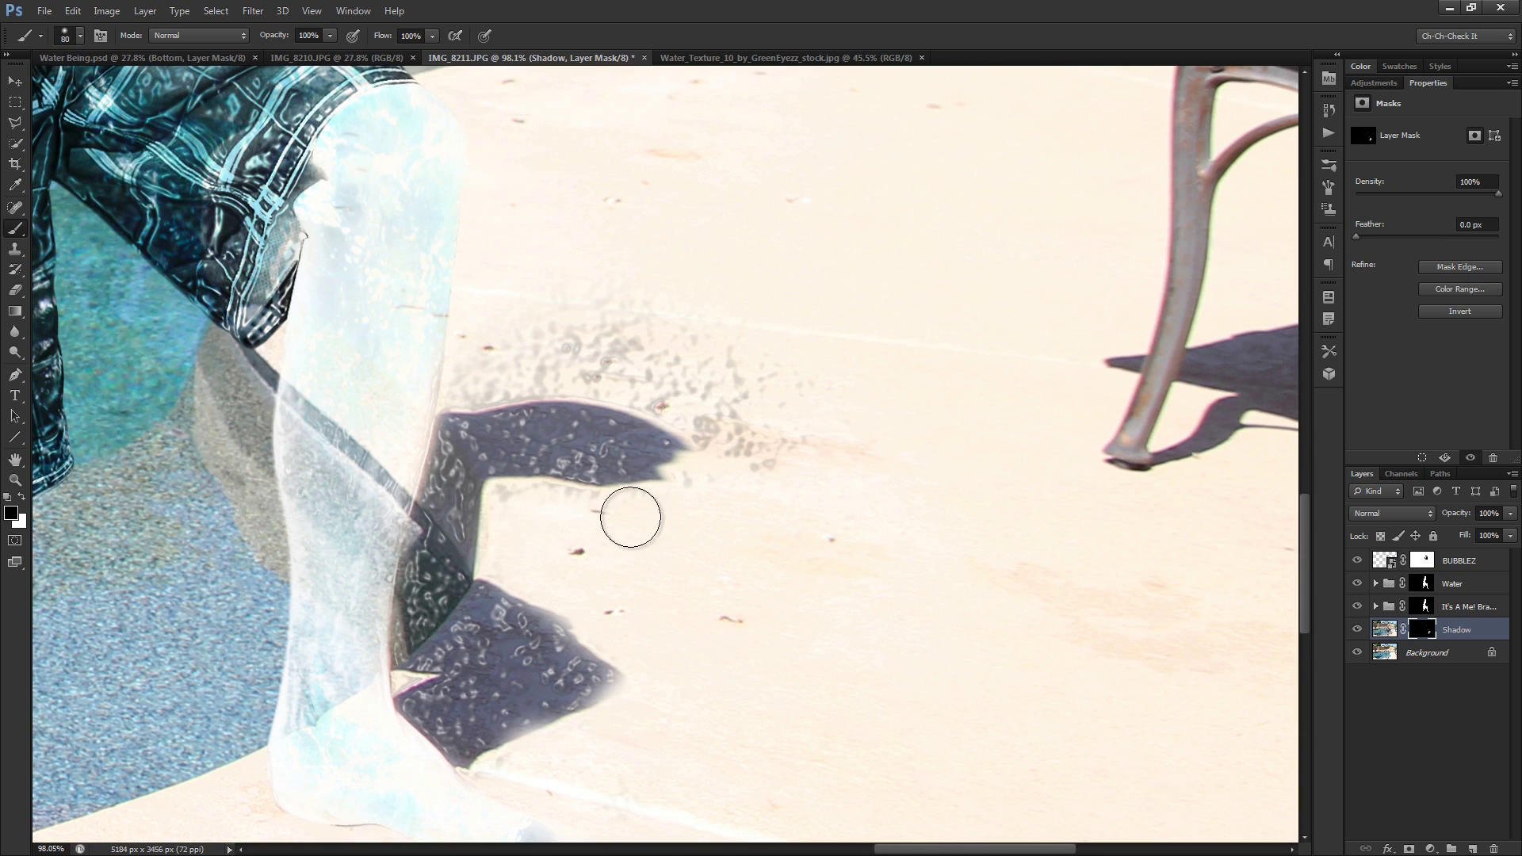
{"action": "key", "text": "bracketleft"}
{"action": "key", "text": "bracketleft"}
{"action": "key", "text": "bracketleft"}
{"action": "mouse_move", "coordinate": [760, 485]}
{"action": "left_mouse_down"}
{"action": "mouse_move", "coordinate": [733, 430]}
{"action": "mouse_move", "coordinate": [681, 401]}
{"action": "mouse_move", "coordinate": [458, 383]}
{"action": "mouse_move", "coordinate": [647, 326]}
{"action": "mouse_move", "coordinate": [497, 324]}
{"action": "mouse_move", "coordinate": [808, 391]}
{"action": "mouse_move", "coordinate": [671, 369]}
{"action": "mouse_move", "coordinate": [569, 295]}
{"action": "left_mouse_up"}
{"action": "key", "text": "bracketright"}
{"action": "key", "text": "bracketright"}
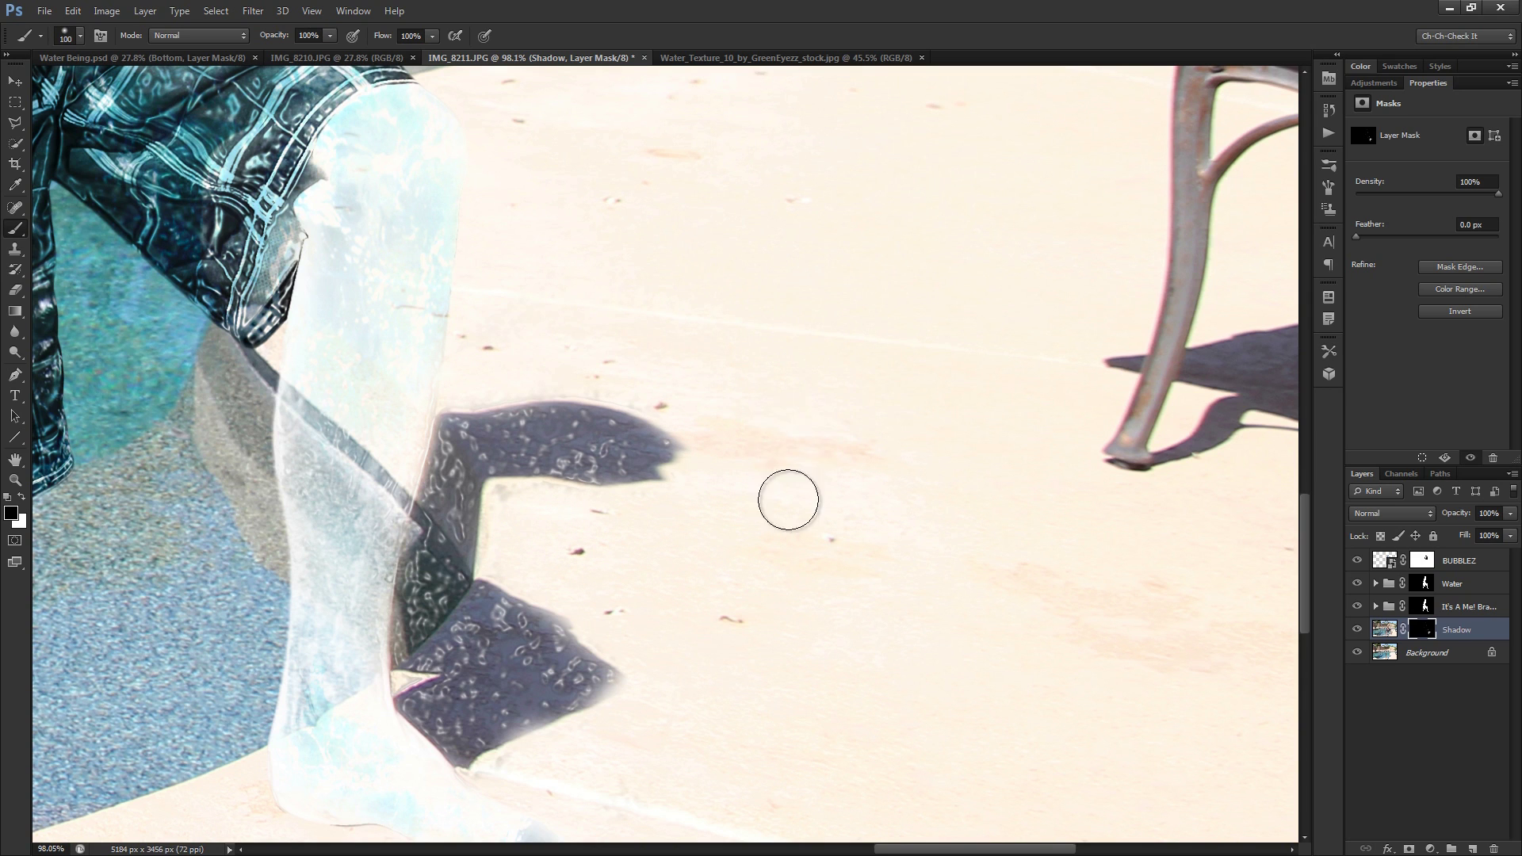
Paint white on the Shadow mask with a 100 px brush over the lower shadow beside the foot
{"action": "scroll", "coordinate": [788, 500], "scroll_direction": "down", "scroll_amount": 5}
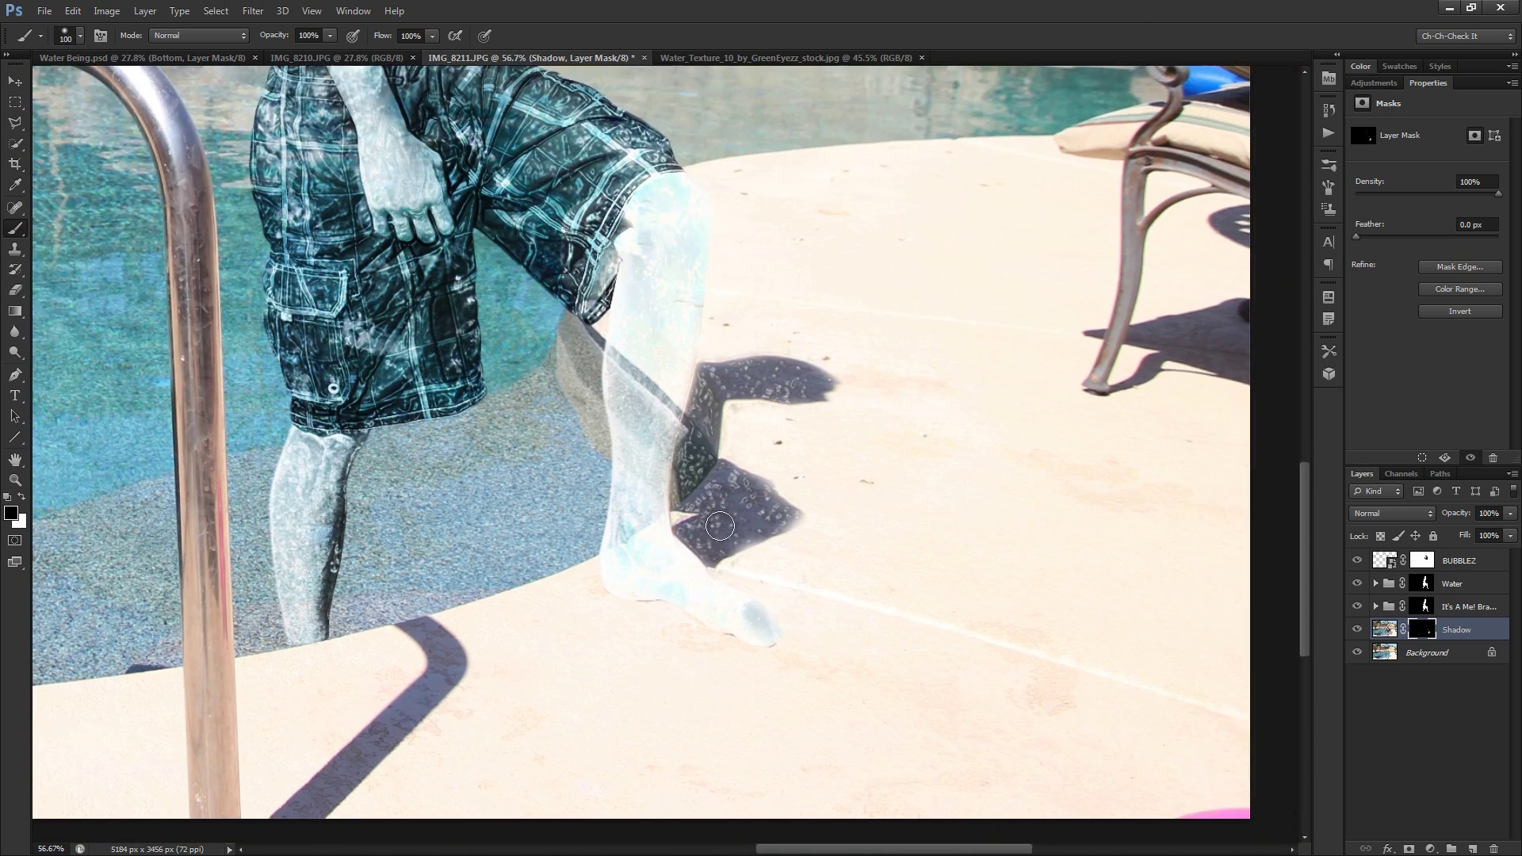
{"action": "scroll", "coordinate": [782, 561], "scroll_direction": "up", "scroll_amount": 3}
{"action": "key", "text": "x"}
{"action": "mouse_move", "coordinate": [696, 516]}
{"action": "left_mouse_down"}
{"action": "mouse_move", "coordinate": [794, 494]}
{"action": "mouse_move", "coordinate": [725, 444]}
{"action": "mouse_move", "coordinate": [718, 478]}
{"action": "left_mouse_up"}
{"action": "scroll", "coordinate": [718, 478], "scroll_direction": "down", "scroll_amount": 3}
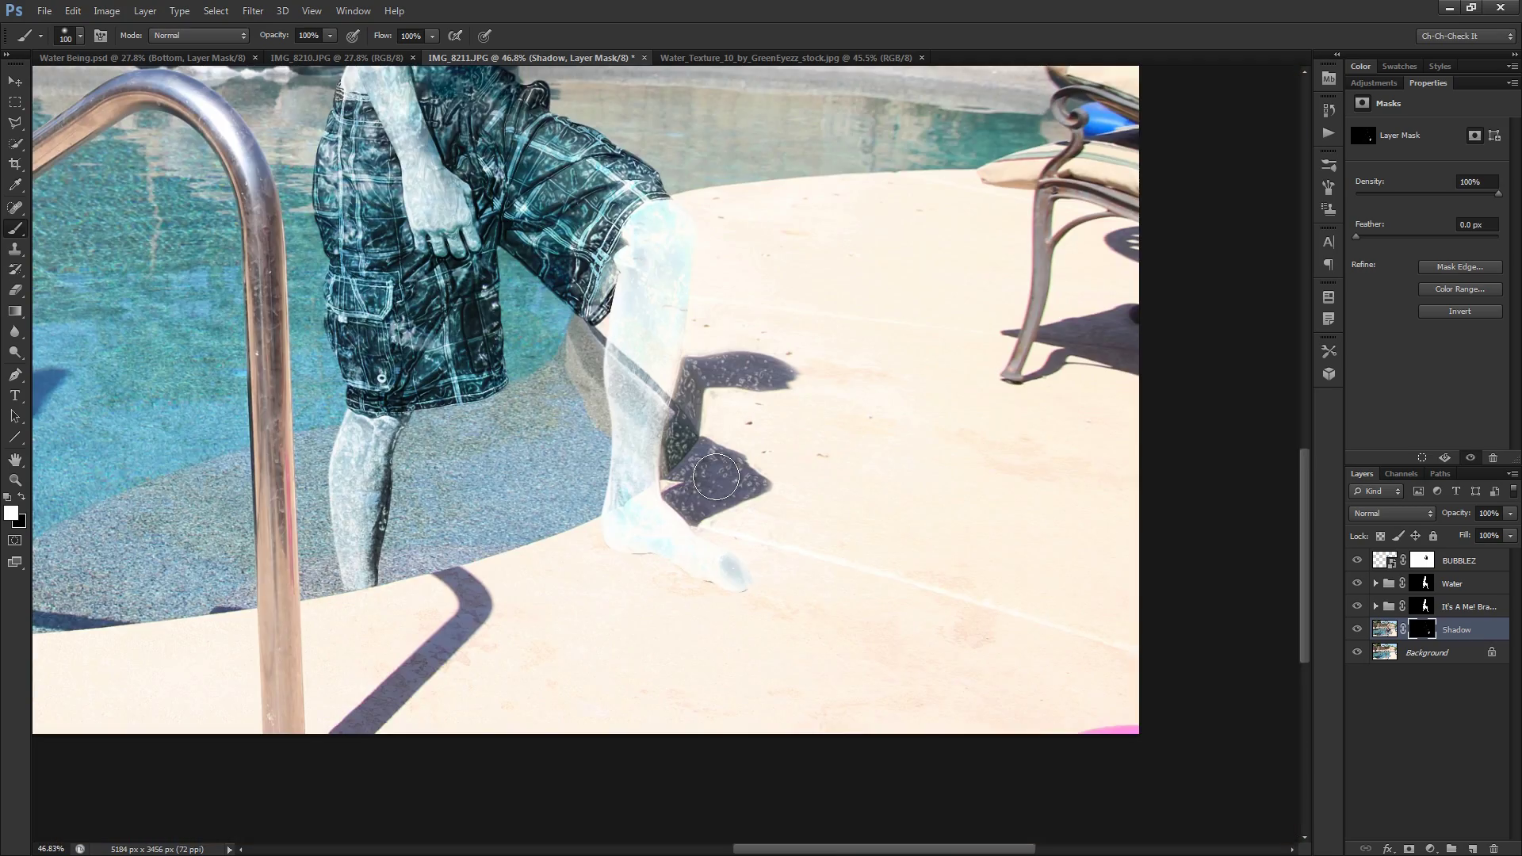
{"action": "scroll", "coordinate": [716, 477], "scroll_direction": "up", "scroll_amount": 3}
{"action": "key", "text": "x"}
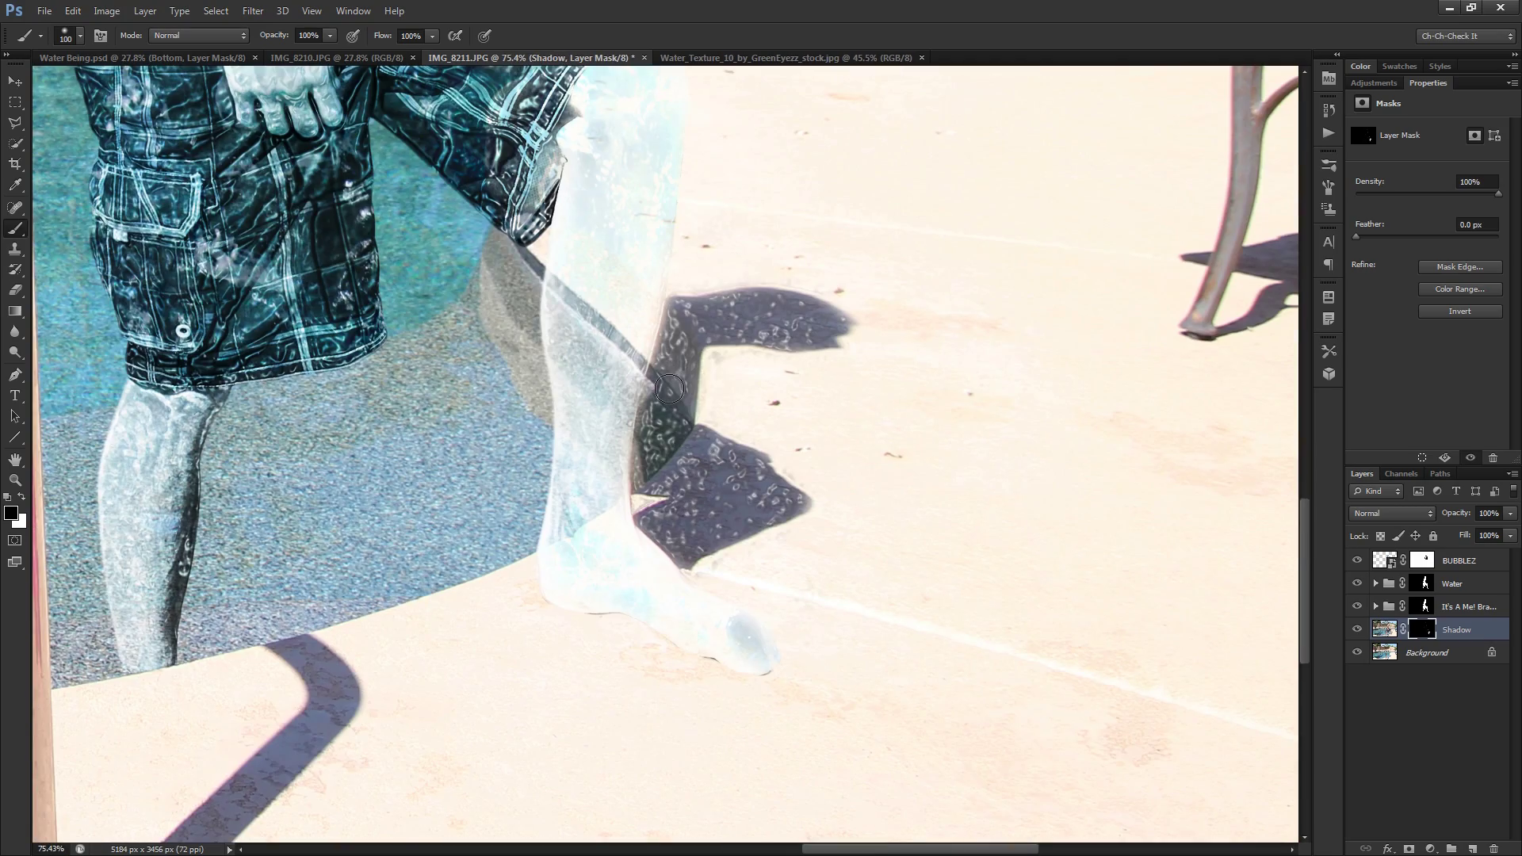
Review the shadow in the whole picture and up close, and lower the Shadow layer's fill to 45%
{"action": "scroll", "coordinate": [641, 490], "scroll_direction": "down", "scroll_amount": 4}
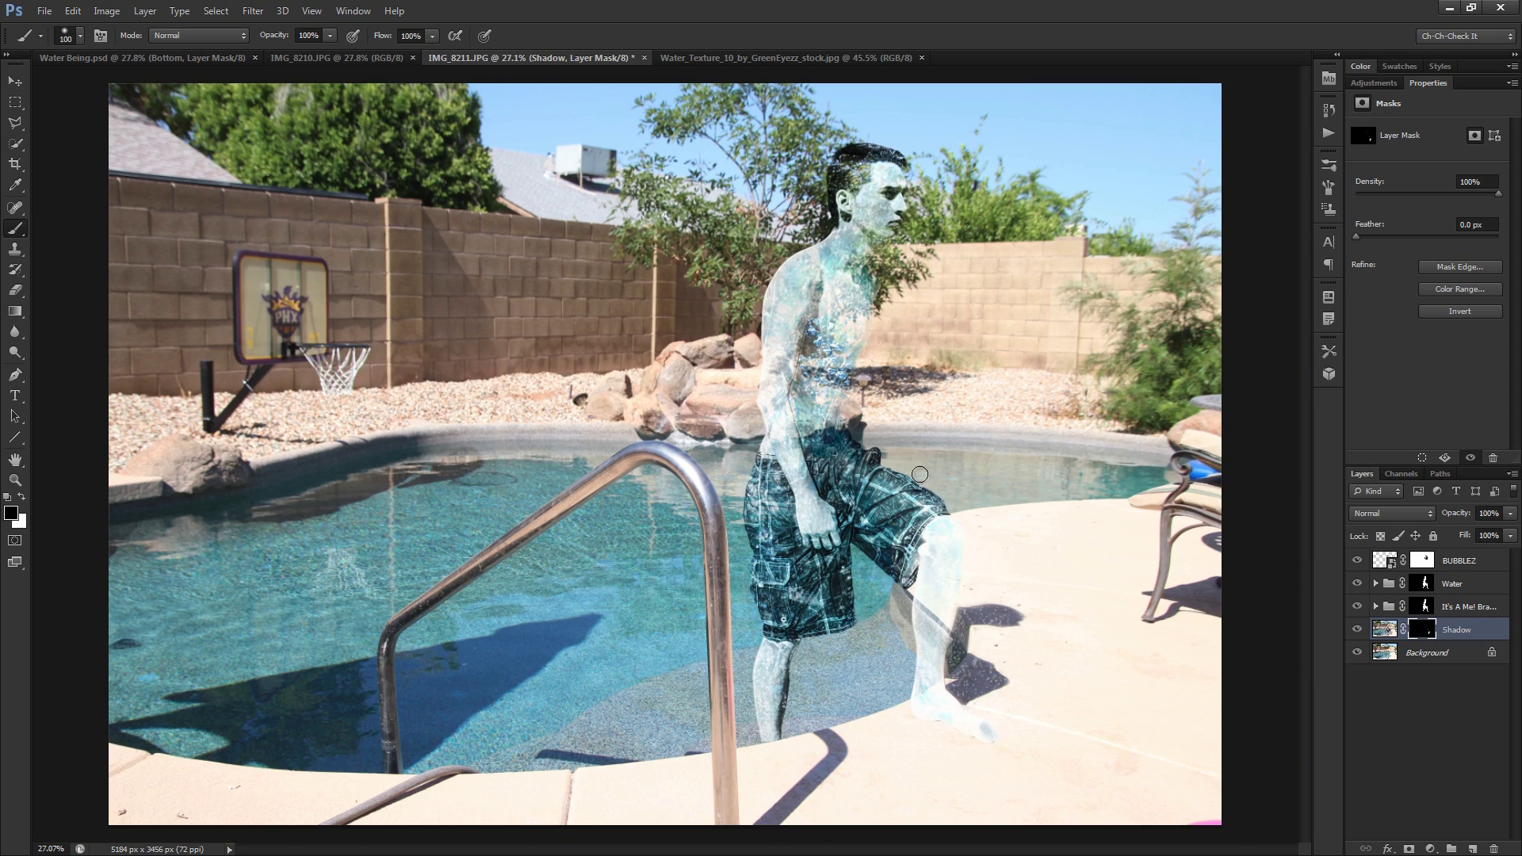
{"action": "scroll", "coordinate": [783, 348], "scroll_direction": "up", "scroll_amount": 2}
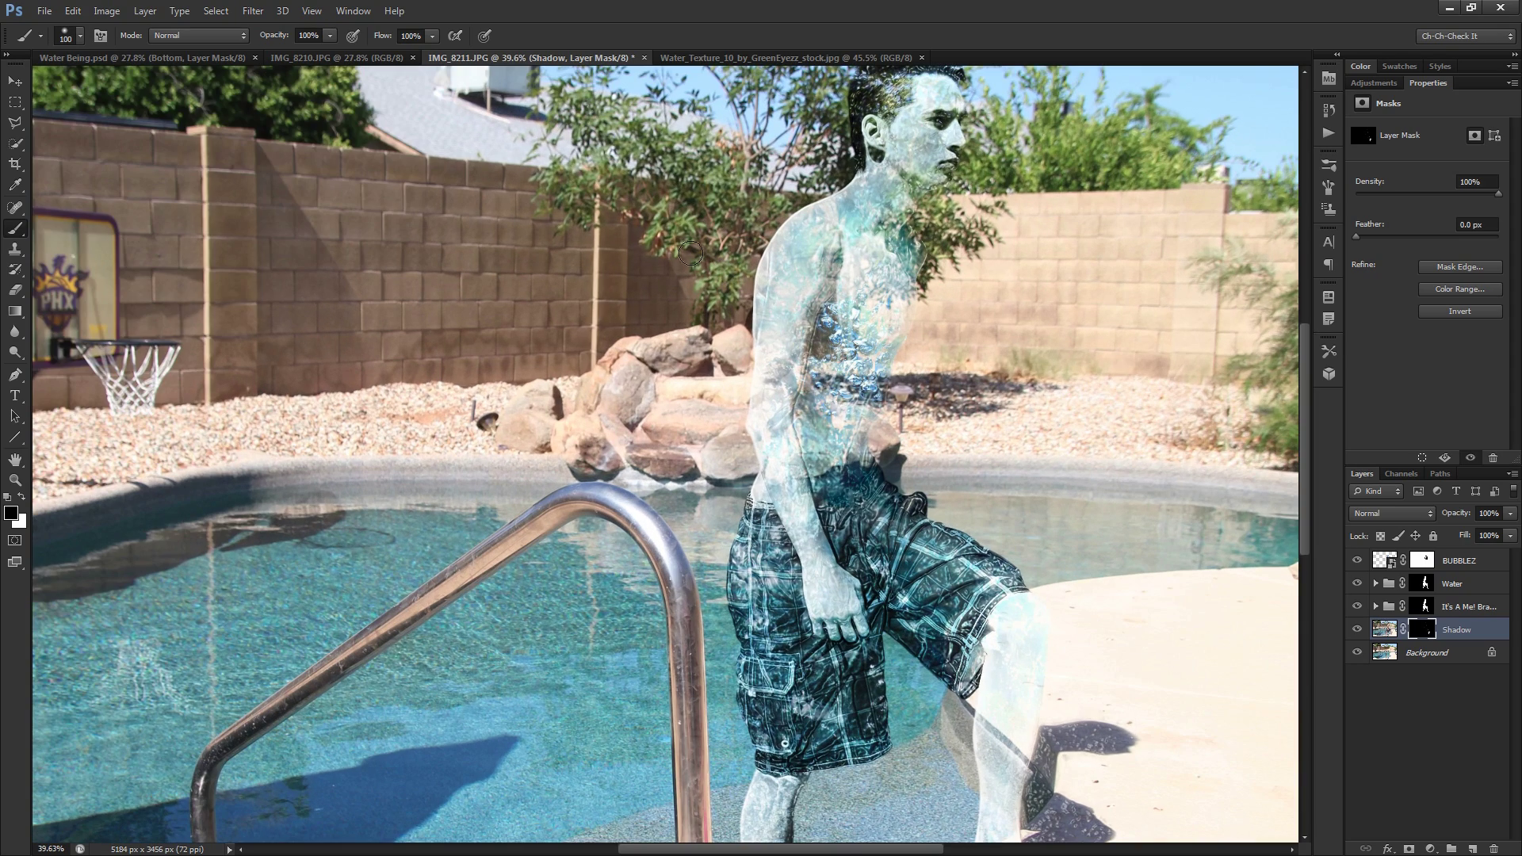
{"action": "scroll", "coordinate": [996, 699], "scroll_direction": "up", "scroll_amount": 2}
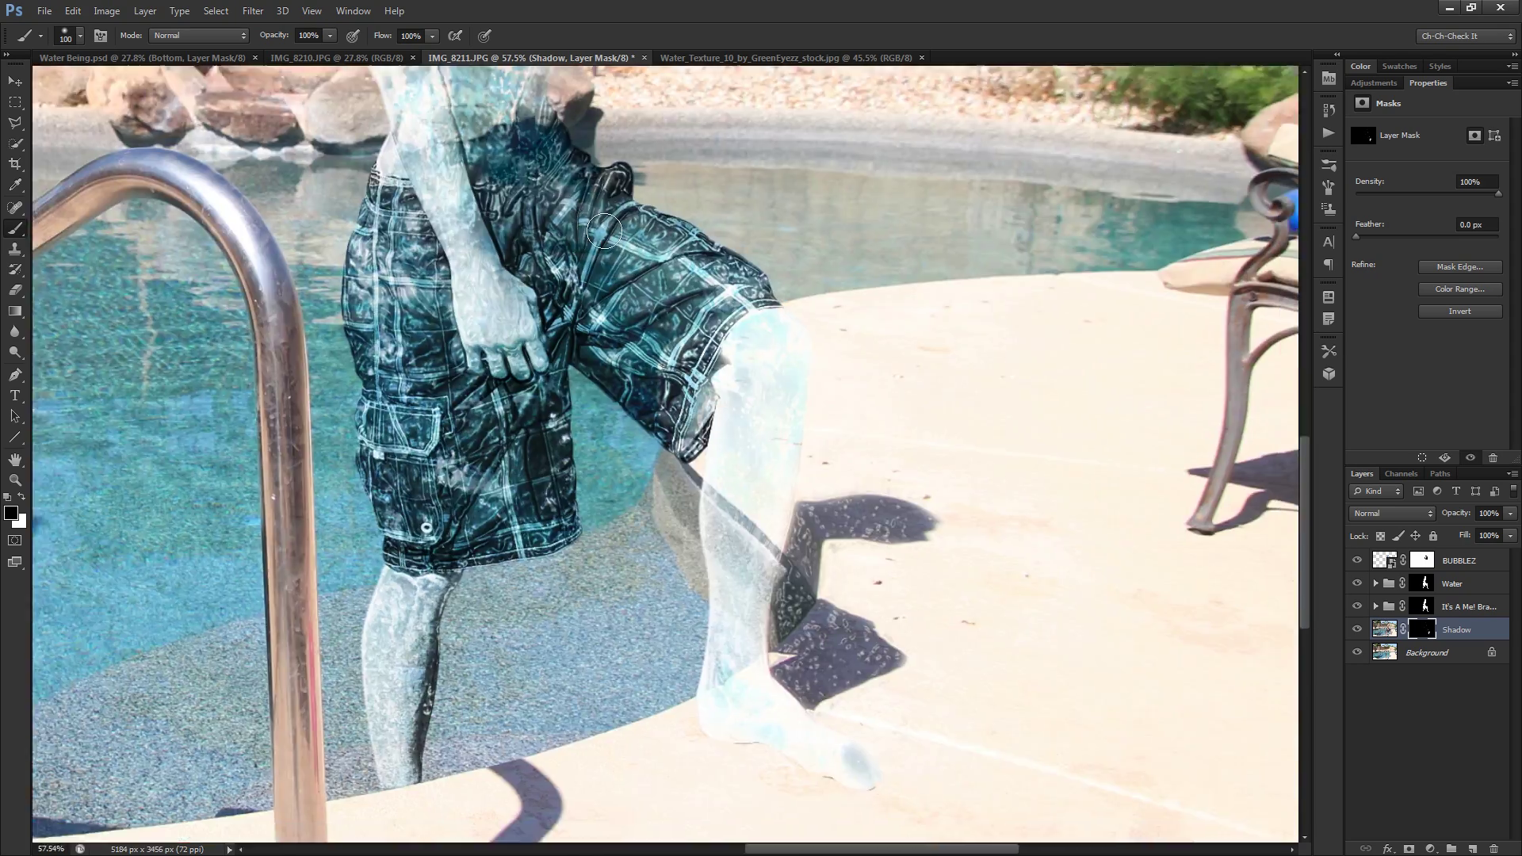
{"action": "scroll", "coordinate": [762, 539], "scroll_direction": "up", "scroll_amount": 2}
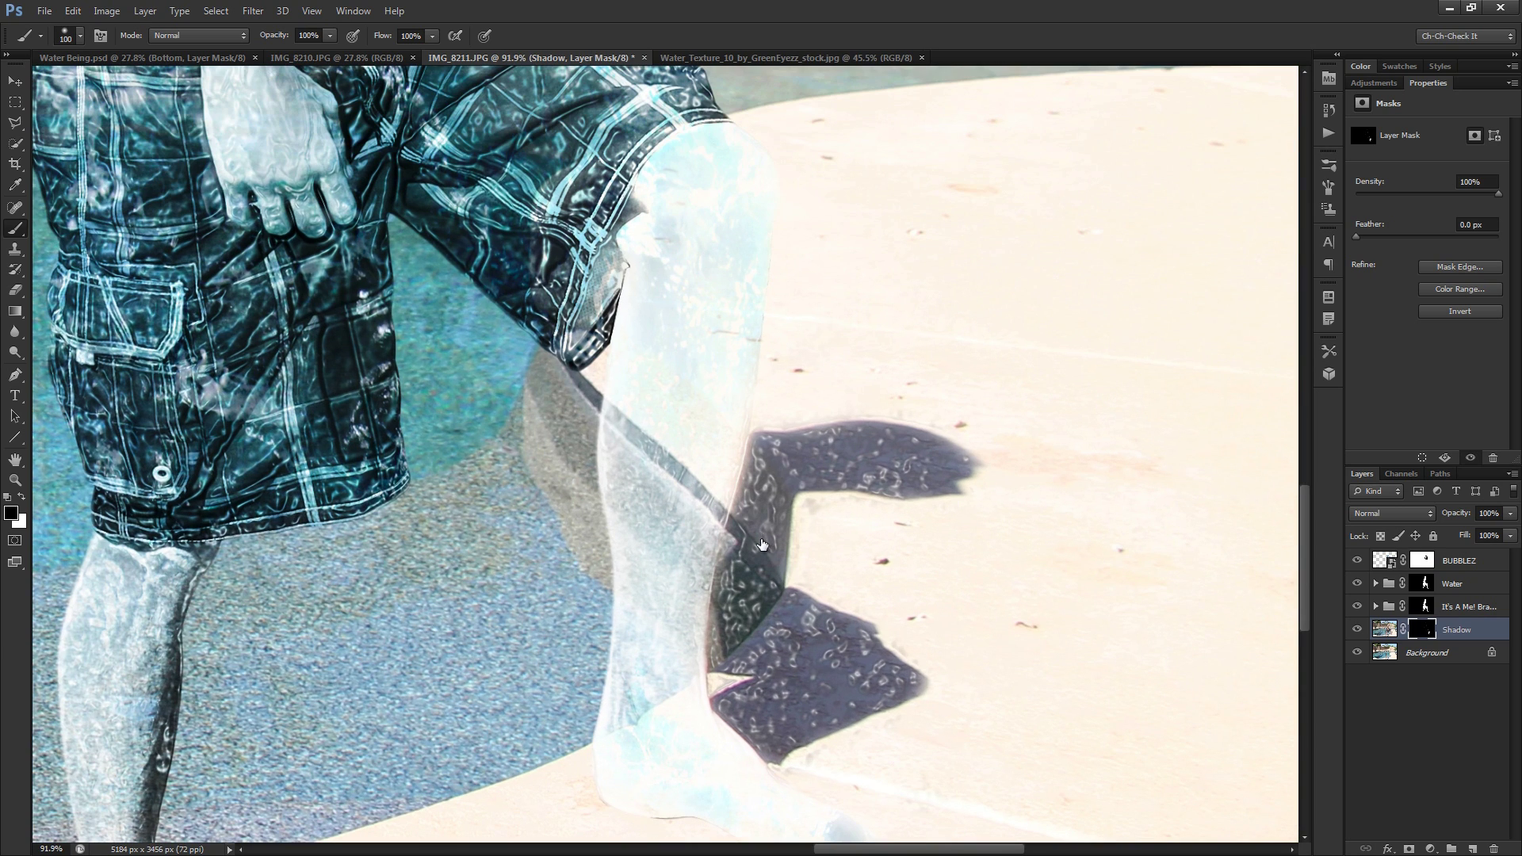
{"action": "left_click_drag", "start_coordinate": [1467, 540], "coordinate": [1424, 543]}
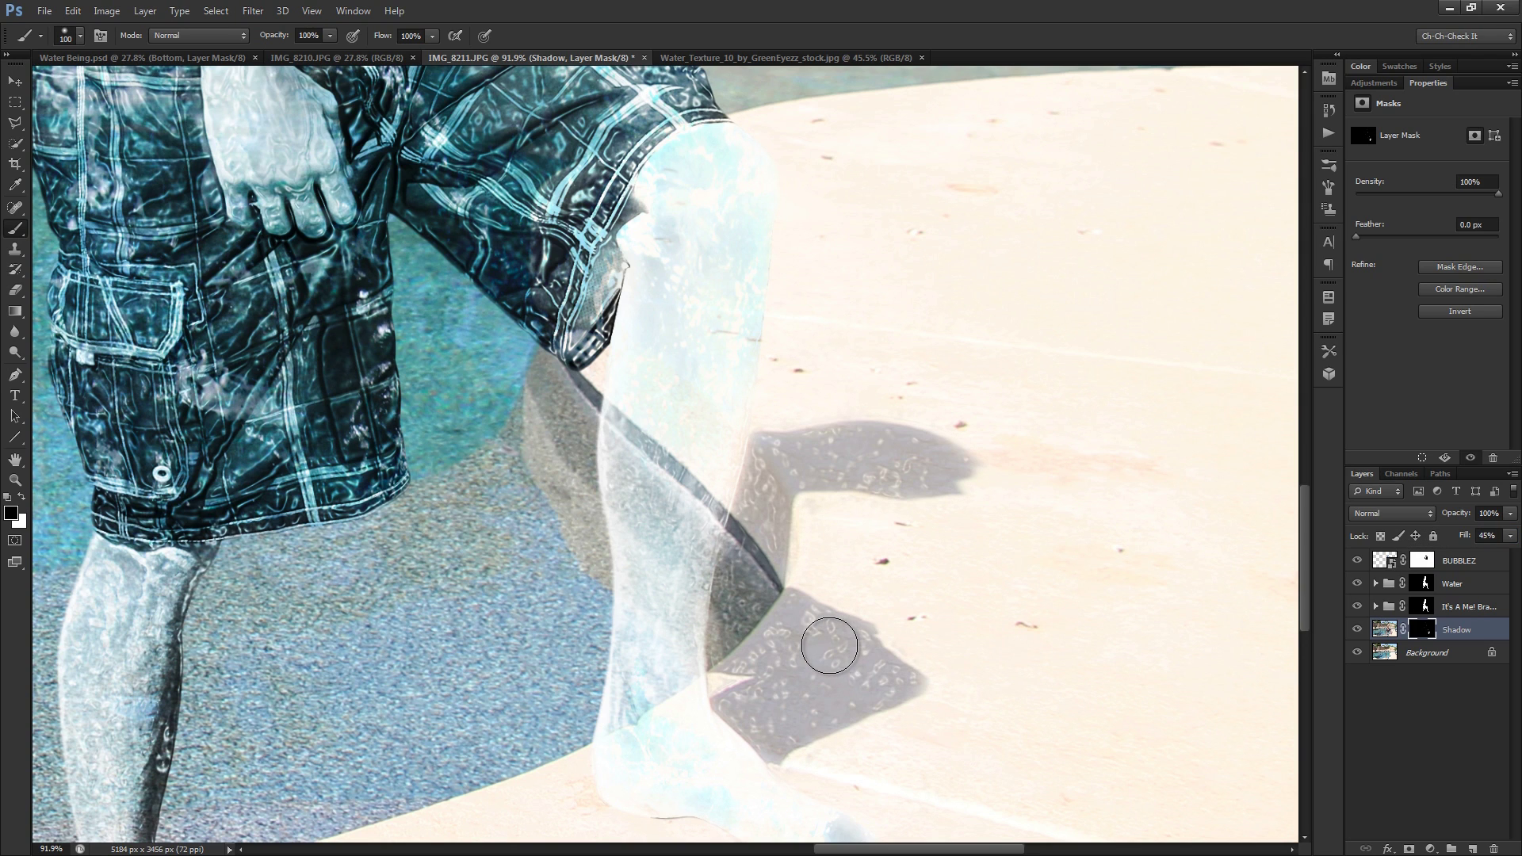
Add a Color Overlay effect to the Shadow layer, with its image rather than its mask selected
{"action": "left_click", "coordinate": [1389, 850]}
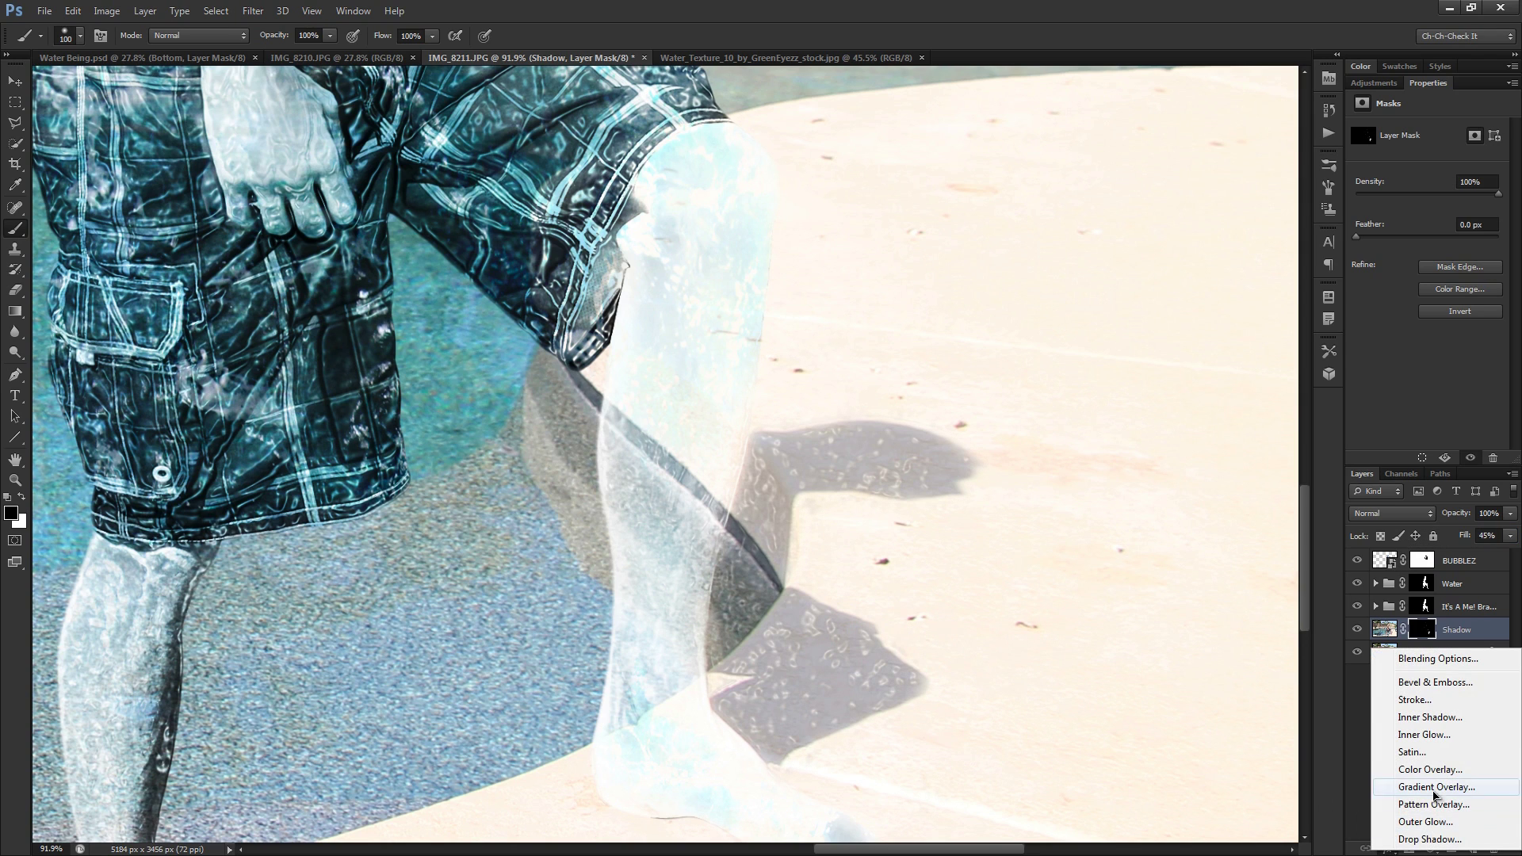
{"action": "left_click", "coordinate": [1458, 642]}
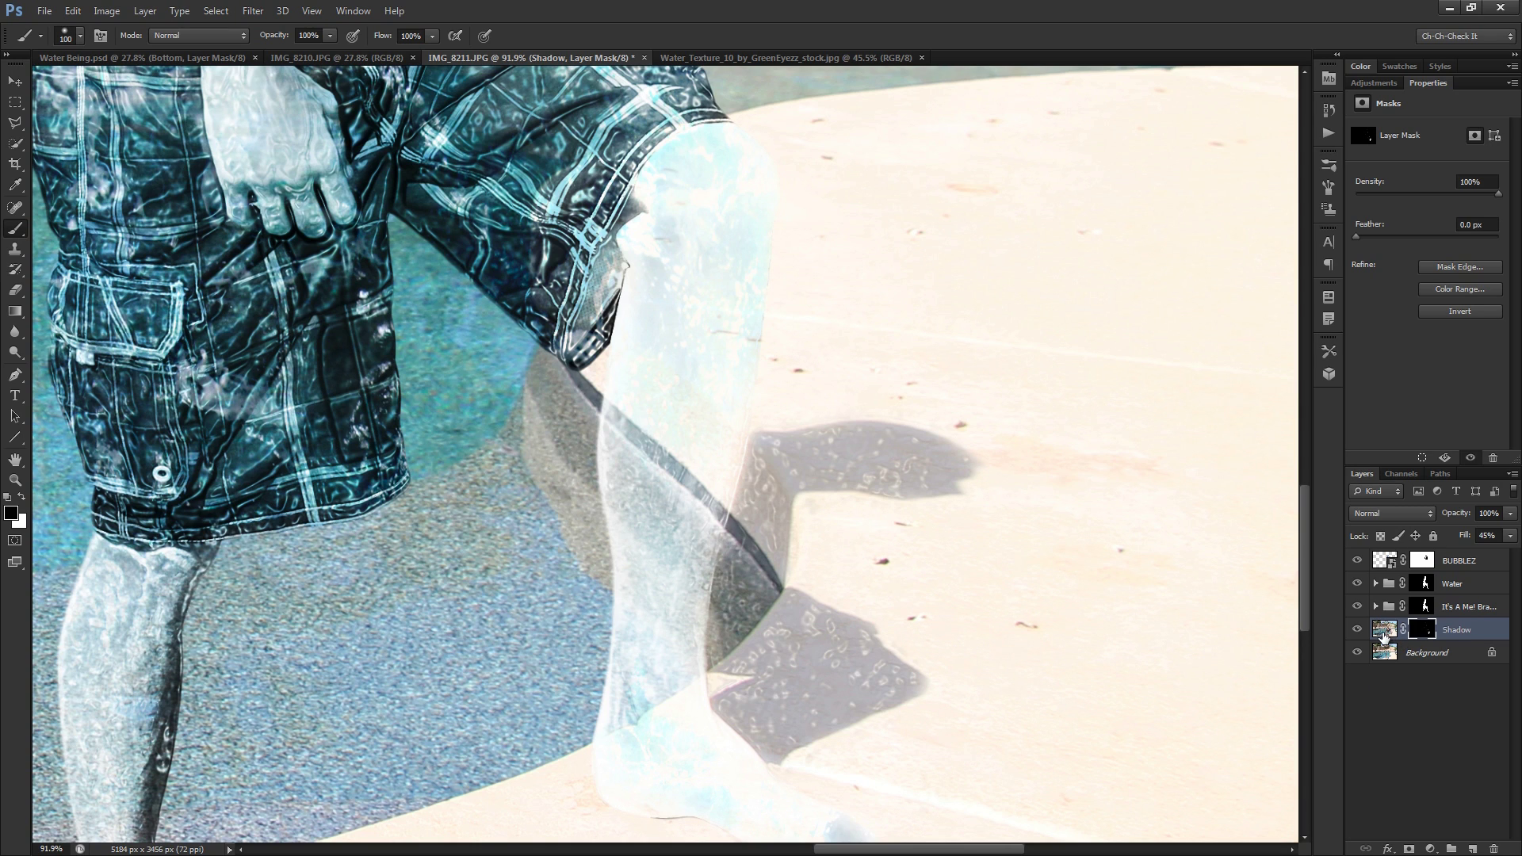
{"action": "left_click", "coordinate": [1384, 630]}
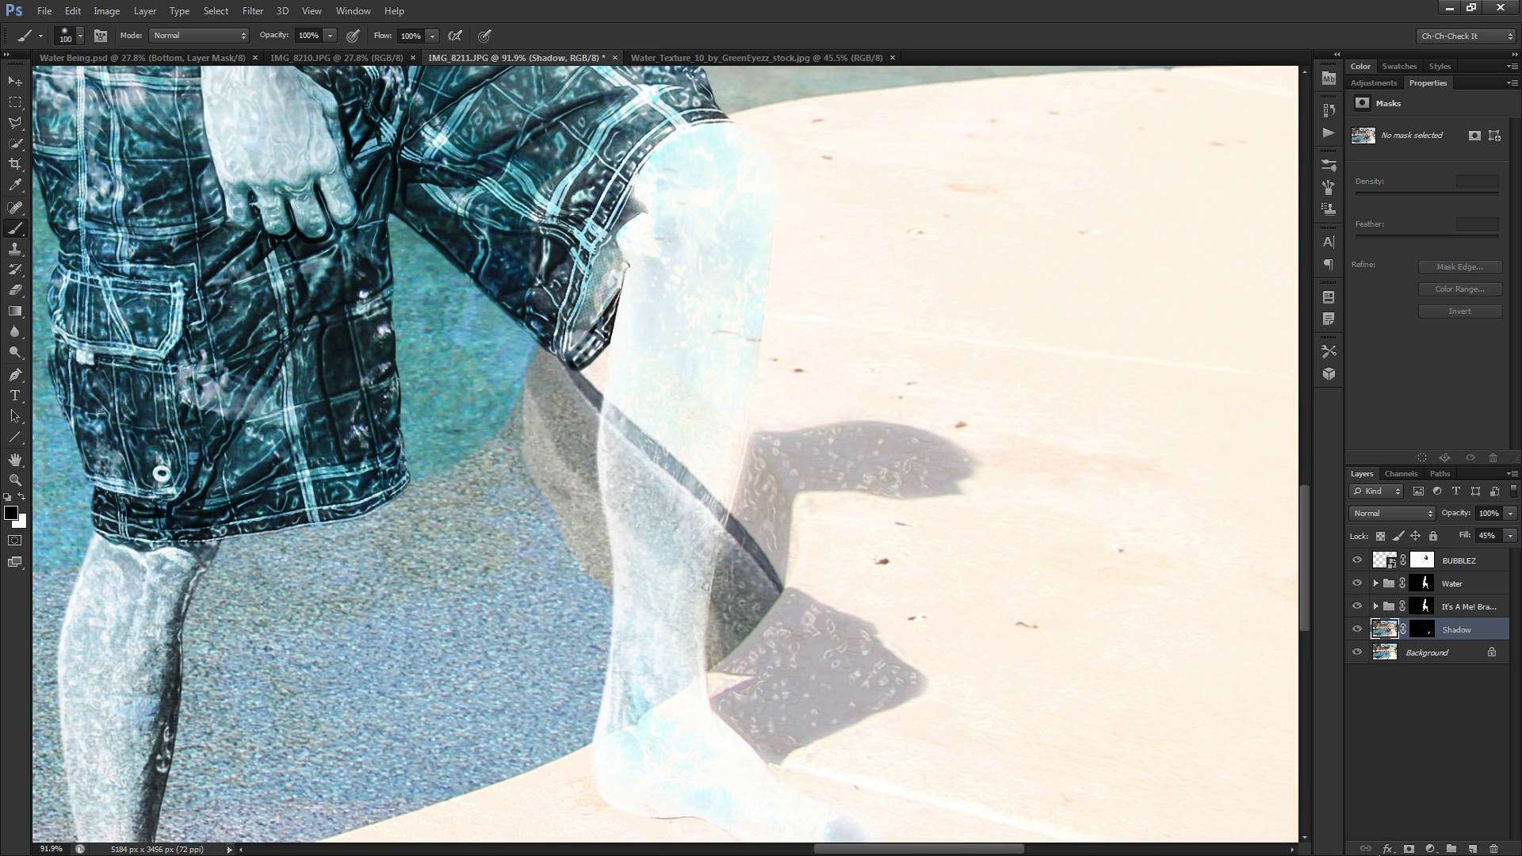
{"action": "left_click", "coordinate": [1388, 850]}
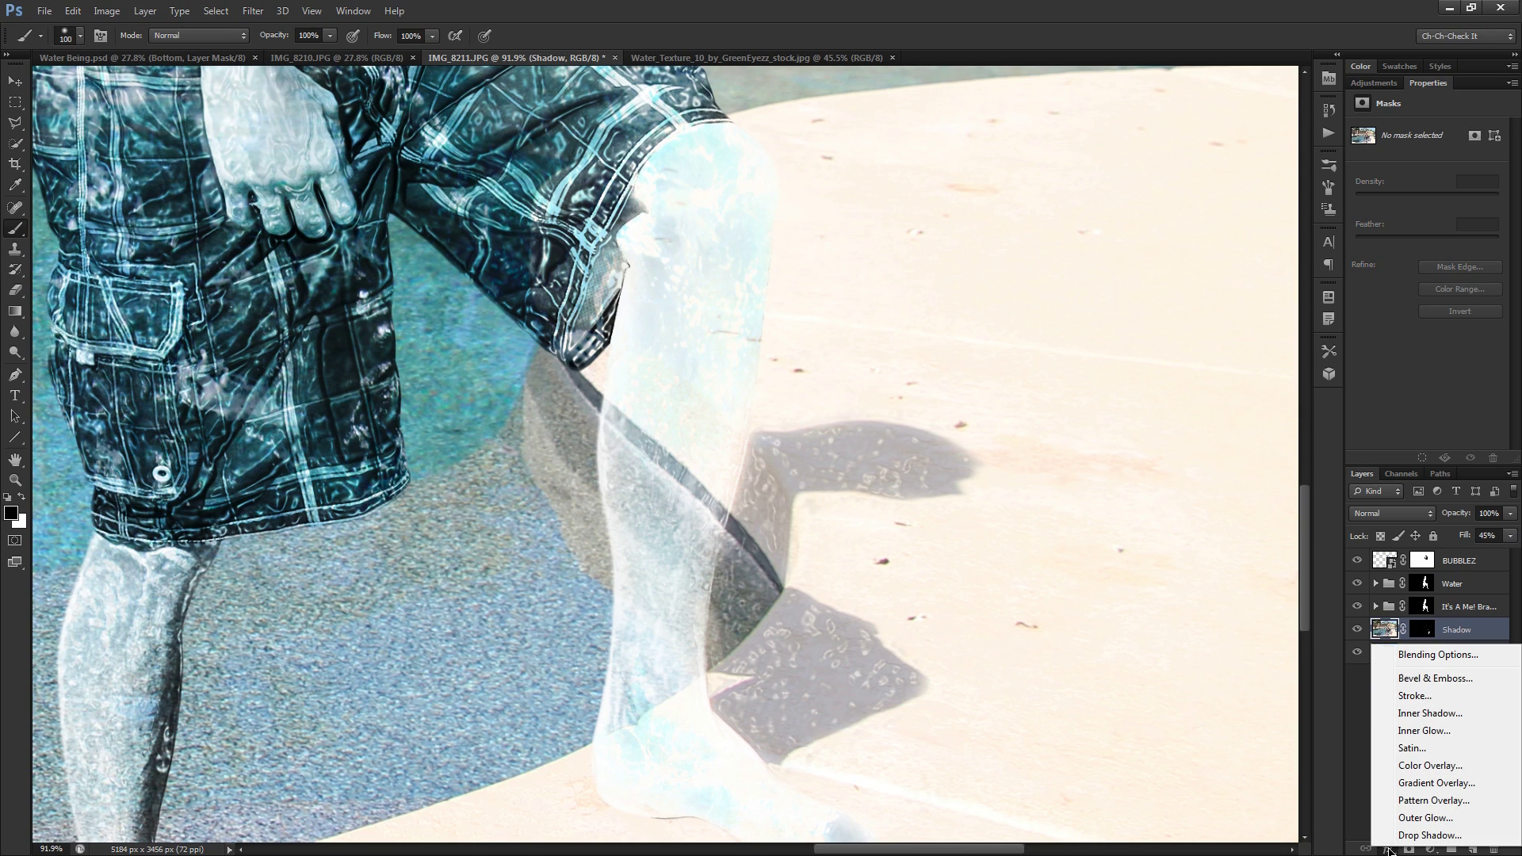
{"action": "left_click", "coordinate": [1431, 766]}
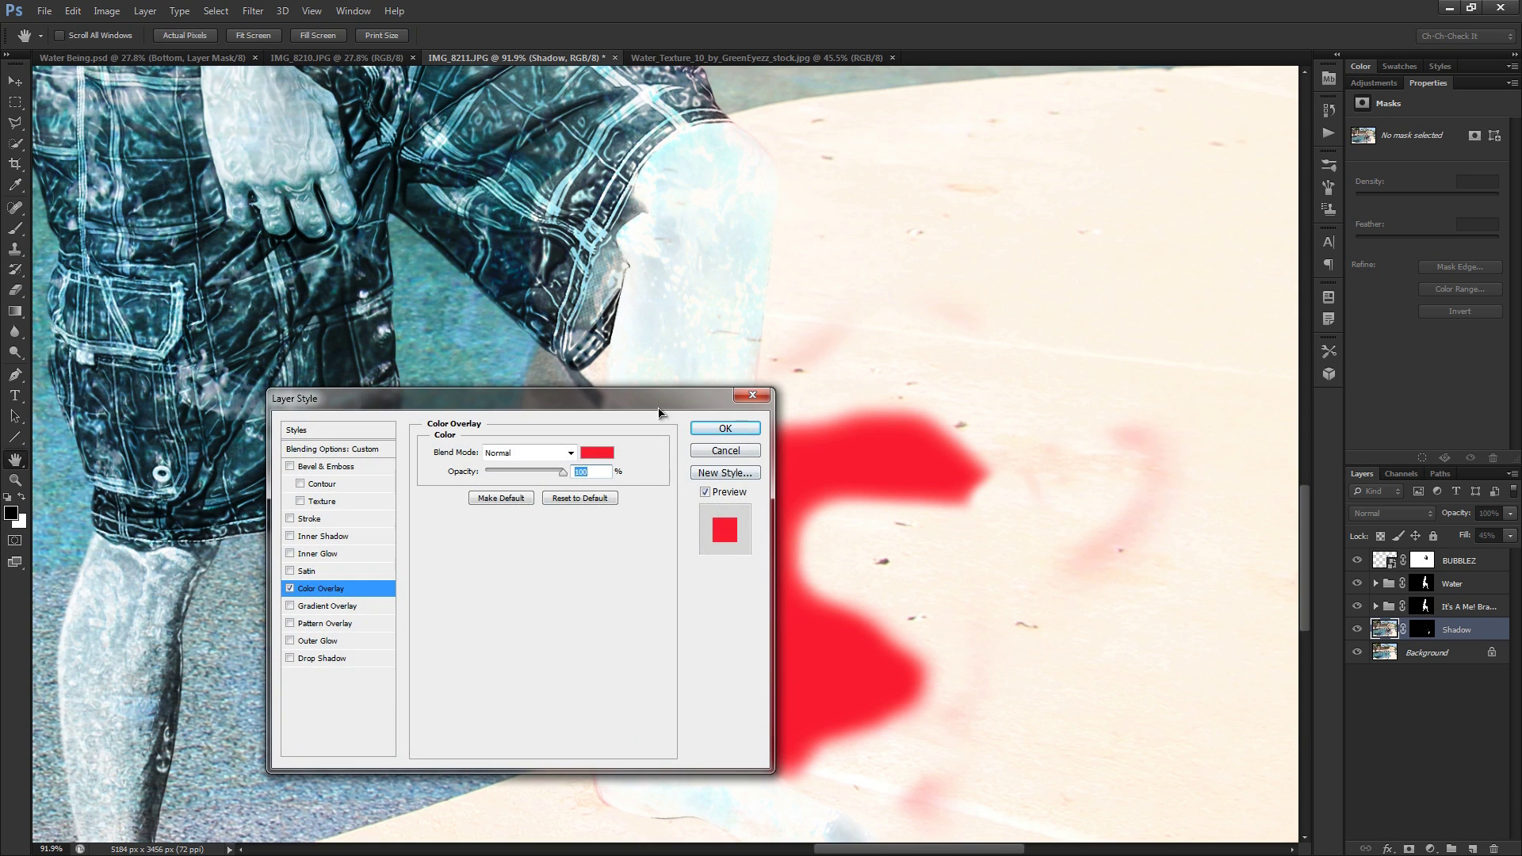
Sample the light cyan of the man's shorts (#bae7ee) as the Shadow layer's Color Overlay colour
{"action": "left_click_drag", "start_coordinate": [659, 408], "coordinate": [1030, 375]}
{"action": "left_click", "coordinate": [964, 425]}
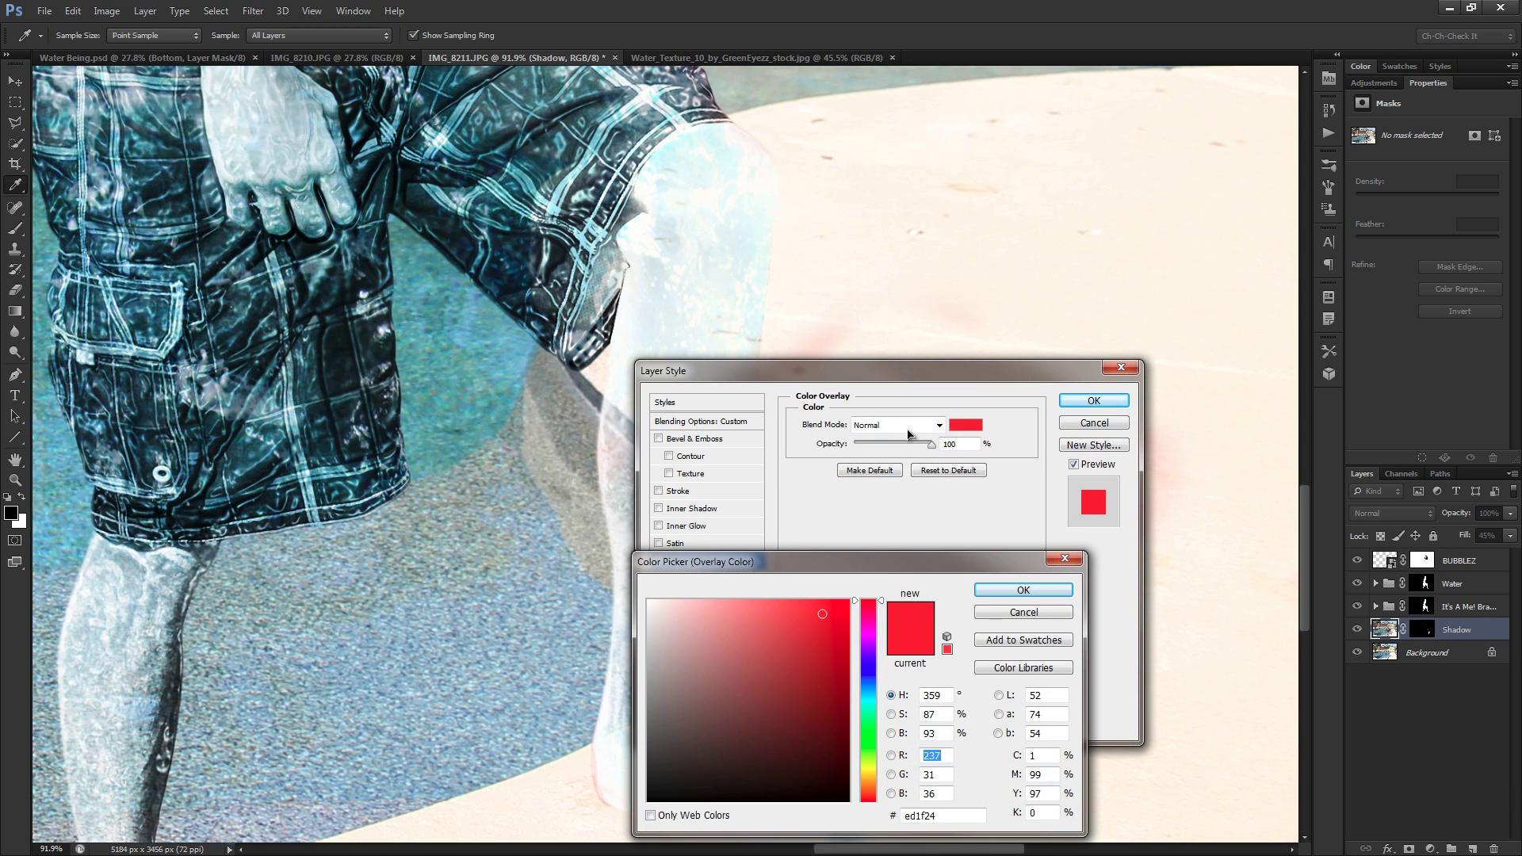
{"action": "left_click", "coordinate": [557, 195]}
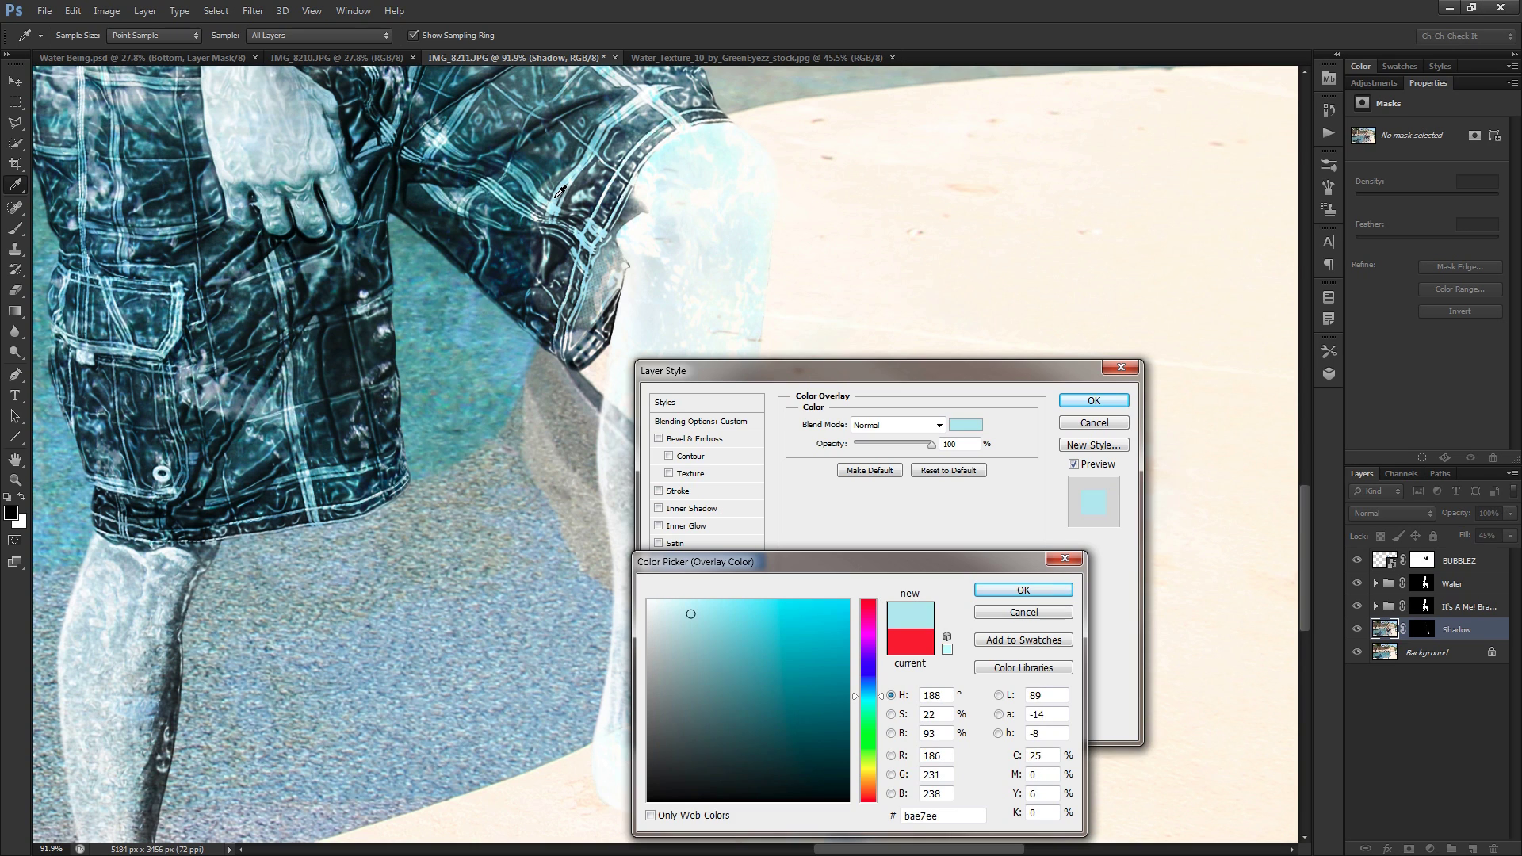
{"action": "left_click_drag", "start_coordinate": [1026, 571], "coordinate": [1028, 573]}
Set the Color Overlay's blend mode to Overlay, lower its opacity to about 25%, and apply the layer style
{"action": "left_click", "coordinate": [918, 426]}
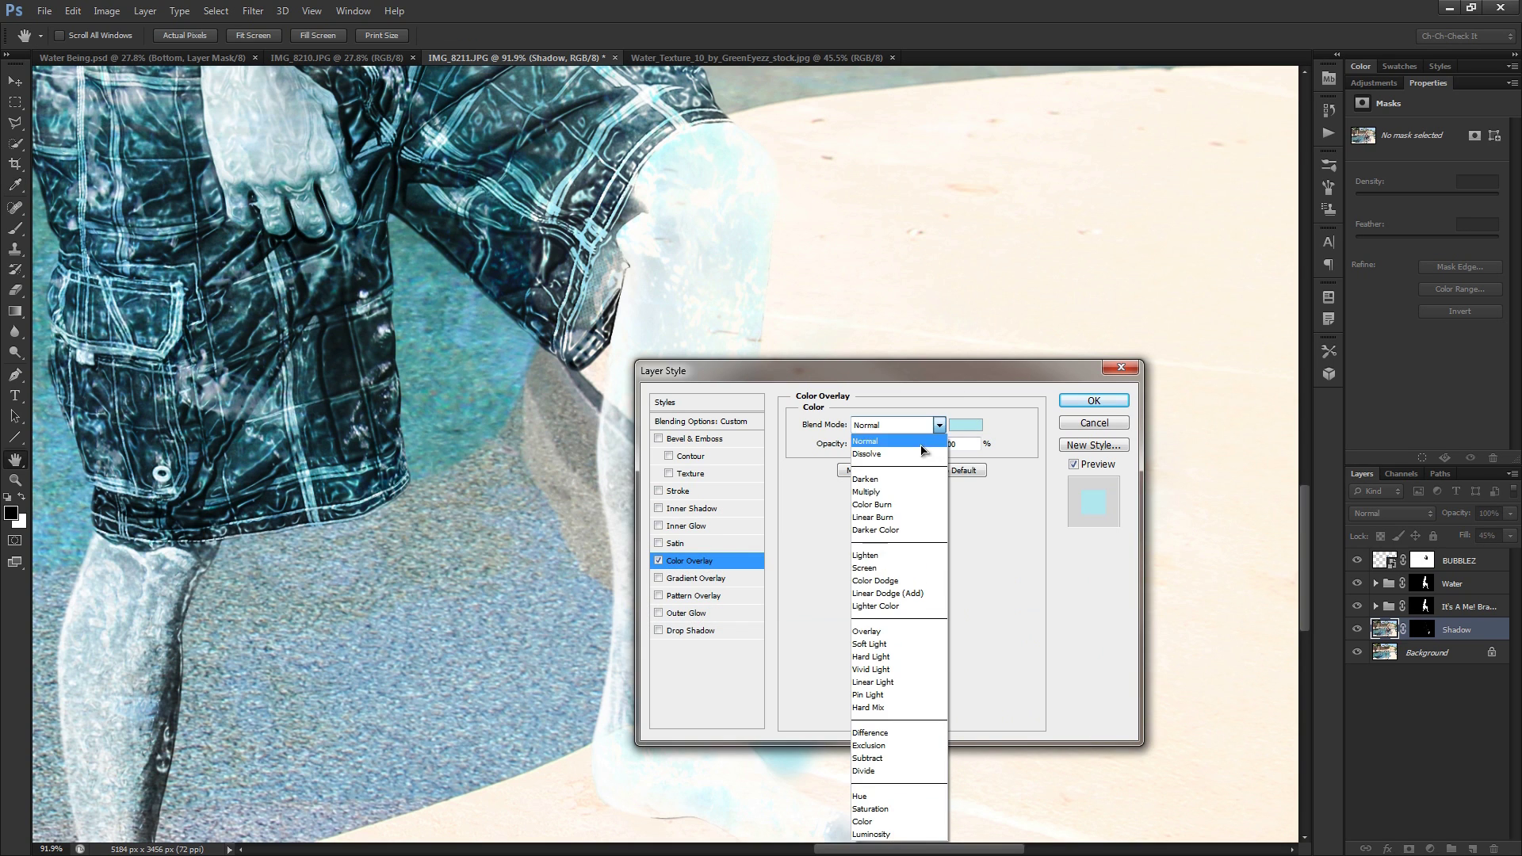
{"action": "left_click", "coordinate": [872, 626]}
{"action": "left_click_drag", "start_coordinate": [1002, 384], "coordinate": [402, 343]}
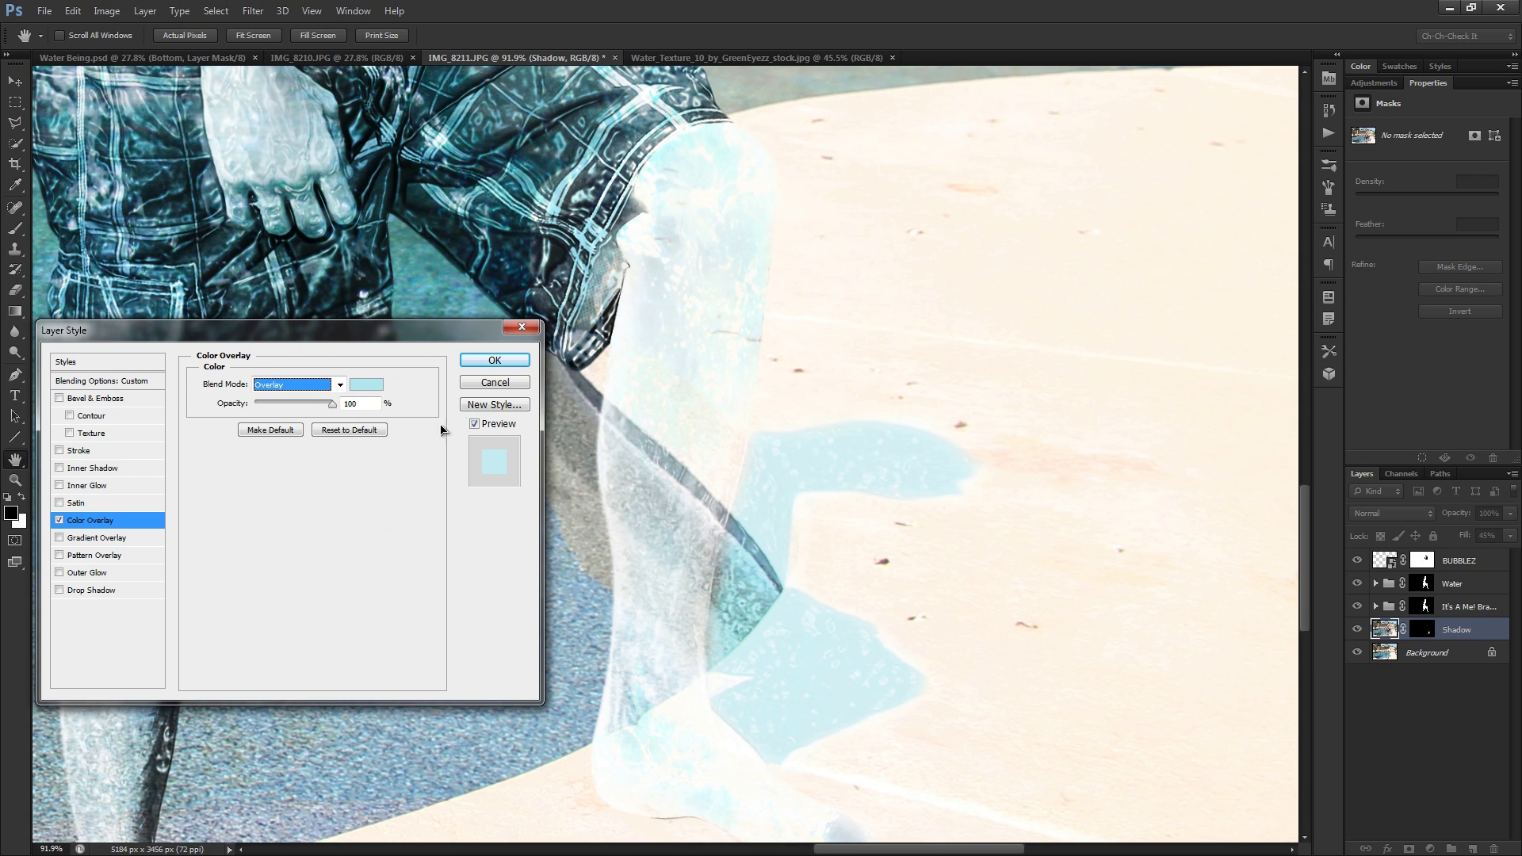
{"action": "left_click_drag", "start_coordinate": [331, 409], "coordinate": [276, 414]}
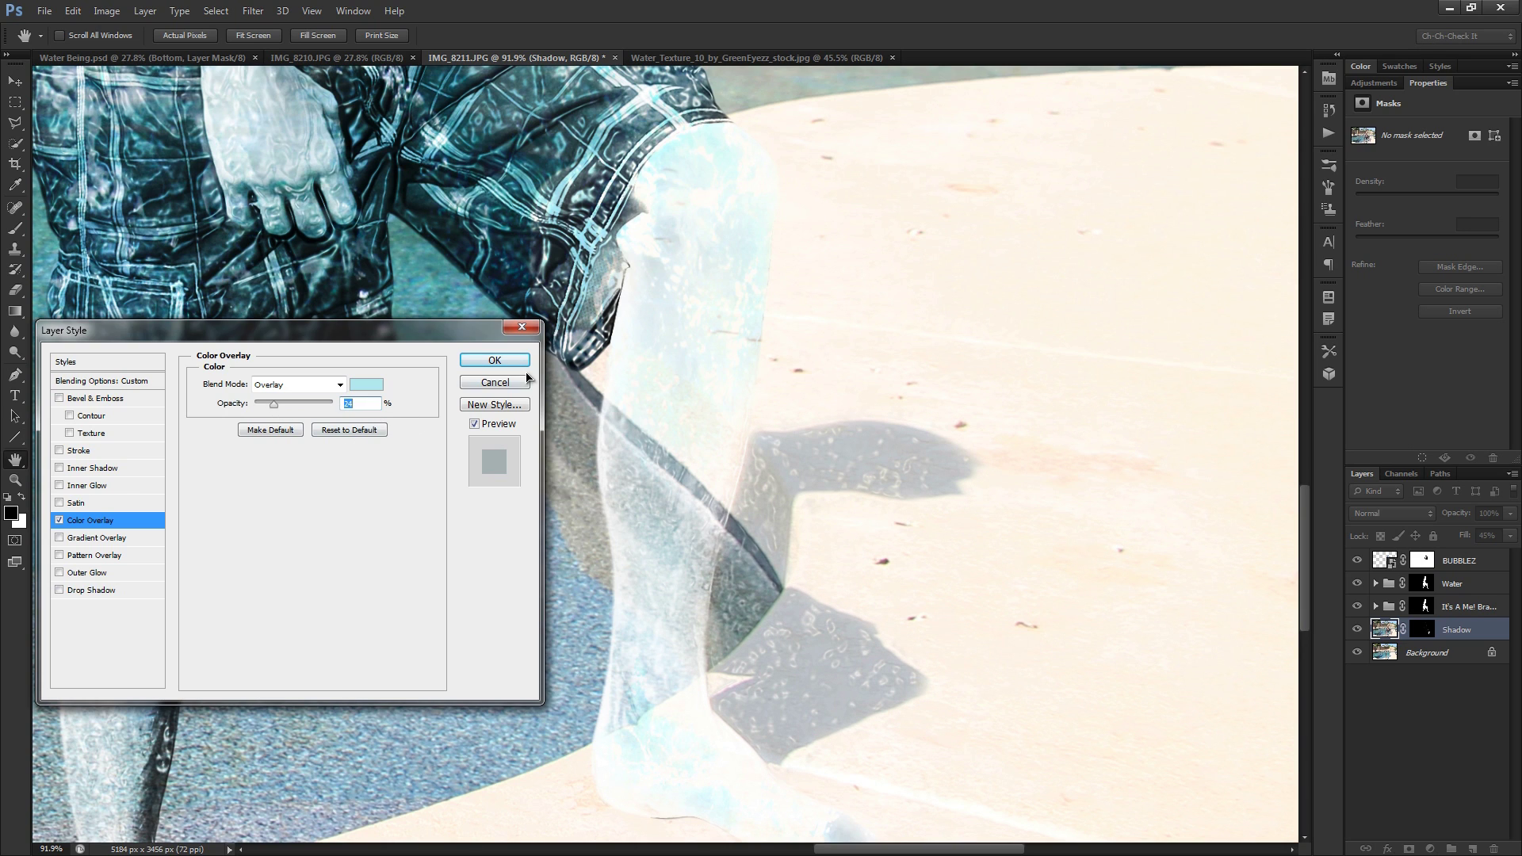
{"action": "left_click", "coordinate": [505, 364]}
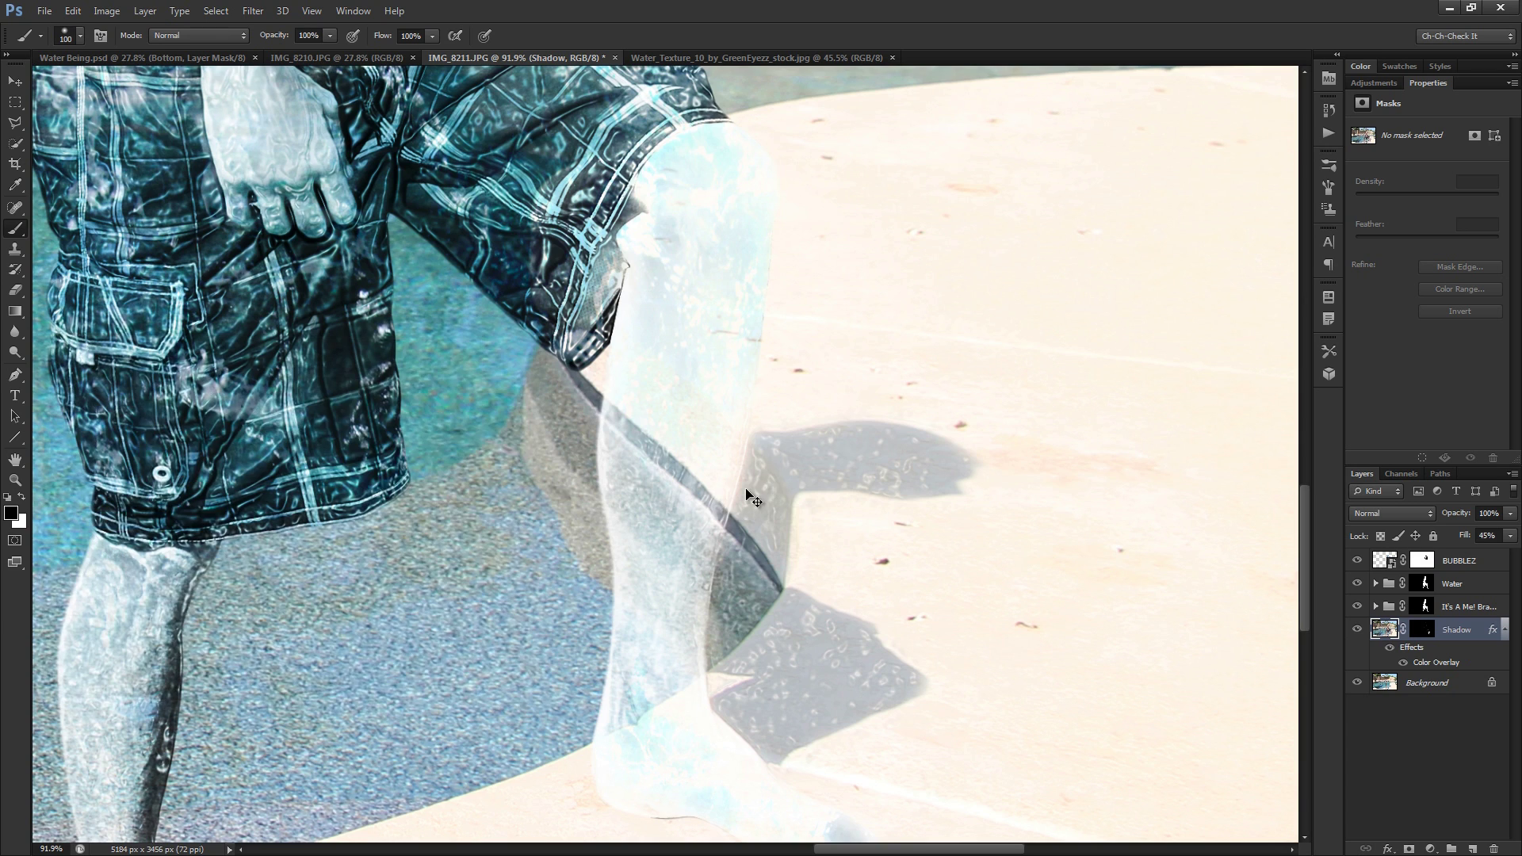
Examine the tinted shadow in the whole picture and the figure's torso and head up close
{"action": "key", "text": "ctrl+0"}
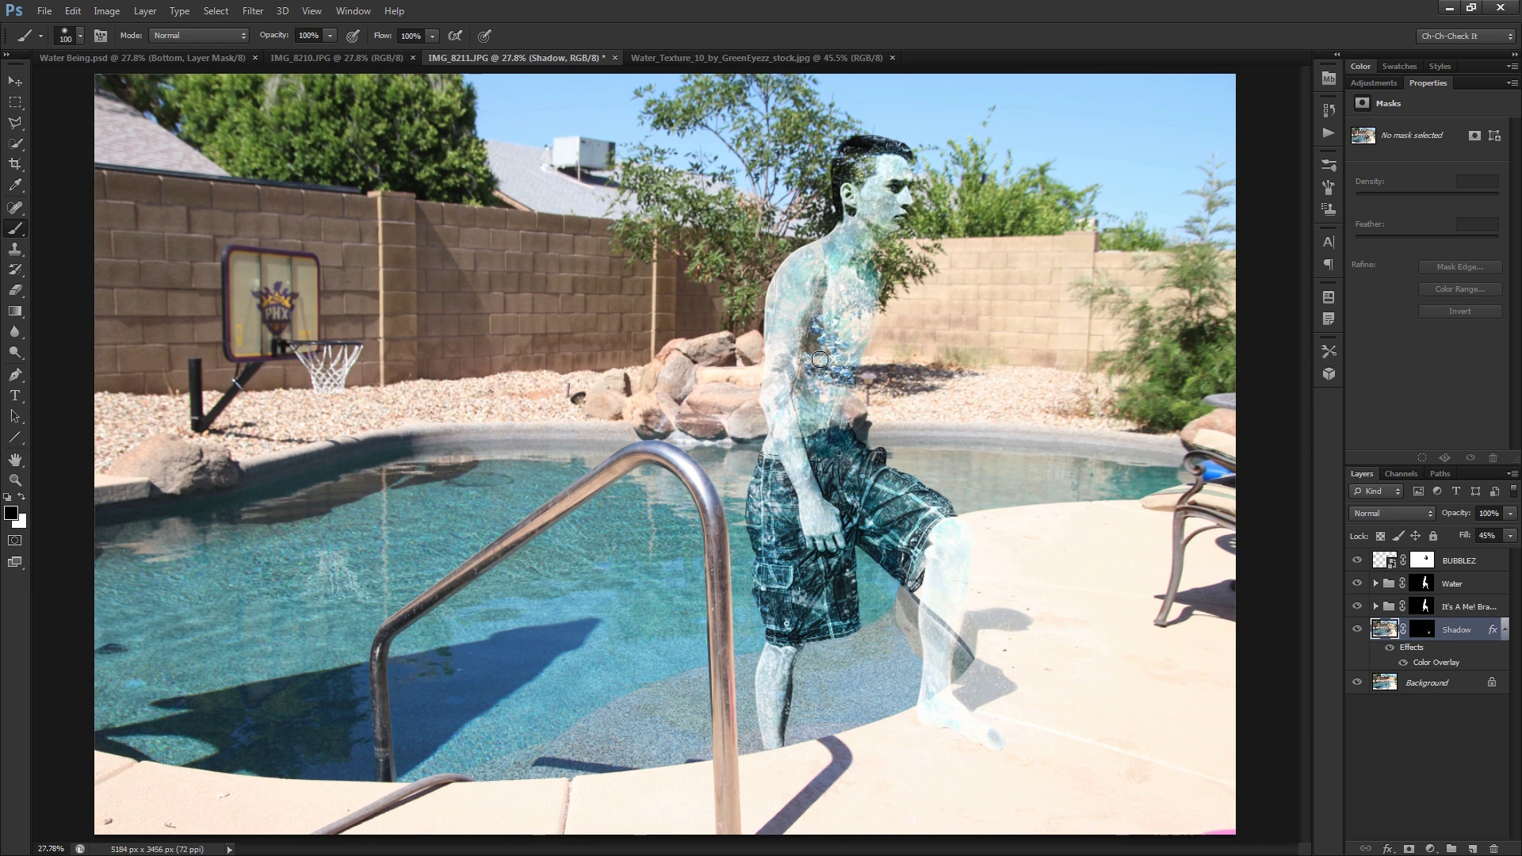
{"action": "scroll", "coordinate": [830, 355], "scroll_direction": "up", "scroll_amount": 5}
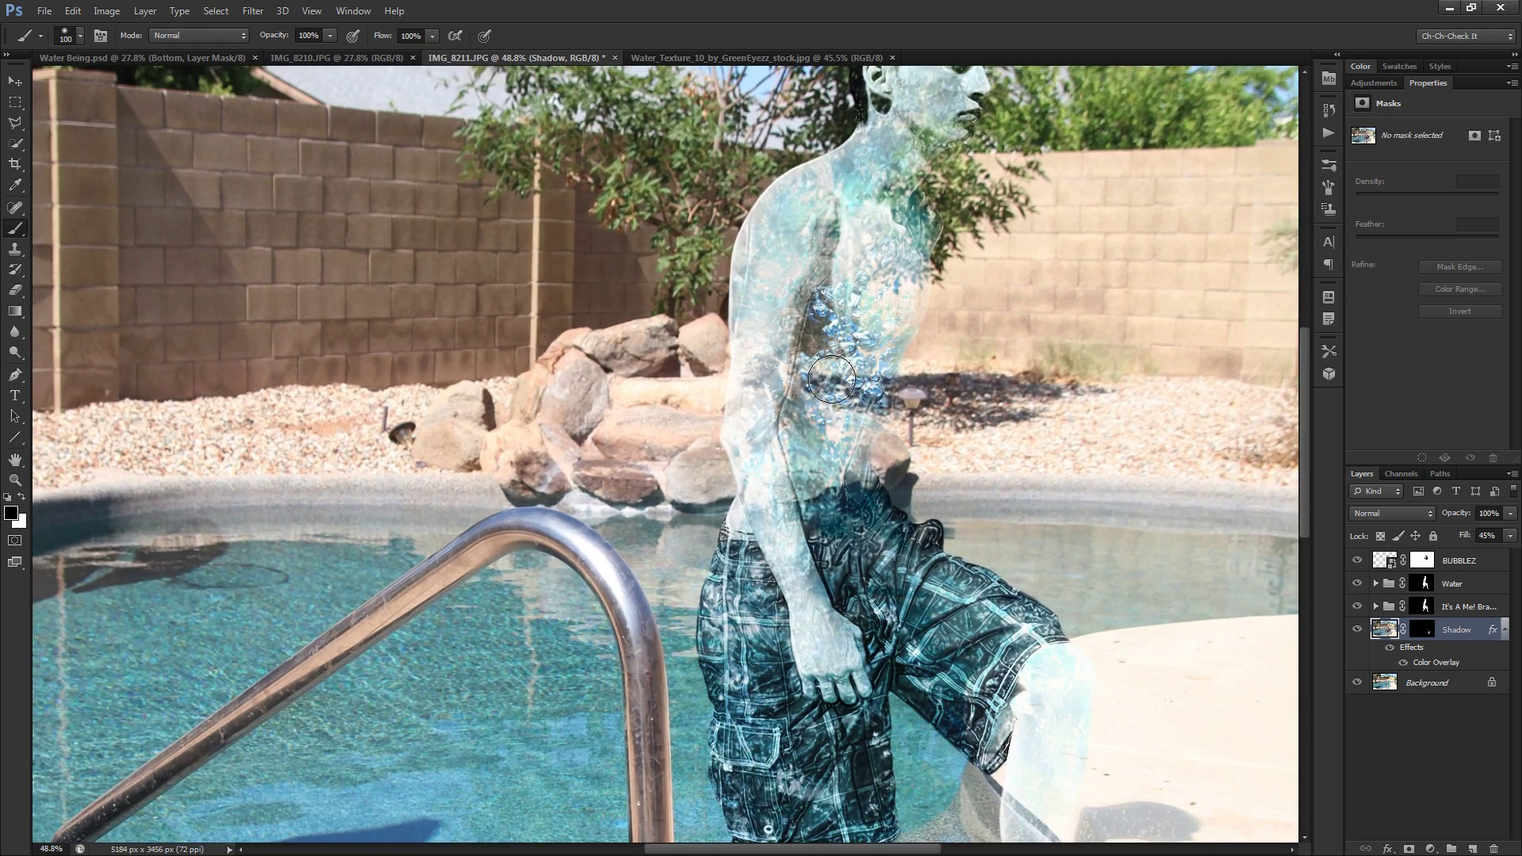
{"action": "scroll", "coordinate": [826, 365], "scroll_direction": "down", "scroll_amount": 1}
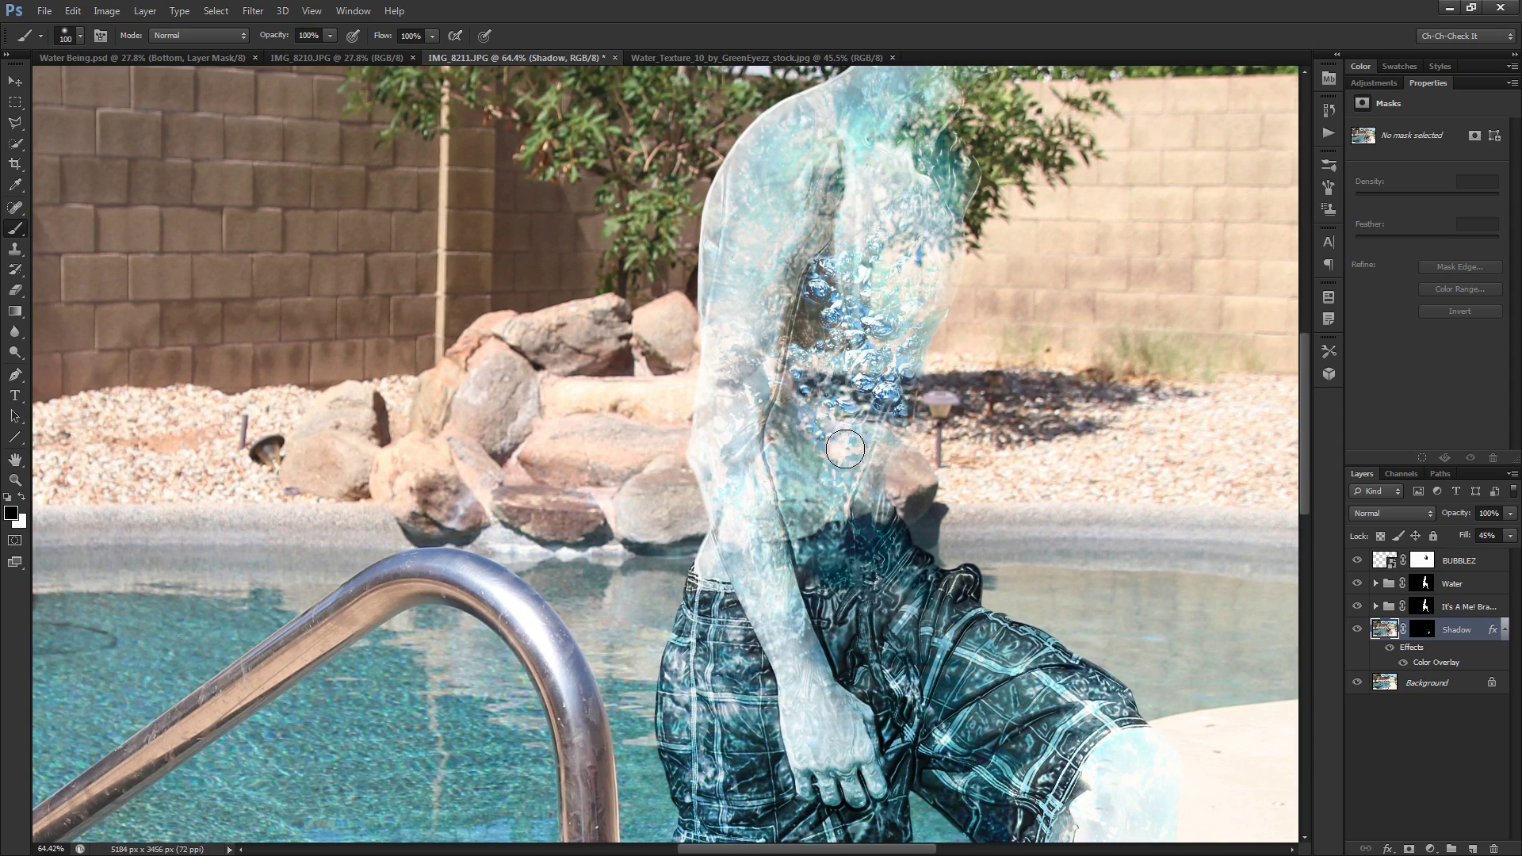
{"action": "scroll", "coordinate": [848, 448], "scroll_direction": "up", "scroll_amount": 3}
{"action": "scroll", "coordinate": [860, 361], "scroll_direction": "down", "scroll_amount": 1}
{"action": "left_click_drag", "start_coordinate": [860, 361], "coordinate": [839, 560]}
{"action": "scroll", "coordinate": [839, 560], "scroll_direction": "down", "scroll_amount": 2}
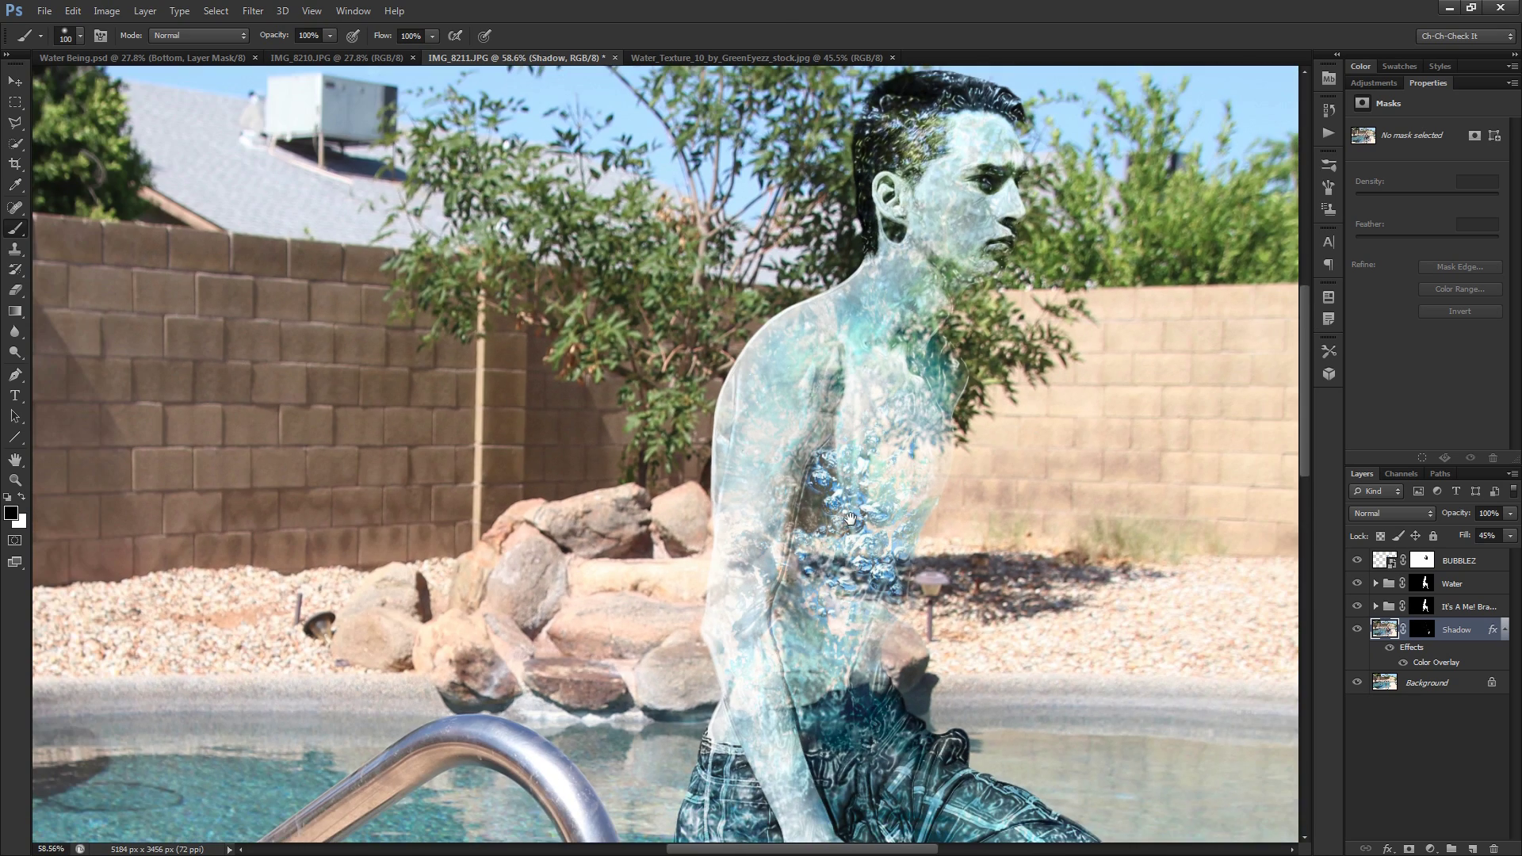
{"action": "scroll", "coordinate": [802, 476], "scroll_direction": "up", "scroll_amount": 1}
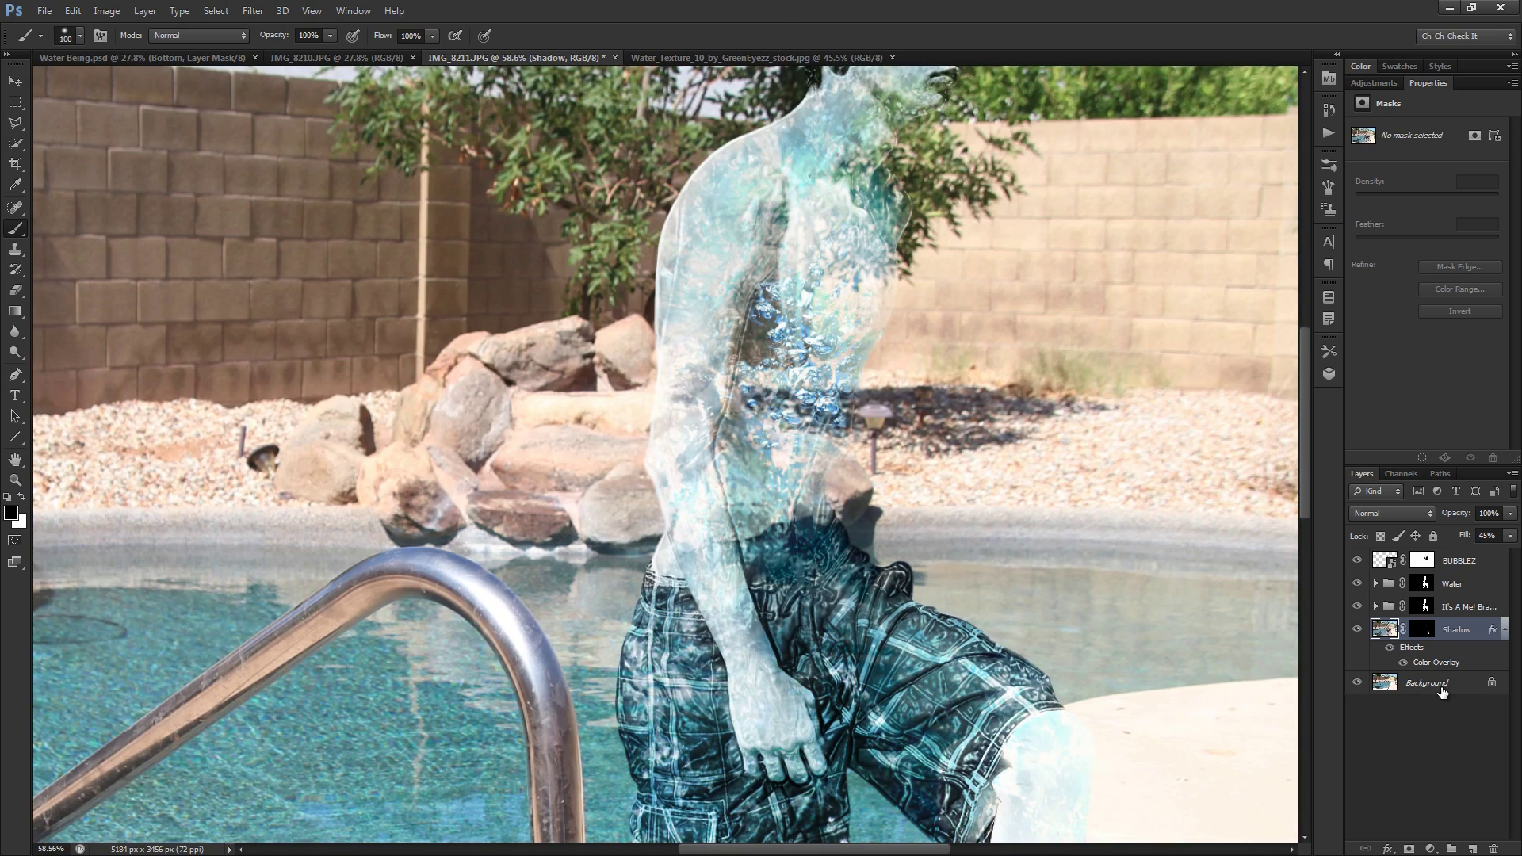
Duplicate the Background layer and rename the copy as Wave
{"action": "left_click", "coordinate": [1441, 690]}
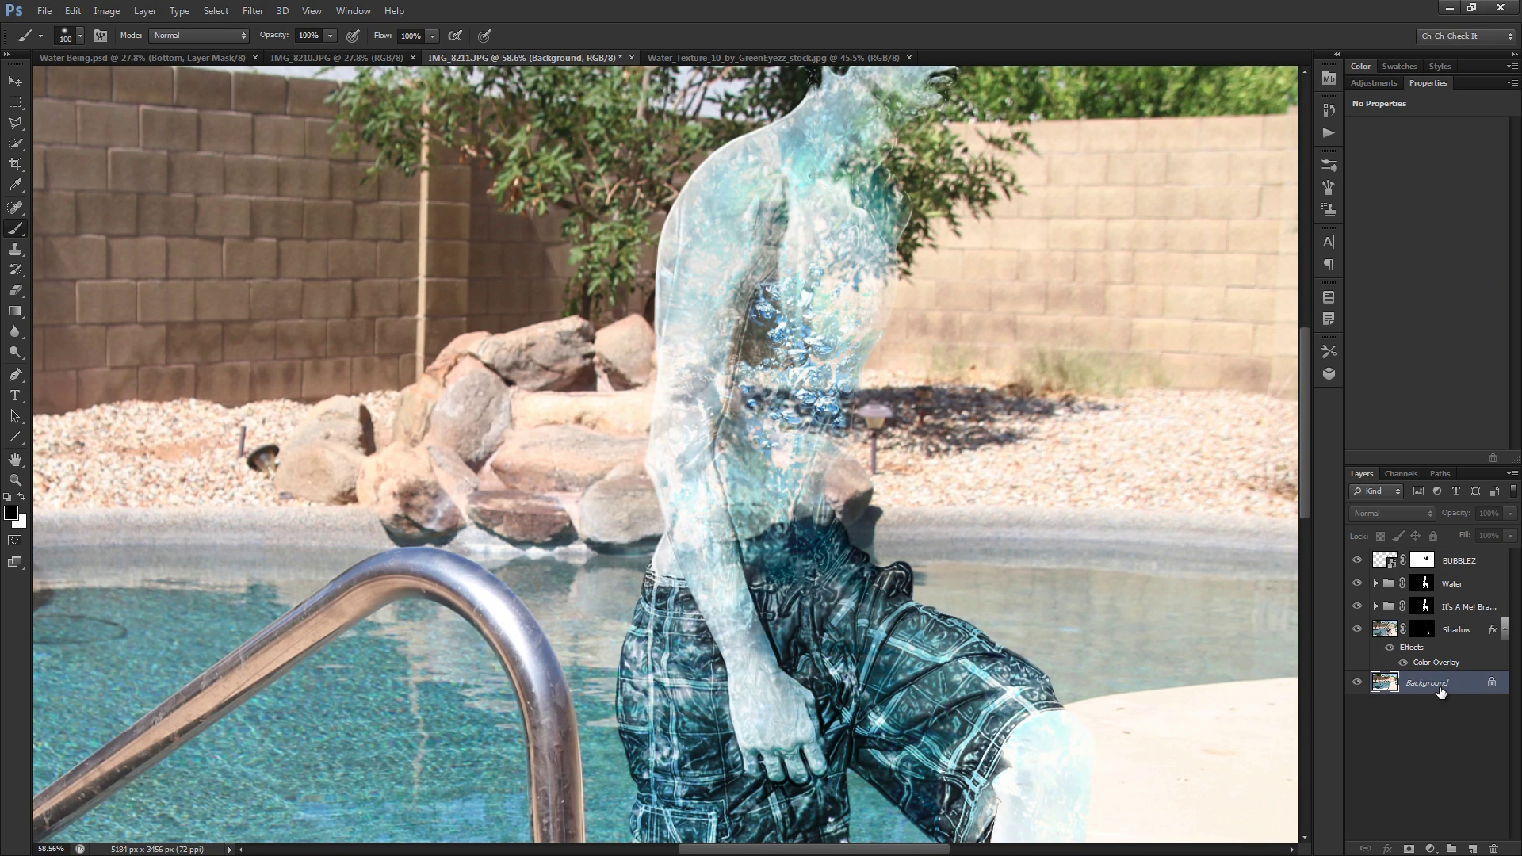
{"action": "key", "text": "ctrl+j"}
{"action": "double_click", "coordinate": [1433, 682]}
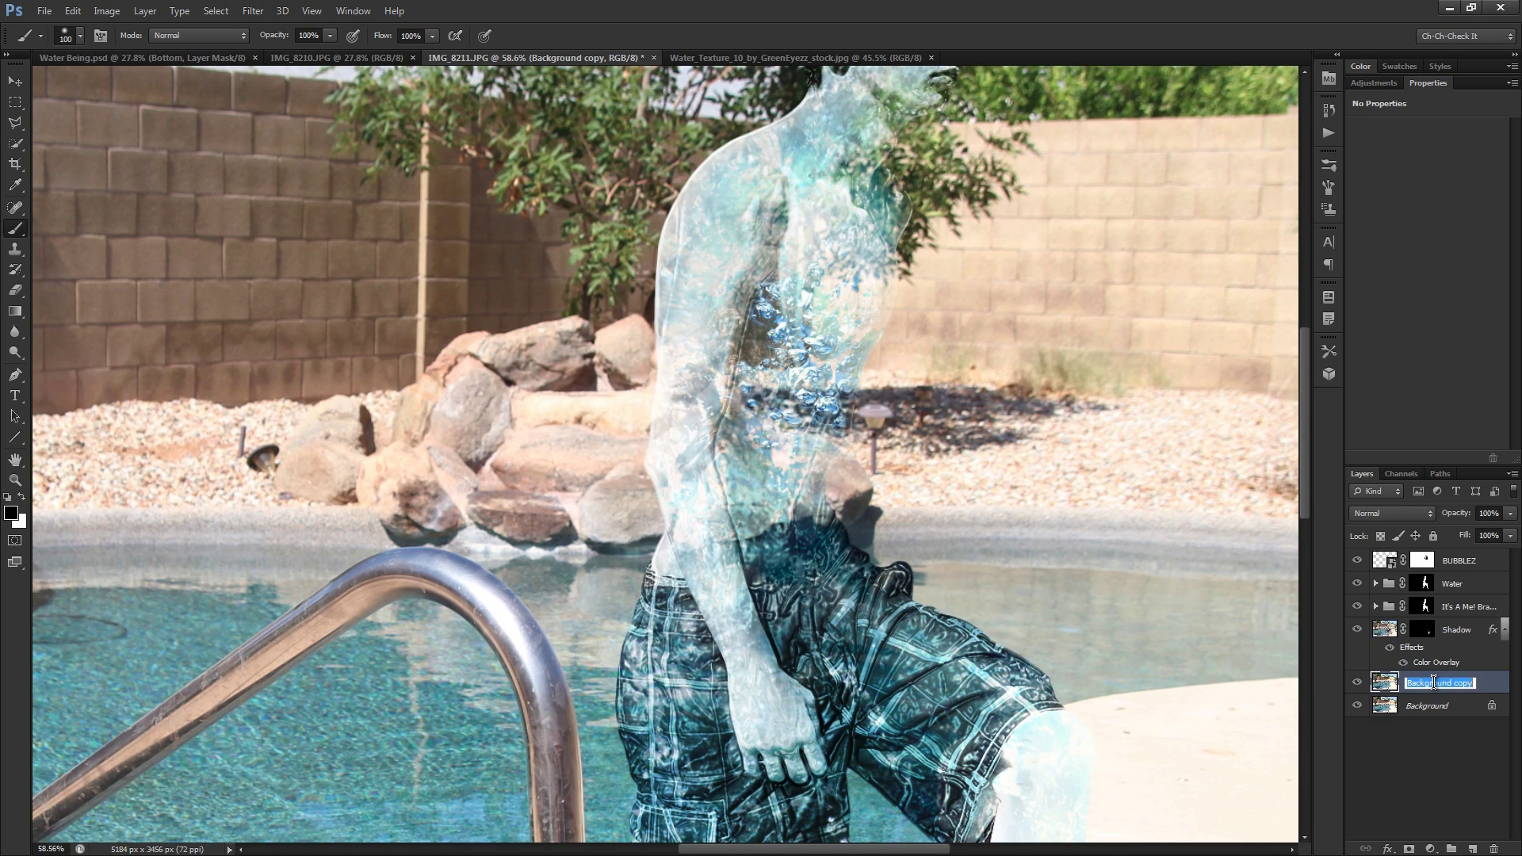
{"action": "type", "text": "Wave"}
{"action": "key", "text": "Return"}
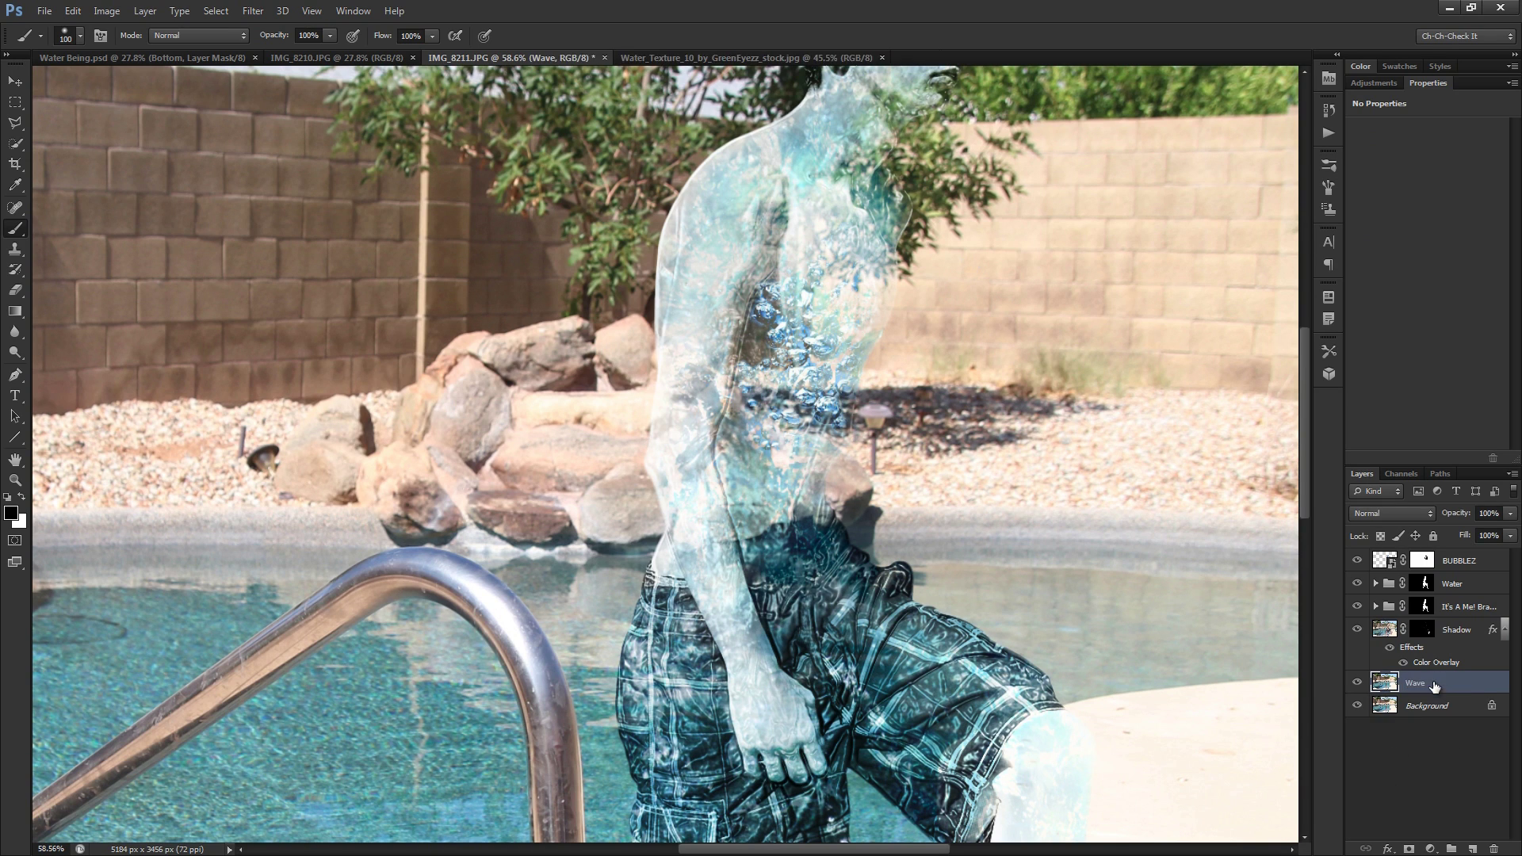
Apply the Wave filter to the Wave layer with 5 generators, wavelength 10 to 120, amplitude 5 to 35, 50% scales, Sine type and Repeat Edge Pixels
{"action": "scroll", "coordinate": [1030, 605], "scroll_direction": "down", "scroll_amount": 2}
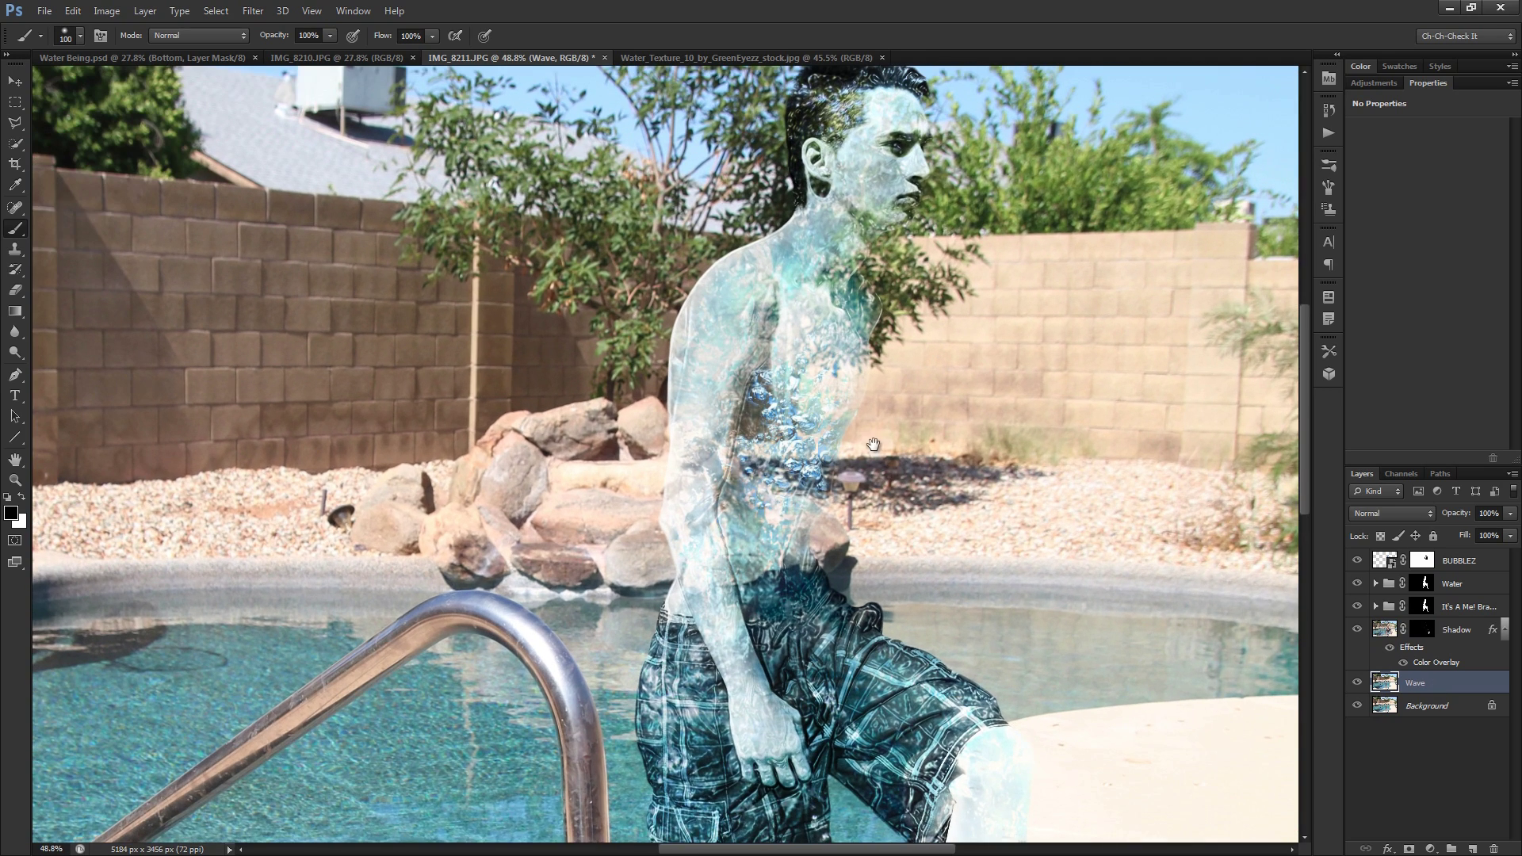
{"action": "scroll", "coordinate": [900, 535], "scroll_direction": "up", "scroll_amount": 1}
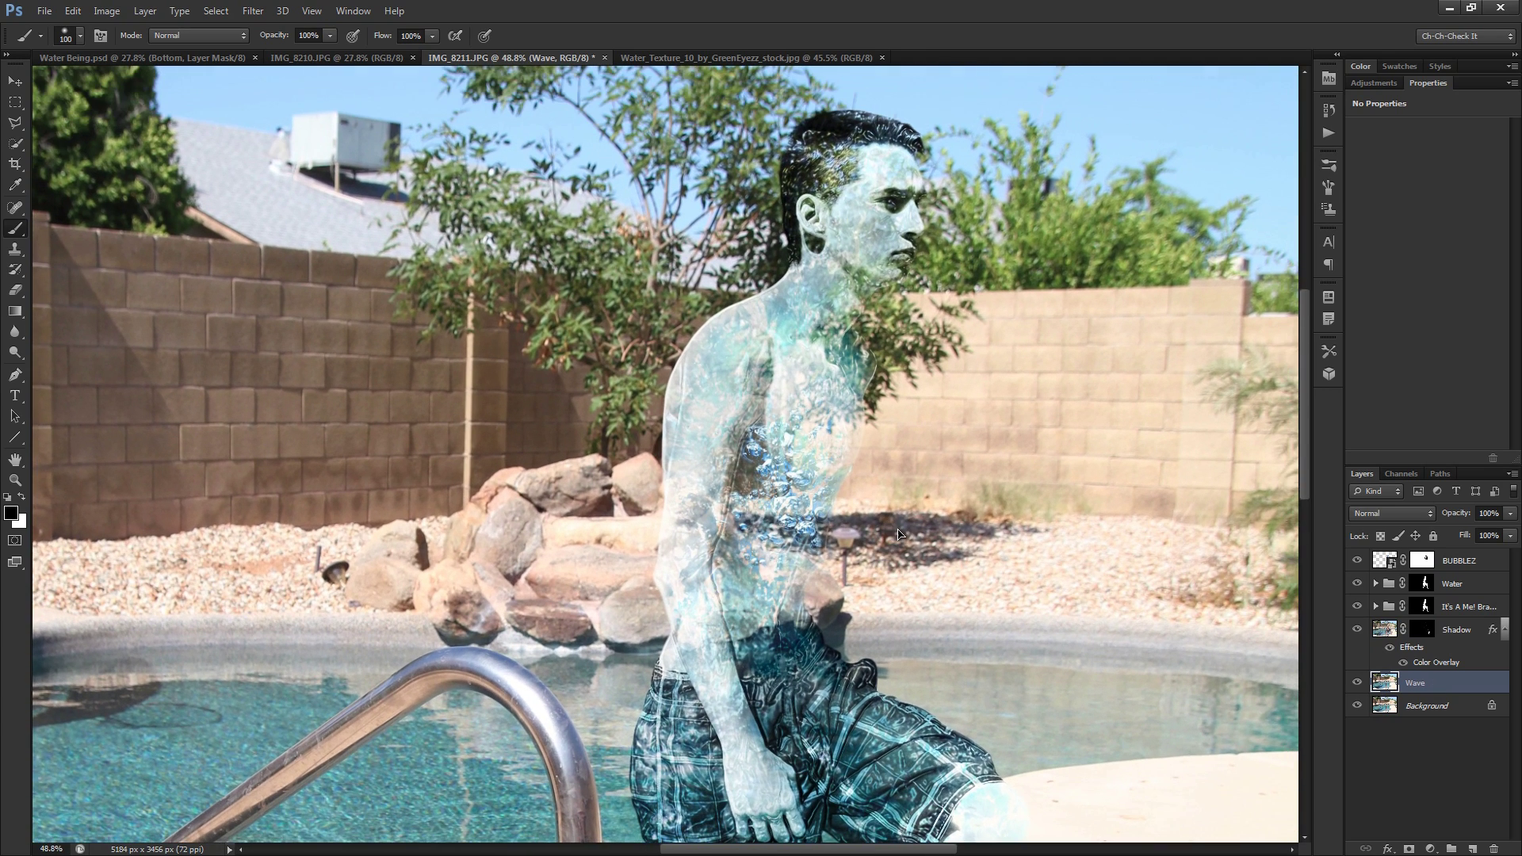
{"action": "left_click", "coordinate": [256, 14]}
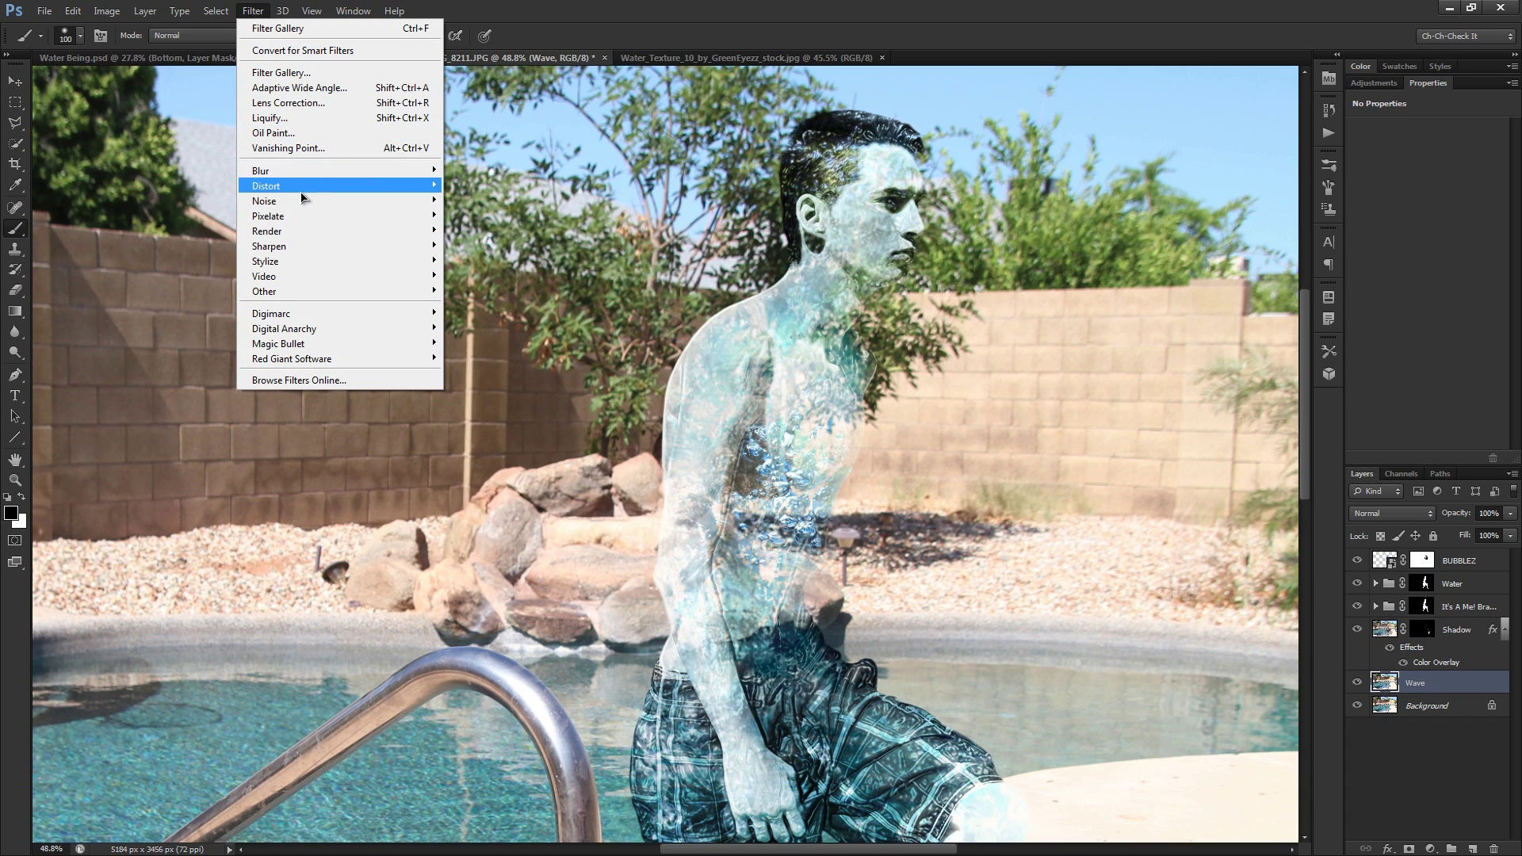
{"action": "mouse_move", "coordinate": [302, 188]}
{"action": "left_click", "coordinate": [166, 291]}
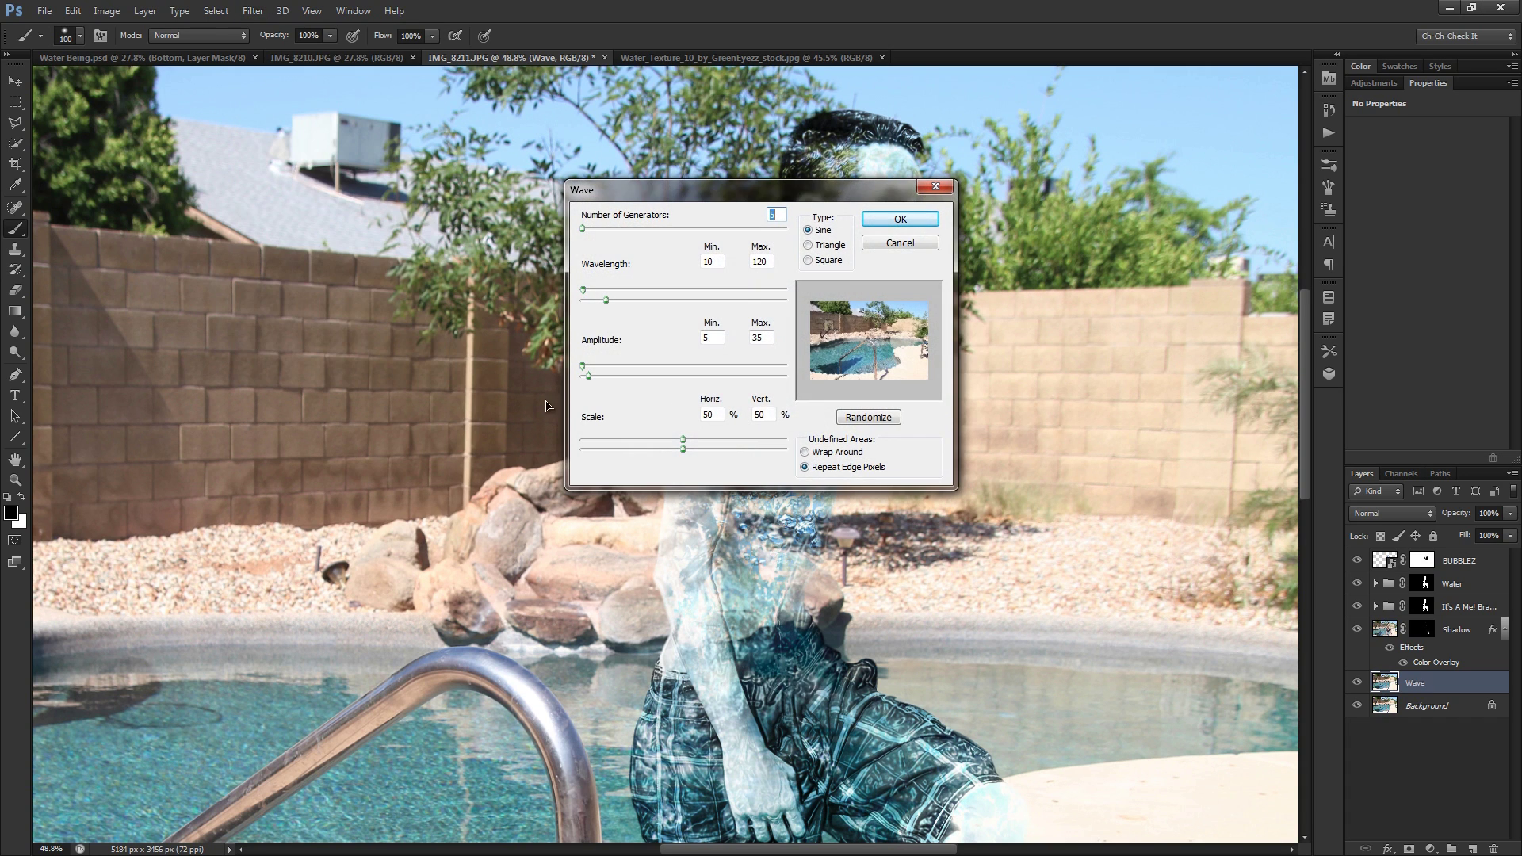
{"action": "left_click_drag", "start_coordinate": [729, 197], "coordinate": [389, 189]}
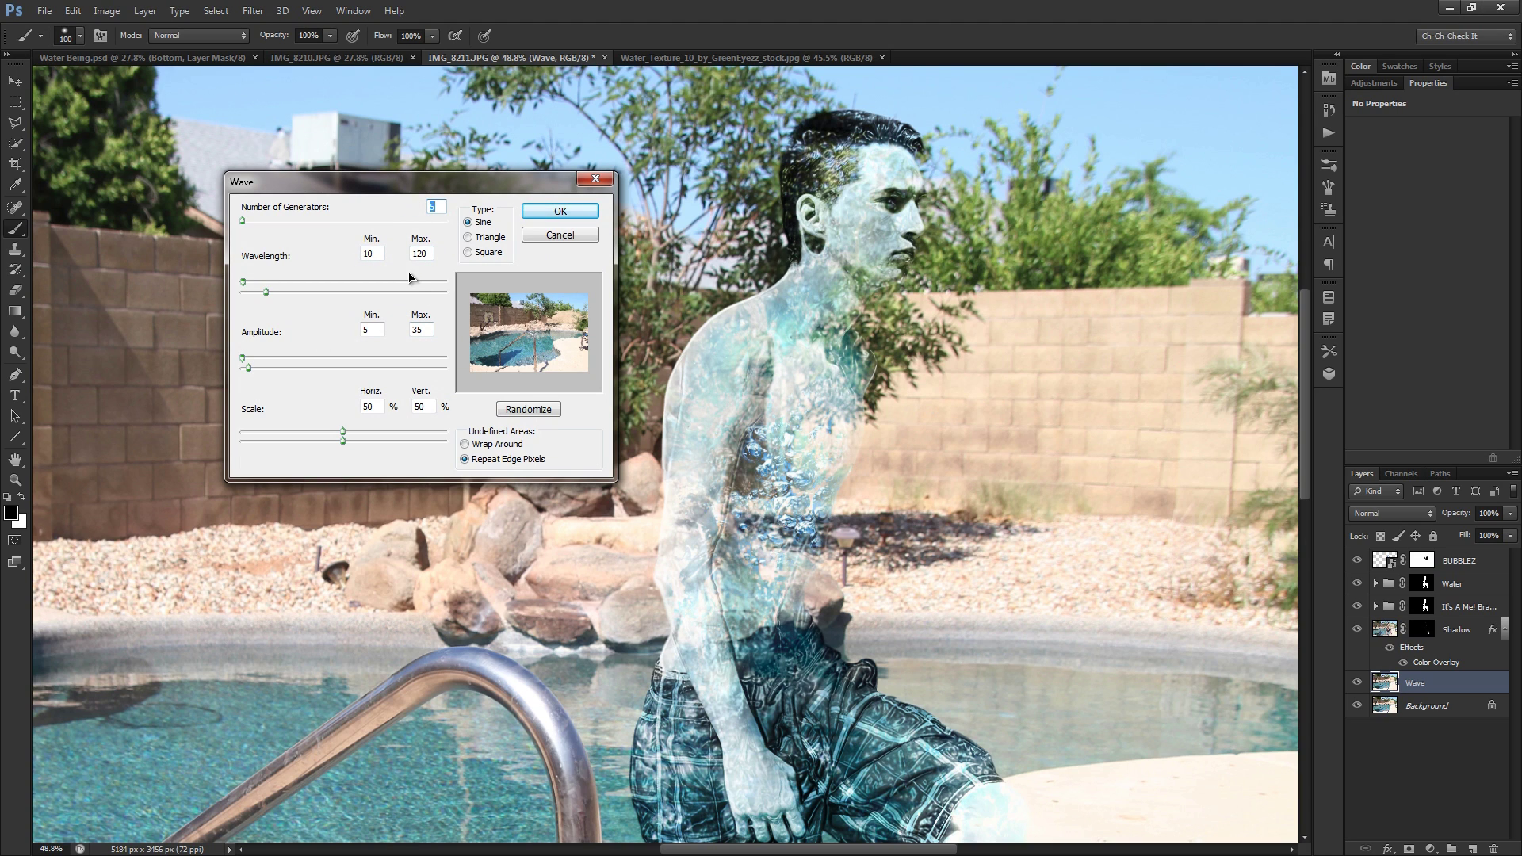
{"action": "left_click", "coordinate": [438, 207]}
{"action": "double_click", "coordinate": [437, 207]}
{"action": "left_click", "coordinate": [419, 407]}
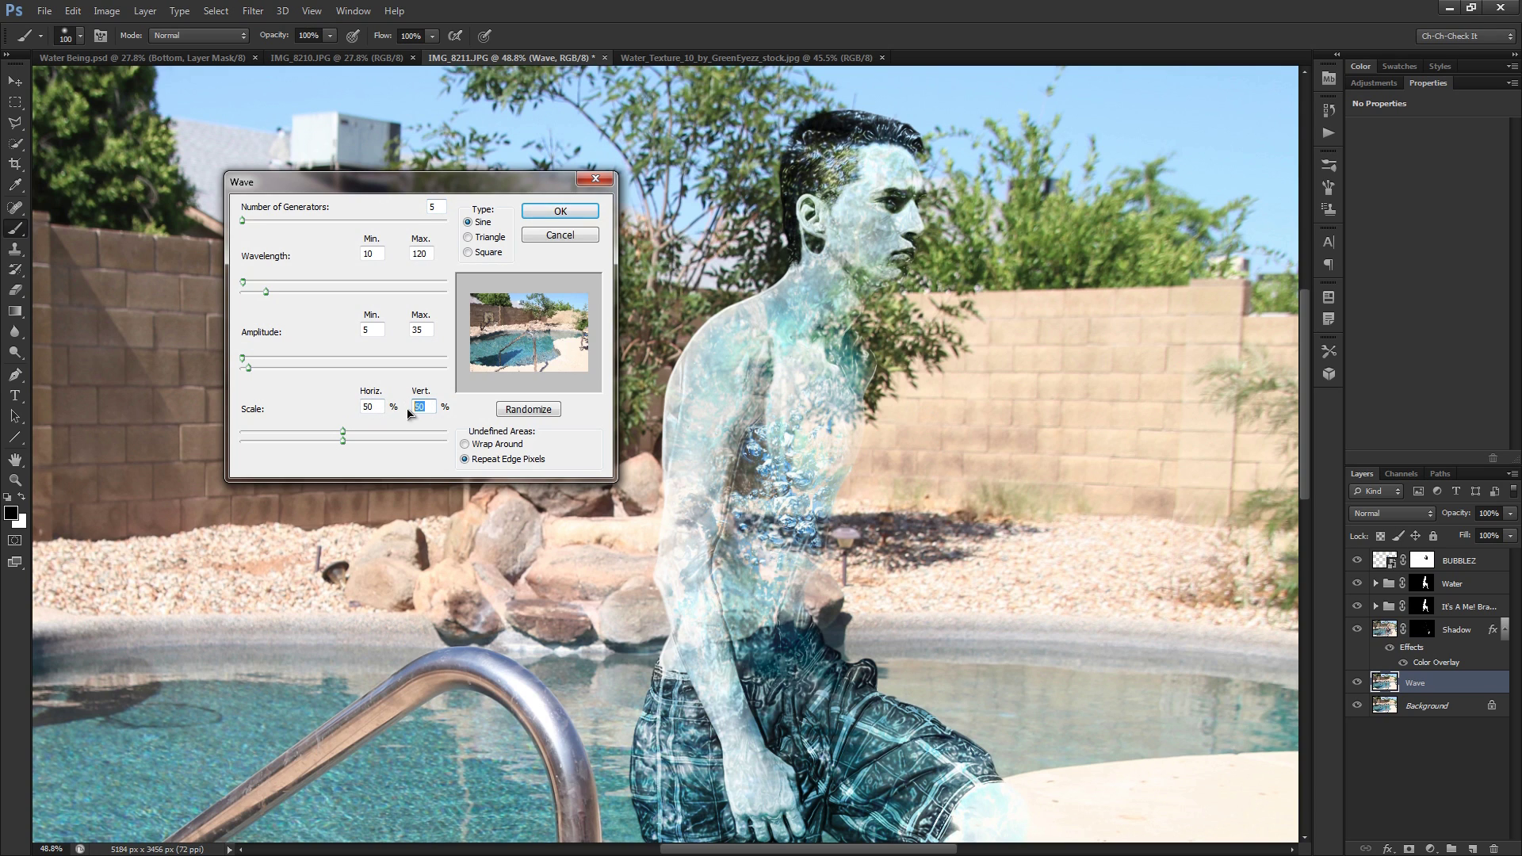
{"action": "left_click", "coordinate": [483, 224]}
{"action": "left_click", "coordinate": [531, 410]}
{"action": "left_click", "coordinate": [579, 217]}
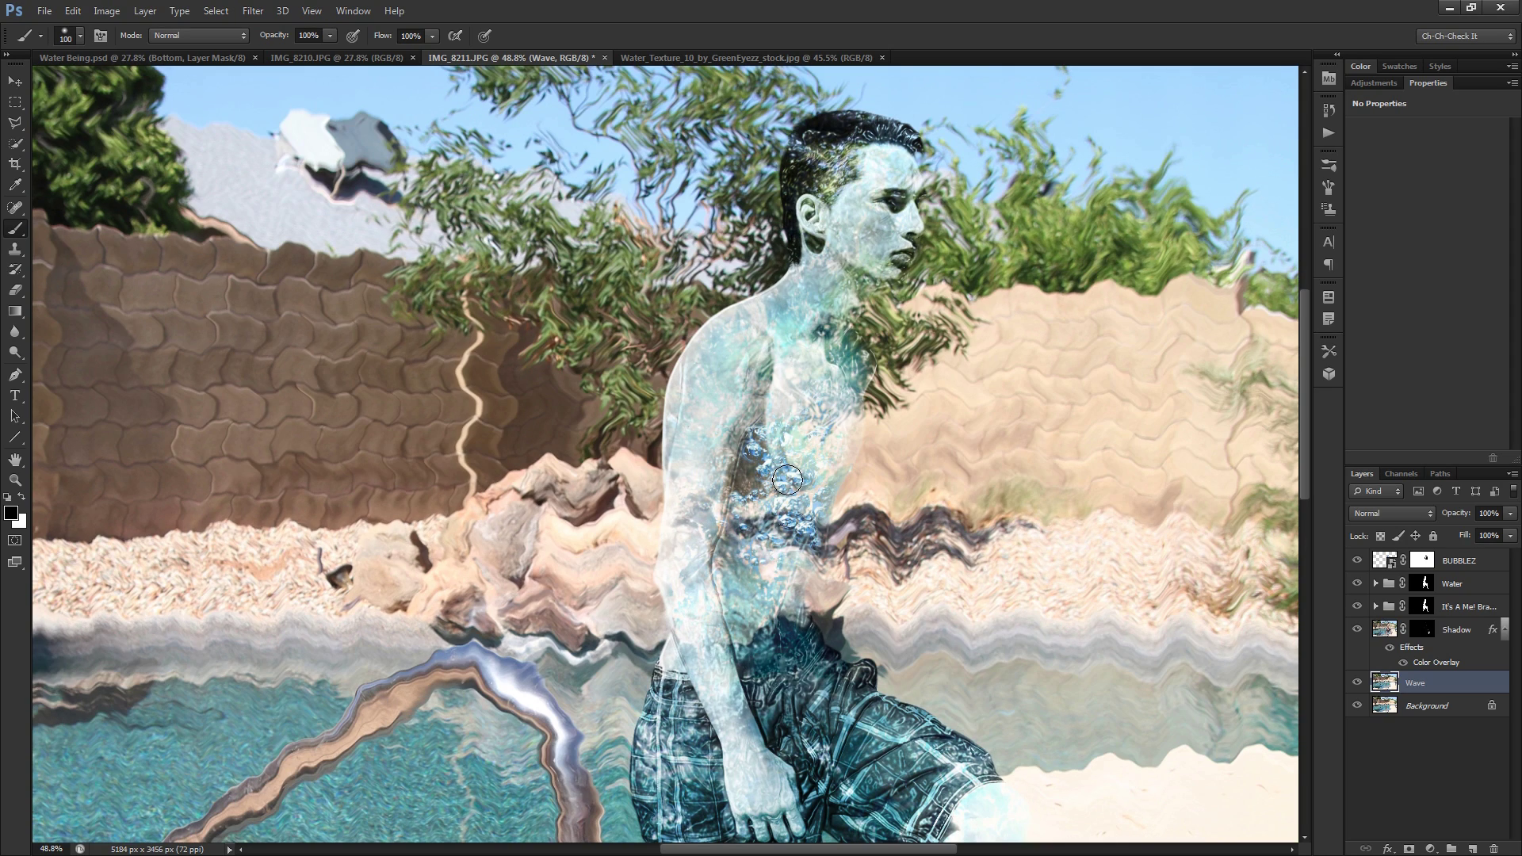
Copy the layer mask of the group directly above Shadow onto the Wave layer to confine the distortion to the figure
{"action": "scroll", "coordinate": [787, 480], "scroll_direction": "up", "scroll_amount": 6}
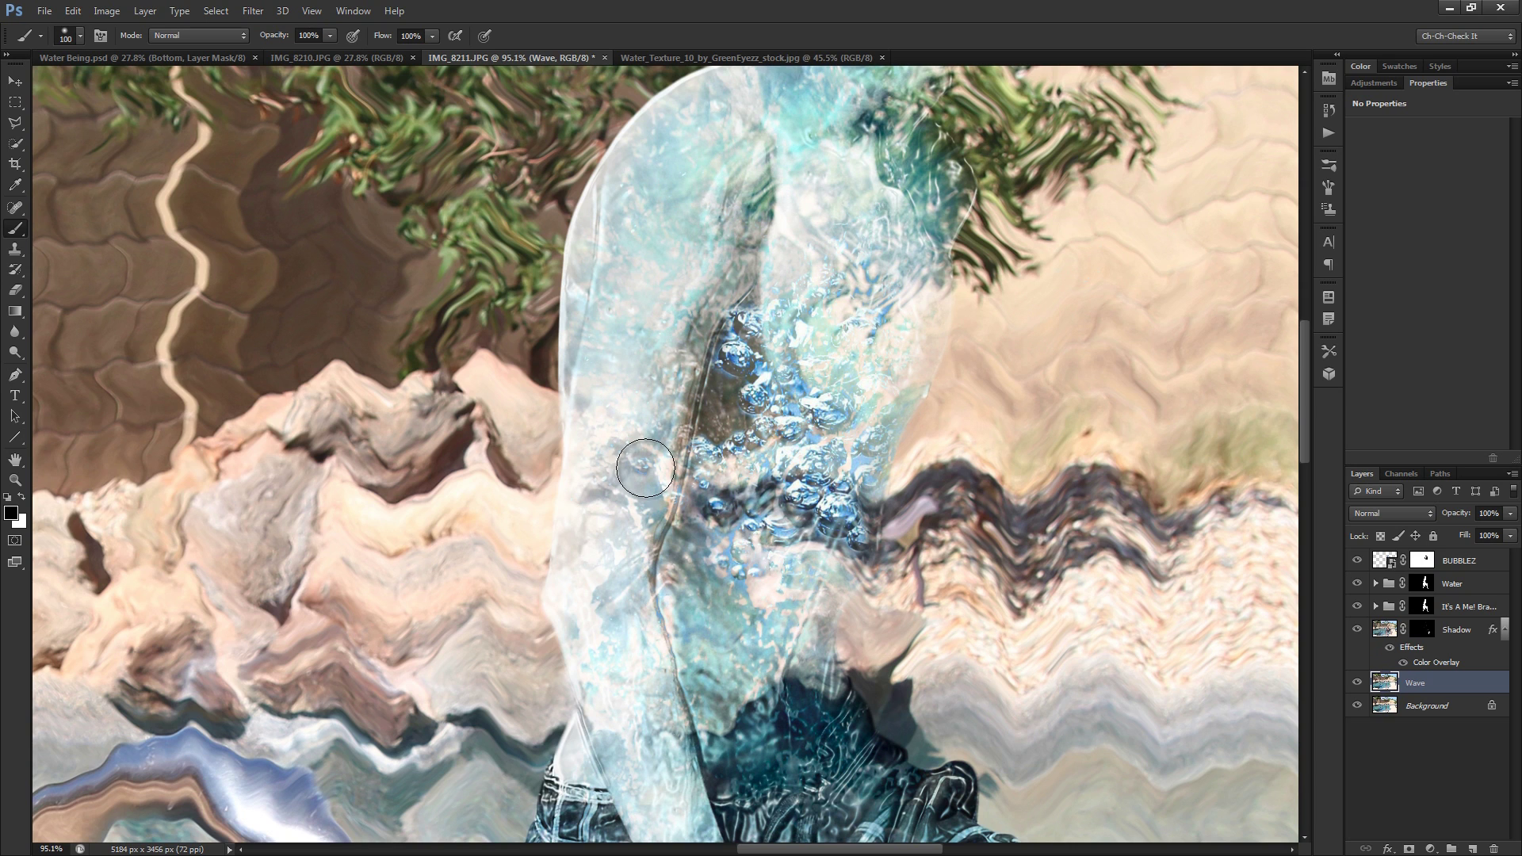
{"action": "scroll", "coordinate": [789, 460], "scroll_direction": "down", "scroll_amount": 3}
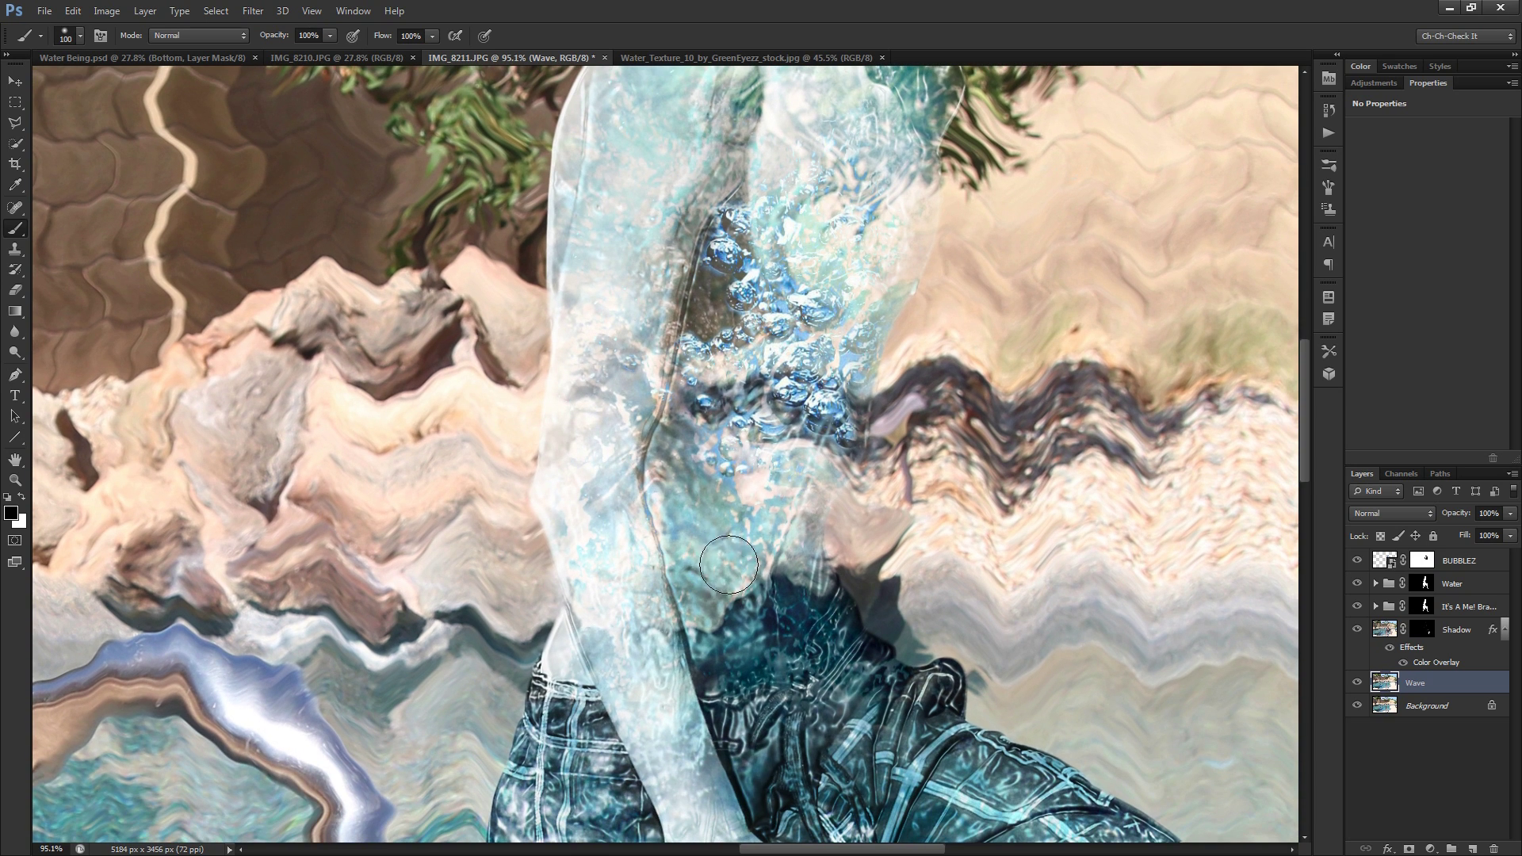
{"action": "scroll", "coordinate": [689, 529], "scroll_direction": "down", "scroll_amount": 2}
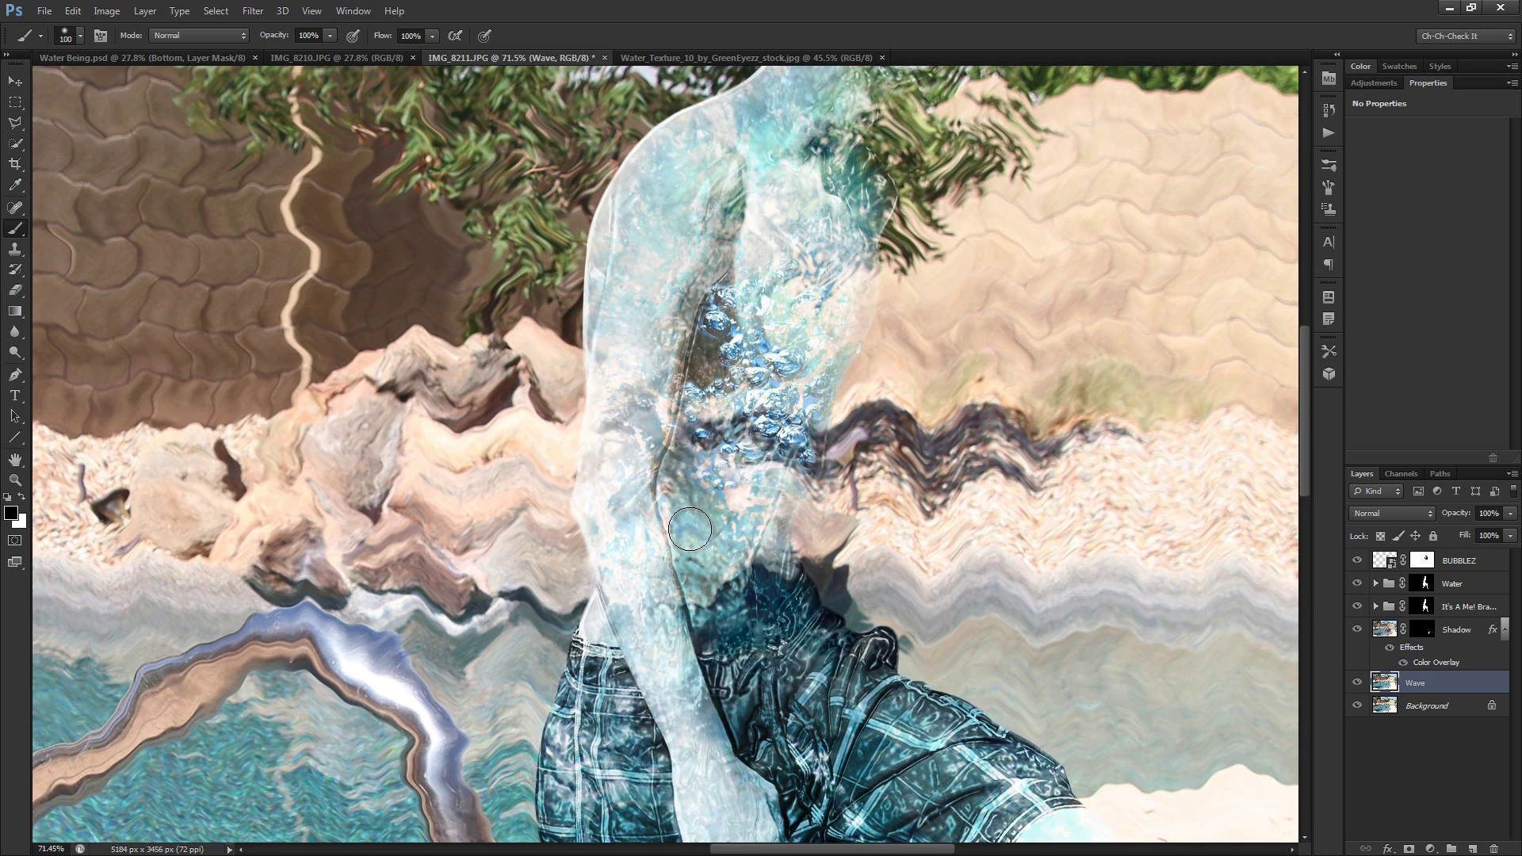
{"action": "left_click", "coordinate": [1425, 587]}
{"action": "left_click", "coordinate": [1424, 608]}
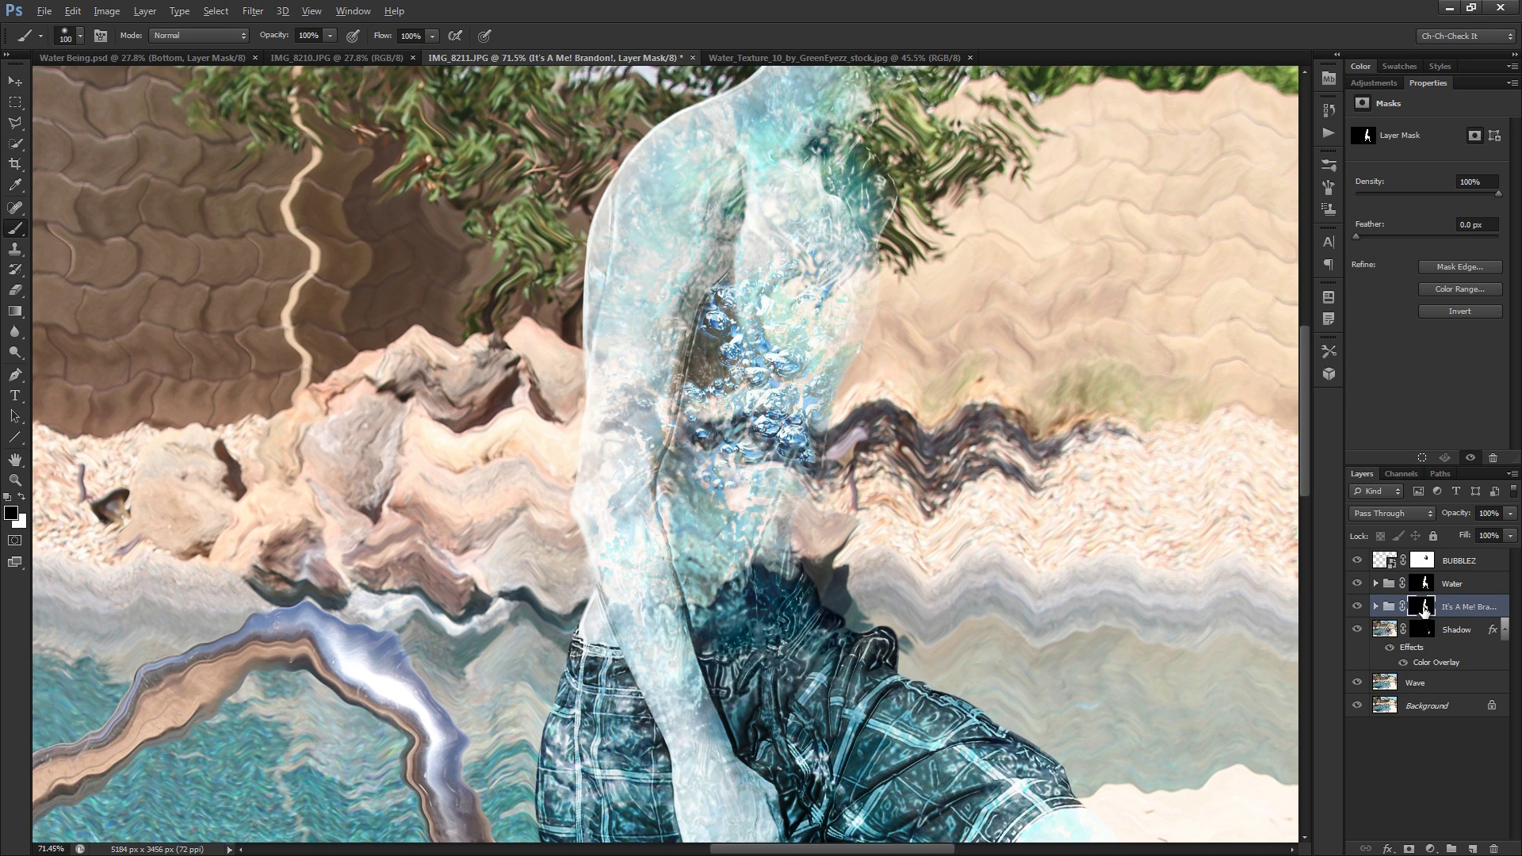
{"action": "left_click_drag", "start_coordinate": [1425, 609], "coordinate": [1424, 682]}
Inspect the masked wave distortion through the torso, shorts and legs up close, and view the whole picture
{"action": "scroll", "coordinate": [803, 528], "scroll_direction": "down", "scroll_amount": 3}
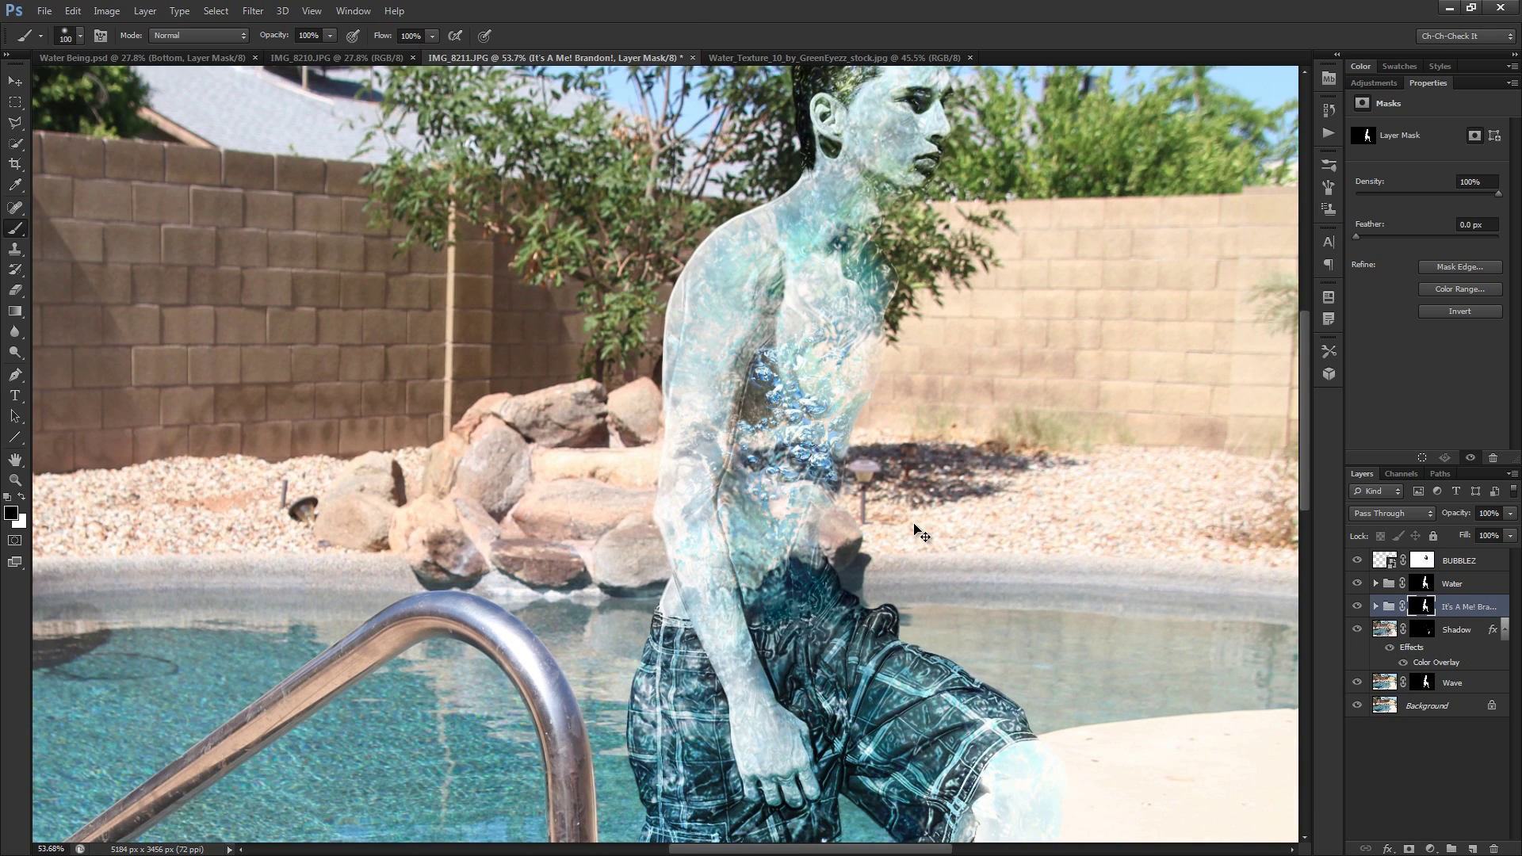
{"action": "scroll", "coordinate": [919, 324], "scroll_direction": "up", "scroll_amount": 5}
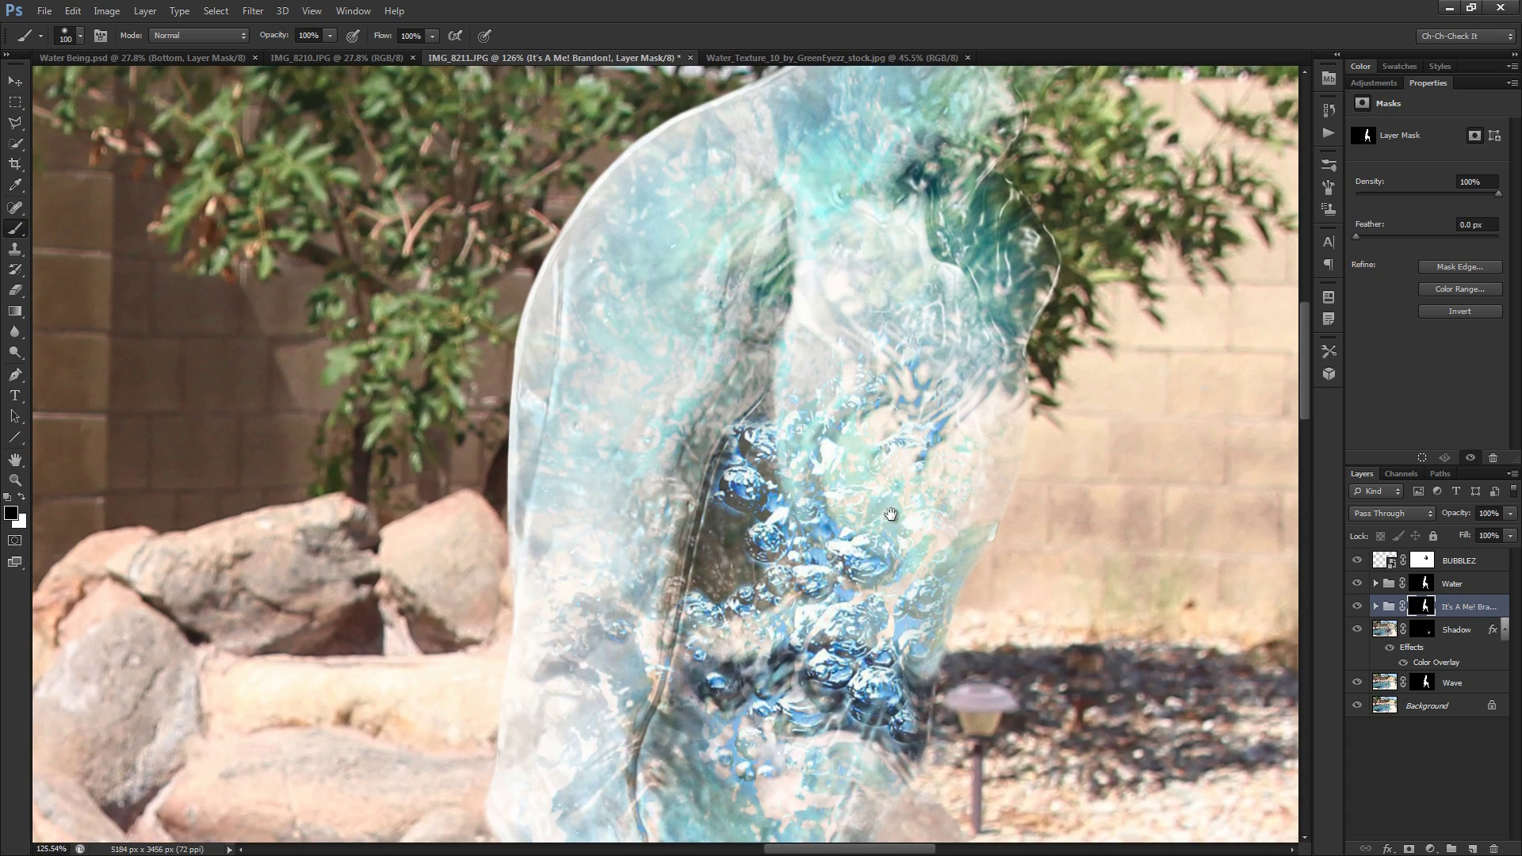
{"action": "left_click_drag", "start_coordinate": [904, 513], "coordinate": [911, 388]}
{"action": "left_click_drag", "start_coordinate": [861, 584], "coordinate": [851, 476]}
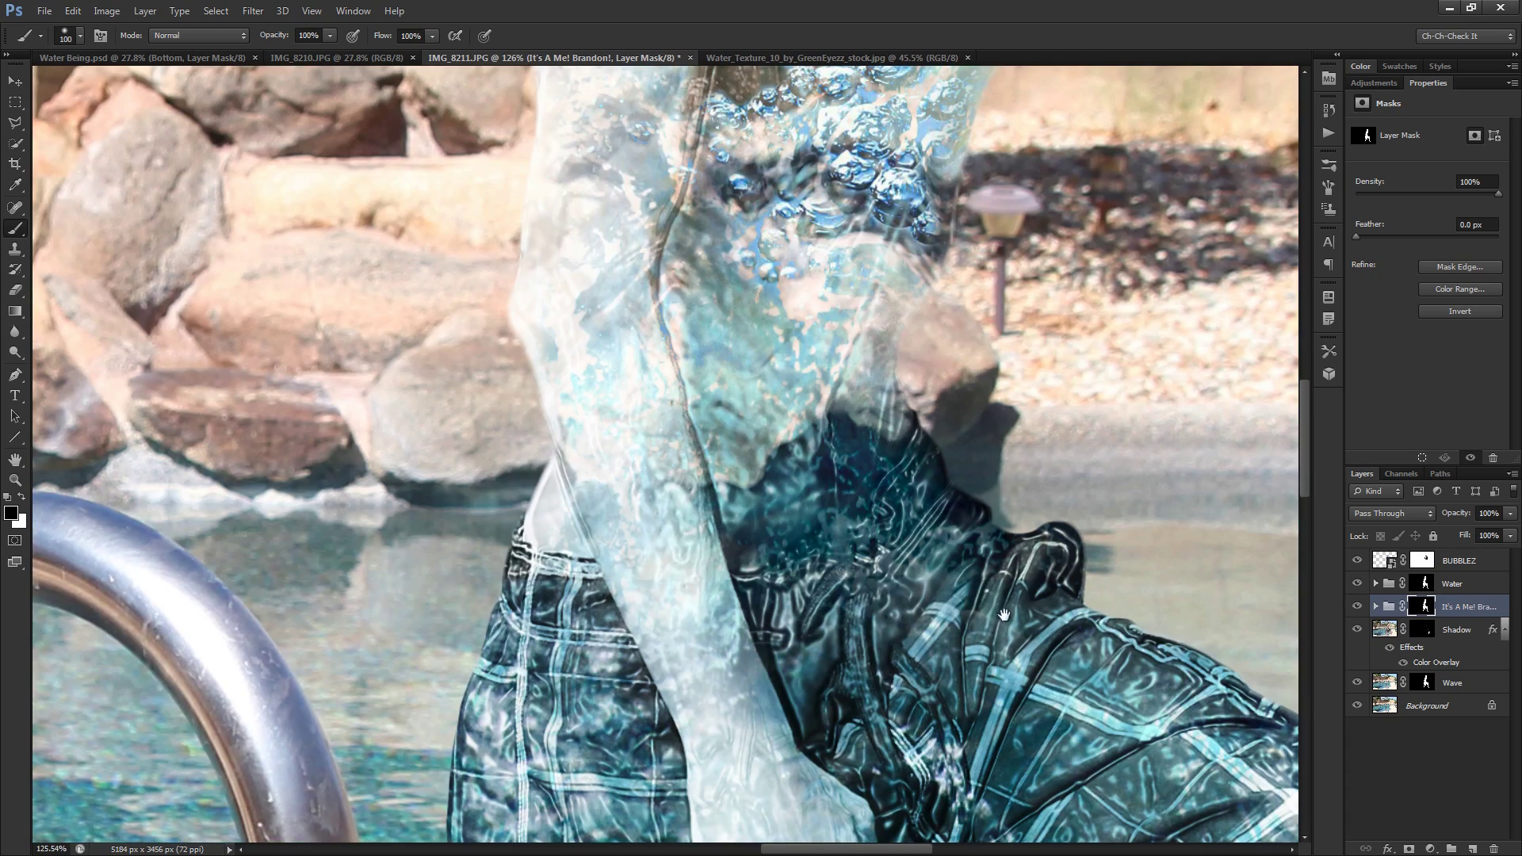
{"action": "left_click_drag", "start_coordinate": [1016, 618], "coordinate": [748, 125]}
{"action": "left_click_drag", "start_coordinate": [1047, 541], "coordinate": [927, 354]}
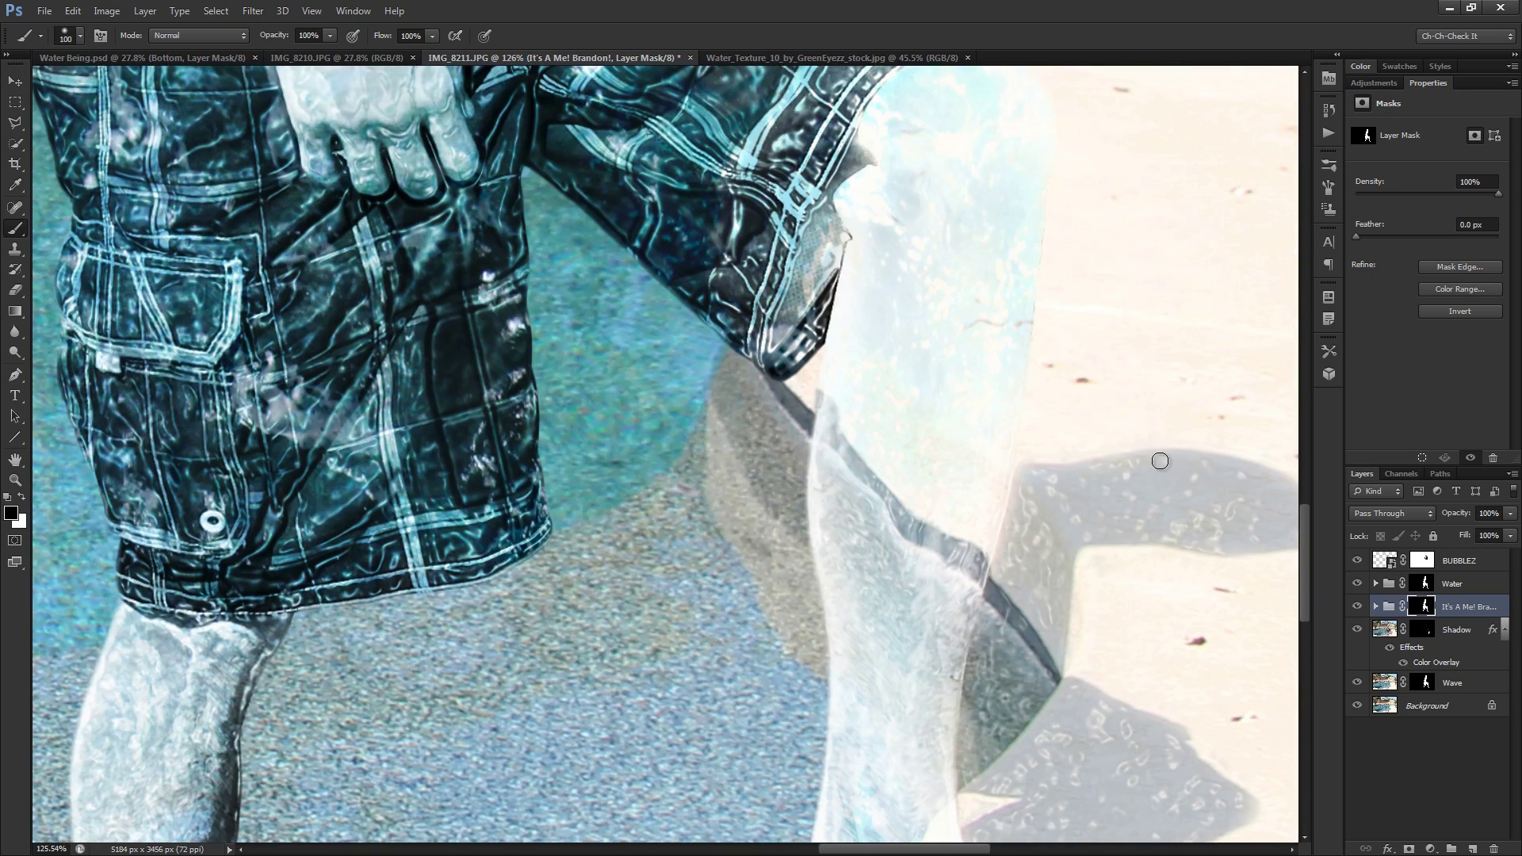
{"action": "key", "text": "ctrl+0"}
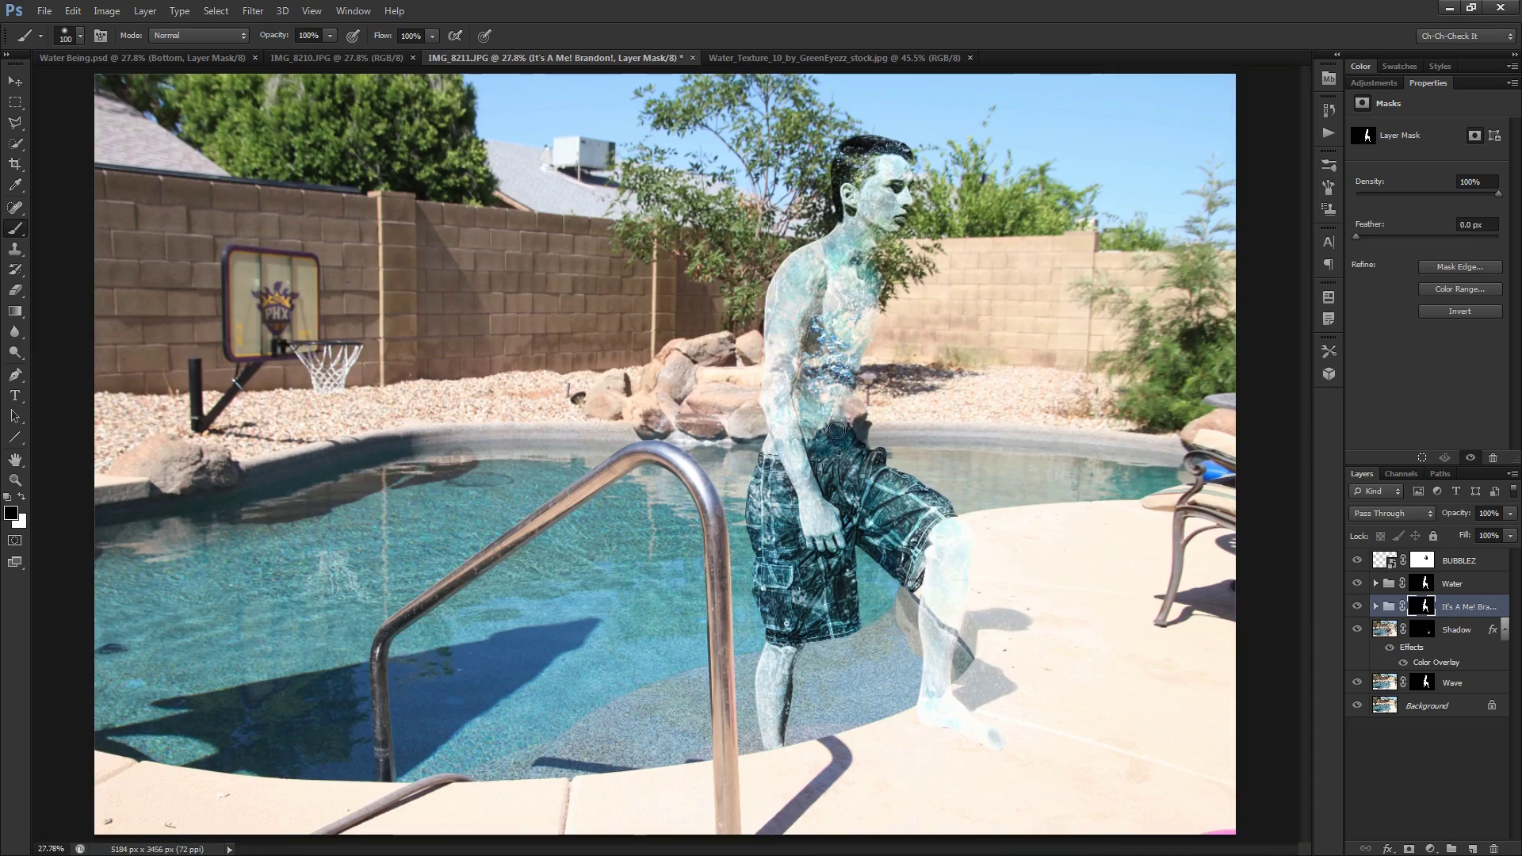
Select the Wave layer and expand the Water group and the figure group below it
{"action": "key", "text": "v"}
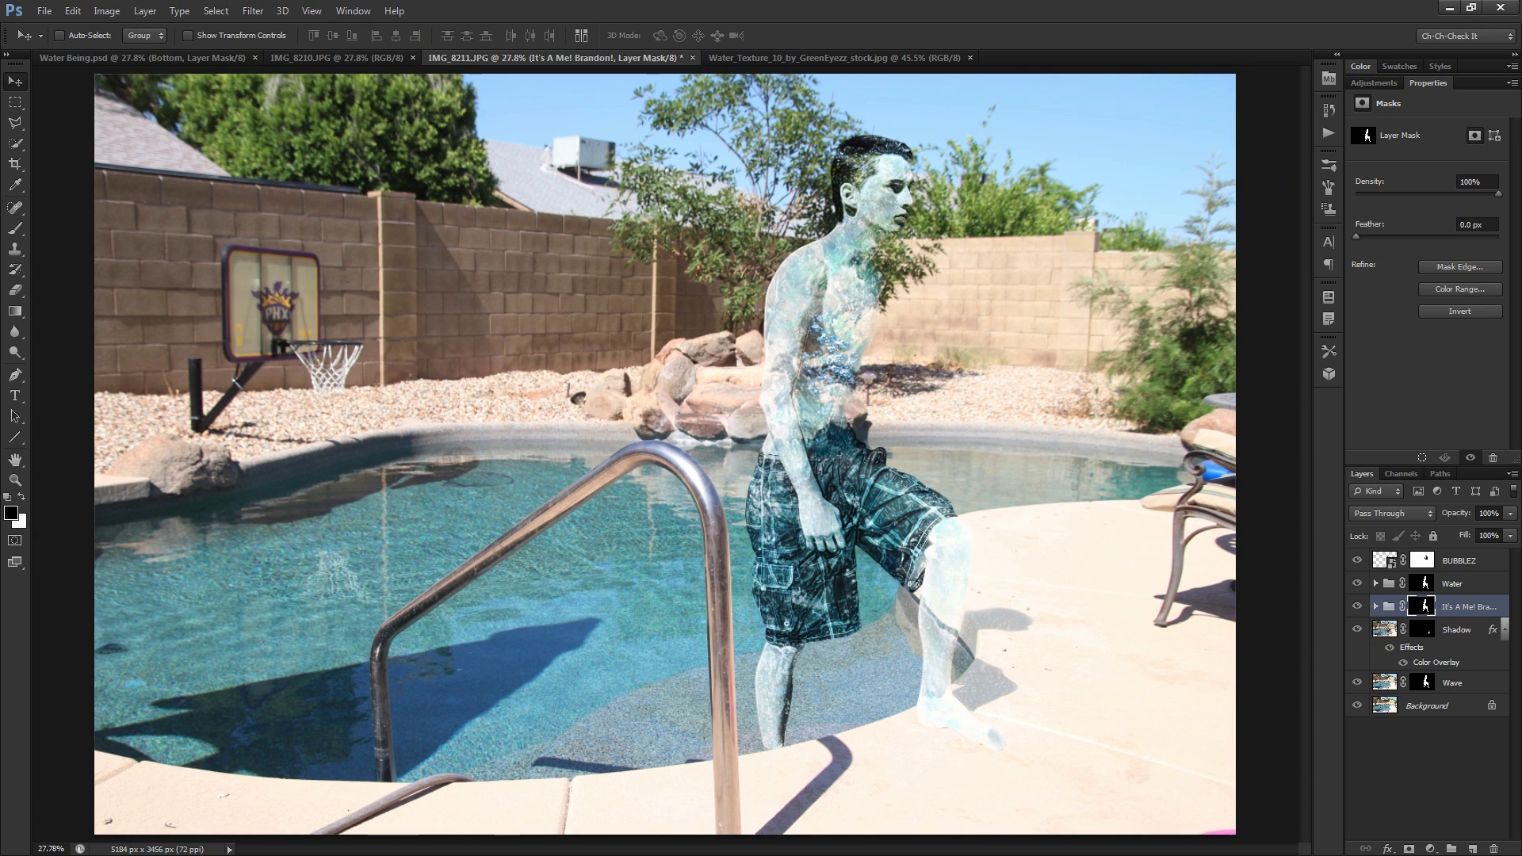
{"action": "left_click", "coordinate": [1451, 684]}
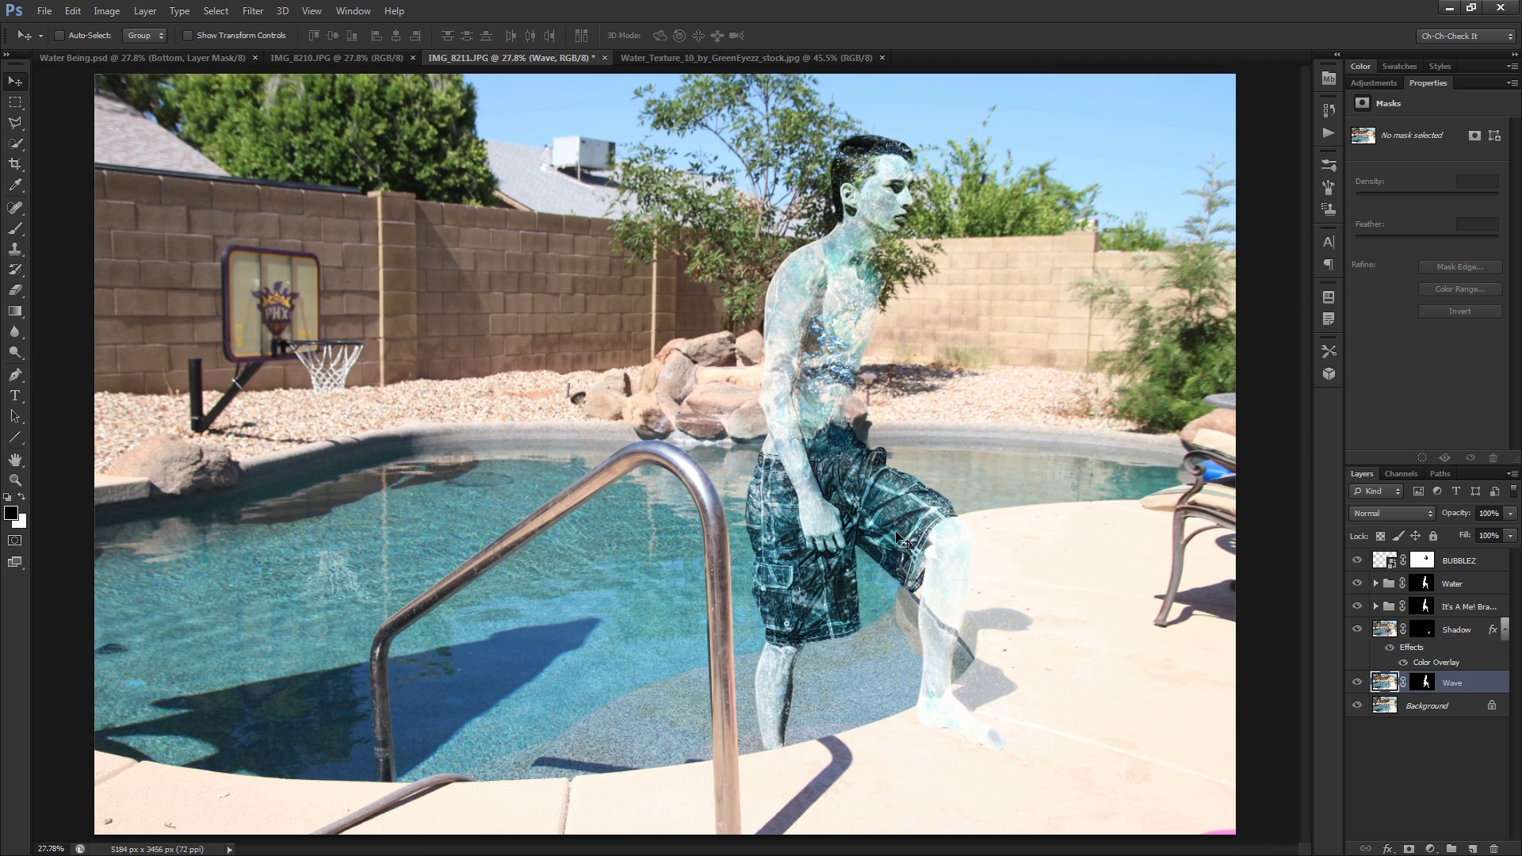
{"action": "left_click", "coordinate": [1375, 606]}
{"action": "left_click", "coordinate": [1375, 582]}
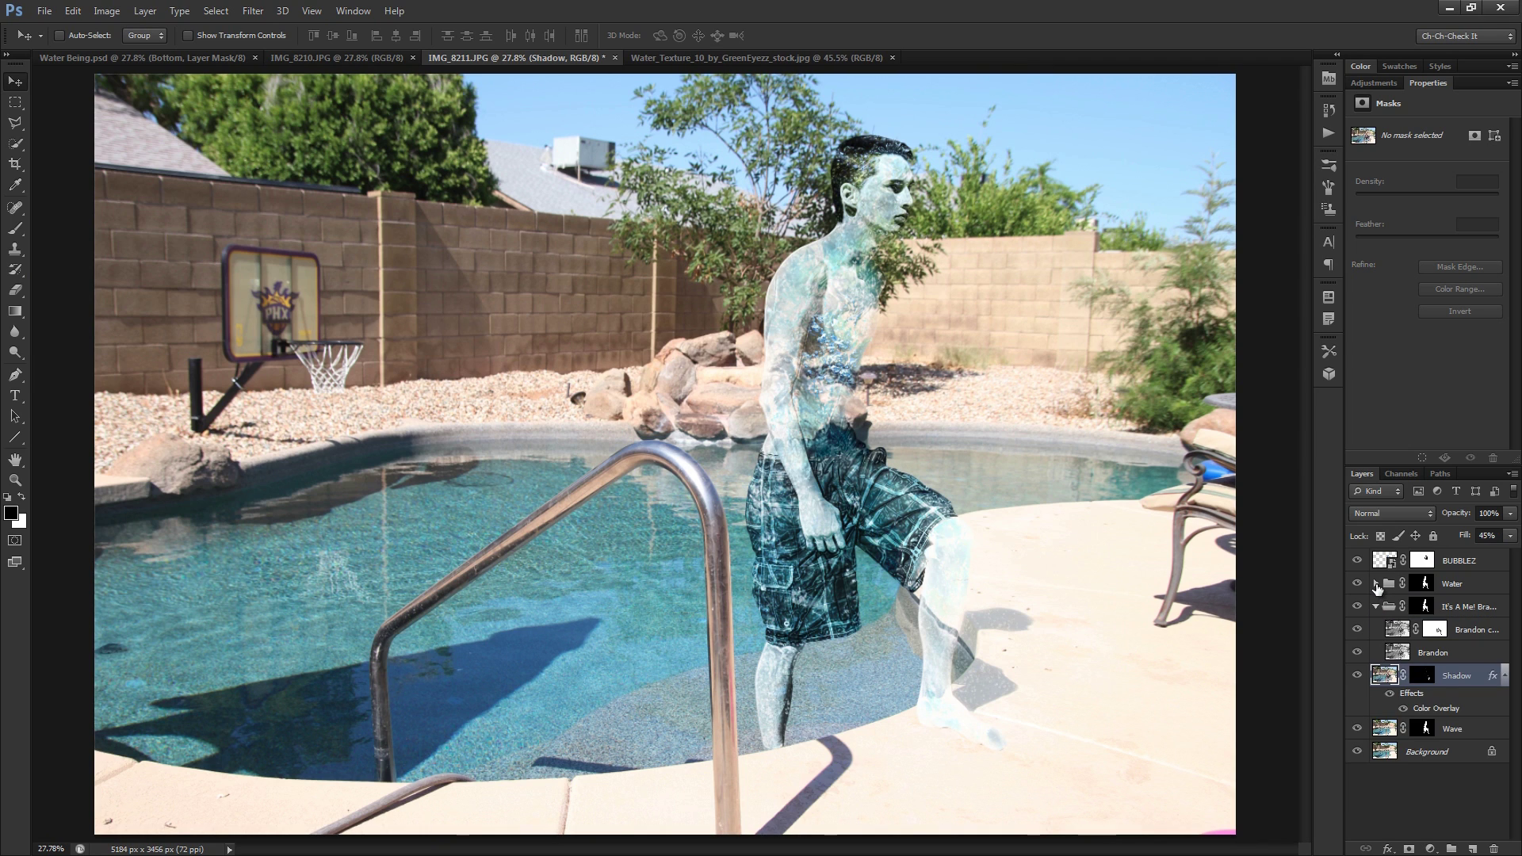
Go through the figure layers, Bottom, Top and BUBBLEZ in turn, and switch to the Water Being.psd document for comparison
{"action": "left_click", "coordinate": [1457, 717]}
{"action": "left_click", "coordinate": [1466, 698]}
{"action": "left_click", "coordinate": [1467, 677]}
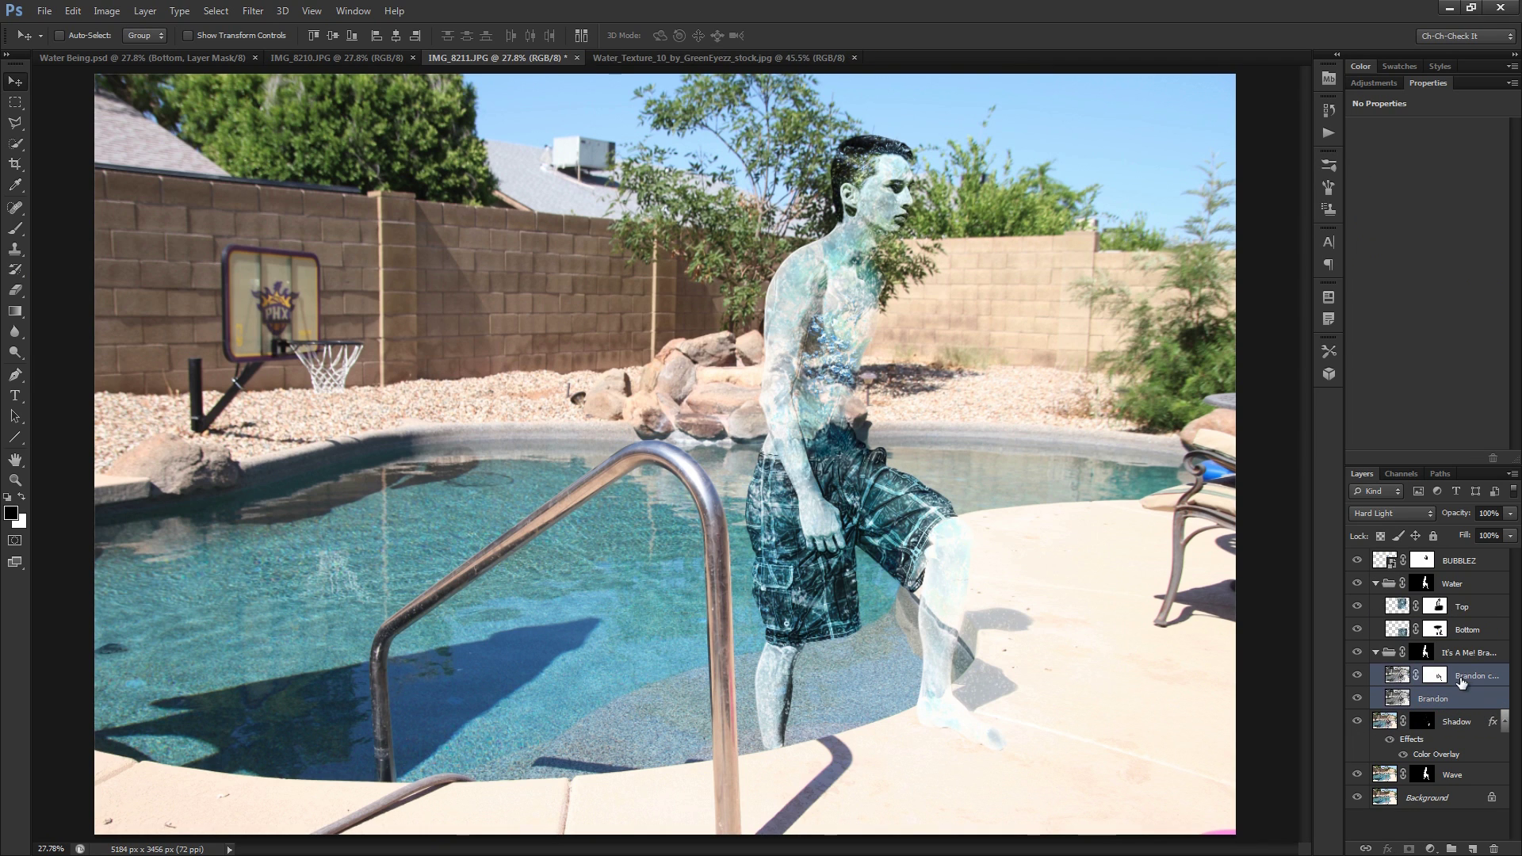
{"action": "left_click", "coordinate": [1465, 628]}
{"action": "left_click", "coordinate": [1463, 607]}
{"action": "left_click", "coordinate": [1455, 560]}
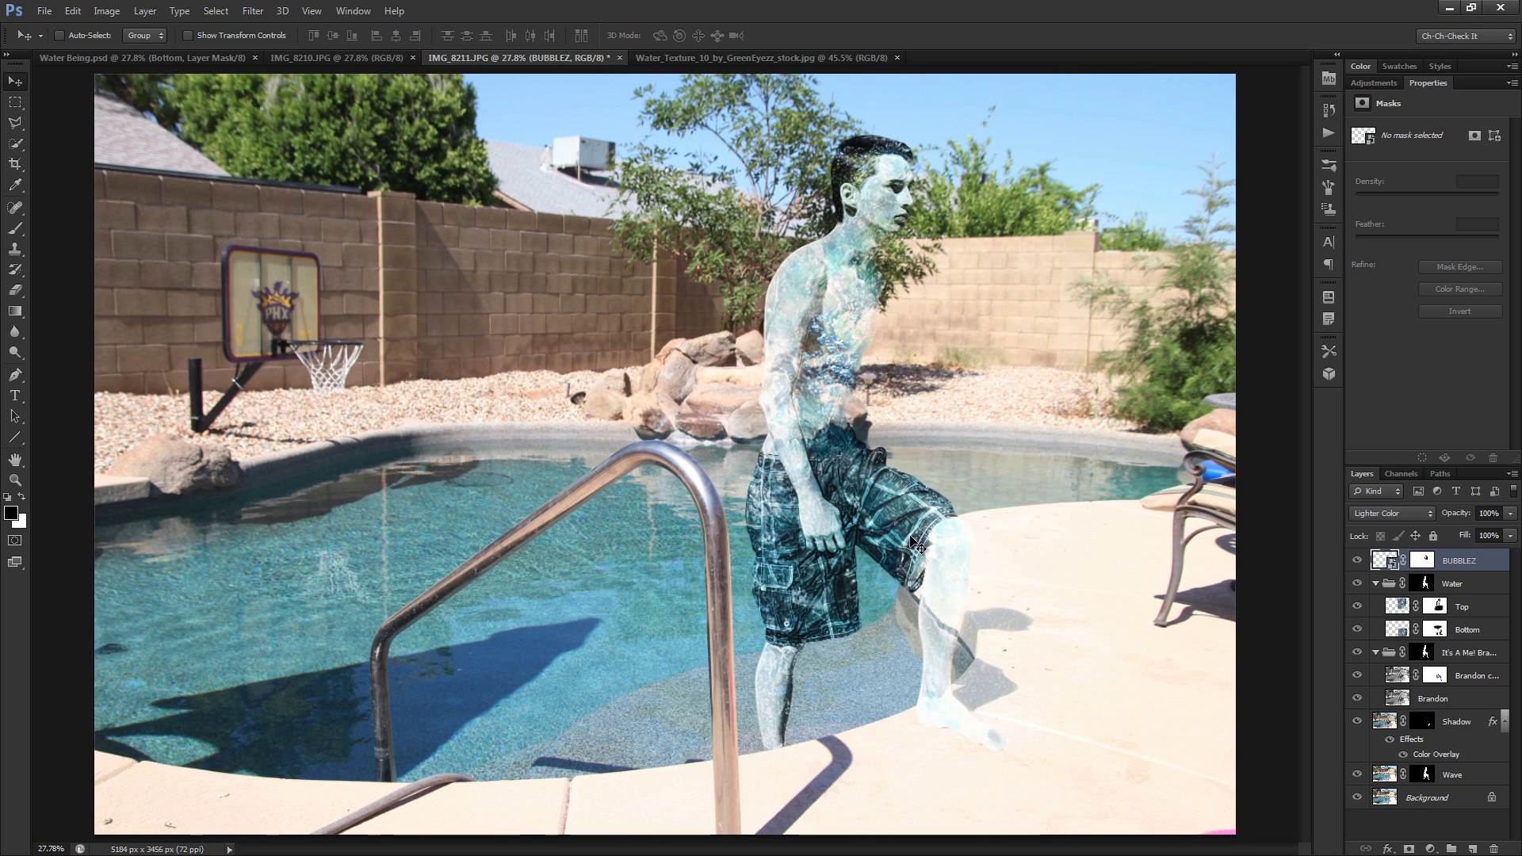
{"action": "left_click", "coordinate": [161, 59]}
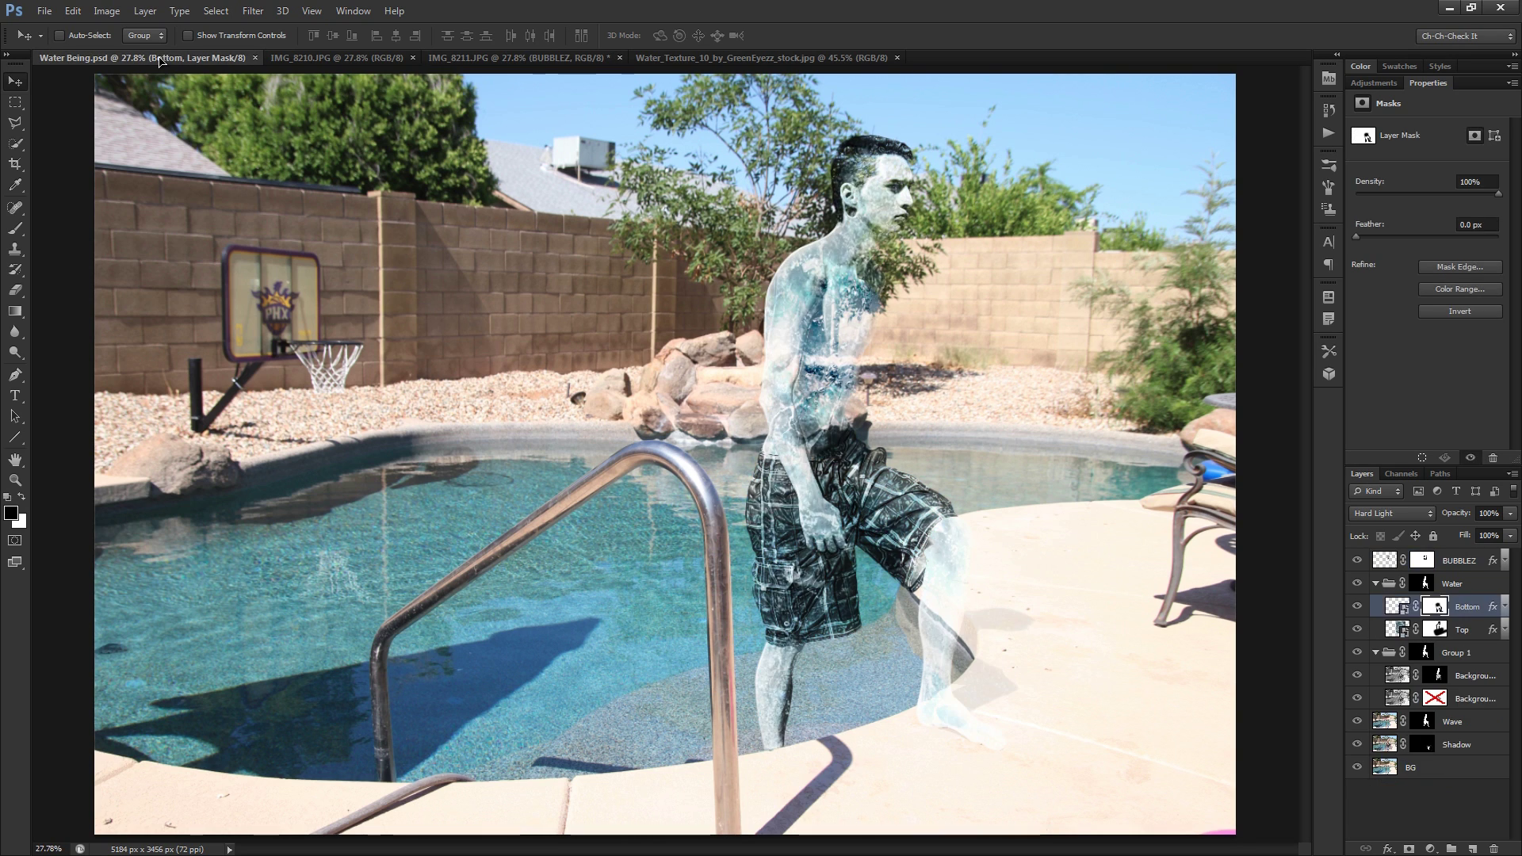